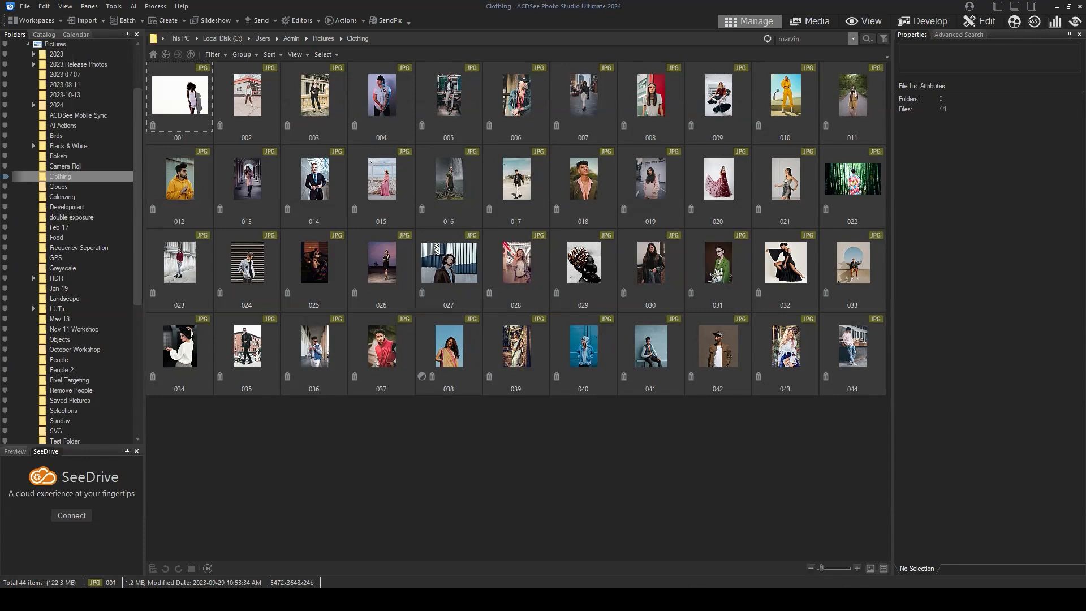
# Step: Open photo 007 from the Clothing folder in Edit mode
pyautogui.click(606, 111)
pyautogui.click(987, 23)
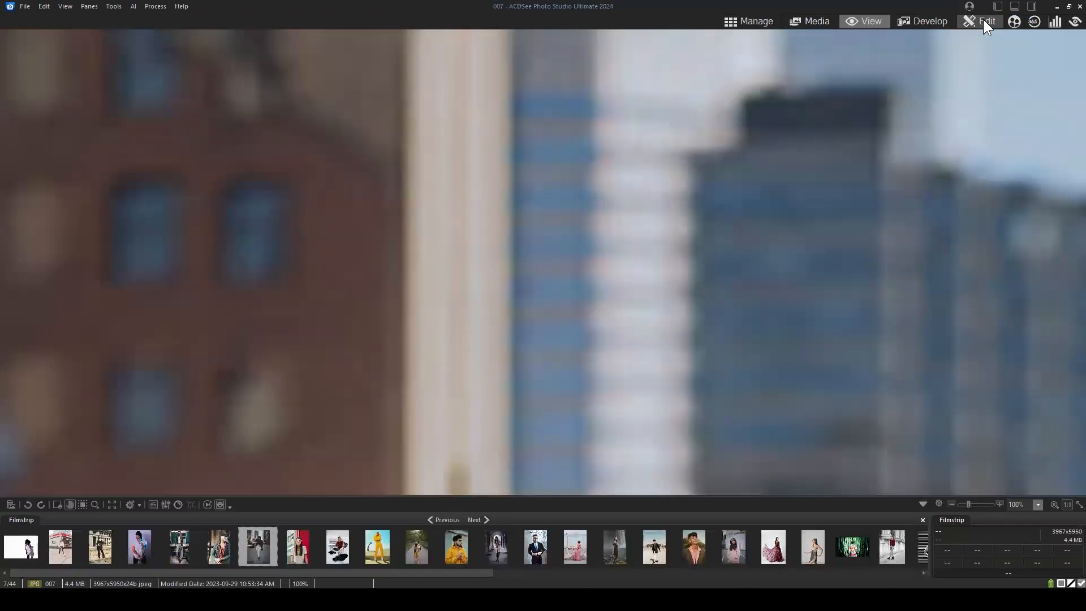
pyautogui.click(985, 21)
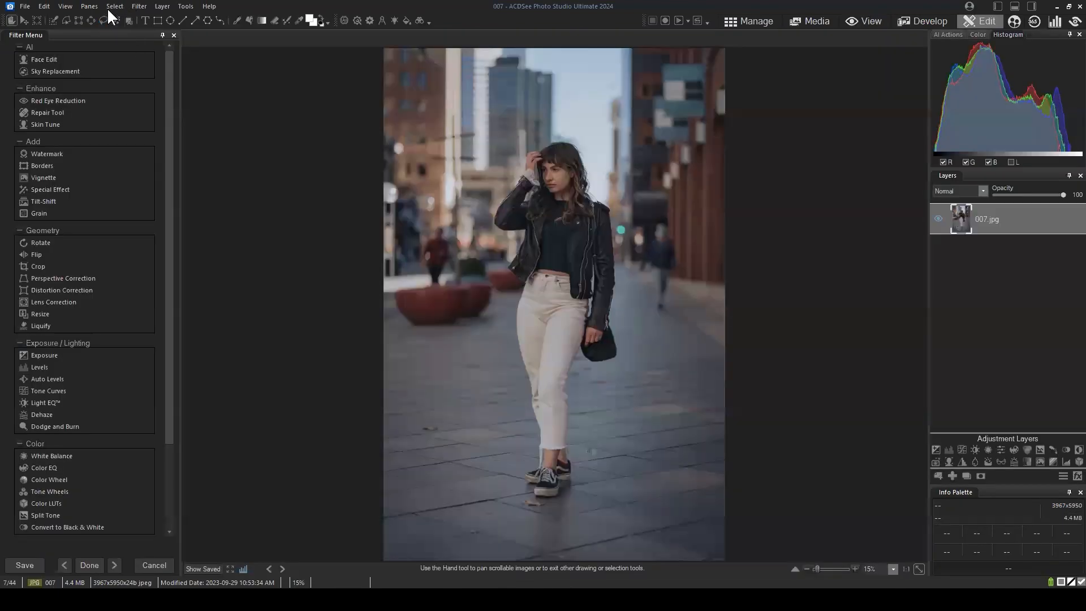
pyautogui.click(112, 7)
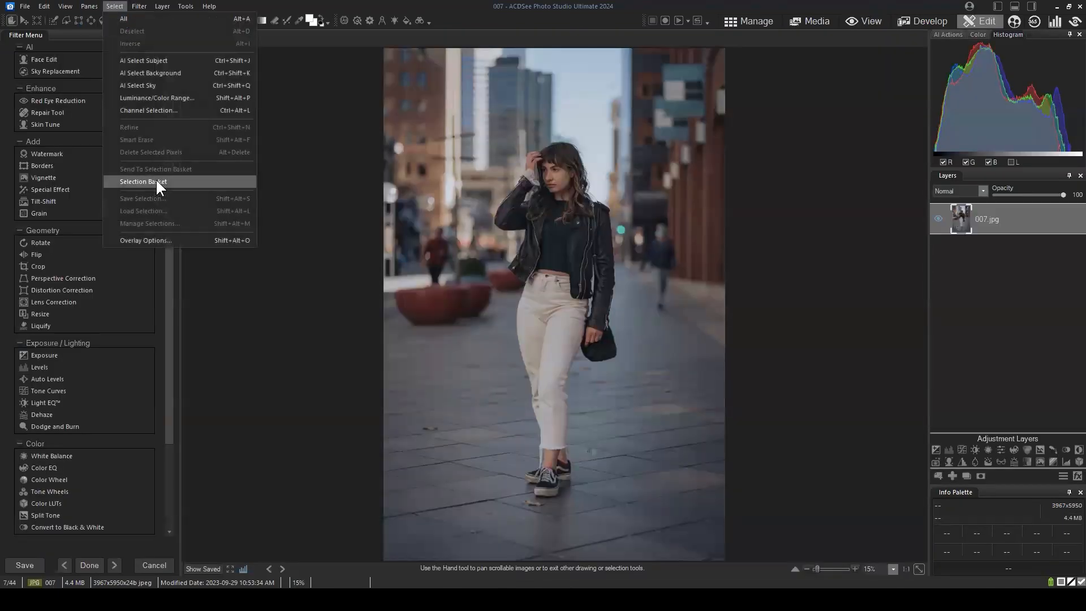
pyautogui.click(978, 277)
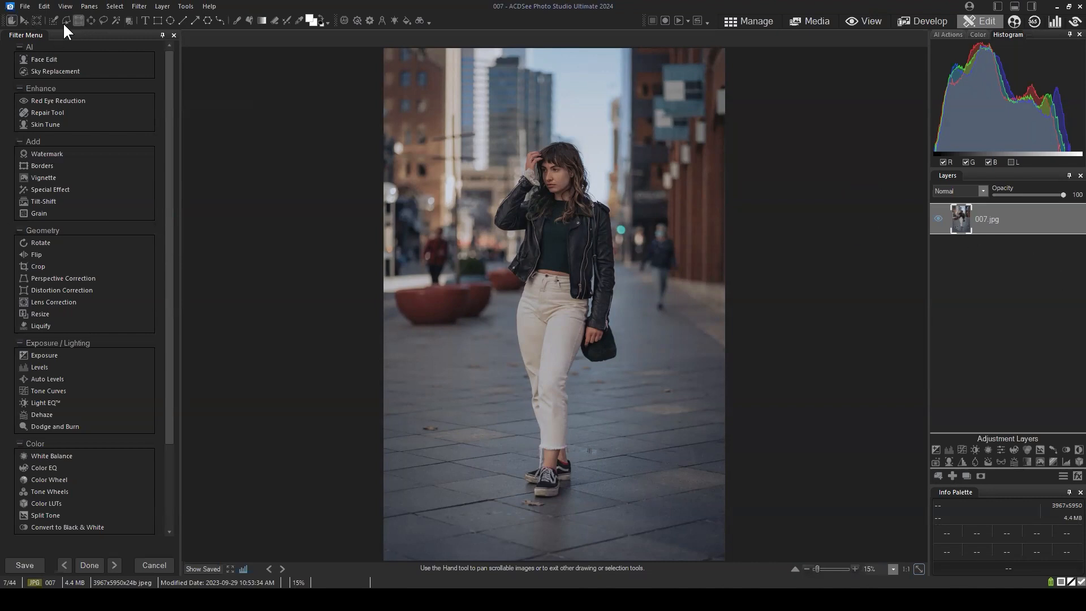
# Step: Make a rectangular selection over the woman's upper body and the background beside her, and store it in the Selection Basket
pyautogui.click(78, 20)
pyautogui.moveTo(468, 152); pyautogui.dragTo(581, 318)
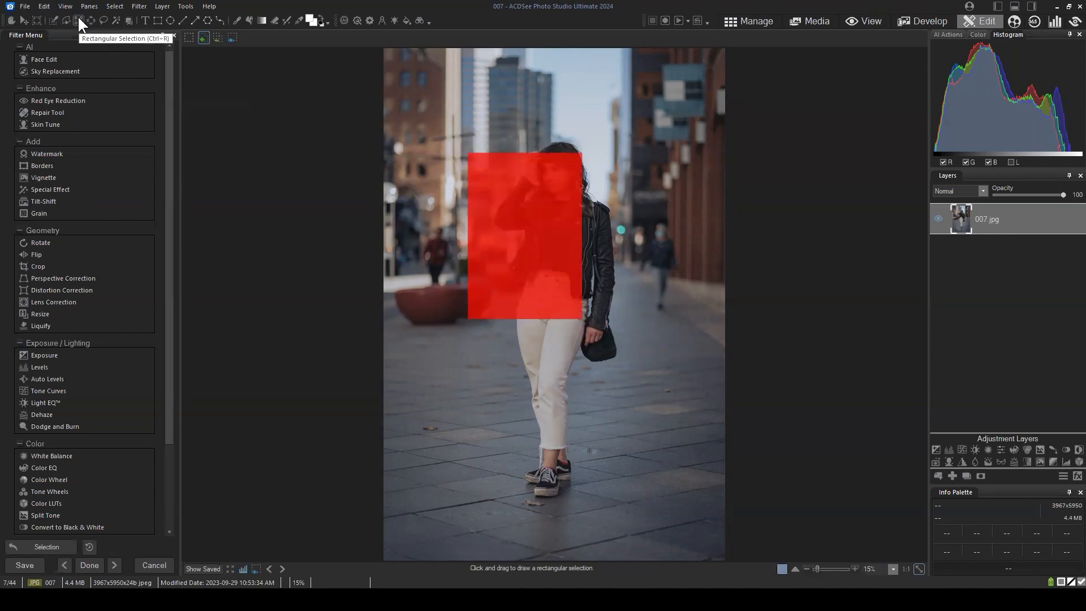
pyautogui.click(121, 6)
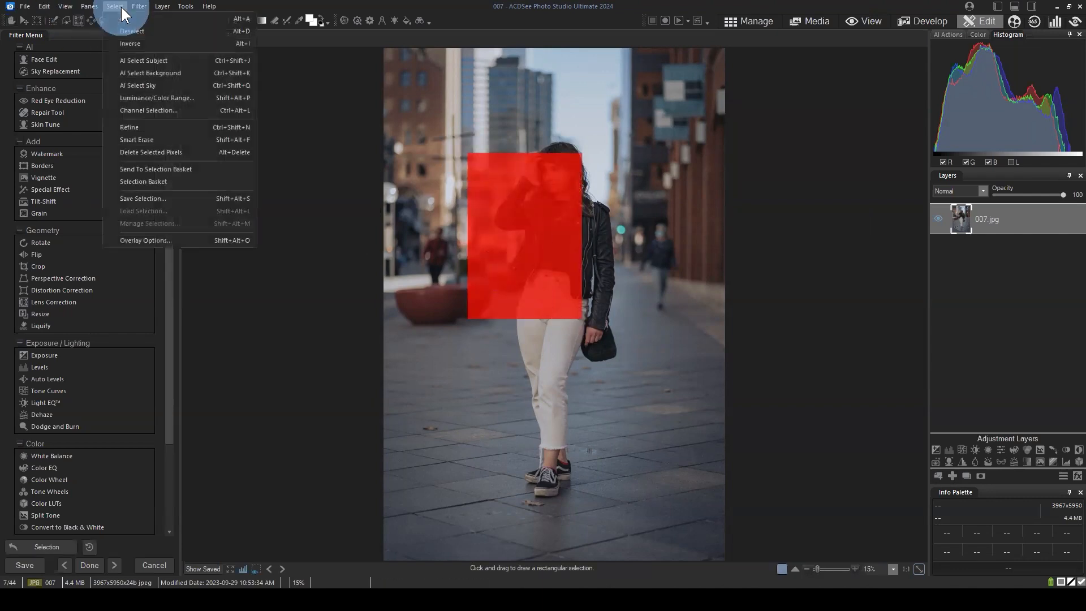
pyautogui.click(164, 182)
pyautogui.moveTo(566, 164); pyautogui.dragTo(300, 140)
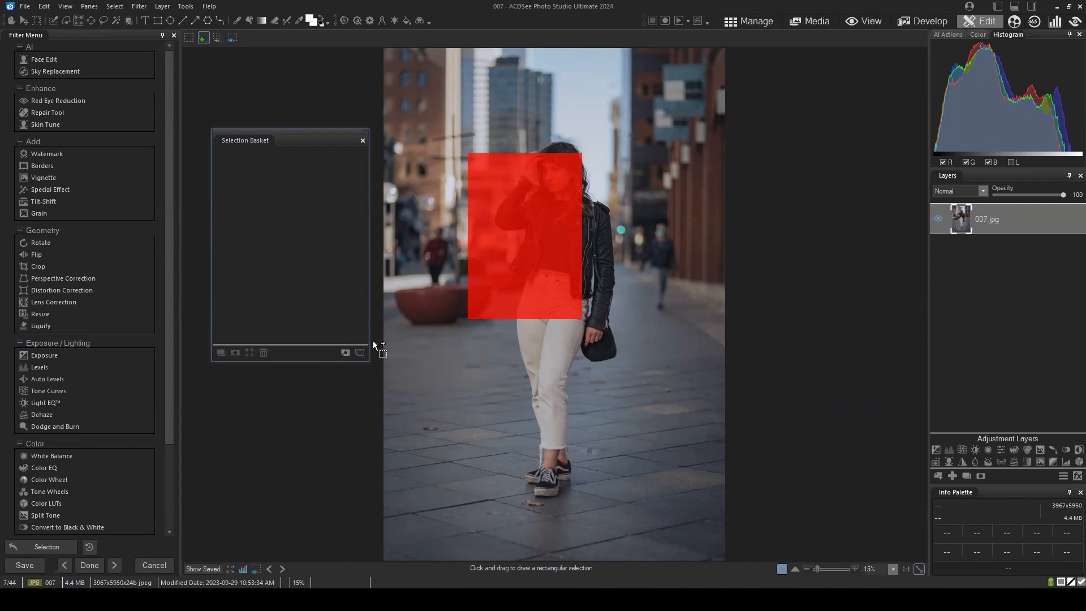
pyautogui.click(360, 352)
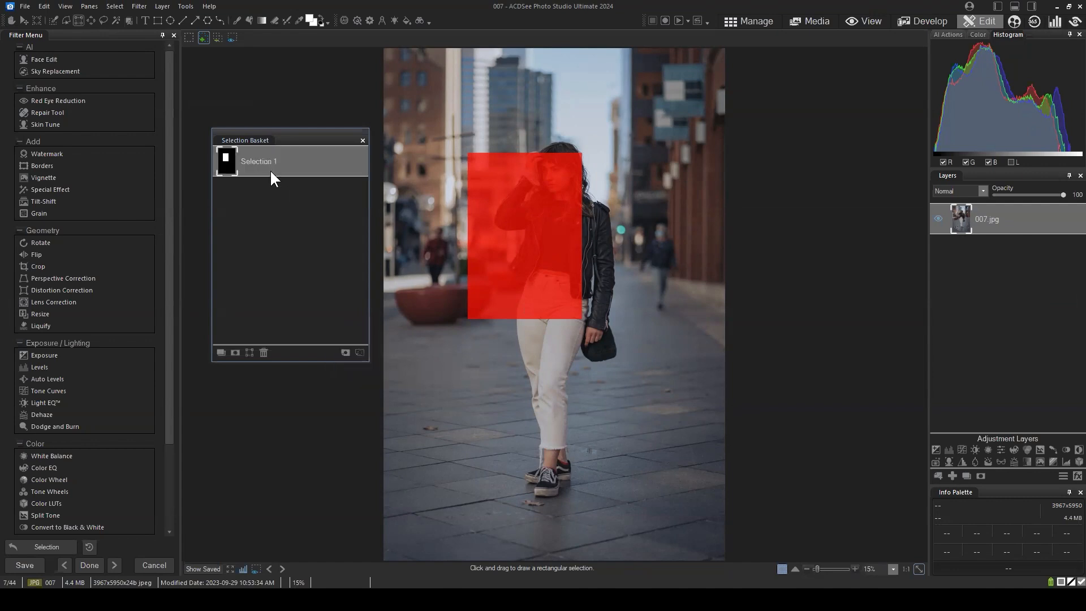
pyautogui.moveTo(287, 136); pyautogui.dragTo(393, 132)
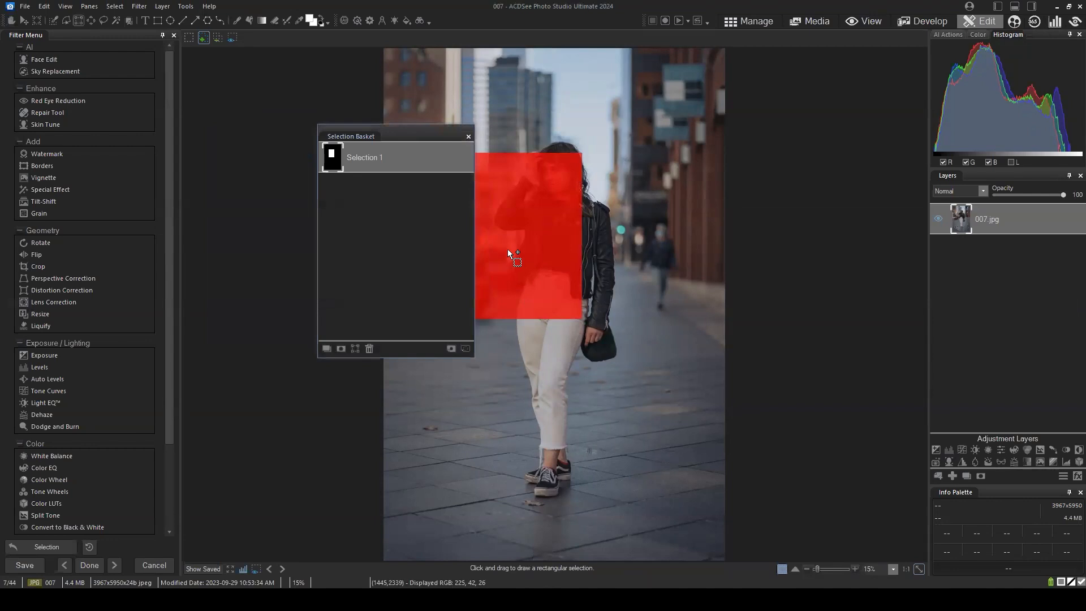
pyautogui.moveTo(415, 136); pyautogui.dragTo(371, 136)
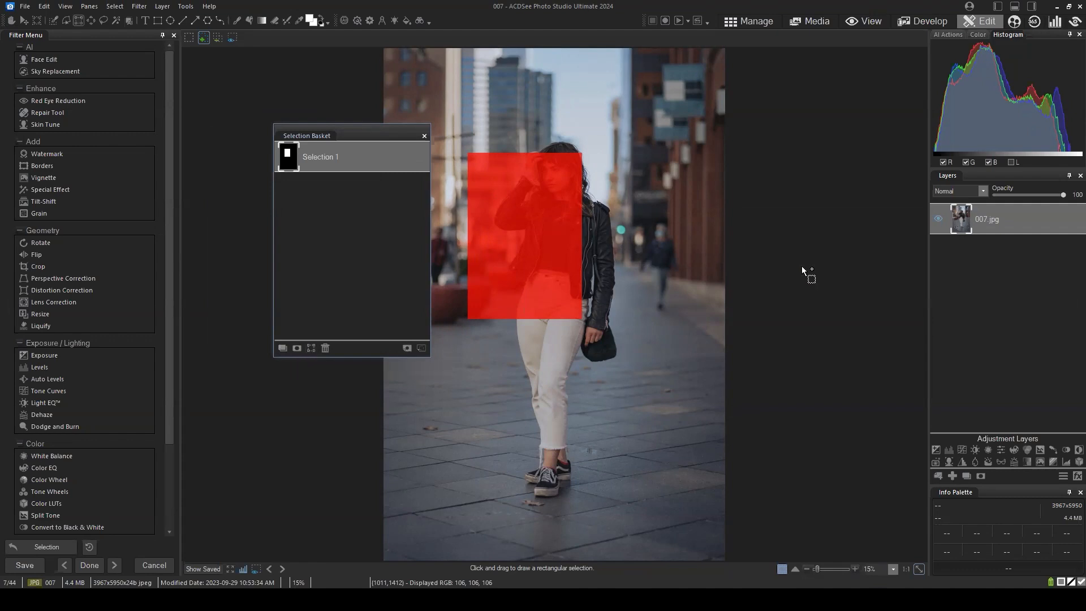
# Step: Apply the stored Selection 1 as a layer mask on the 007.jpg layer
pyautogui.click(1034, 221)
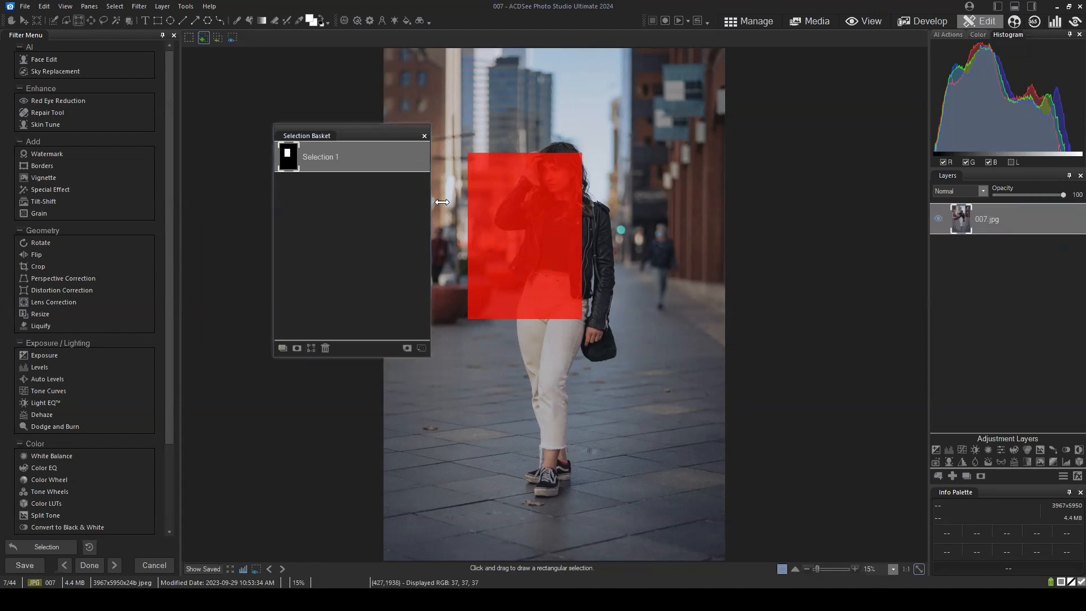
pyautogui.click(334, 161)
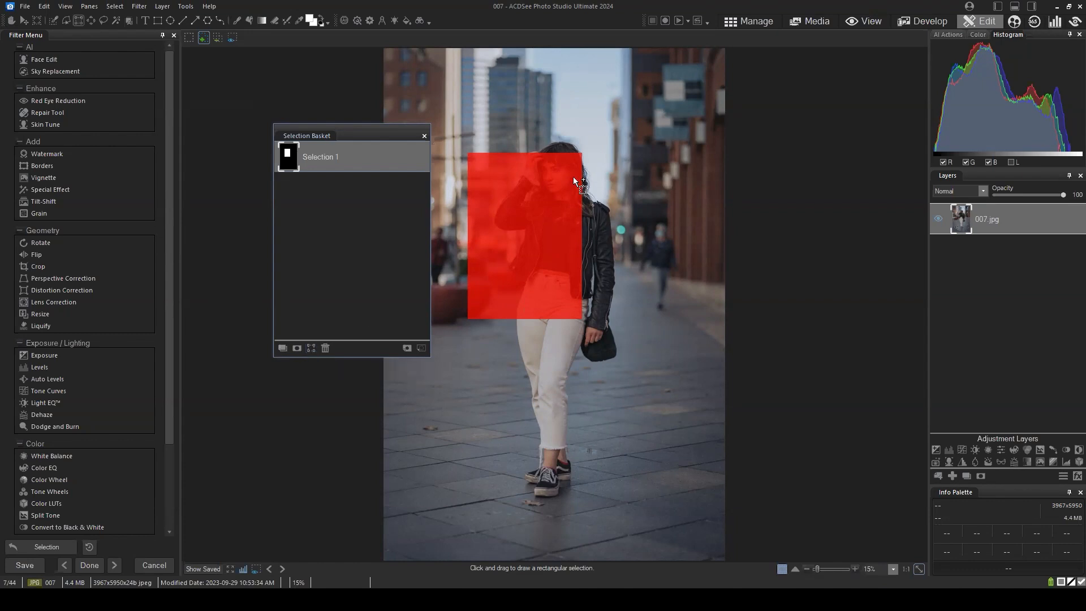
pyautogui.click(297, 347)
# Step: Deselect the rectangular area and close the Selection Basket
pyautogui.click(115, 7)
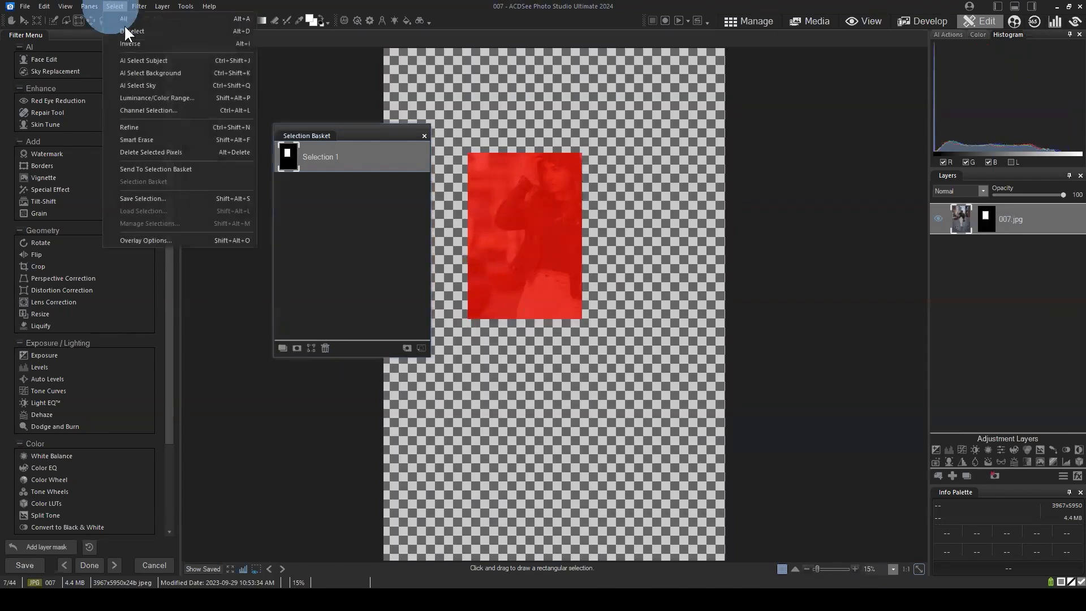
pyautogui.click(128, 30)
pyautogui.moveTo(364, 136); pyautogui.dragTo(329, 102)
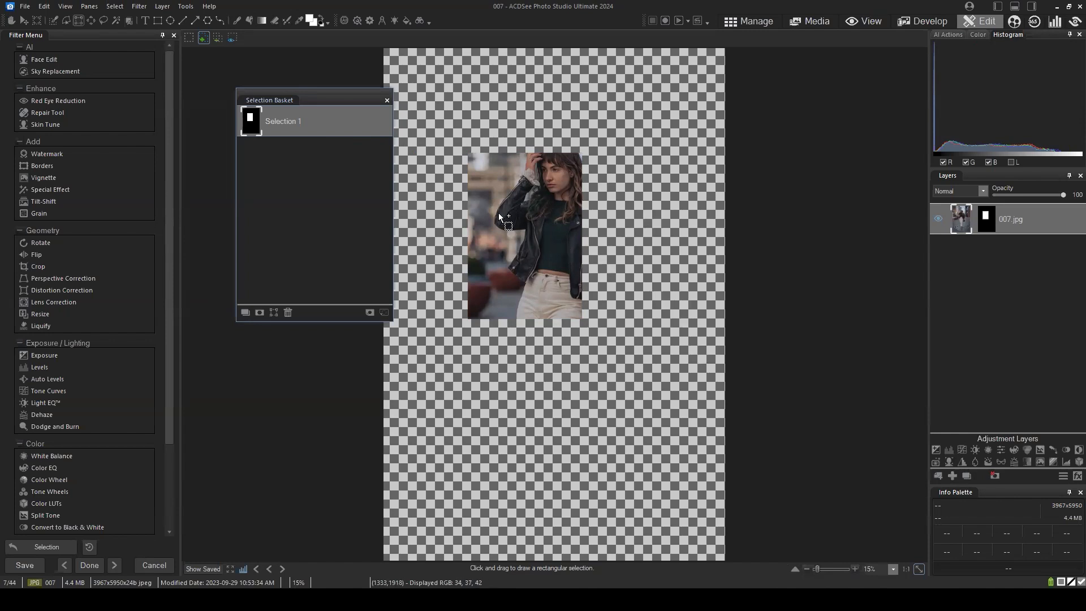
pyautogui.click(387, 100)
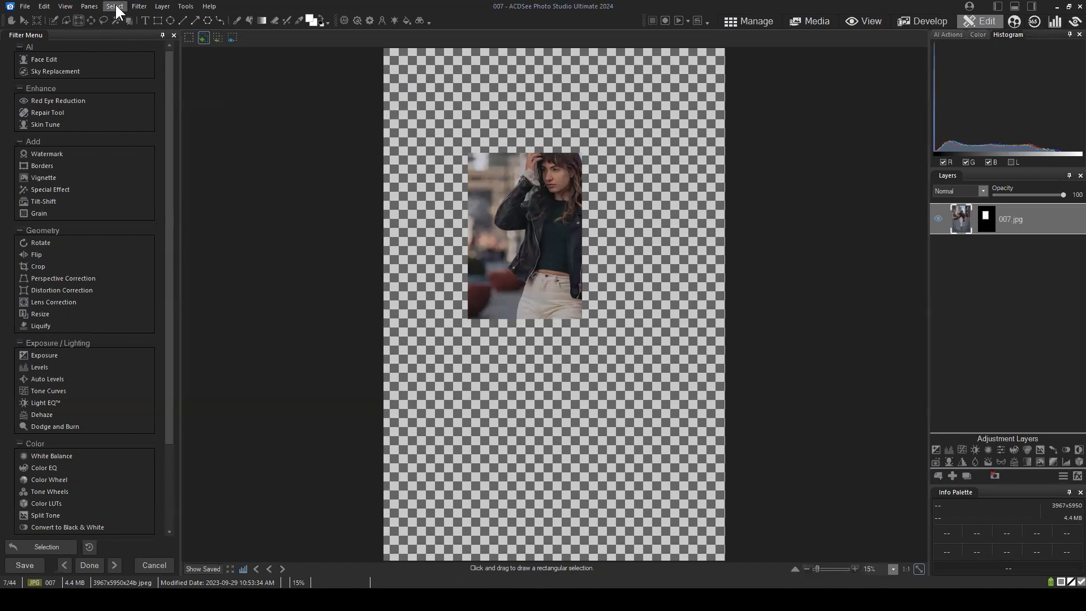
# Step: Delete the layer mask from the 007.jpg layer
pyautogui.click(987, 215)
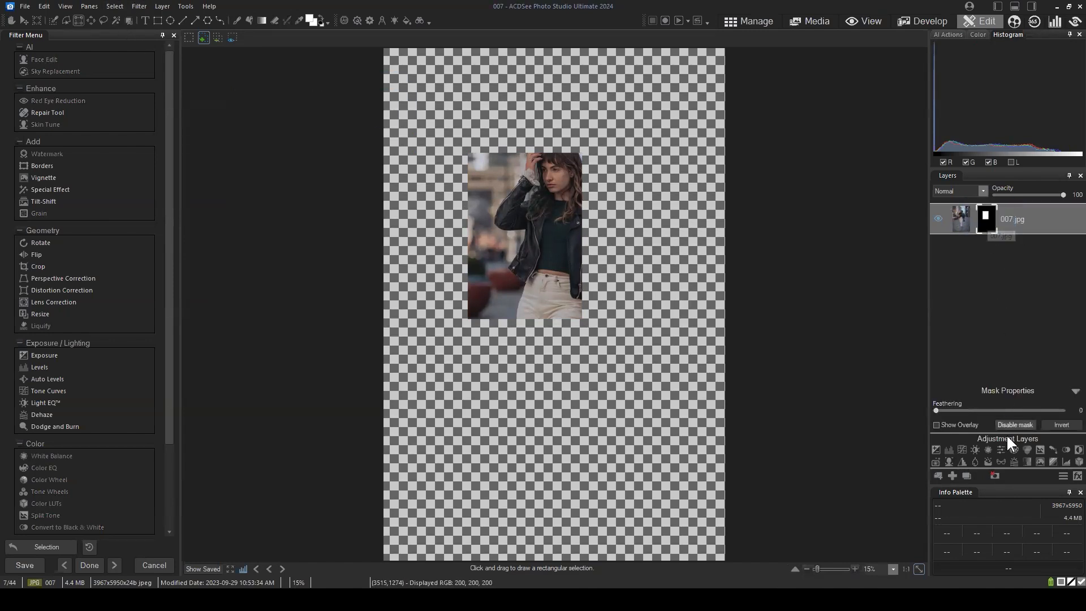
pyautogui.click(995, 476)
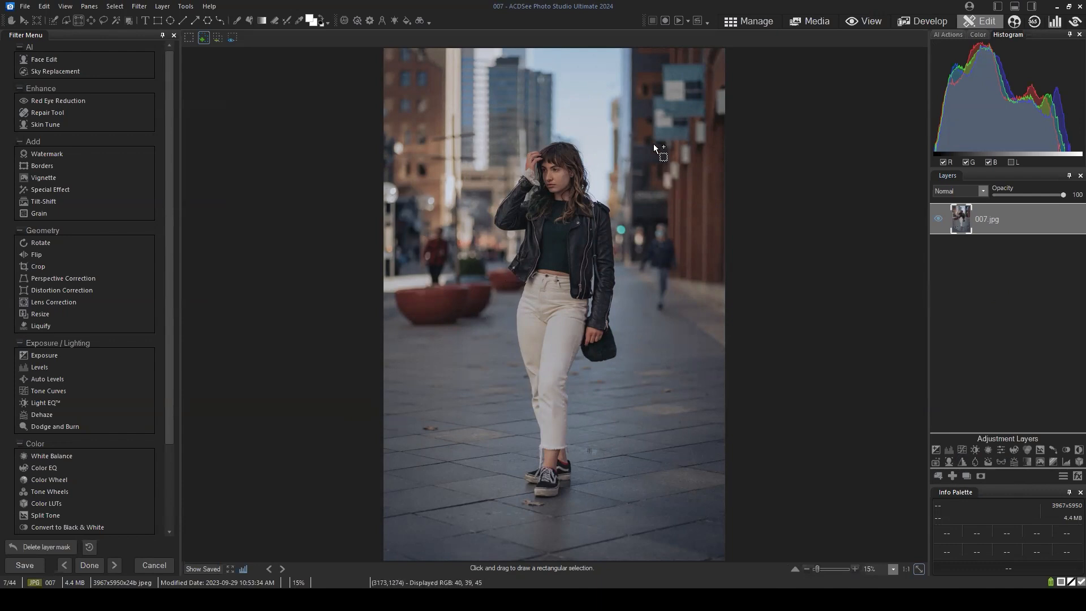
# Step: Select the woman in the photo with the AI action Select Subject
pyautogui.click(949, 35)
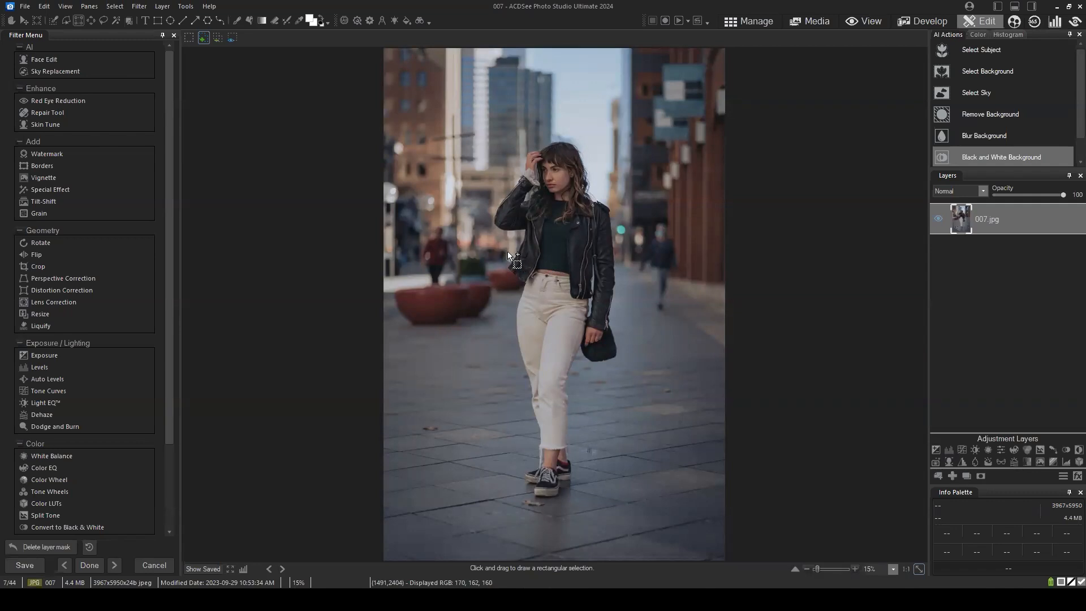
pyautogui.click(53, 18)
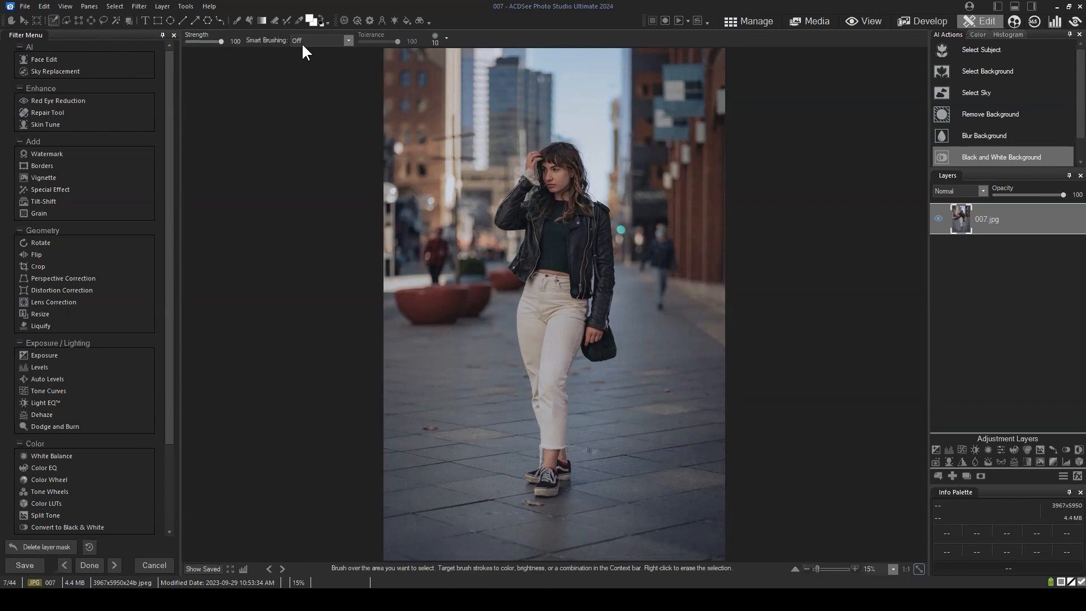
pyautogui.click(344, 45)
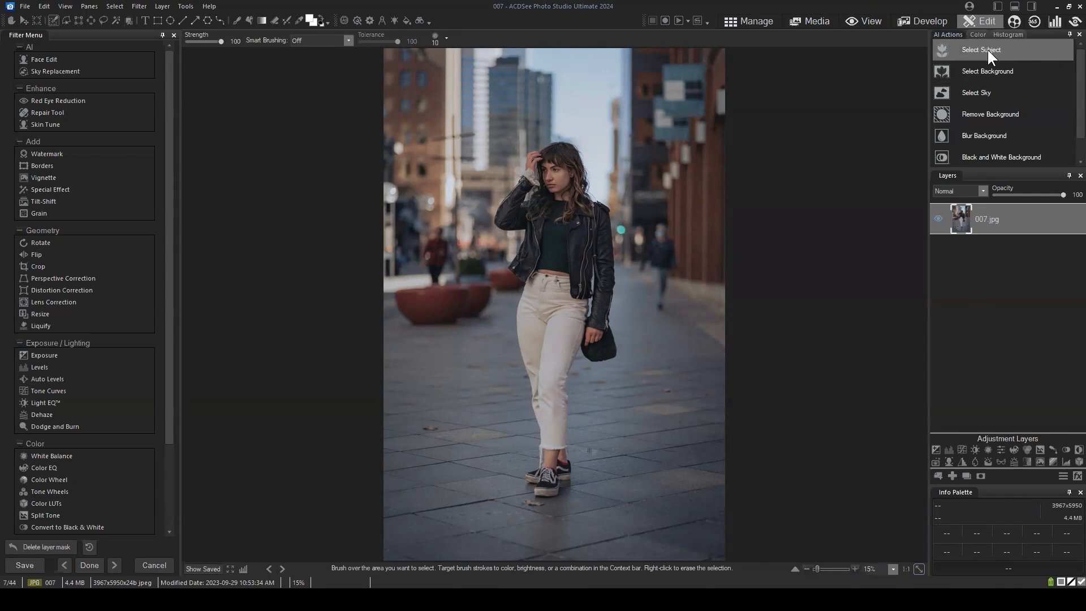
pyautogui.click(967, 50)
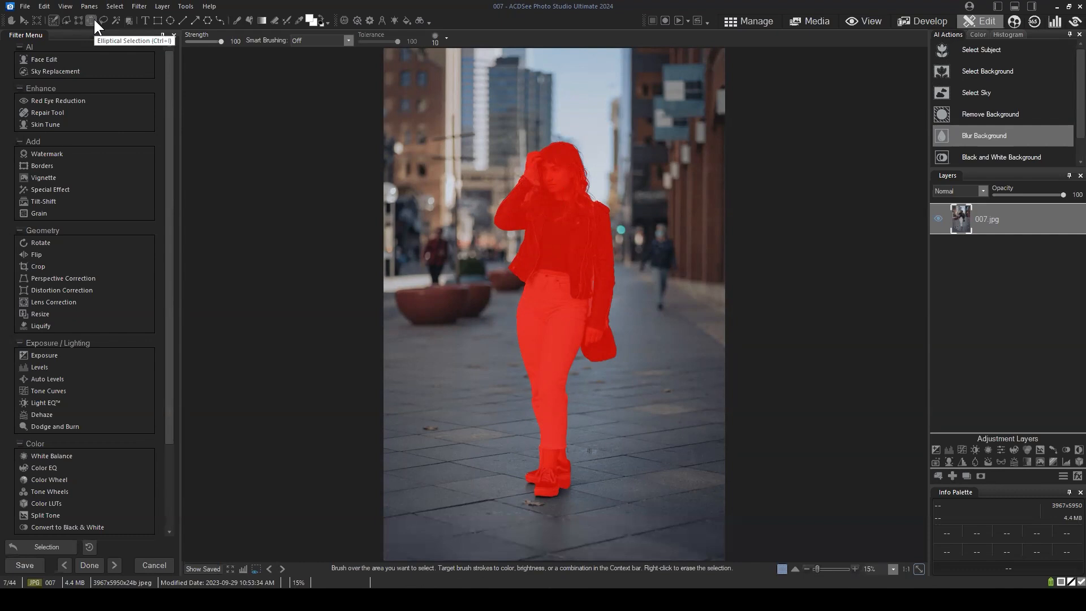
# Step: Use Shape Selection in add mode to add a four-cornered area over the buildings at the photo's upper left to the subject selection
pyautogui.click(65, 19)
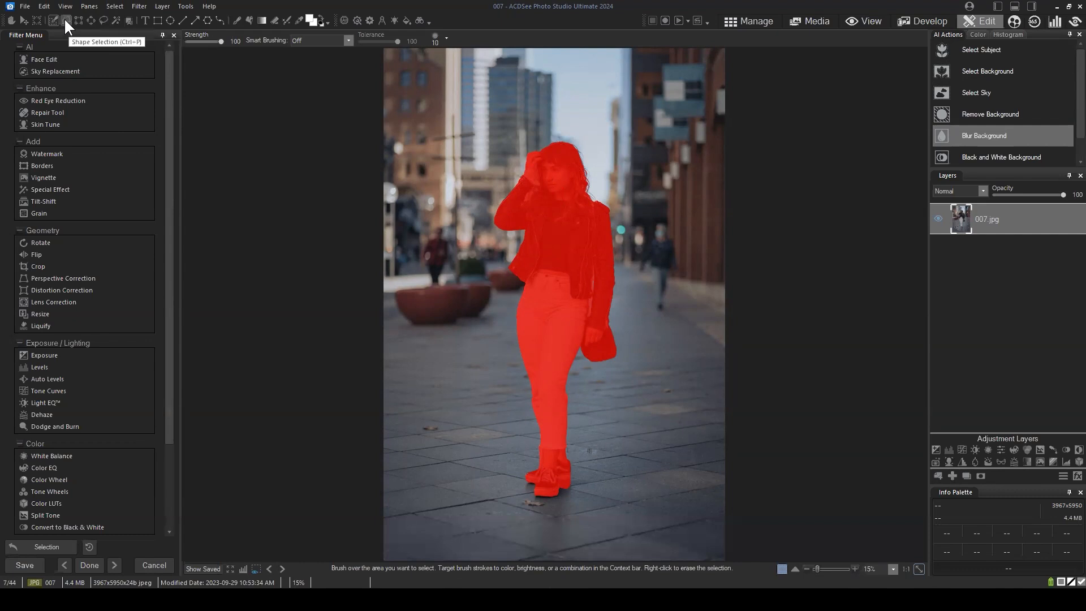
pyautogui.click(64, 19)
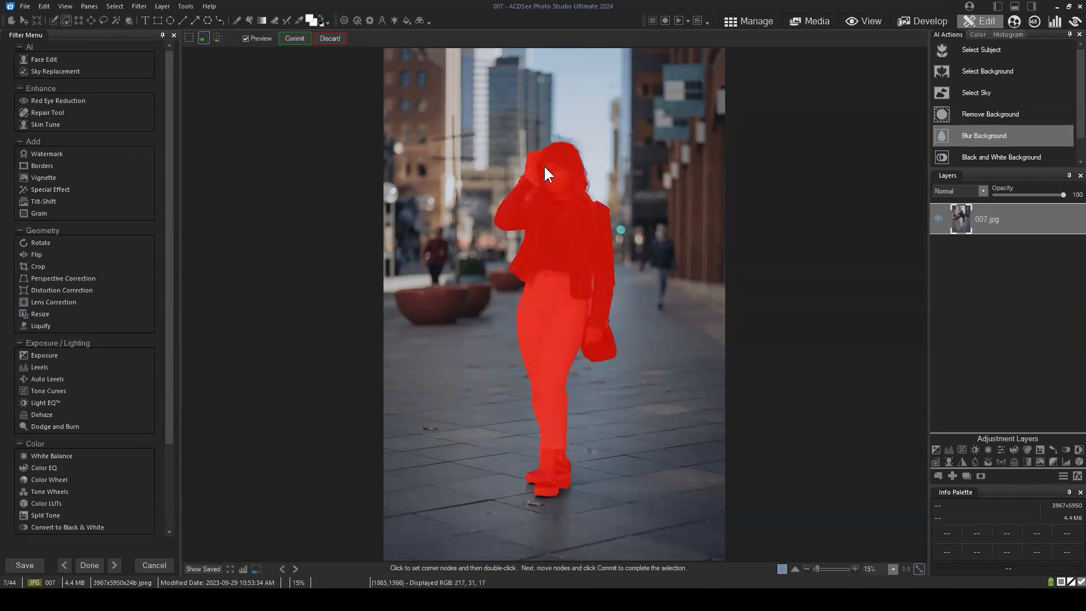
pyautogui.click(65, 21)
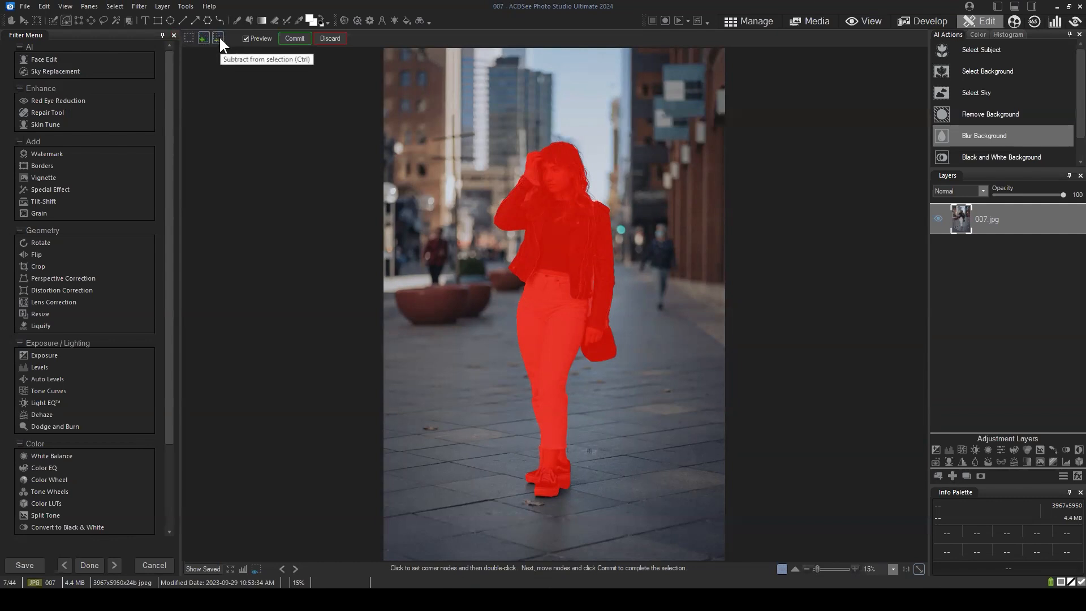
pyautogui.click(204, 38)
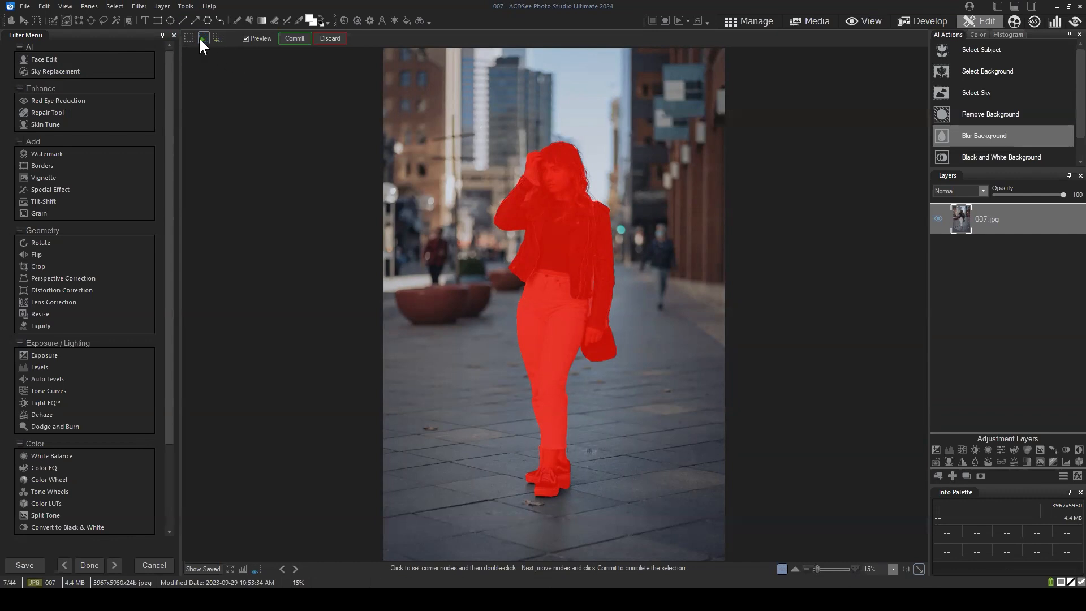
pyautogui.click(440, 83)
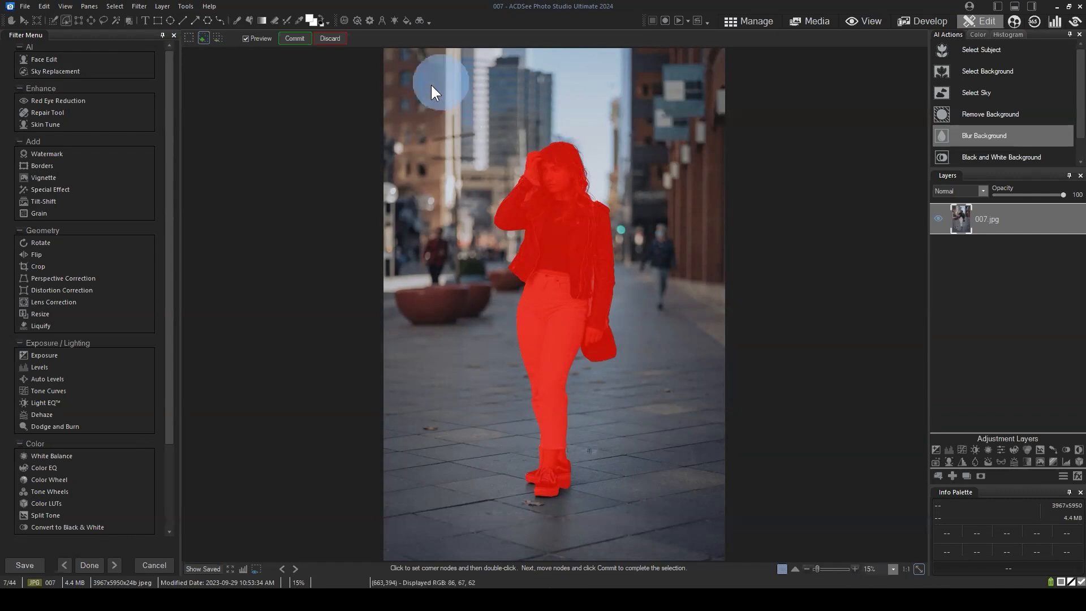
pyautogui.click(411, 106)
pyautogui.click(430, 147)
pyautogui.click(470, 120)
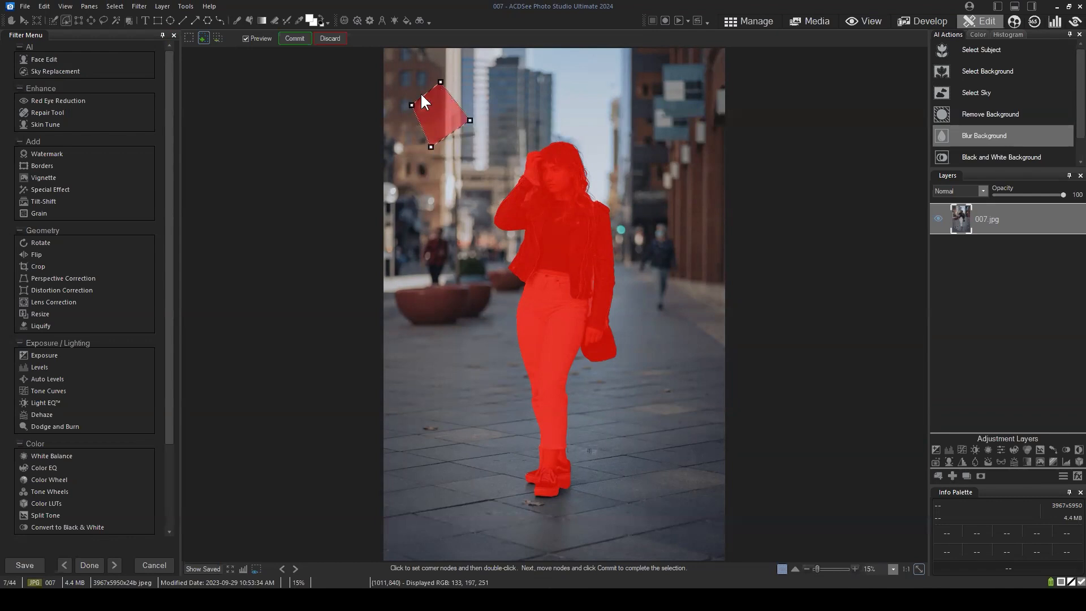
pyautogui.click(290, 36)
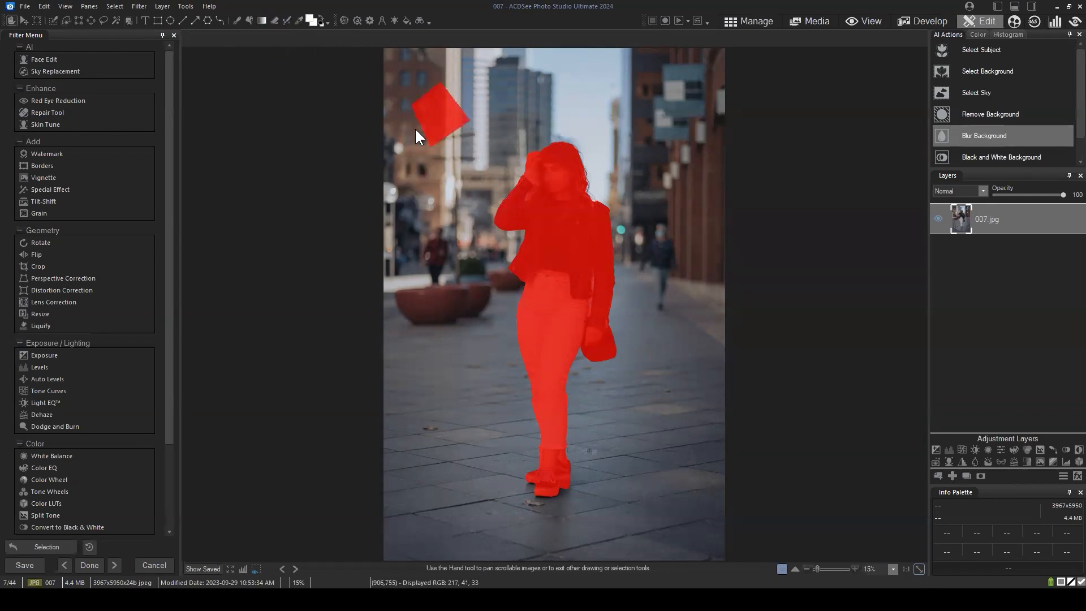
# Step: Subtract the four-cornered building area from the selection by committing a slightly larger shape around it
pyautogui.click(66, 20)
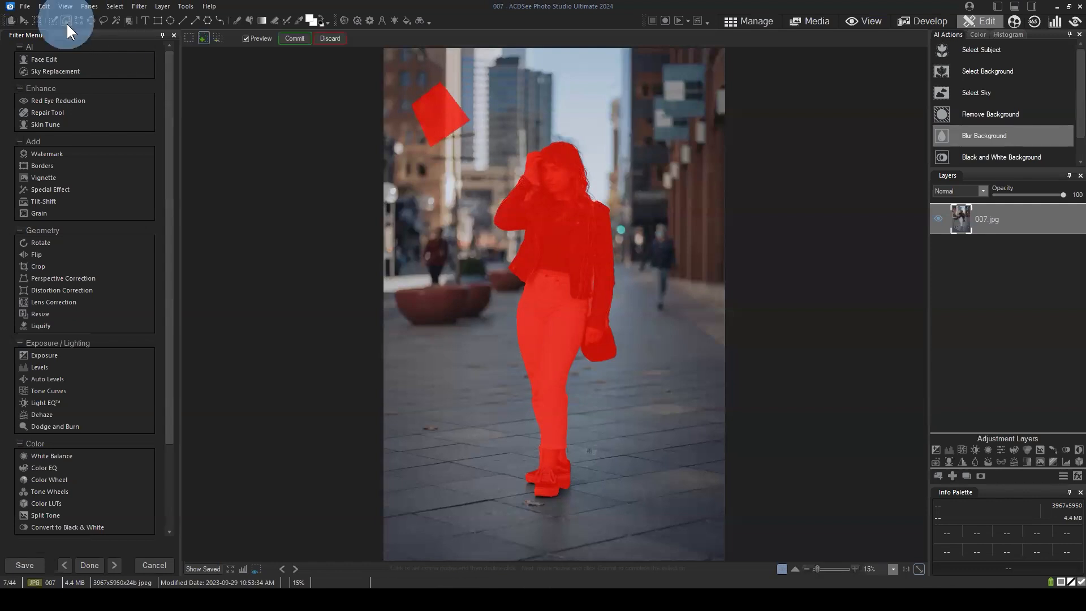
pyautogui.click(217, 39)
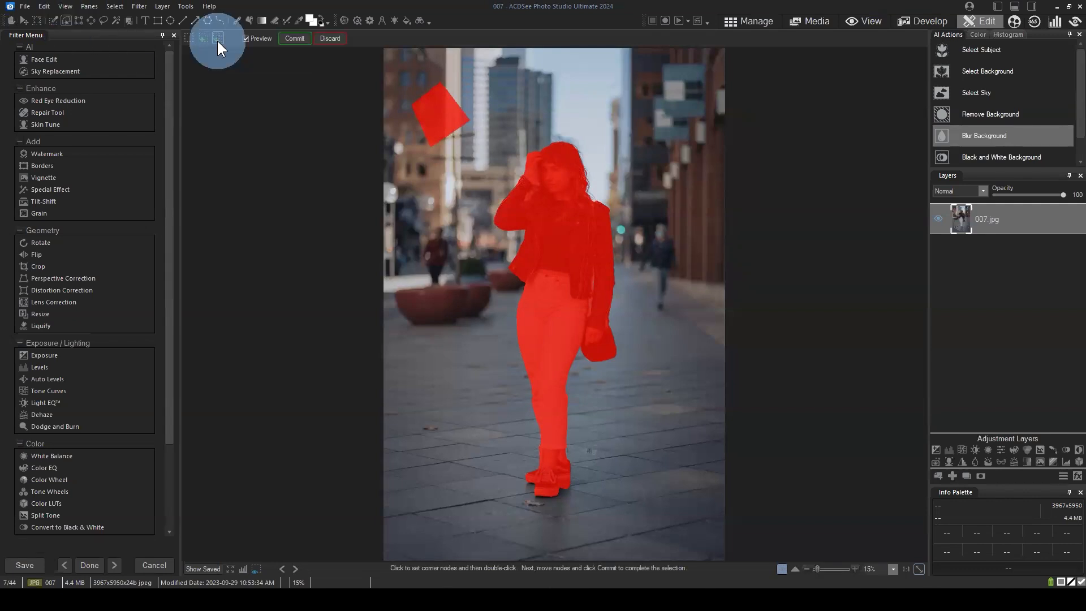
pyautogui.click(400, 105)
pyautogui.click(447, 69)
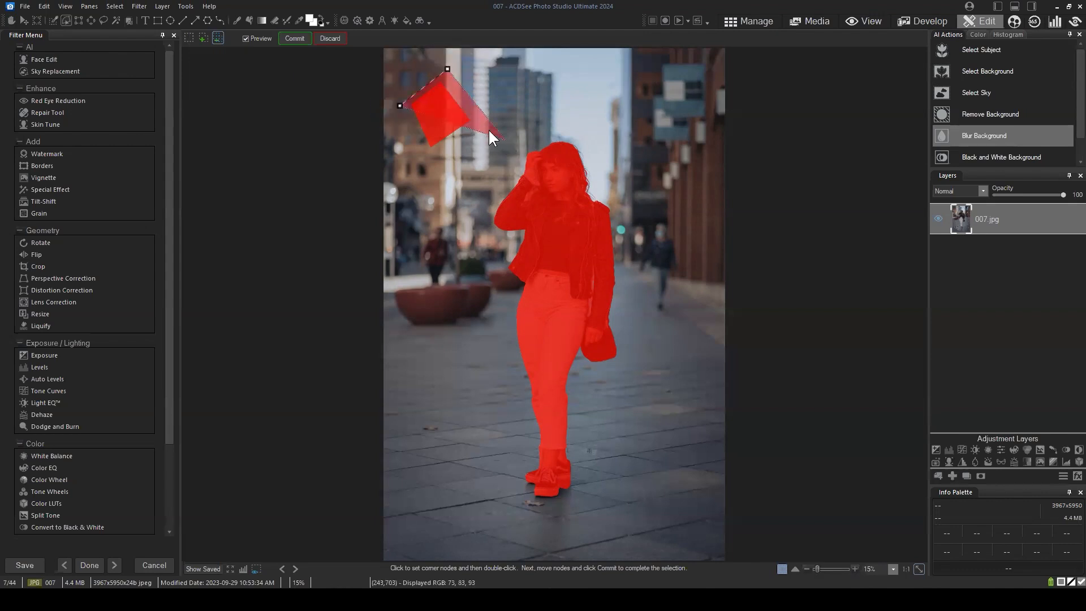
pyautogui.click(488, 130)
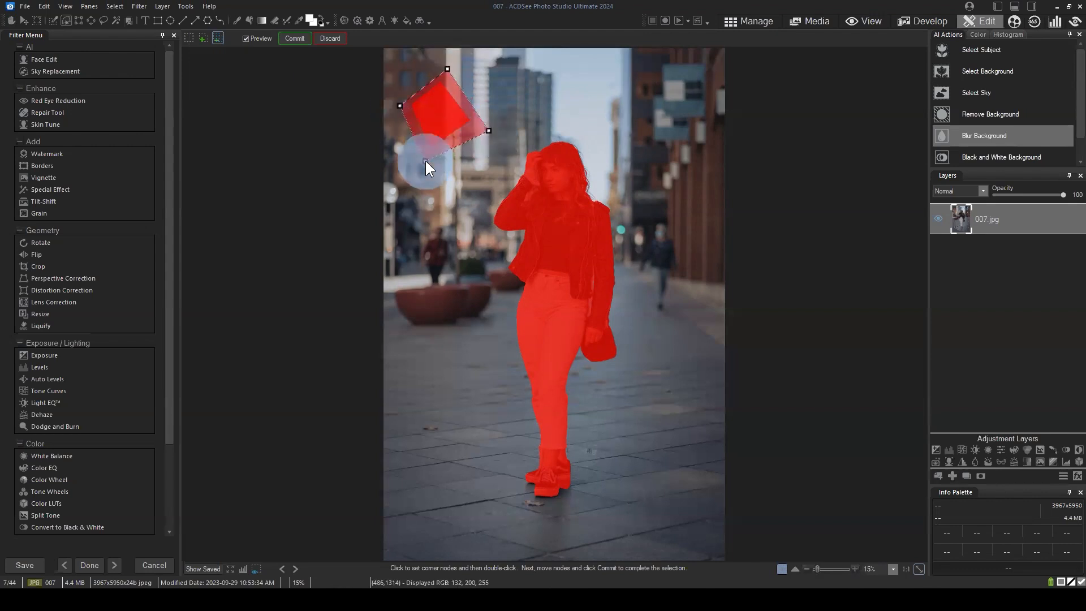
pyautogui.click(289, 38)
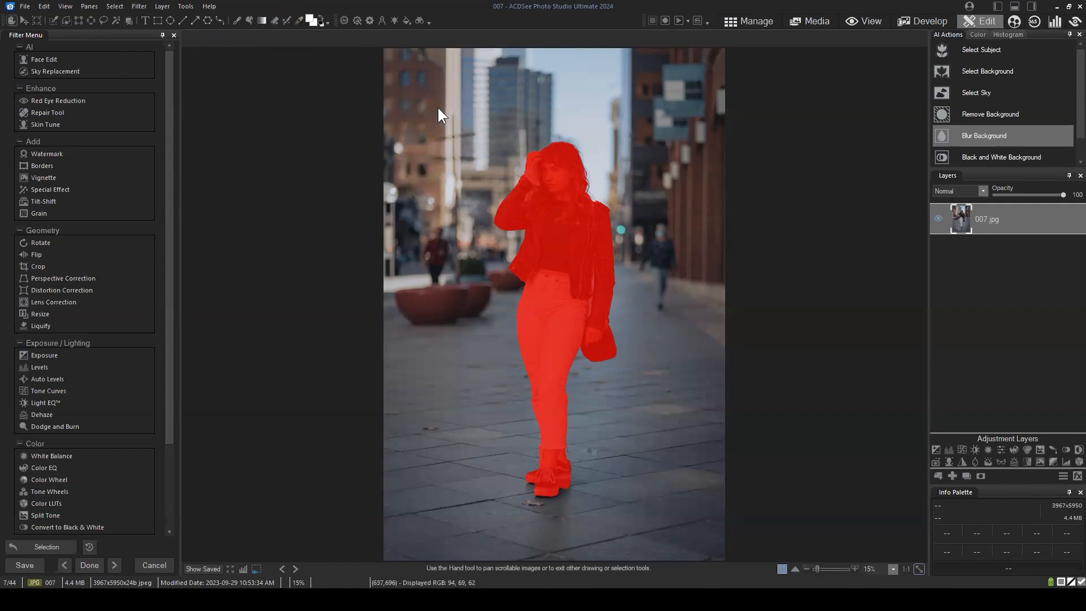
# Step: Try subtracting the half of the woman with the handbag from the selection using a five-cornered Shape Selection, and undo it
pyautogui.click(66, 20)
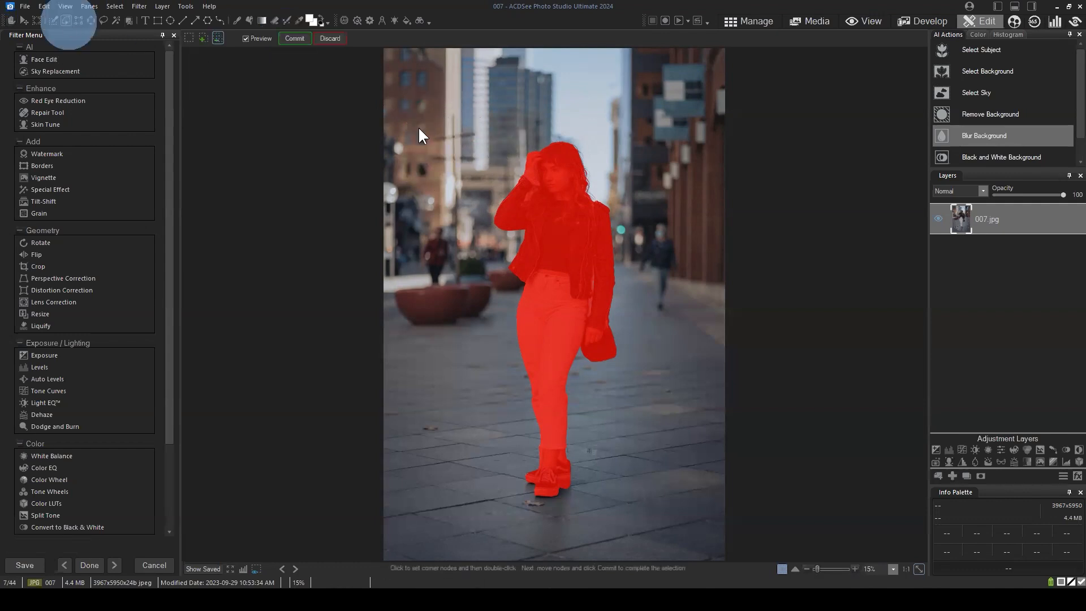
pyautogui.click(556, 97)
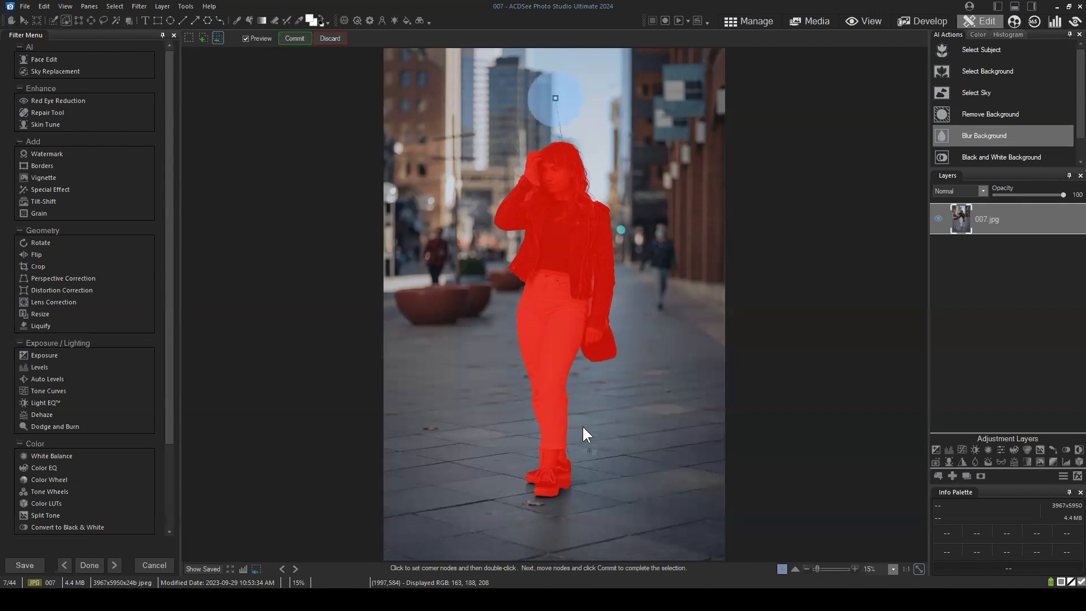
pyautogui.click(552, 512)
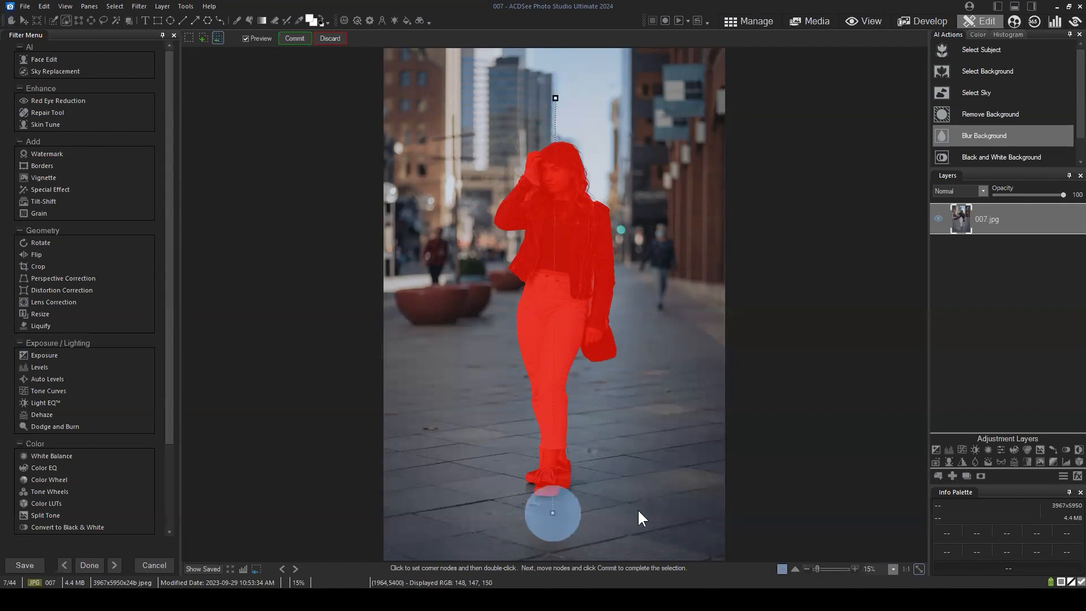
pyautogui.click(621, 506)
pyautogui.click(641, 199)
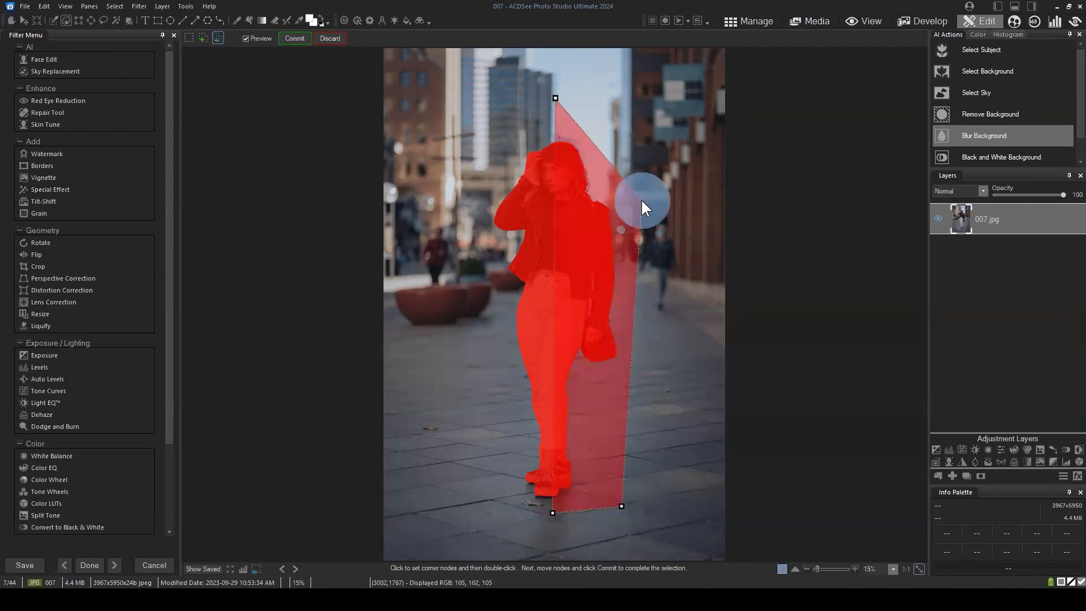
pyautogui.click(602, 106)
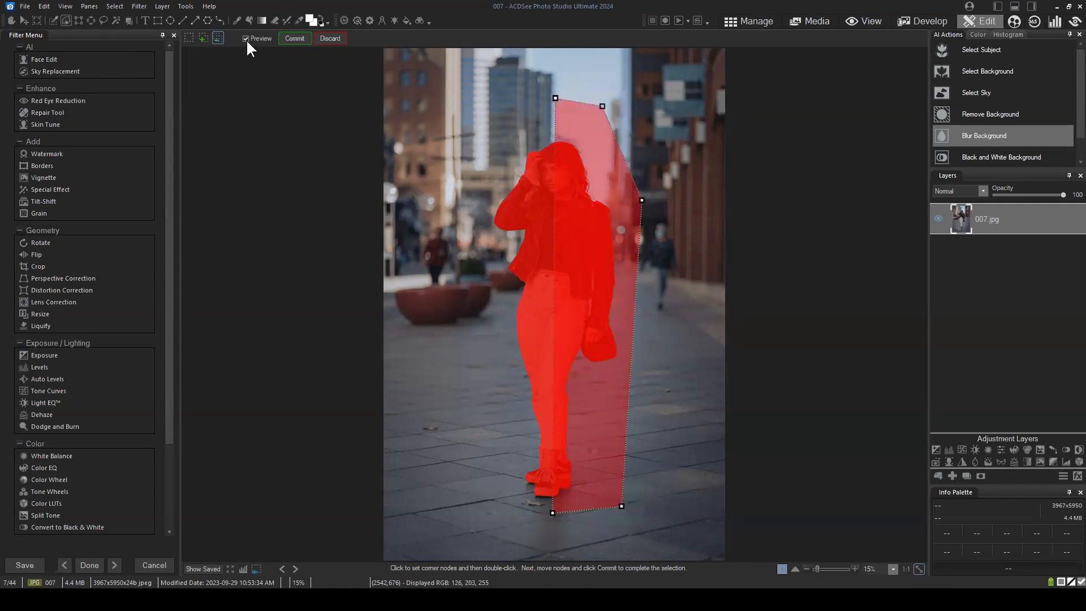
pyautogui.click(293, 39)
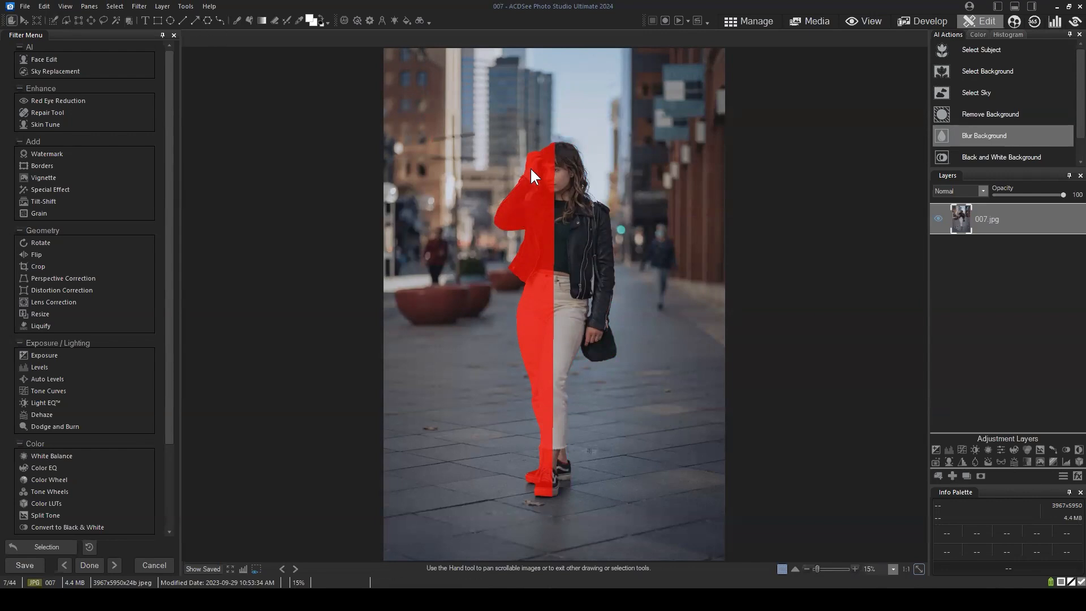
pyautogui.click(35, 547)
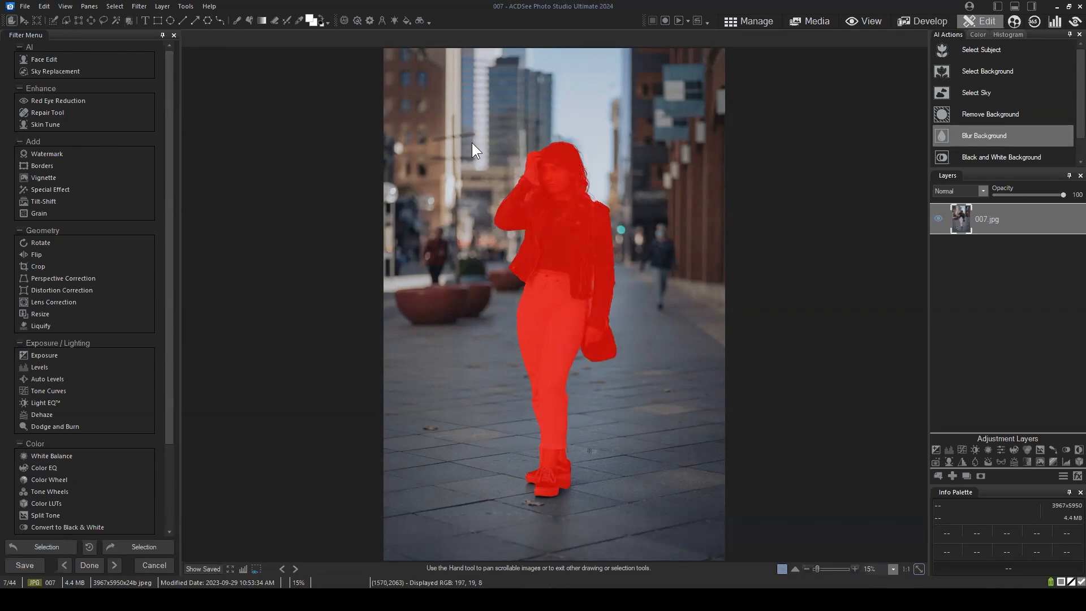
# Step: Activate the Selection Brush for the area around the woman's raised arm and set Smart Brushing to Magic
pyautogui.scroll(5, 551, 173)
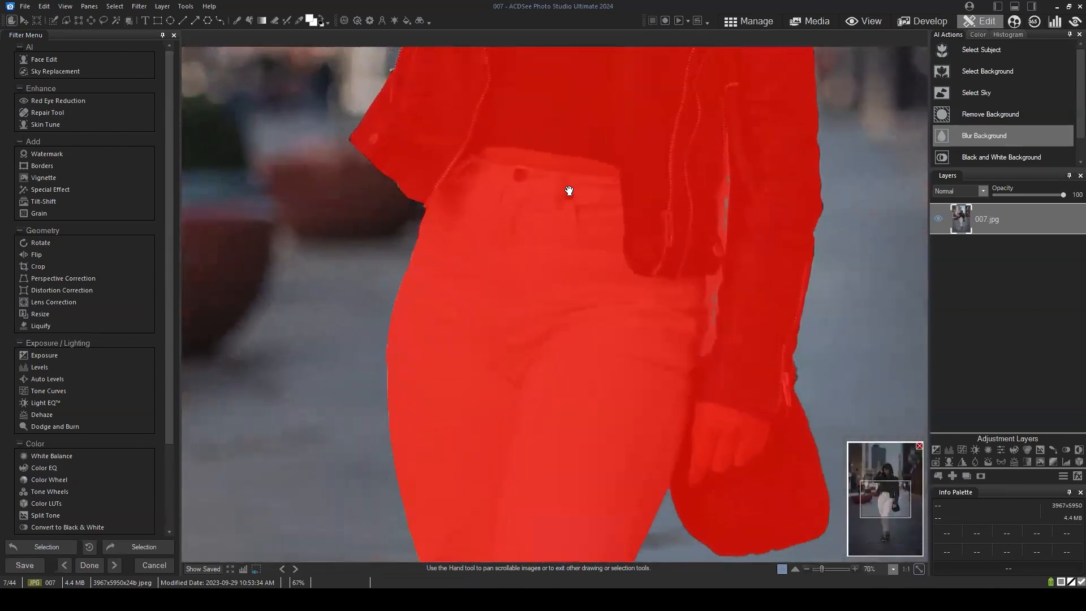
pyautogui.moveTo(892, 499)
pyautogui.mouseDown()
pyautogui.moveTo(876, 466)
pyautogui.moveTo(881, 482)
pyautogui.mouseUp()
pyautogui.scroll(4, 521, 313)
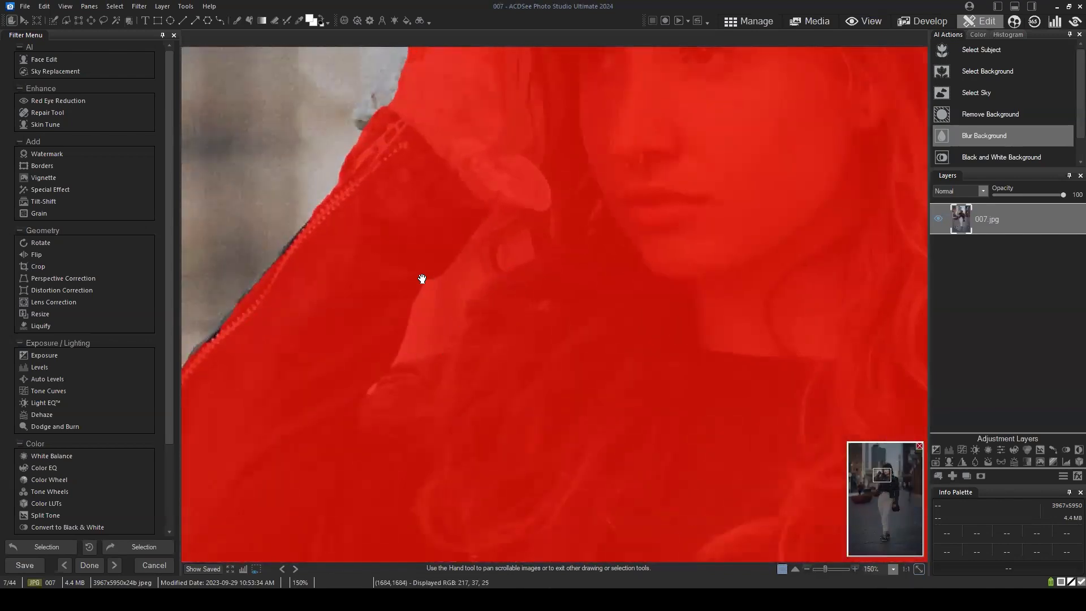
pyautogui.moveTo(878, 464); pyautogui.dragTo(880, 481)
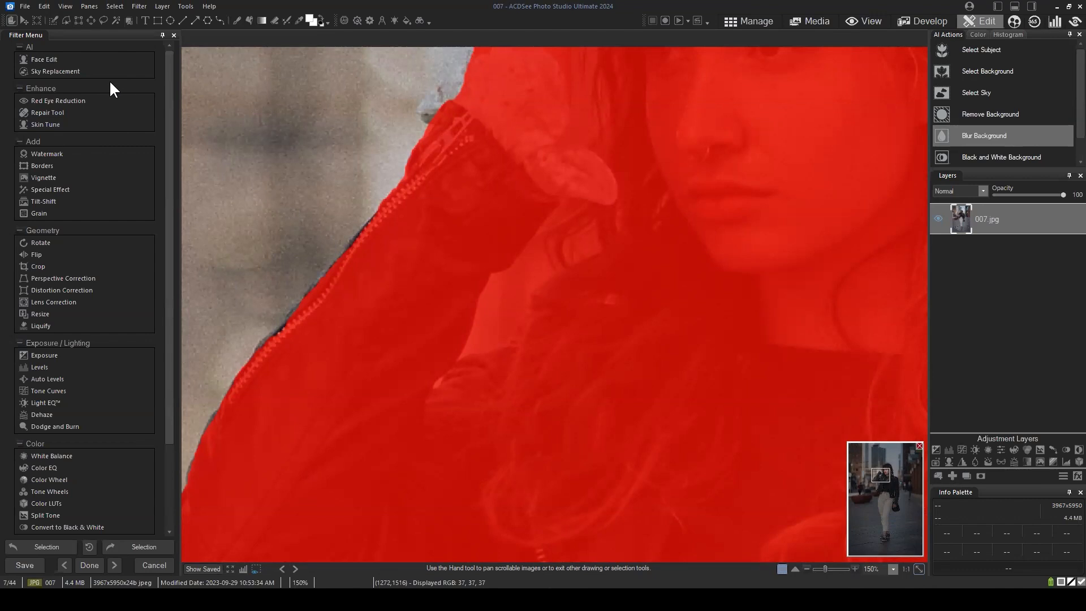
pyautogui.click(52, 19)
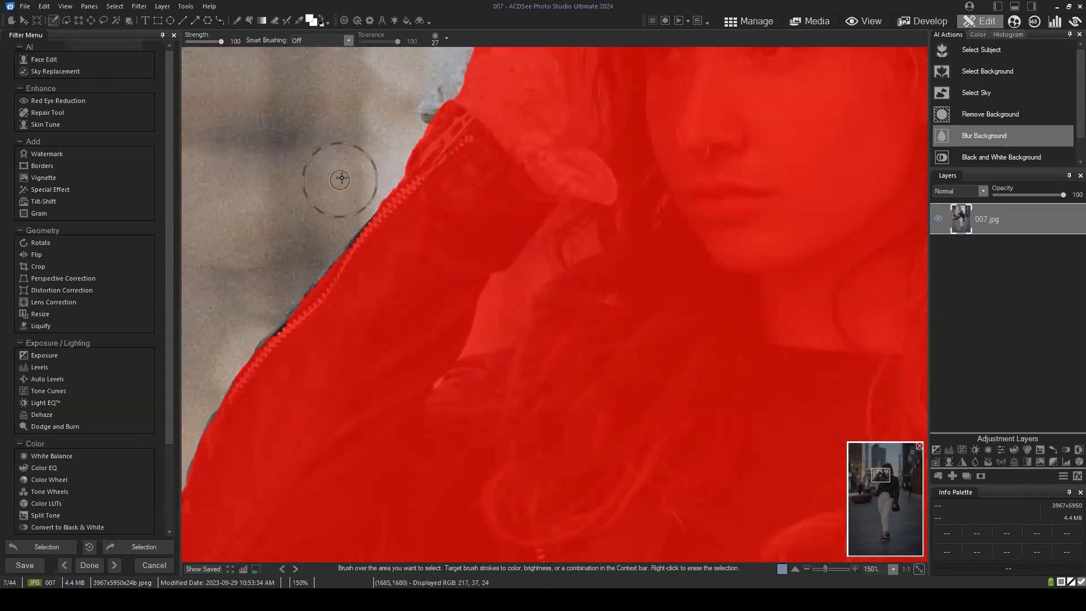
pyautogui.click(52, 21)
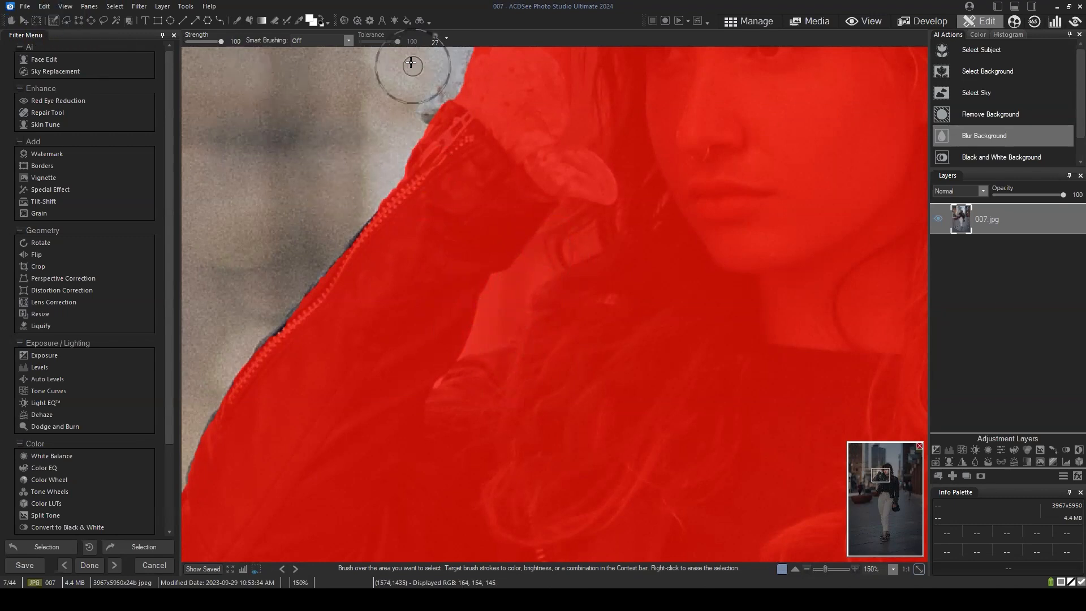
pyautogui.click(348, 39)
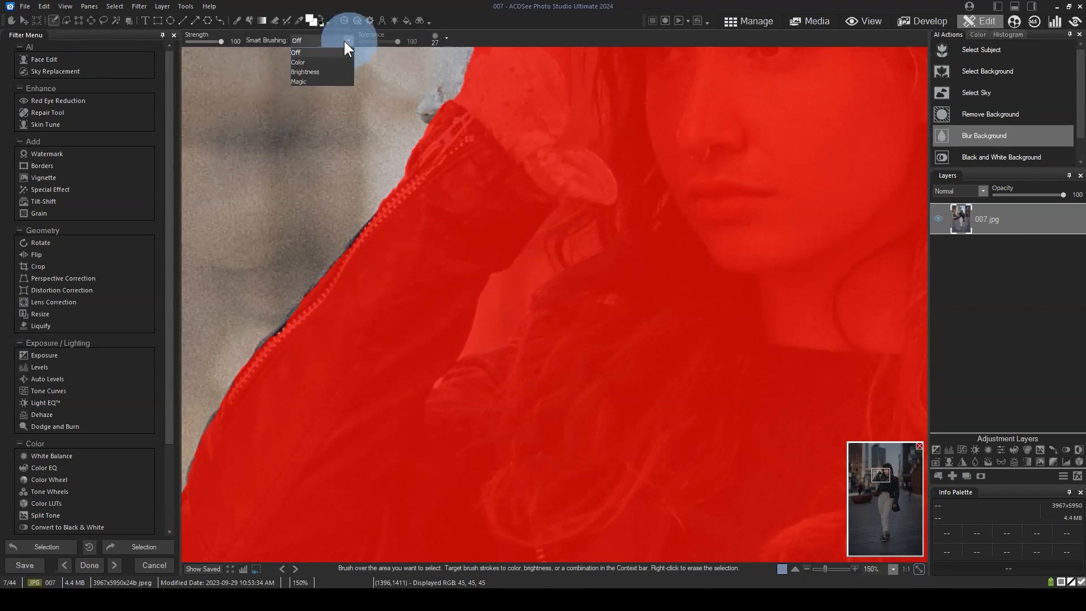
pyautogui.click(304, 40)
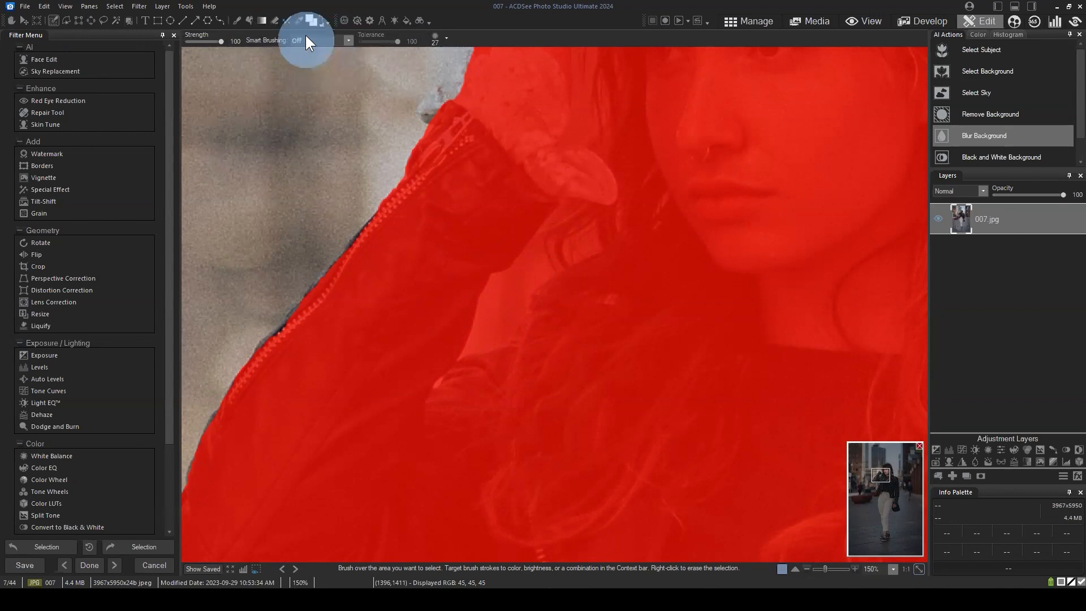
pyautogui.click(350, 40)
pyautogui.click(312, 77)
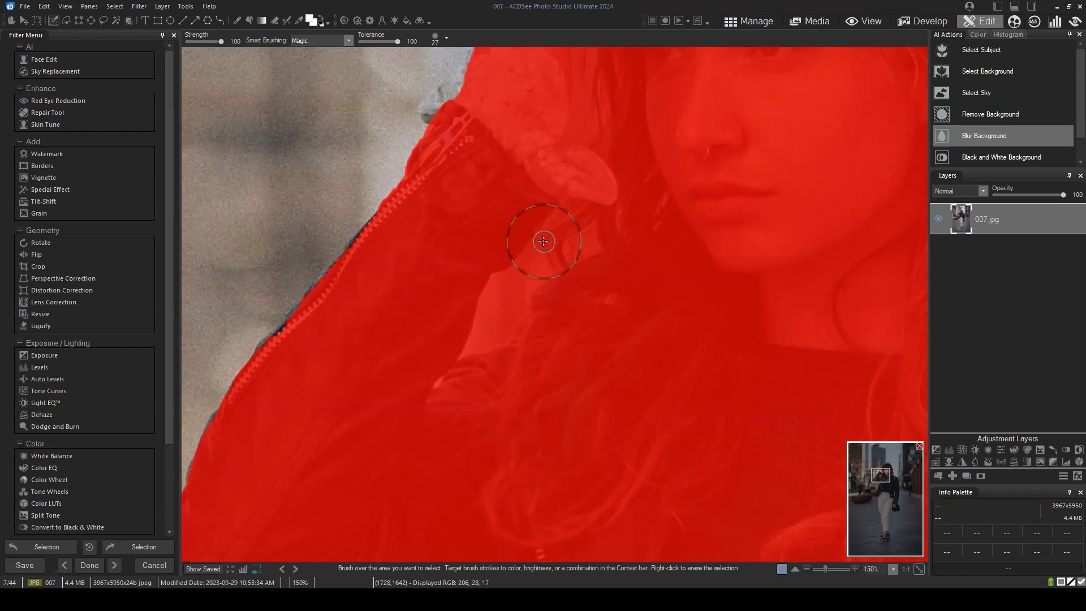
# Step: Reduce the brush size to 14 and erase the background gap between the bent arm and the hair from the selection
pyautogui.scroll(-5, 531, 276)
pyautogui.rightClick(506, 303)
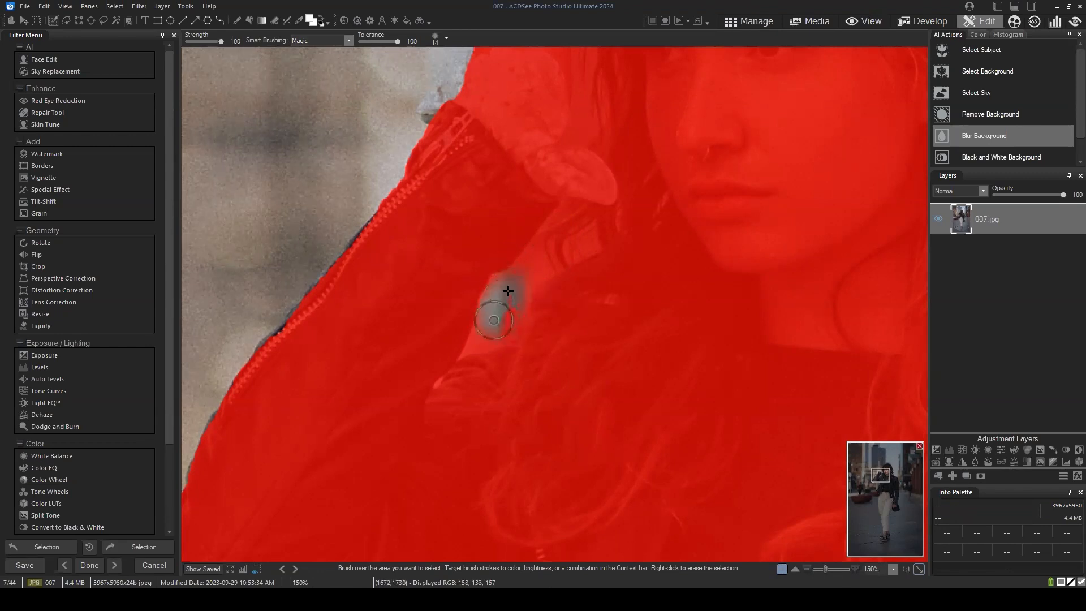
pyautogui.moveTo(500, 290)
pyautogui.mouseDown()
pyautogui.moveTo(516, 284)
pyautogui.moveTo(531, 248)
pyautogui.moveTo(540, 271)
pyautogui.moveTo(492, 335)
pyautogui.moveTo(467, 345)
pyautogui.moveTo(518, 304)
pyautogui.moveTo(535, 249)
pyautogui.moveTo(566, 238)
pyautogui.mouseUp()
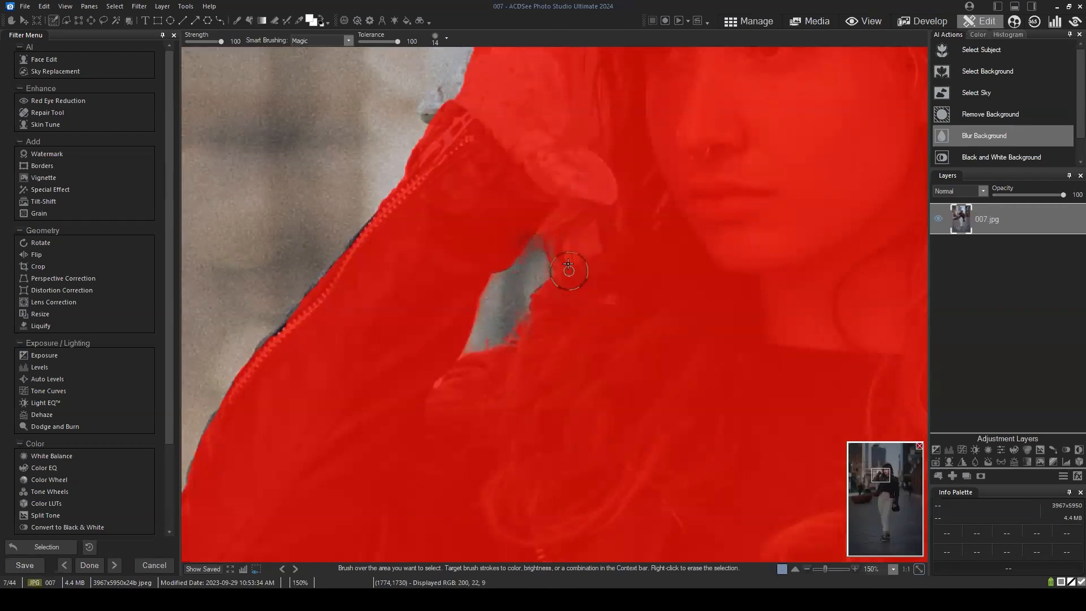
# Step: Erase the leftover selection fringe along the hair at the lower part of the arm gap
pyautogui.scroll(3, 574, 252)
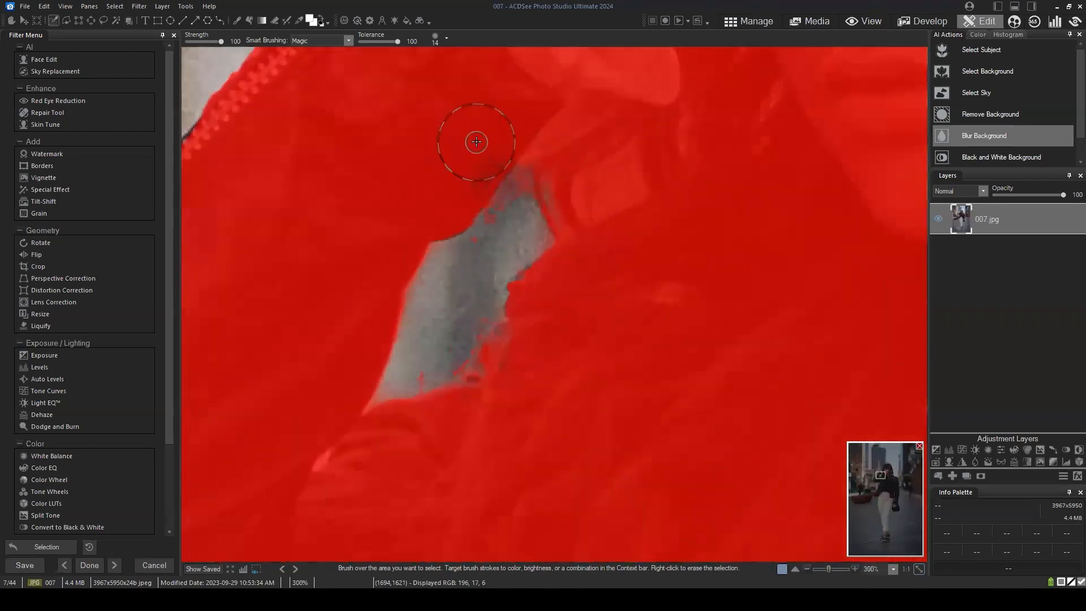
pyautogui.moveTo(468, 153); pyautogui.dragTo(483, 139)
pyautogui.moveTo(520, 400); pyautogui.dragTo(492, 410)
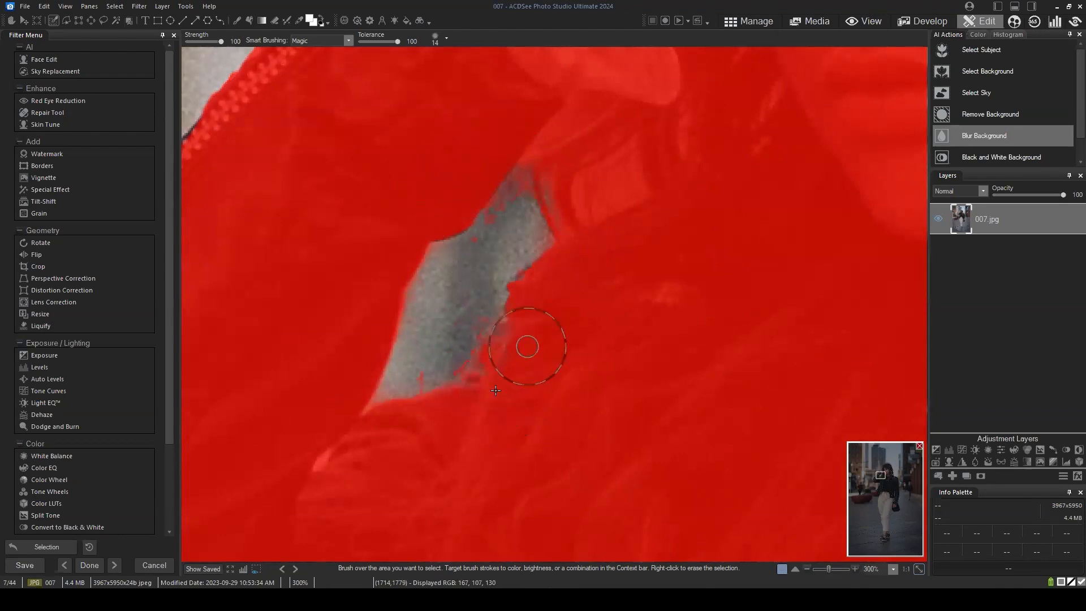
pyautogui.click(501, 337)
pyautogui.click(482, 374)
pyautogui.click(505, 349)
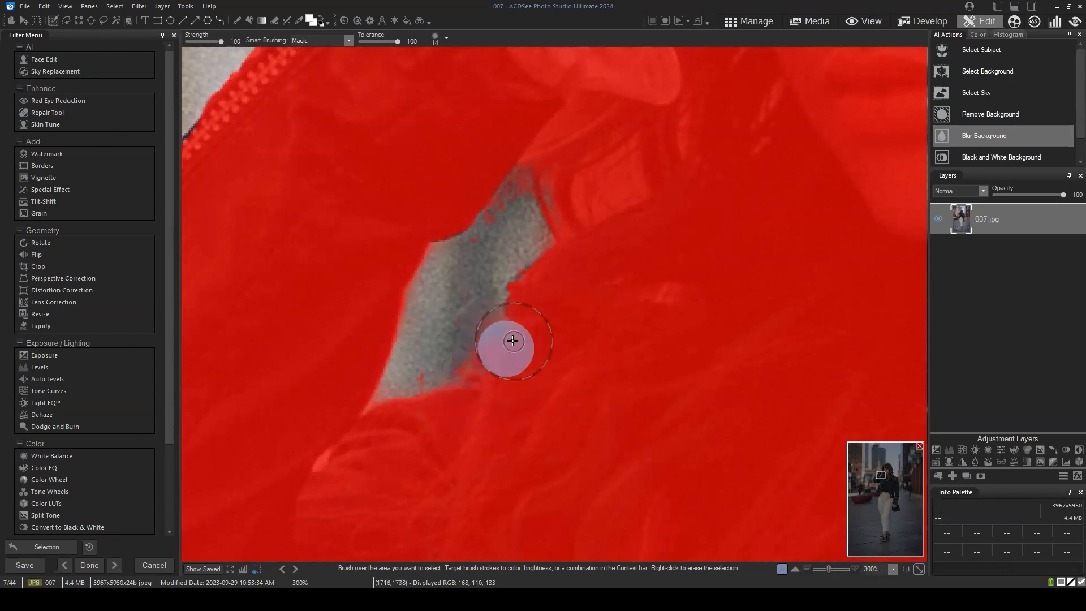
pyautogui.click(511, 341)
# Step: Erase the remaining background at the upper end of the arm gap and in the small opening between the hair strands beside it
pyautogui.moveTo(679, 223); pyautogui.dragTo(395, 340)
pyautogui.click(417, 323)
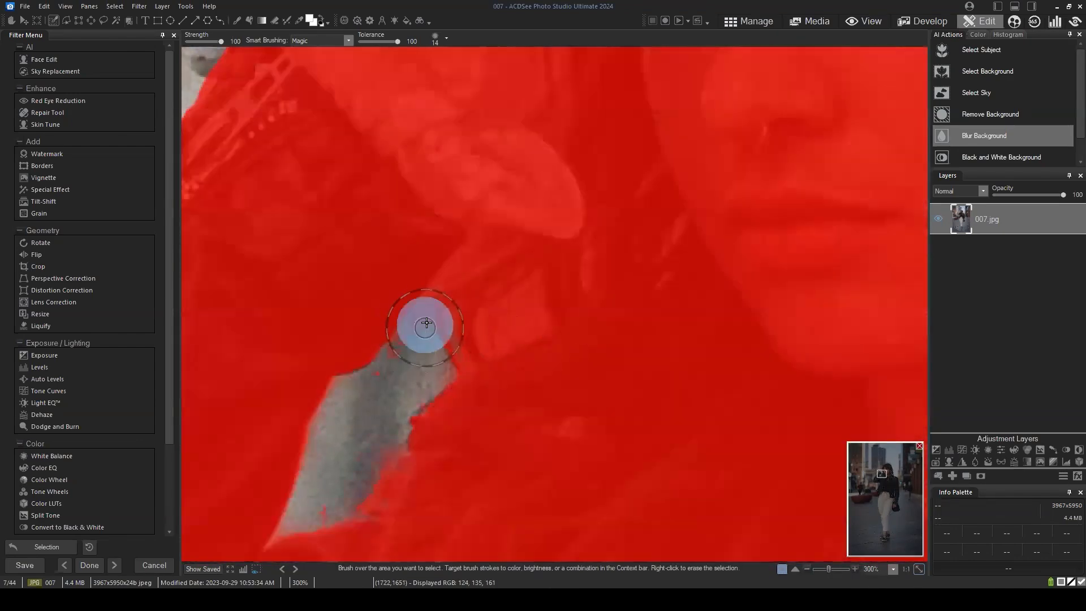
pyautogui.click(406, 347)
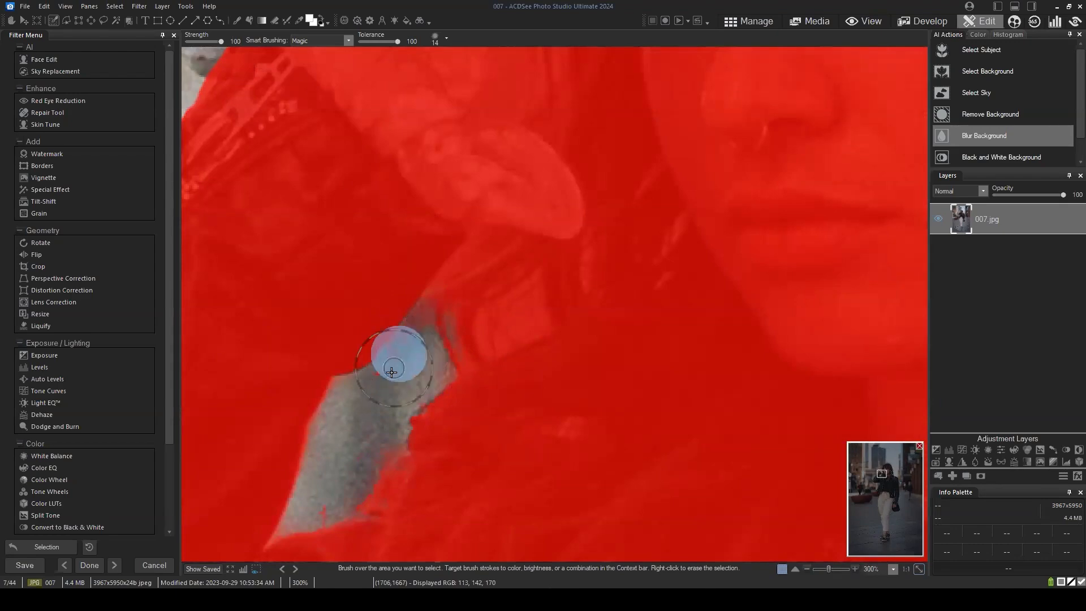
pyautogui.click(420, 332)
pyautogui.click(526, 316)
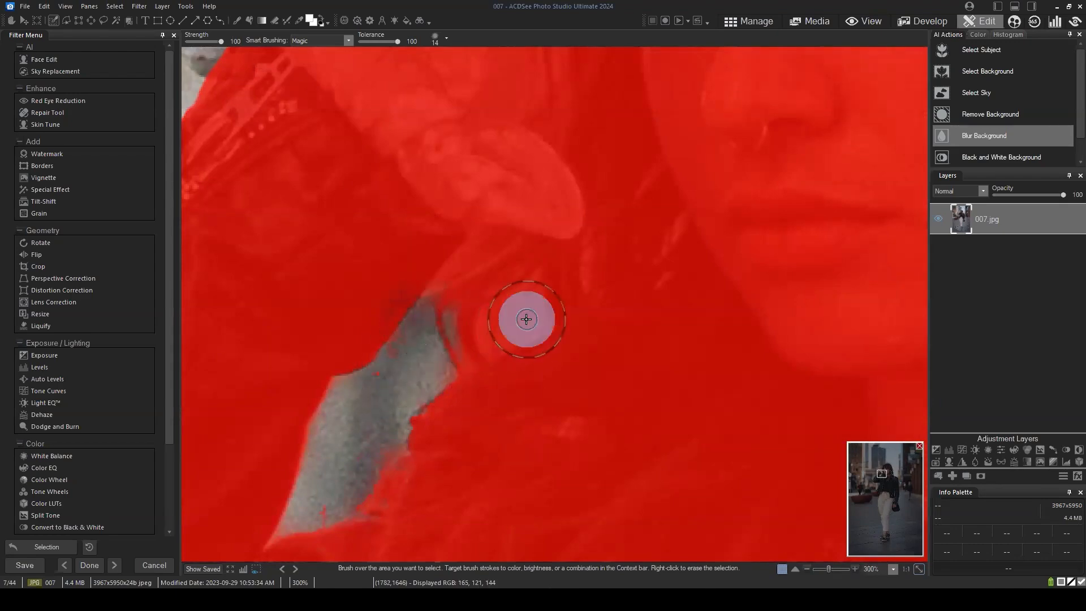
pyautogui.click(517, 327)
pyautogui.click(514, 325)
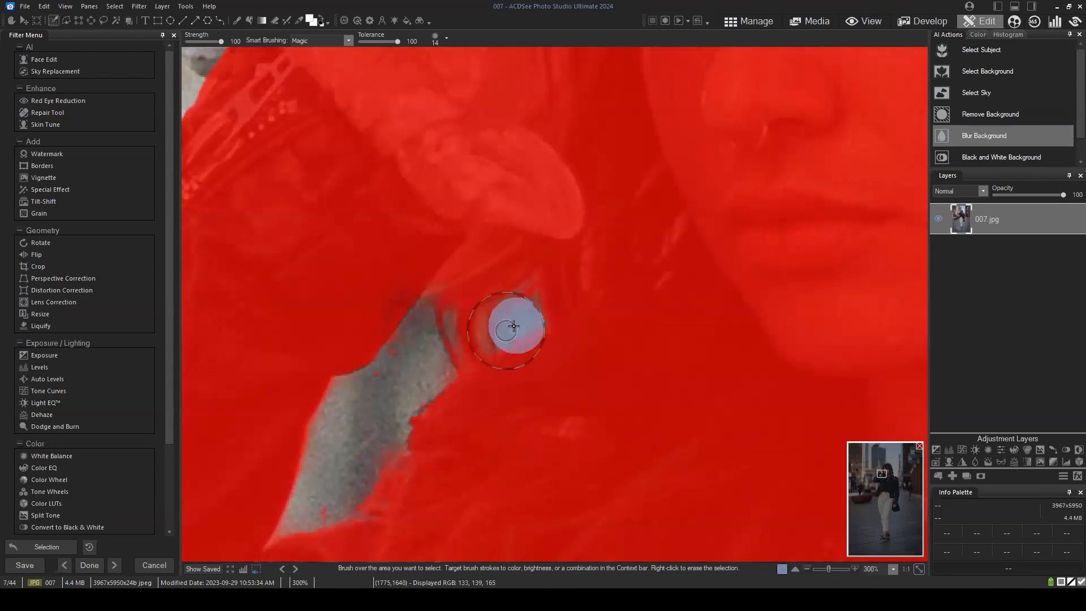
# Step: Erase the narrow strip of background between the woman's wrist and her hair from the selection
pyautogui.moveTo(550, 177)
pyautogui.mouseDown()
pyautogui.moveTo(528, 298)
pyautogui.moveTo(618, 569)
pyautogui.mouseUp()
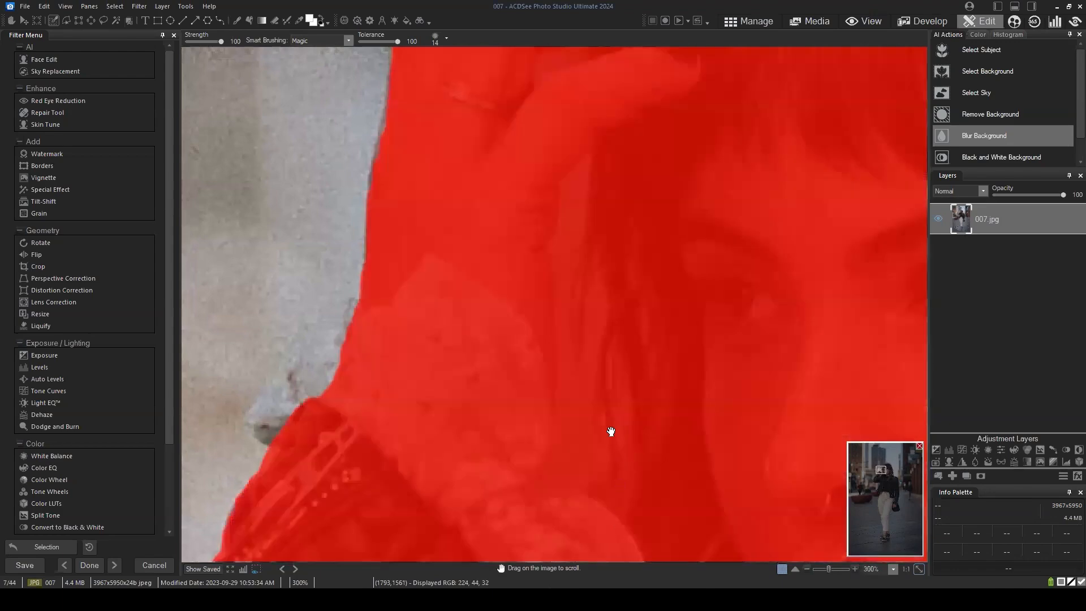
pyautogui.moveTo(613, 438); pyautogui.dragTo(609, 379)
pyautogui.click(558, 408)
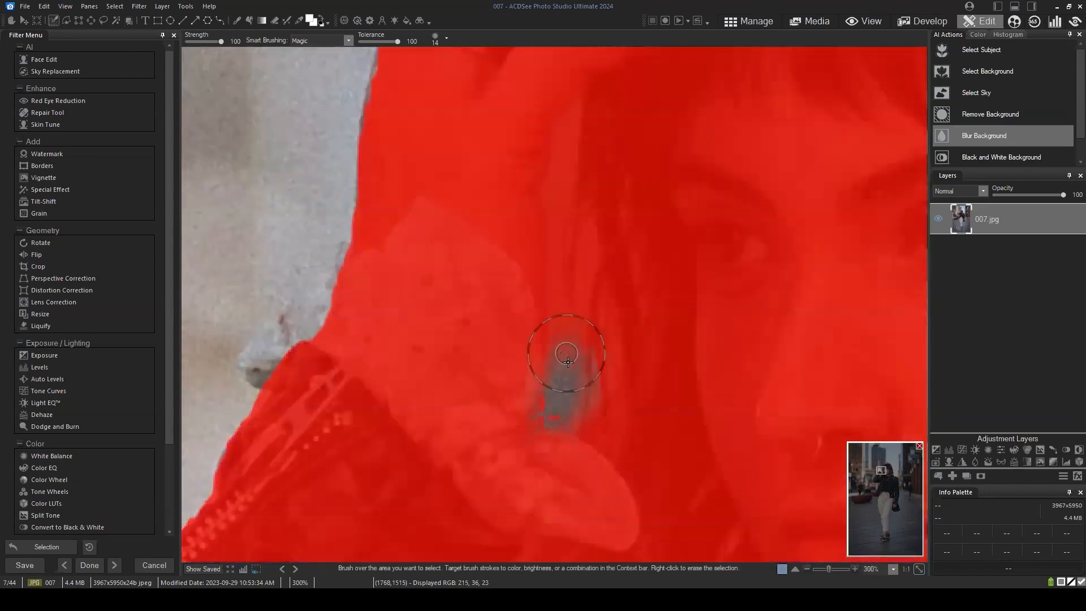
pyautogui.moveTo(584, 243); pyautogui.dragTo(551, 382)
pyautogui.moveTo(567, 145)
pyautogui.mouseDown()
pyautogui.moveTo(563, 170)
pyautogui.moveTo(563, 129)
pyautogui.moveTo(548, 194)
pyautogui.moveTo(559, 409)
pyautogui.moveTo(581, 195)
pyautogui.mouseUp()
pyautogui.scroll(-7, 694, 237)
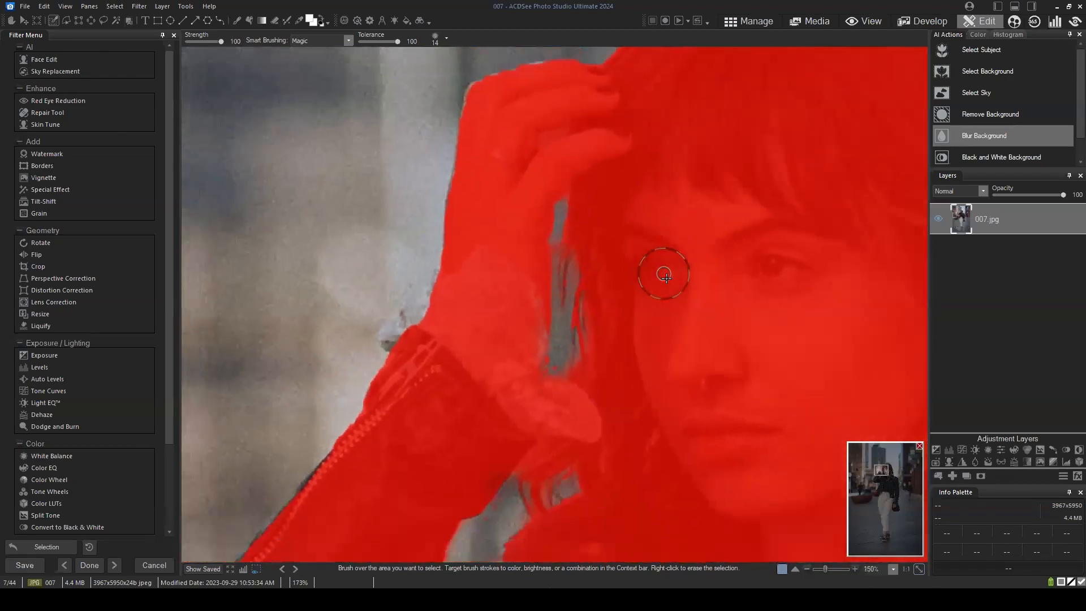
pyautogui.scroll(-5, 765, 377)
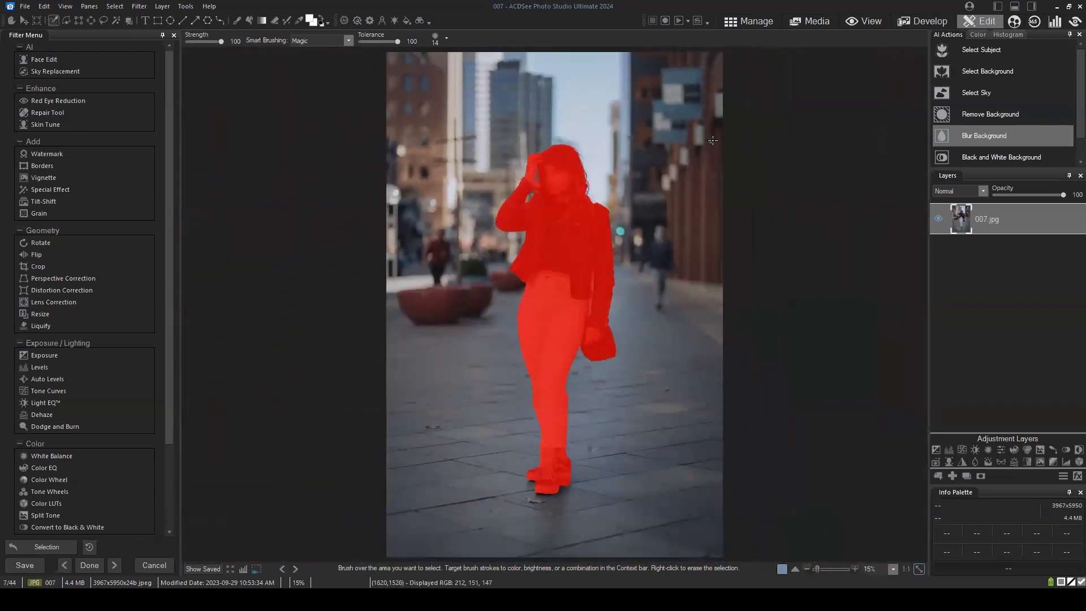
# Step: Activate Shape Selection and set it to add to the existing selection
pyautogui.scroll(5, 565, 146)
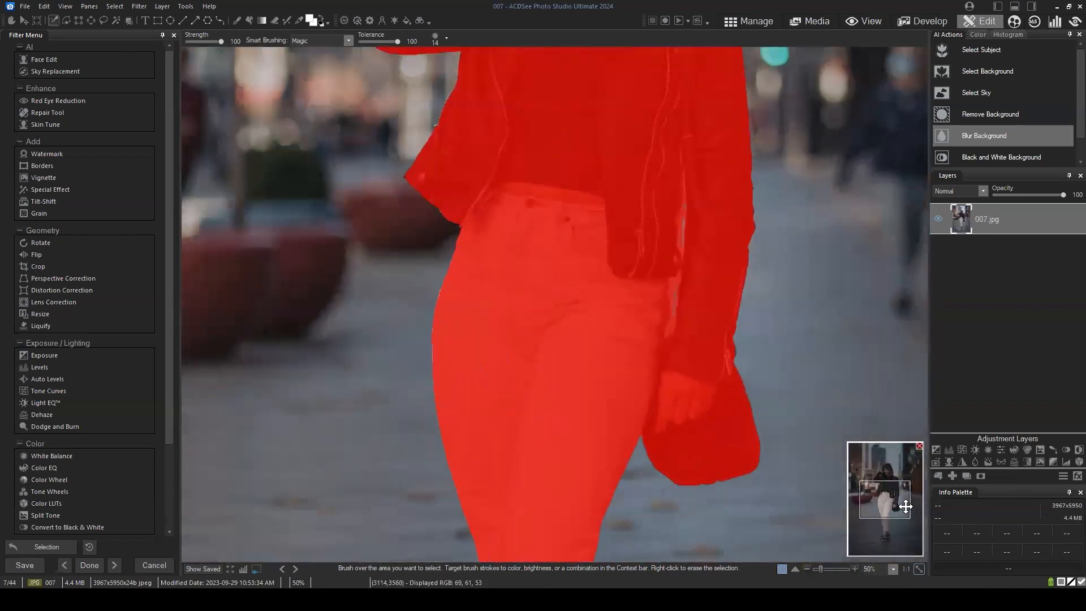
pyautogui.moveTo(902, 509); pyautogui.dragTo(872, 466)
pyautogui.scroll(10, 435, 217)
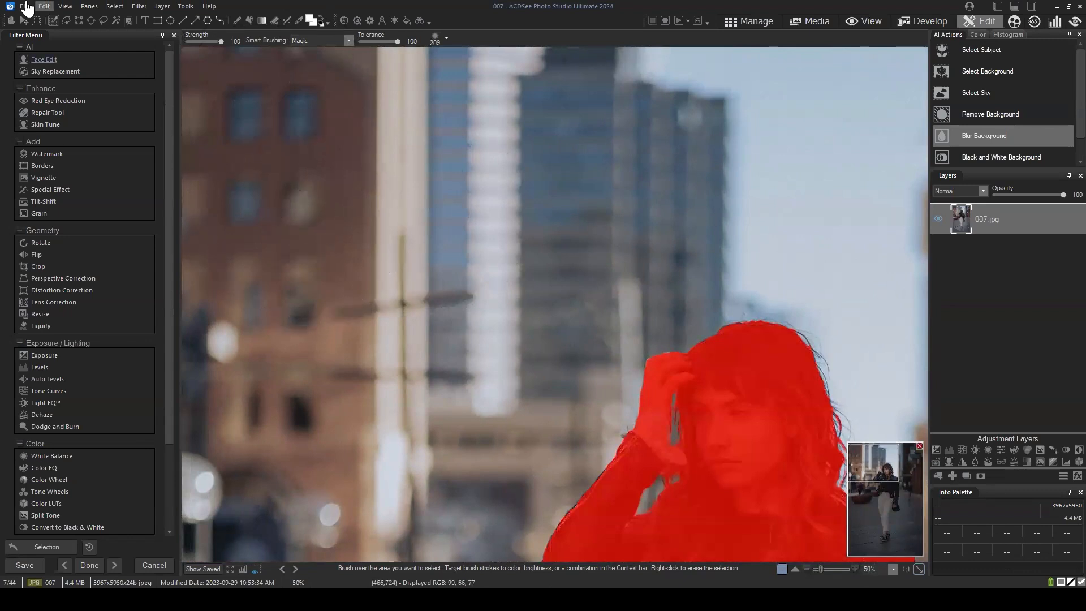
pyautogui.click(65, 20)
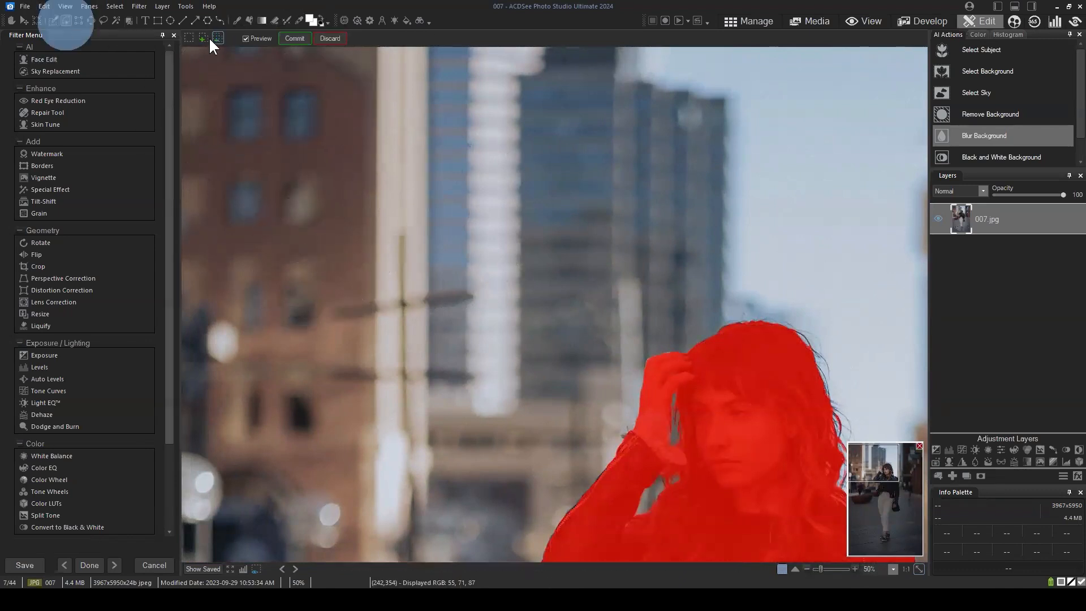
pyautogui.click(204, 39)
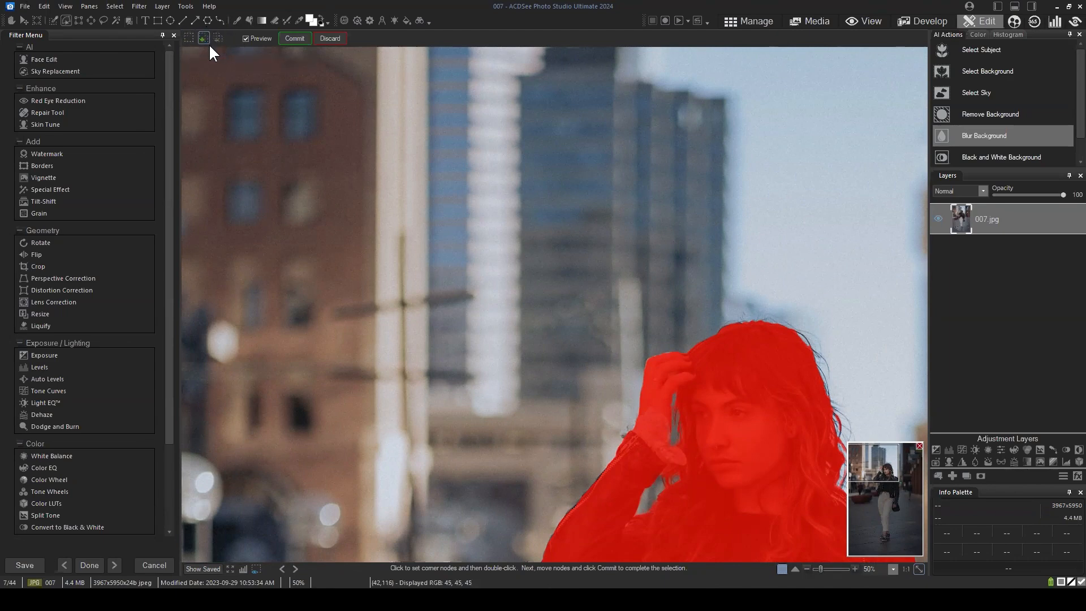
# Step: Set the Selection Brush size to 53 and add a vertical stroke over the brick building to the selection
pyautogui.click(53, 20)
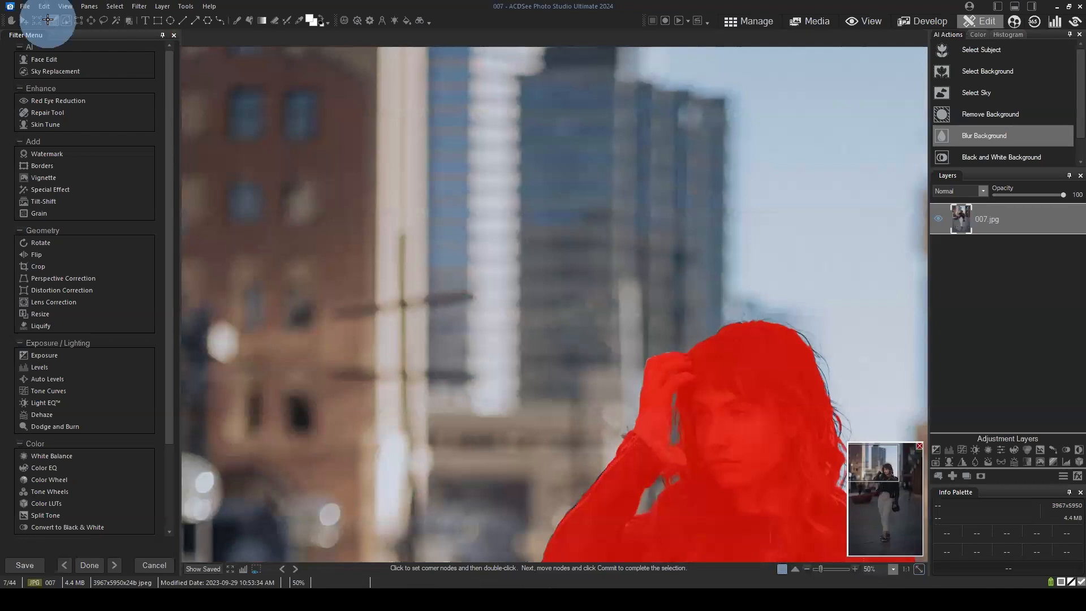
pyautogui.scroll(-5, 336, 187)
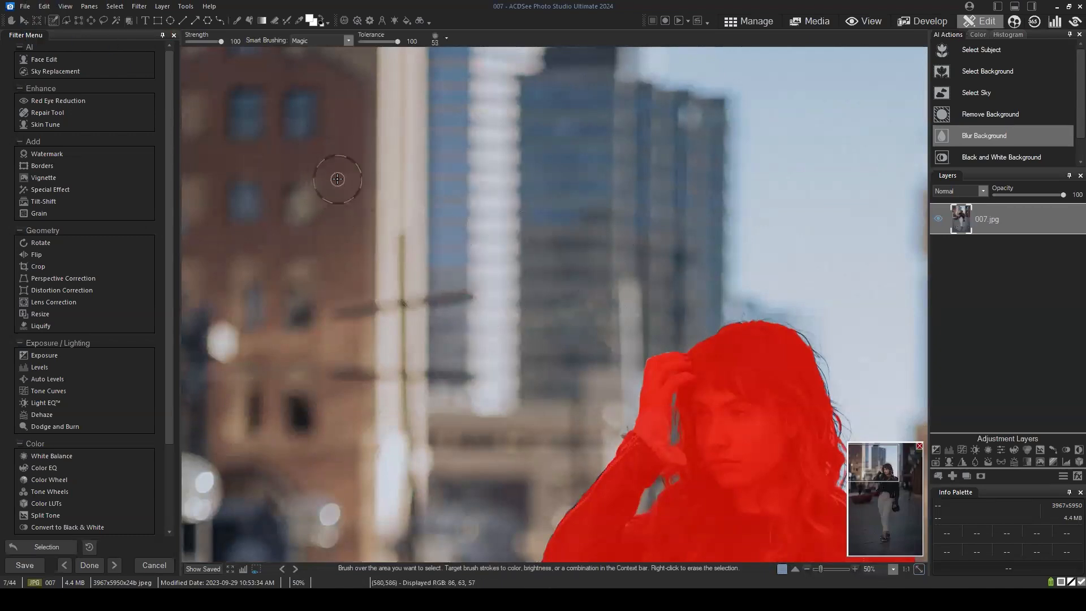
pyautogui.moveTo(333, 117); pyautogui.dragTo(338, 316)
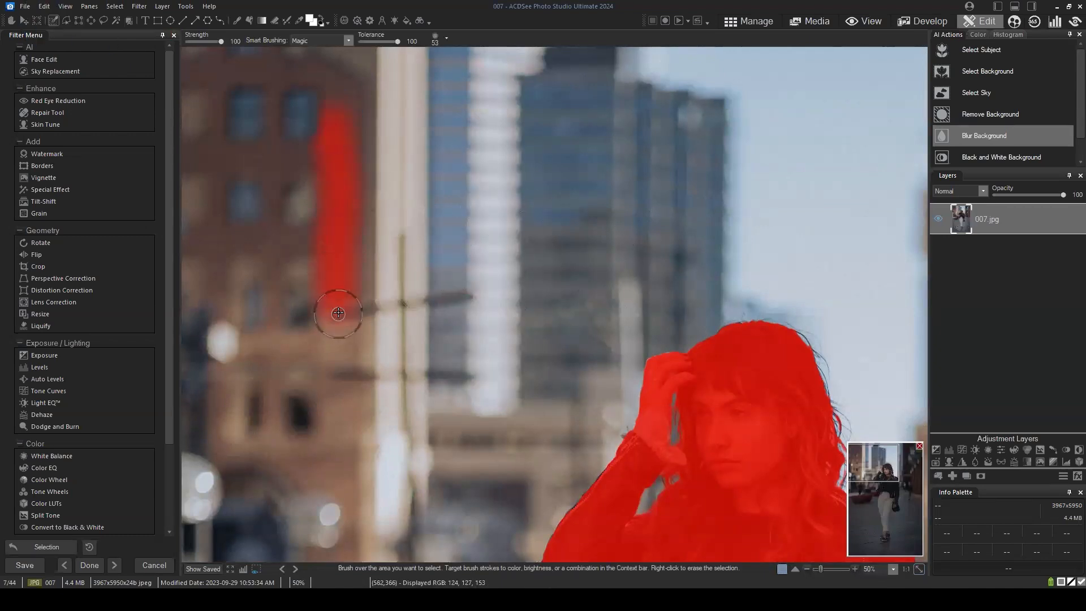
# Step: Turn Smart Brushing off for the Selection Brush and erase the vertical stroke over the brick building from the selection
pyautogui.click(341, 40)
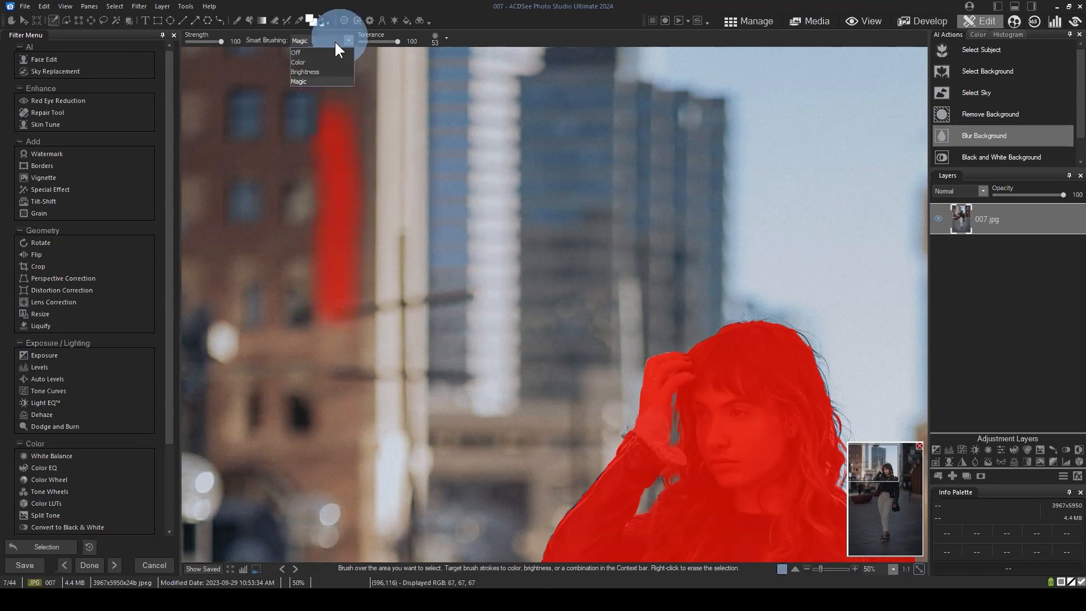
pyautogui.click(336, 50)
pyautogui.moveTo(350, 91)
pyautogui.mouseDown()
pyautogui.moveTo(359, 138)
pyautogui.moveTo(350, 347)
pyautogui.mouseUp()
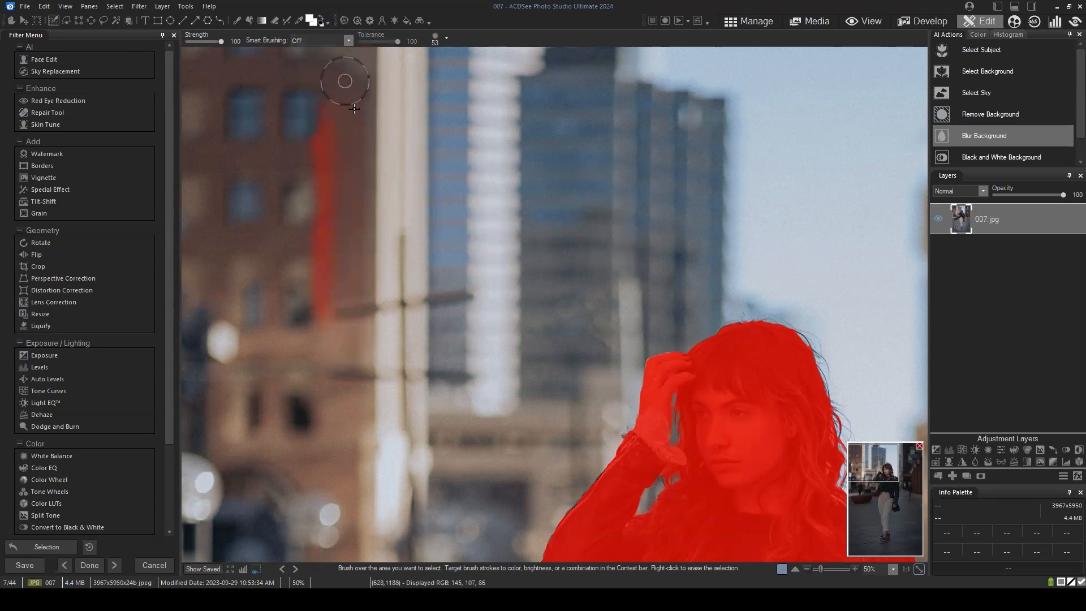
pyautogui.moveTo(347, 86); pyautogui.dragTo(359, 355)
pyautogui.moveTo(327, 88); pyautogui.dragTo(327, 340)
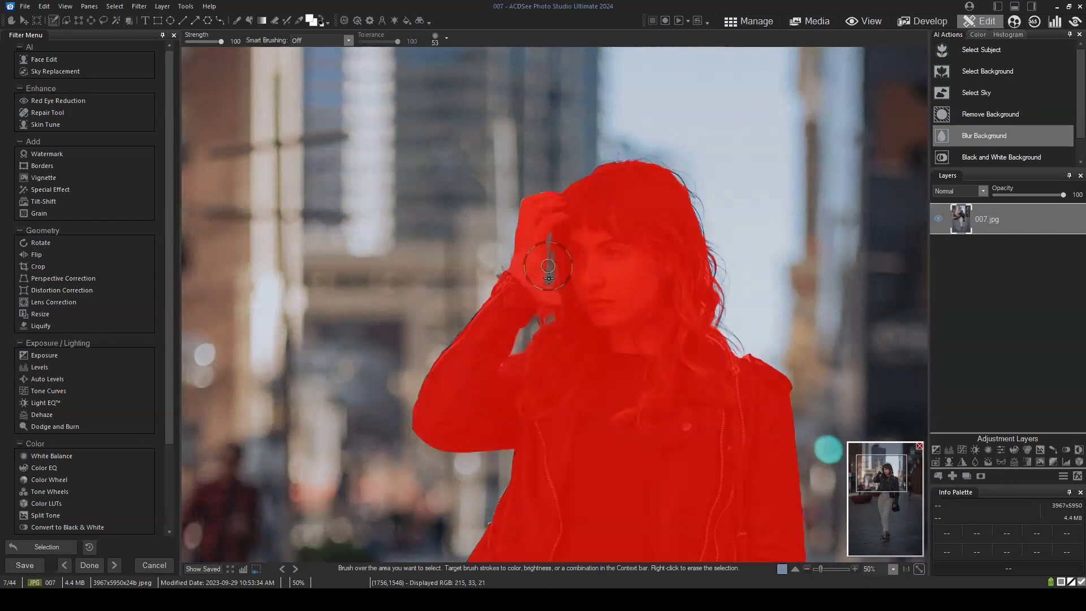
# Step: Open the Selection Basket and delete the old rectangular selection stored in it
pyautogui.moveTo(720, 411); pyautogui.dragTo(637, 256)
pyautogui.scroll(-4, 578, 173)
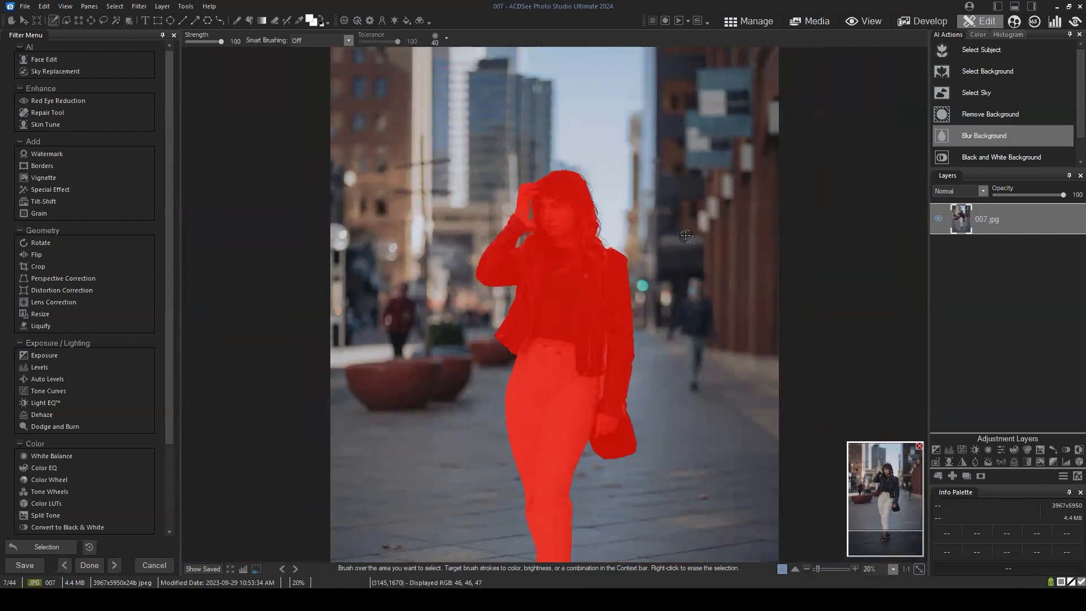
pyautogui.scroll(-1, 588, 251)
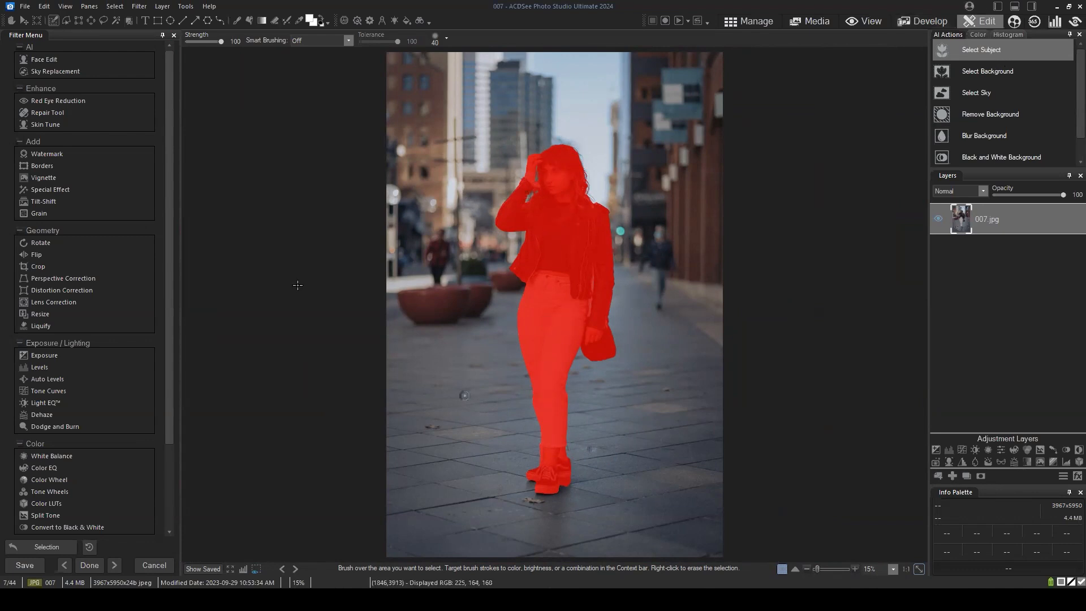
pyautogui.click(118, 8)
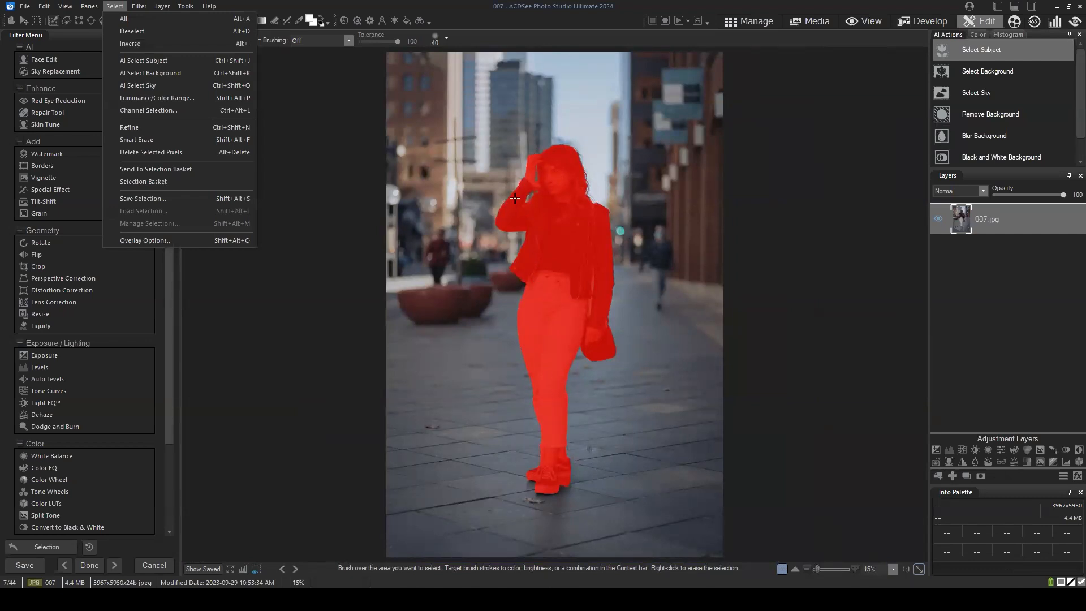
pyautogui.click(171, 181)
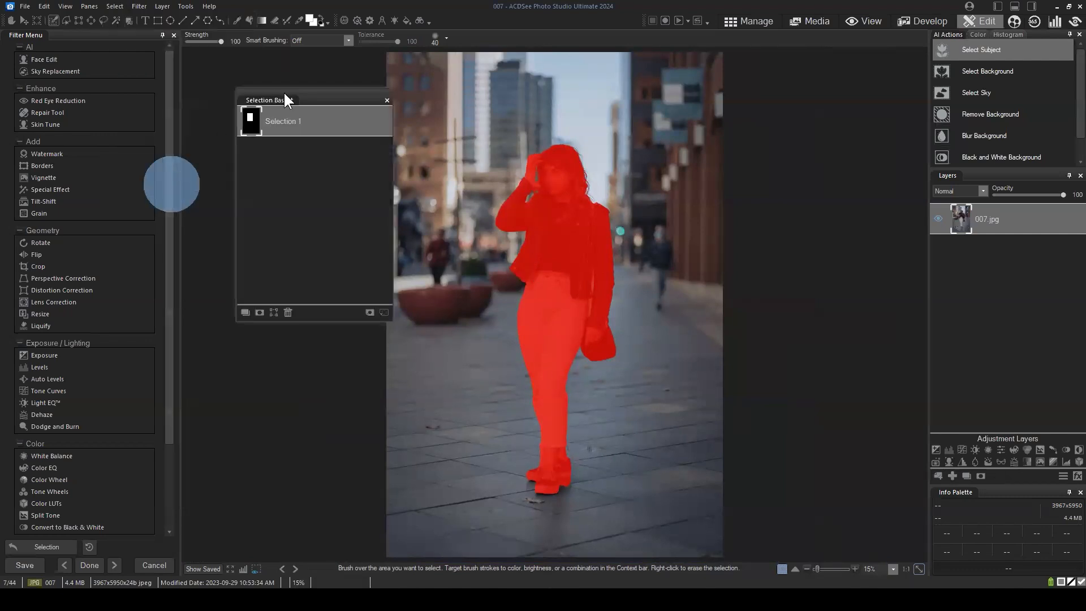
pyautogui.moveTo(297, 100); pyautogui.dragTo(268, 96)
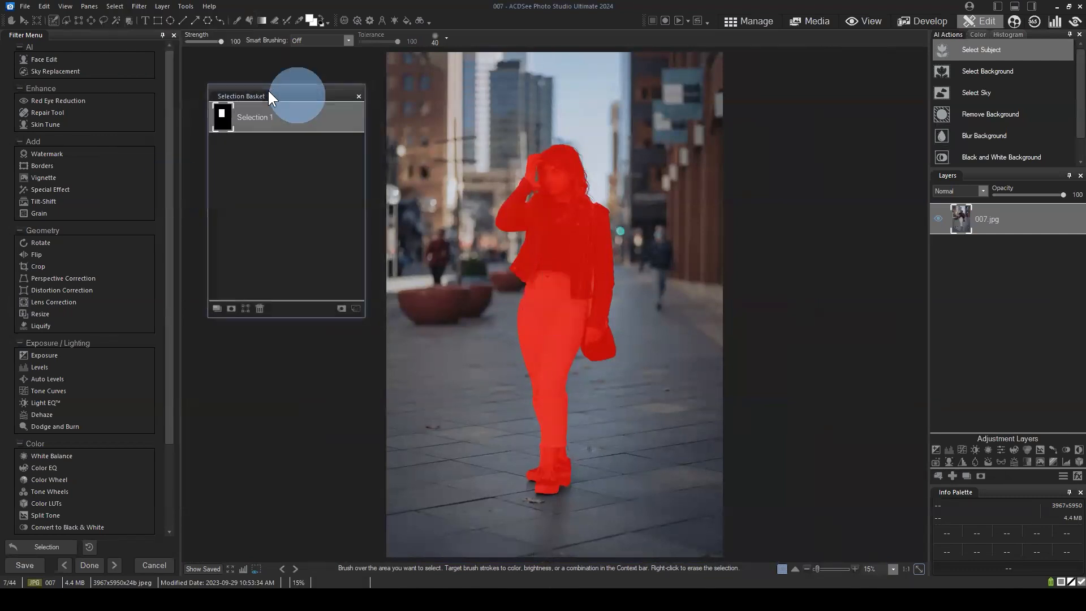
pyautogui.click(260, 308)
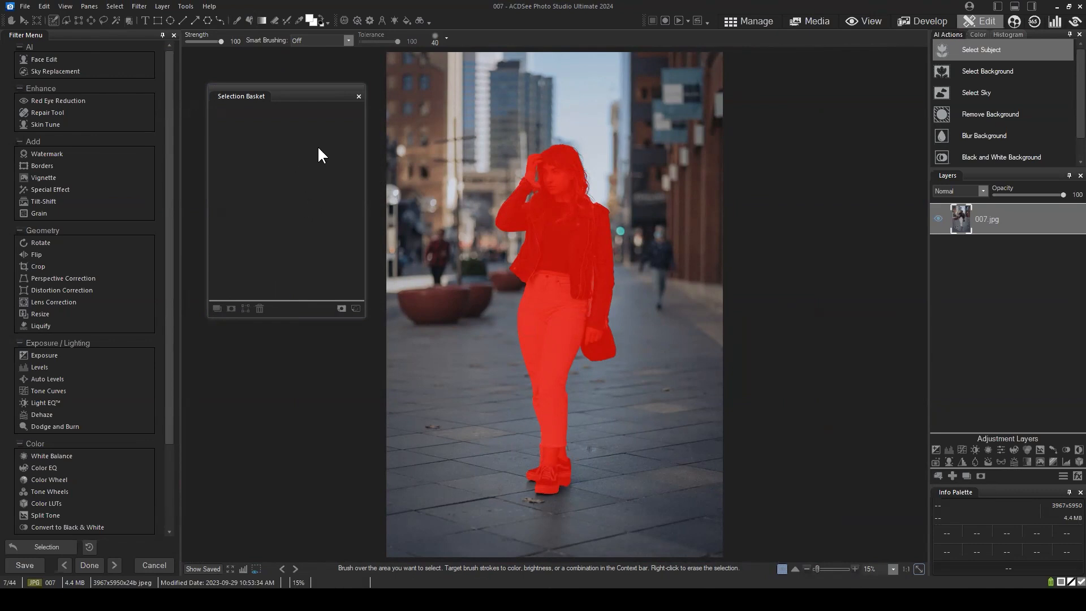
# Step: Add the current selection of the woman to the Selection Basket and place the basket beside her
pyautogui.moveTo(304, 103); pyautogui.dragTo(328, 118)
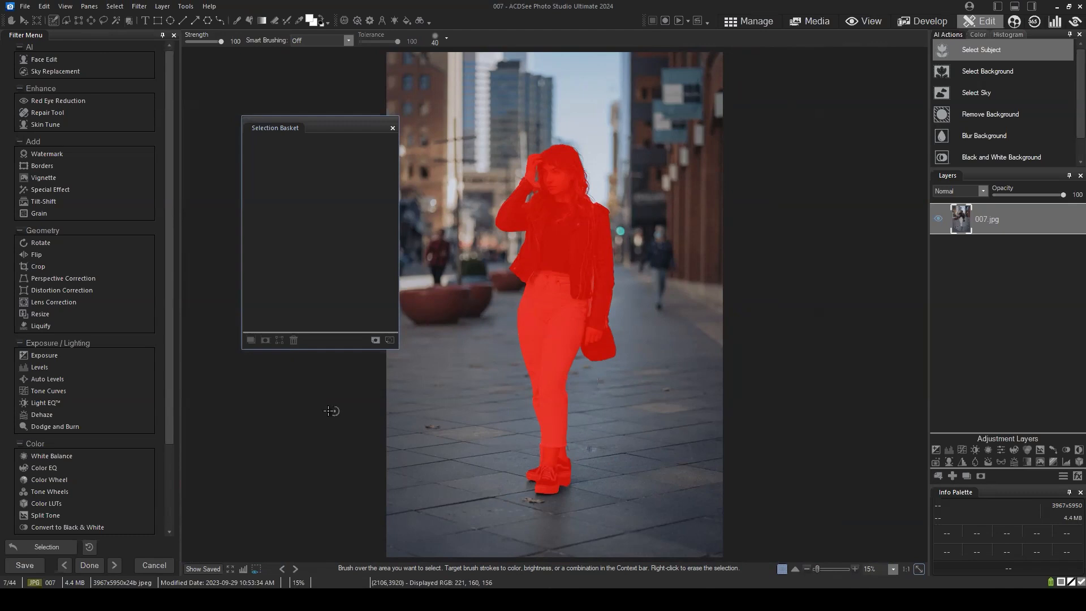
pyautogui.click(389, 341)
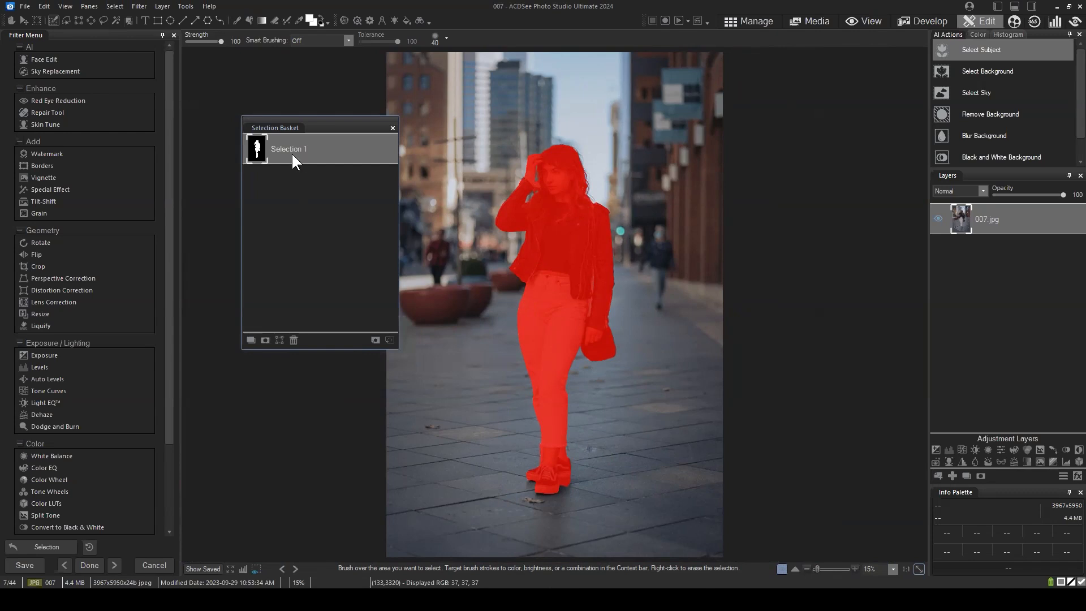
pyautogui.moveTo(331, 125); pyautogui.dragTo(836, 199)
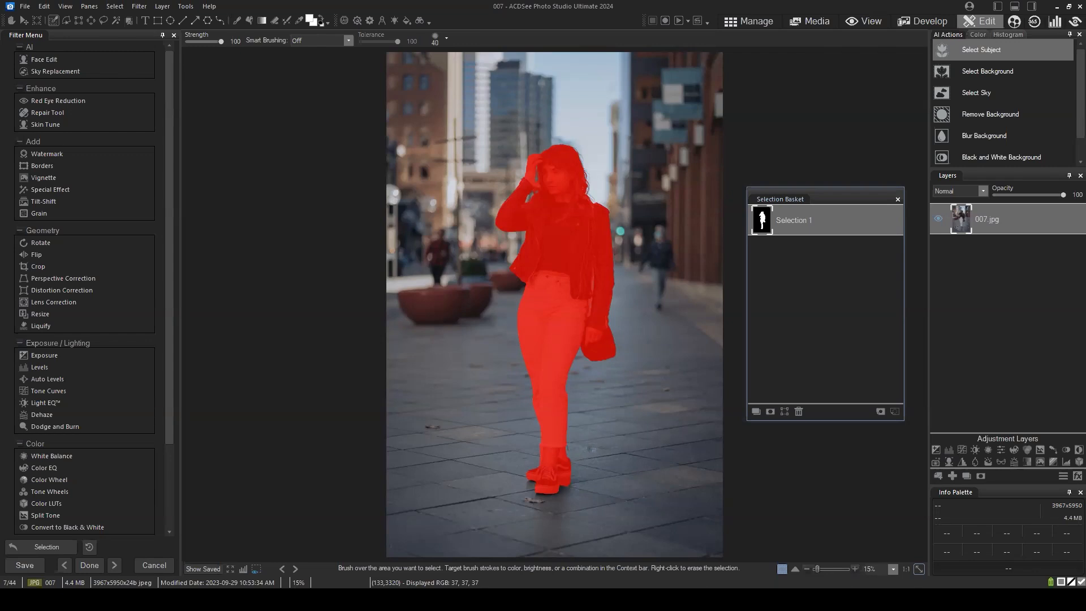
pyautogui.moveTo(823, 195); pyautogui.dragTo(743, 192)
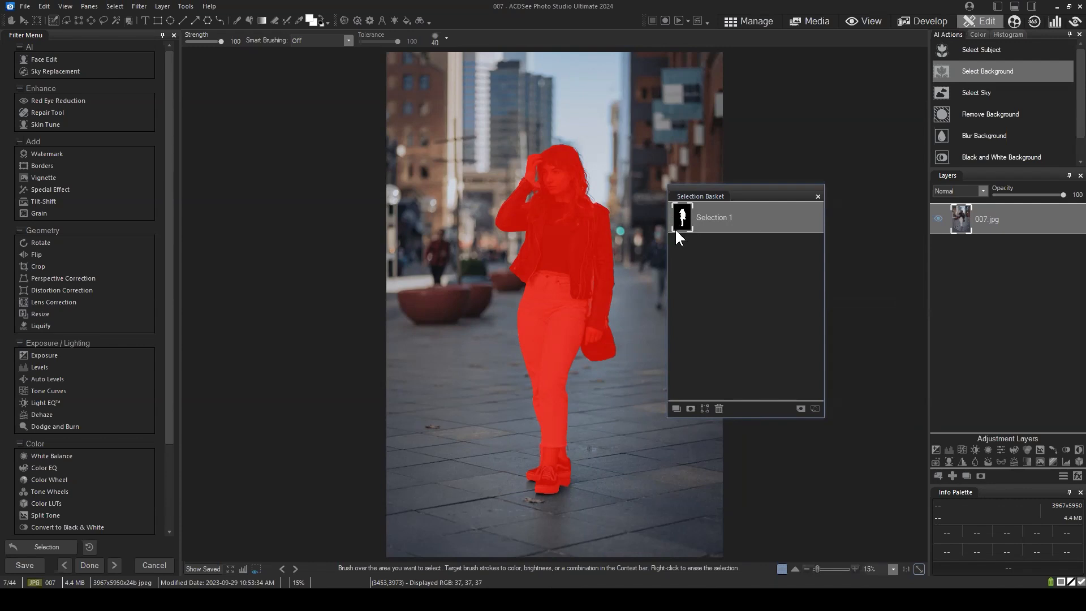
pyautogui.moveTo(710, 187)
pyautogui.mouseDown()
pyautogui.moveTo(741, 180)
pyautogui.moveTo(722, 181)
pyautogui.mouseUp()
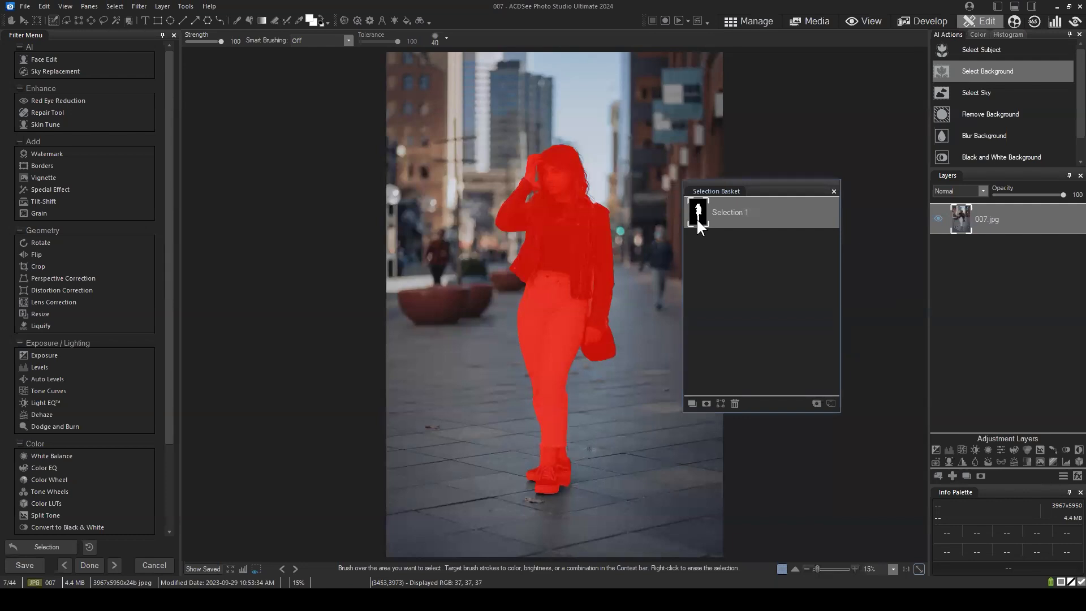
pyautogui.moveTo(764, 188); pyautogui.dragTo(722, 141)
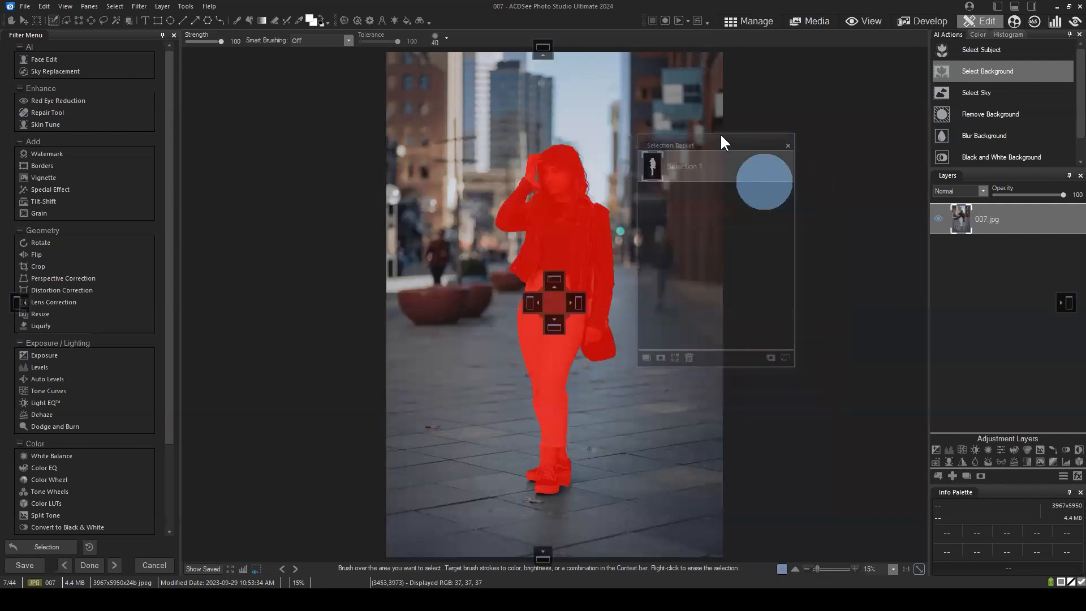
# Step: Deselect the woman on the photo, keeping the Selection Basket open beside her
pyautogui.click(115, 6)
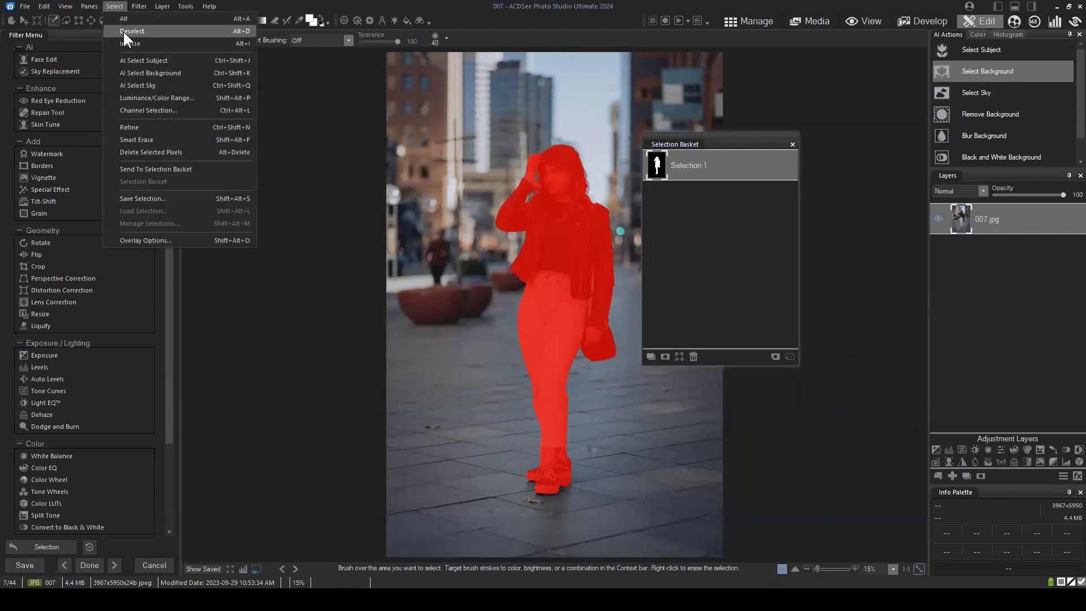
pyautogui.click(124, 29)
pyautogui.moveTo(725, 135); pyautogui.dragTo(772, 145)
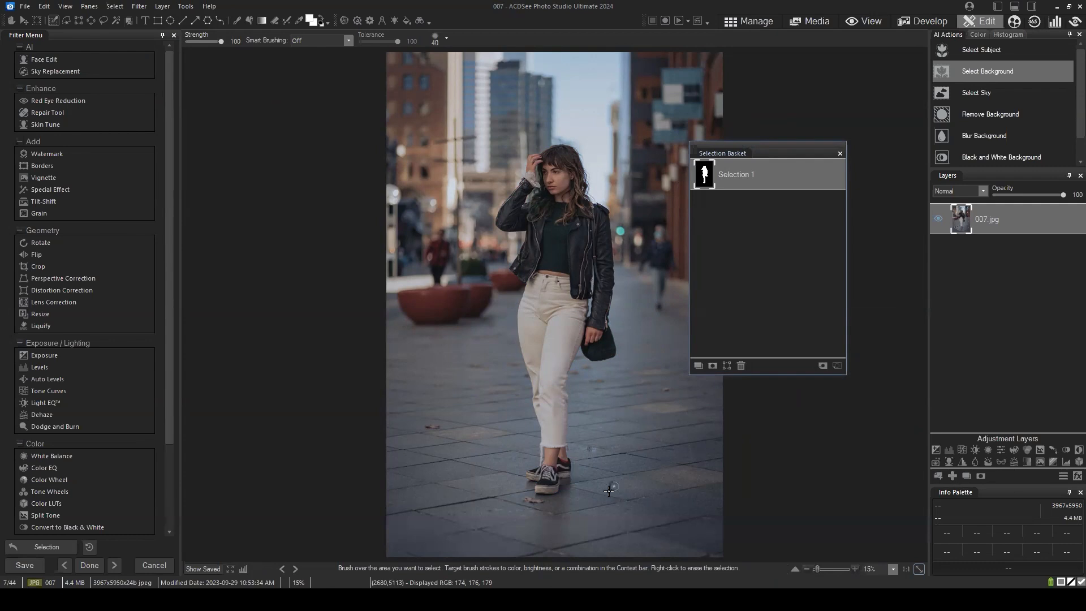
pyautogui.moveTo(764, 150); pyautogui.dragTo(762, 135)
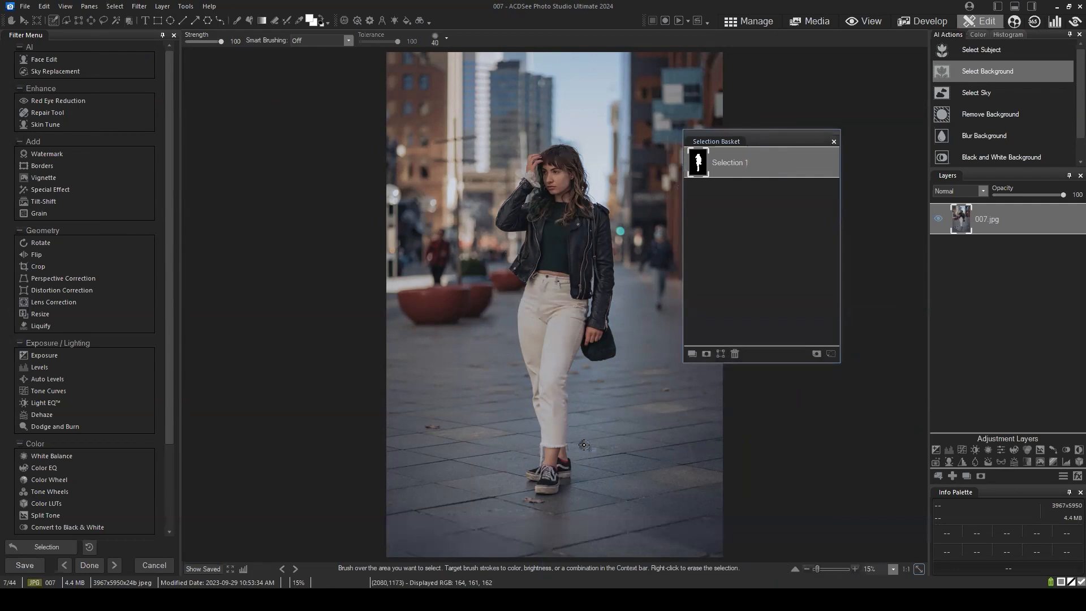
pyautogui.moveTo(772, 141); pyautogui.dragTo(776, 145)
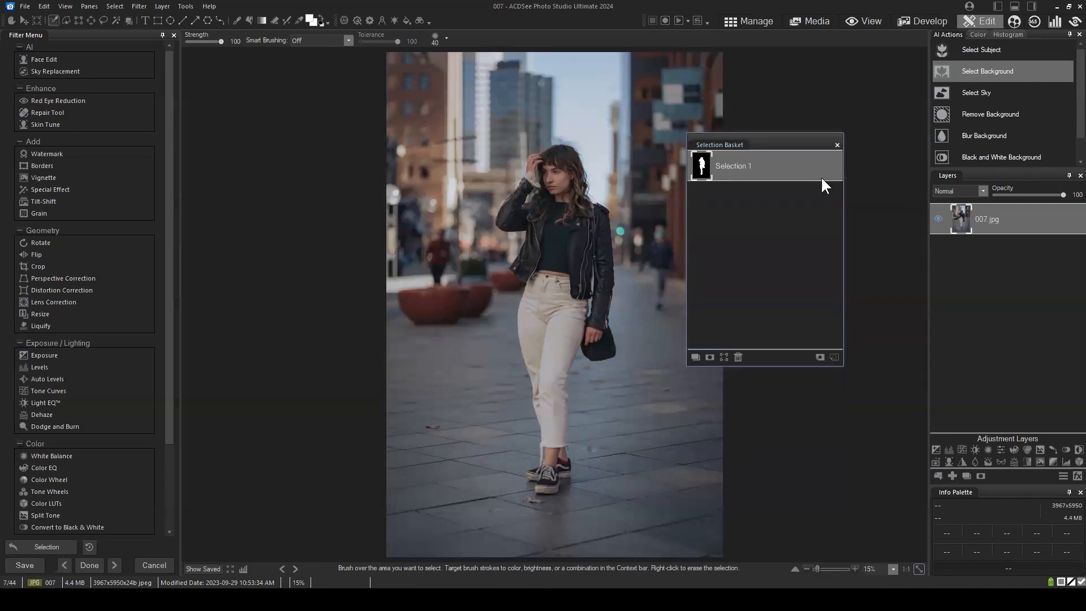
pyautogui.moveTo(761, 137); pyautogui.dragTo(770, 130)
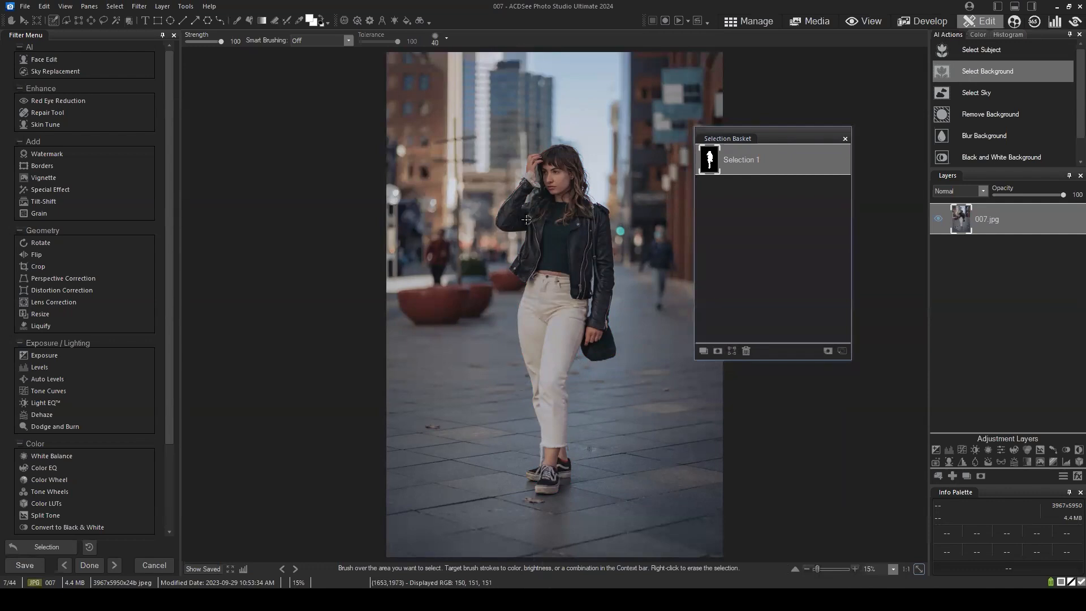
pyautogui.moveTo(767, 136); pyautogui.dragTo(770, 129)
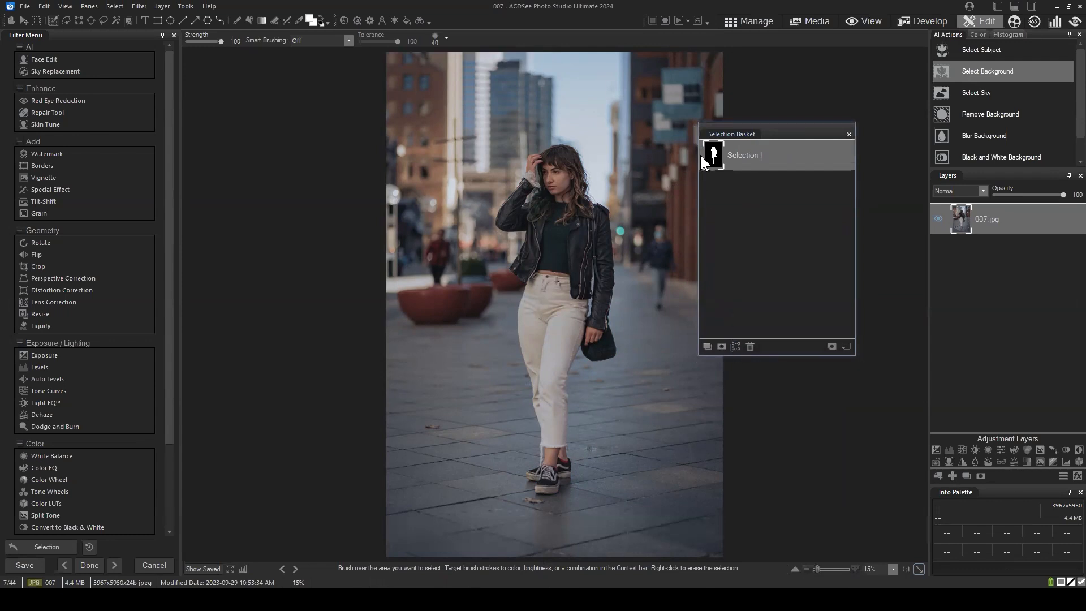
# Step: Load Selection 1 from the Selection Basket onto the photo and deselect it again
pyautogui.click(743, 154)
pyautogui.click(735, 344)
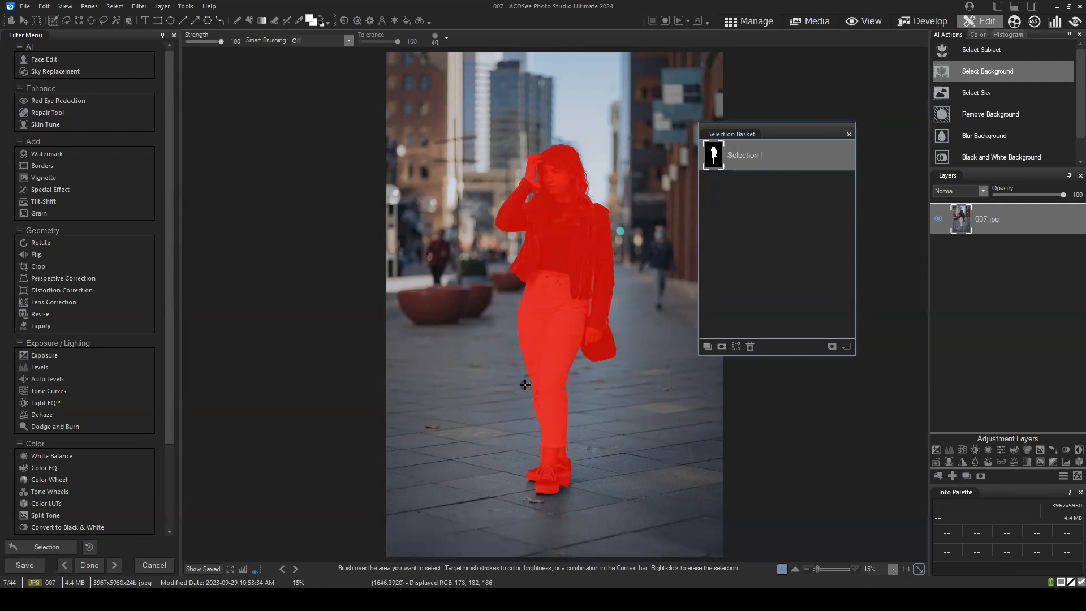
pyautogui.click(115, 6)
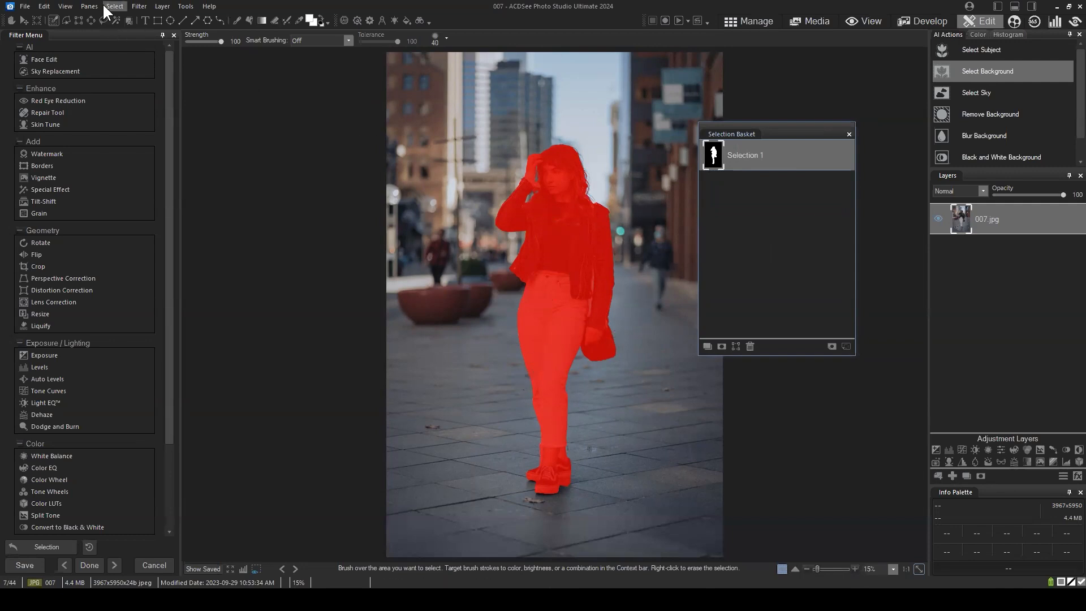
pyautogui.click(121, 32)
# Step: Apply Selection 1 from the Selection Basket as a layer mask on the 007.jpg layer
pyautogui.moveTo(792, 134); pyautogui.dragTo(753, 137)
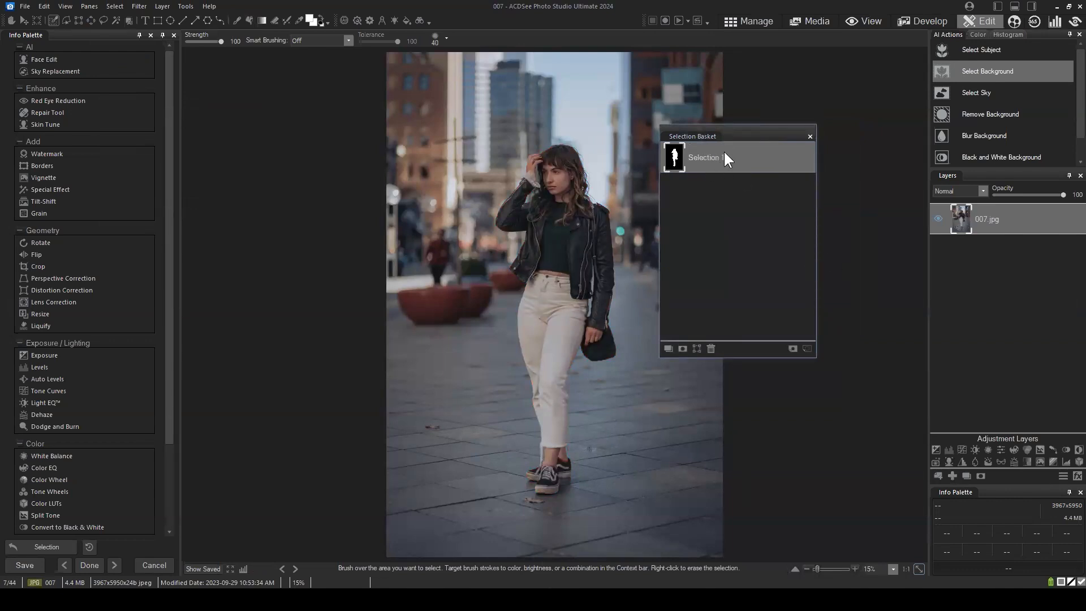
pyautogui.click(689, 349)
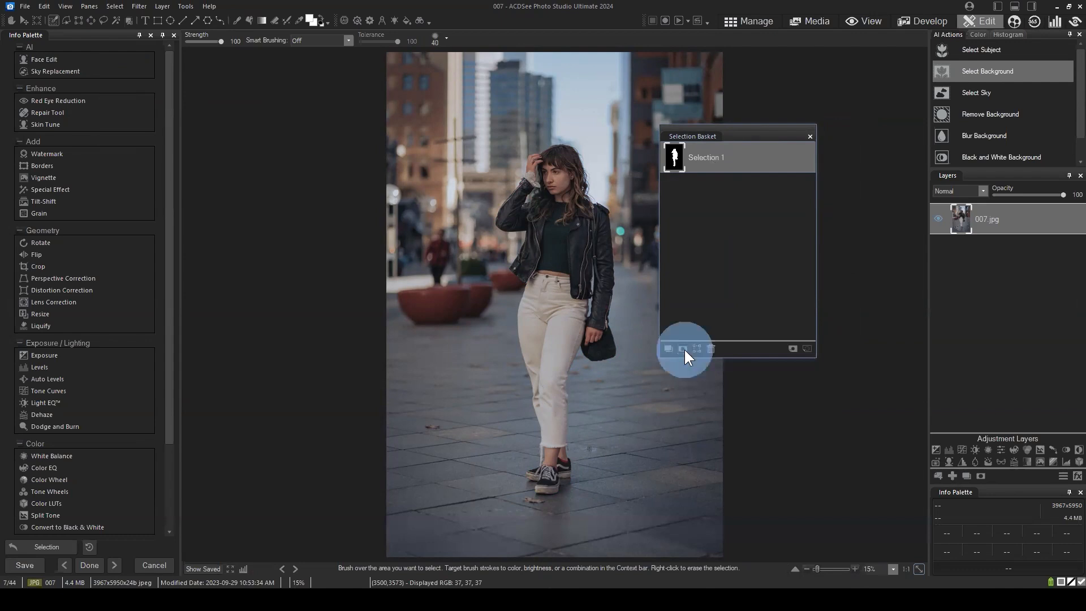
pyautogui.moveTo(738, 133); pyautogui.dragTo(779, 90)
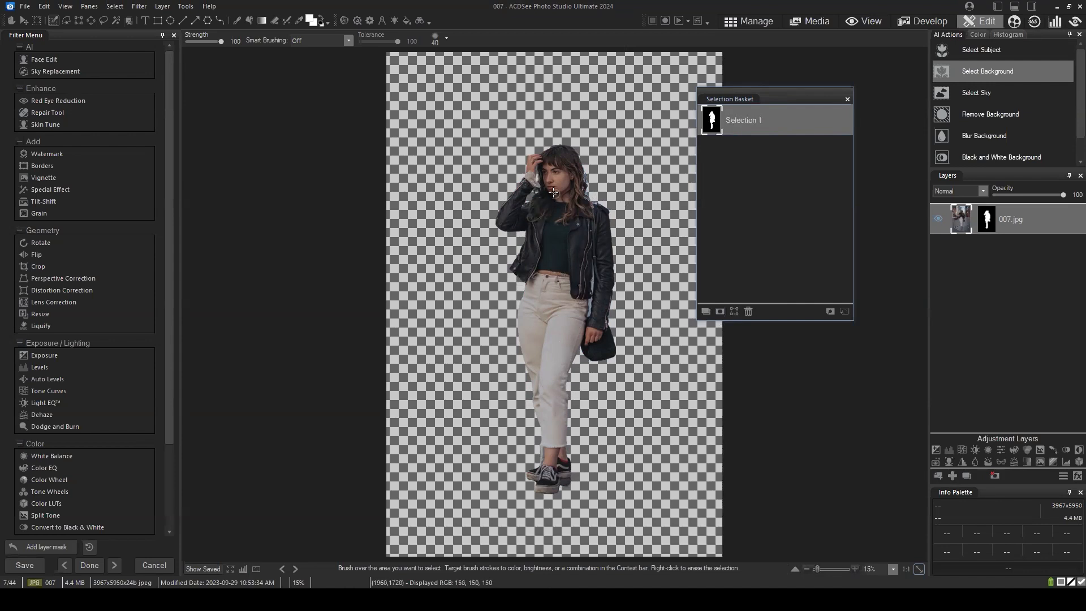
pyautogui.click(1037, 221)
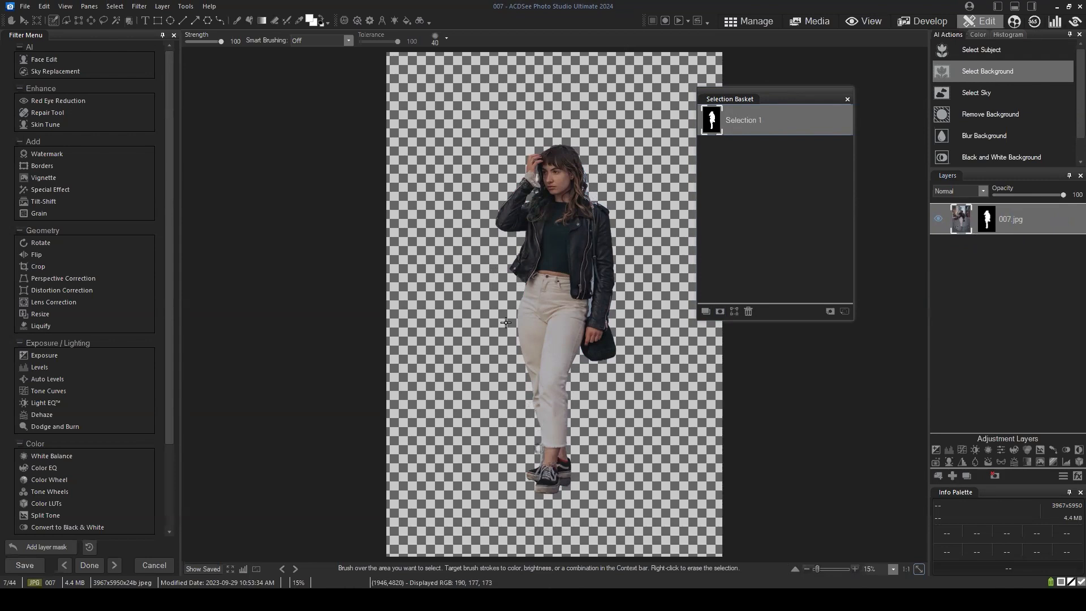
pyautogui.moveTo(781, 91); pyautogui.dragTo(775, 144)
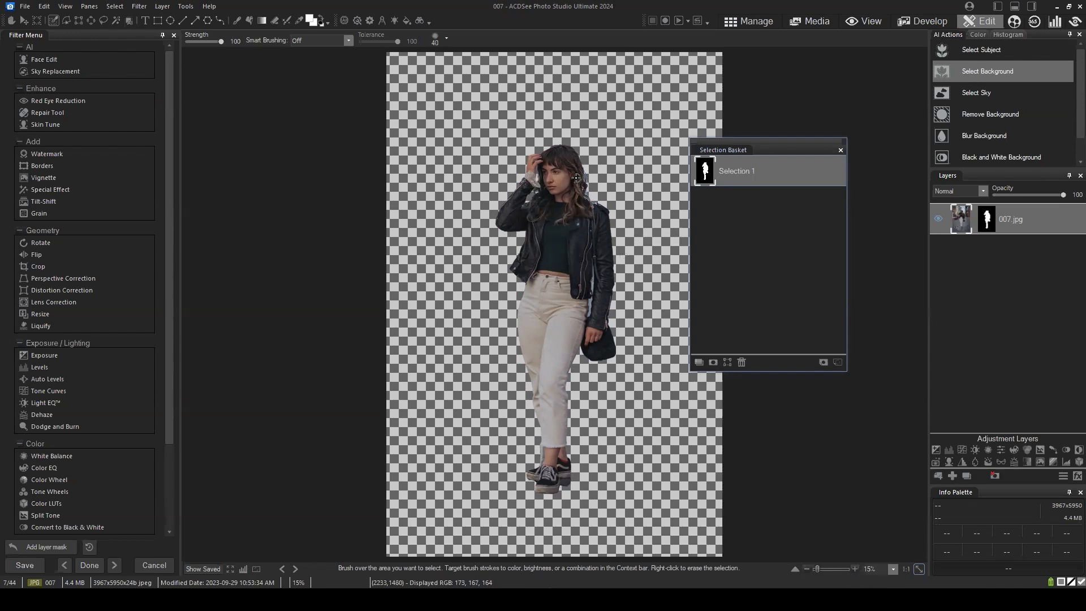
pyautogui.moveTo(781, 147); pyautogui.dragTo(778, 141)
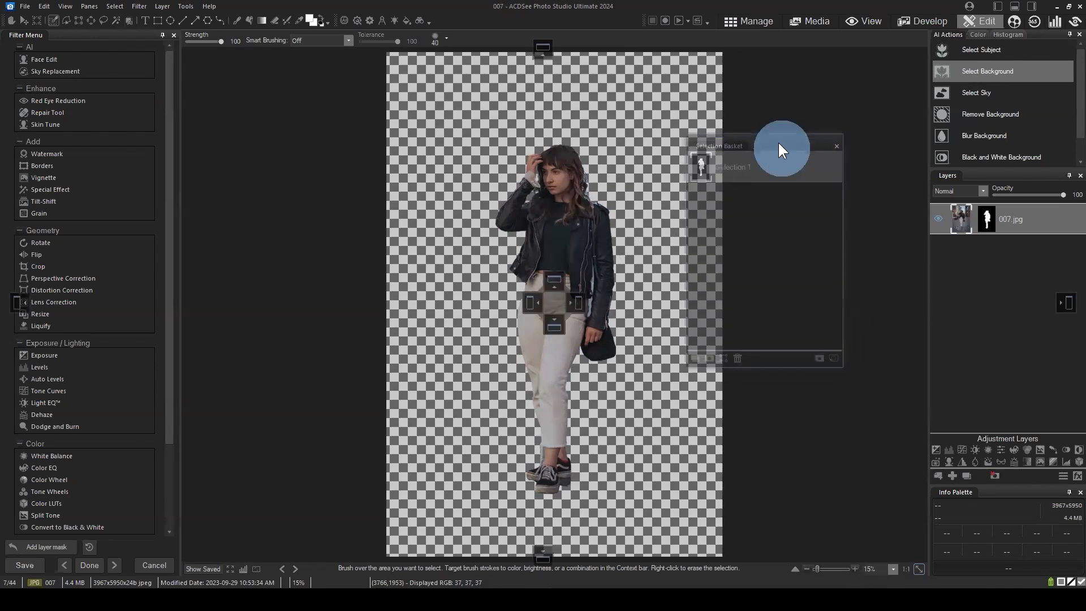
pyautogui.moveTo(1030, 220)
pyautogui.mouseDown()
pyautogui.moveTo(1046, 240)
pyautogui.moveTo(1044, 223)
pyautogui.mouseUp()
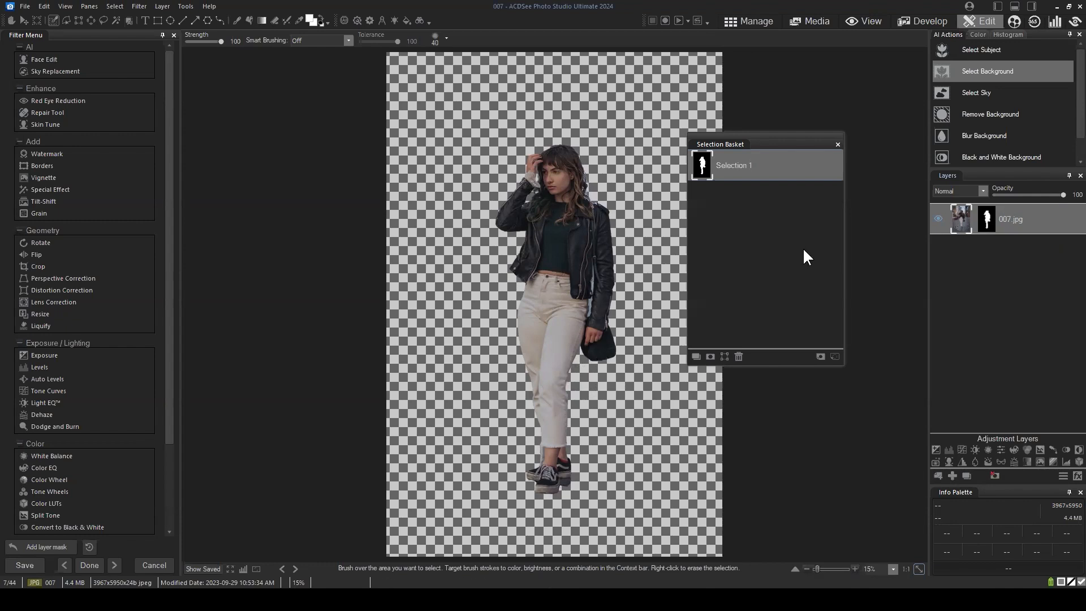
pyautogui.moveTo(784, 142); pyautogui.dragTo(758, 140)
pyautogui.click(744, 173)
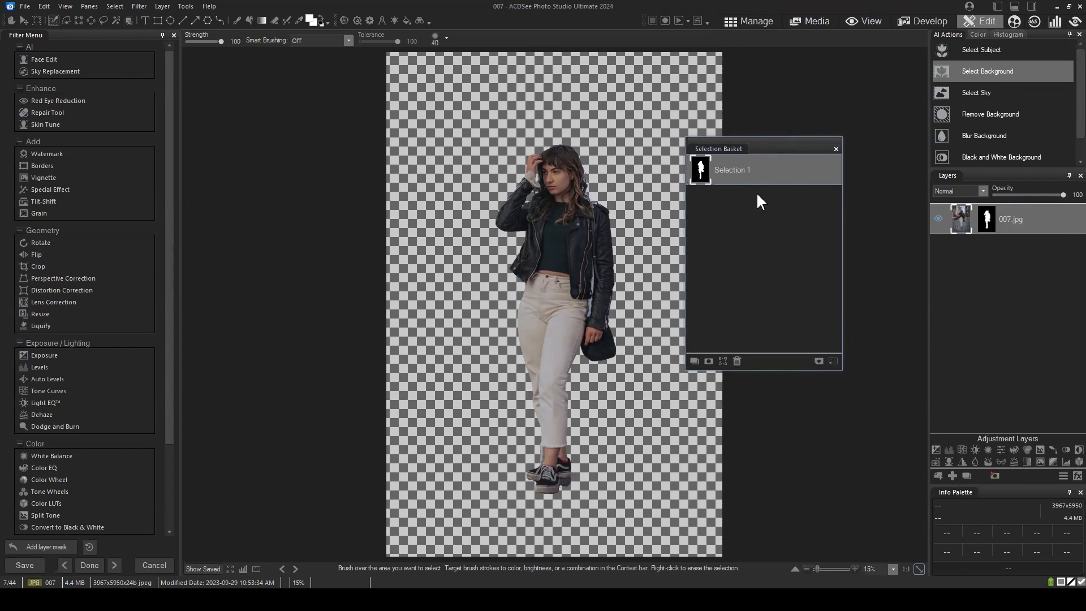
# Step: Move the Selection Basket over the filter list and toggle the masked 007.jpg layer's visibility off and back on
pyautogui.moveTo(783, 144); pyautogui.dragTo(107, 72)
pyautogui.click(1065, 266)
pyautogui.click(941, 216)
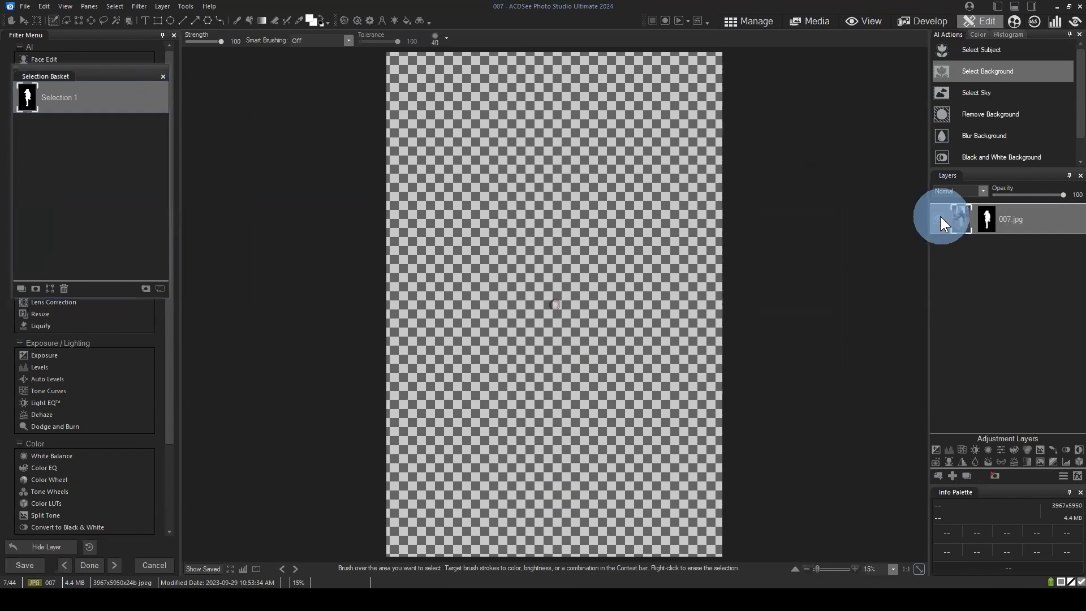
pyautogui.click(940, 216)
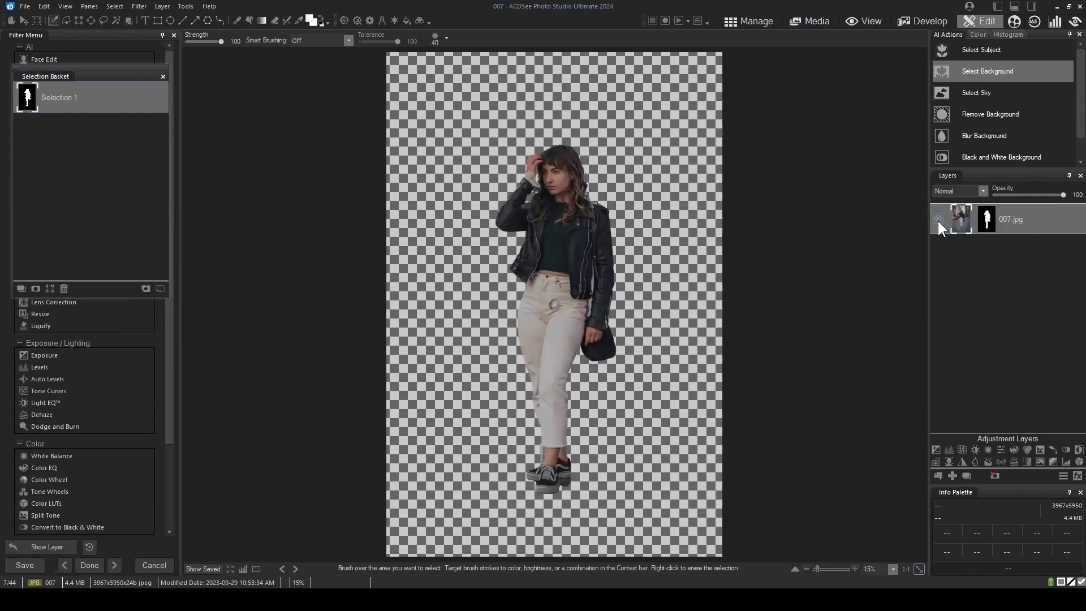
pyautogui.moveTo(109, 78); pyautogui.dragTo(775, 181)
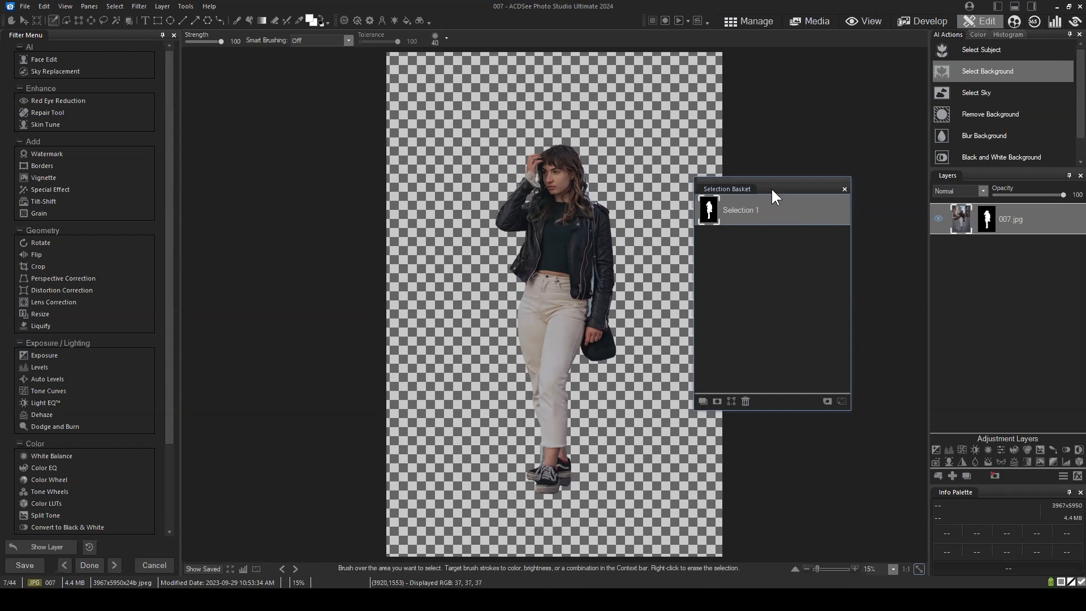
pyautogui.moveTo(772, 191); pyautogui.dragTo(92, 74)
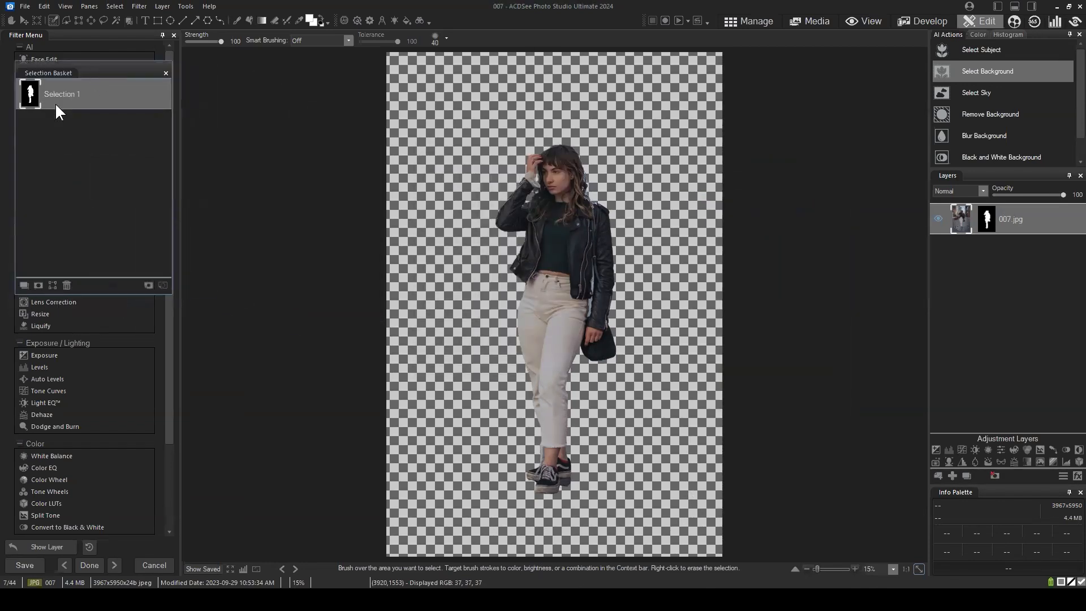
# Step: Target the layer mask of the 007.jpg layer and place the Selection Basket beside the woman
pyautogui.moveTo(1003, 218); pyautogui.dragTo(1007, 217)
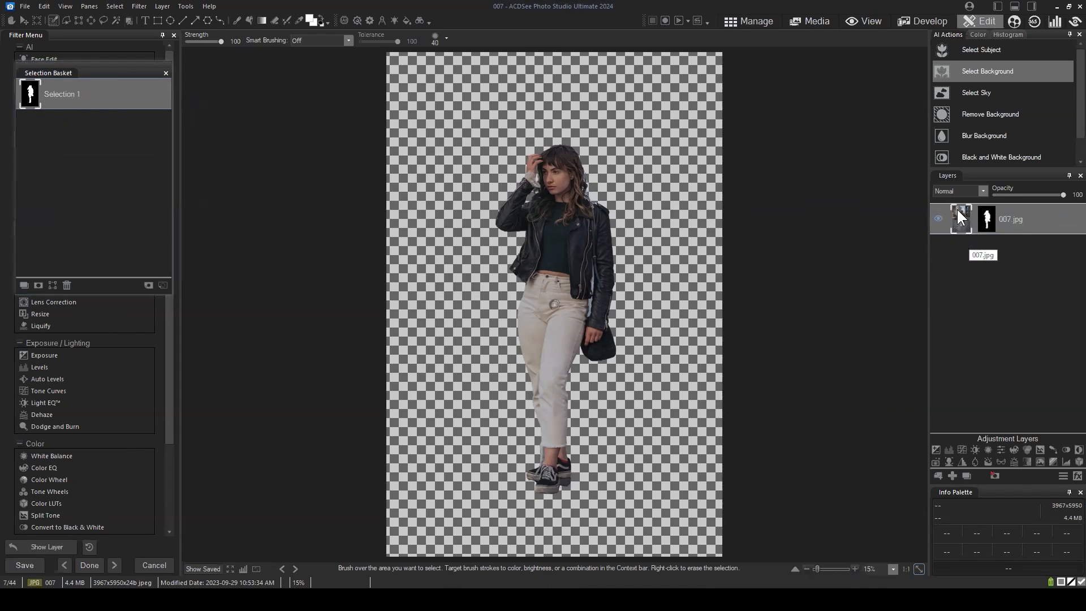
pyautogui.click(987, 218)
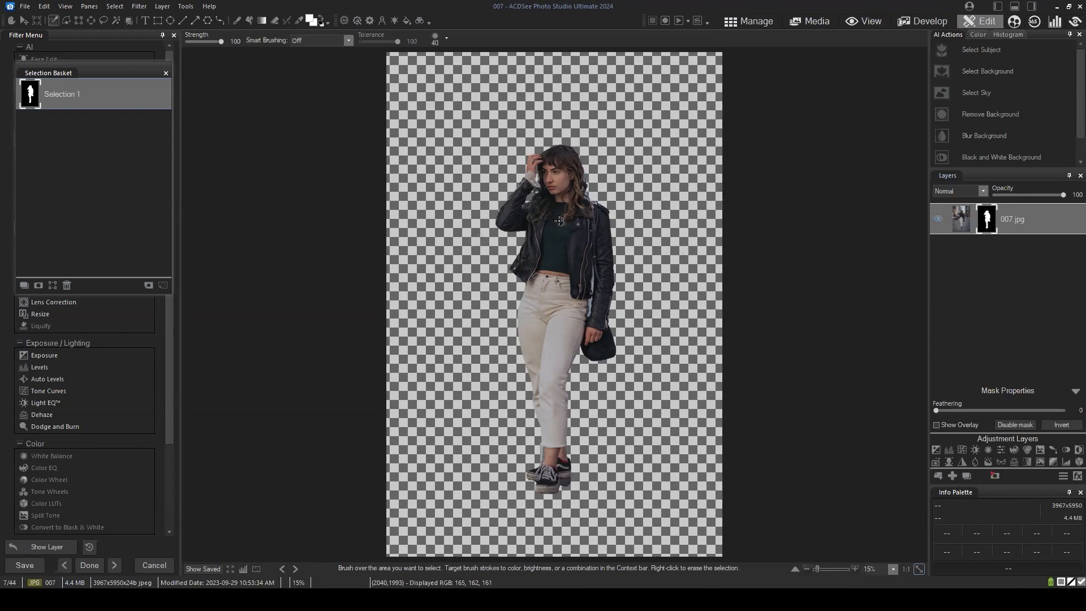
pyautogui.click(1014, 220)
pyautogui.click(1016, 221)
pyautogui.moveTo(97, 71); pyautogui.dragTo(763, 165)
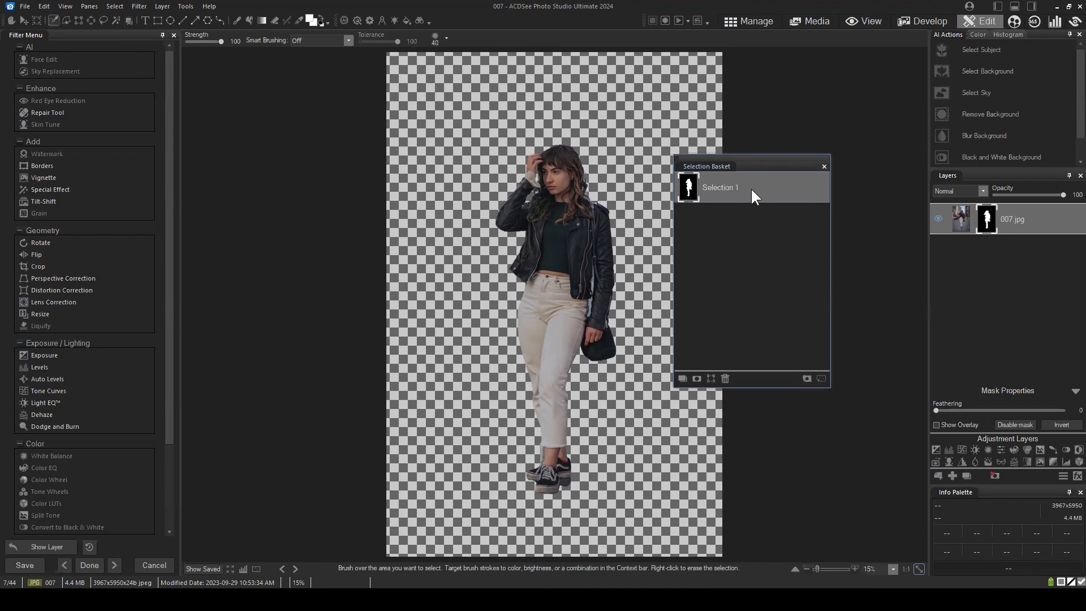
pyautogui.moveTo(761, 166)
pyautogui.mouseDown()
pyautogui.moveTo(814, 160)
pyautogui.moveTo(796, 146)
pyautogui.moveTo(779, 155)
pyautogui.mouseUp()
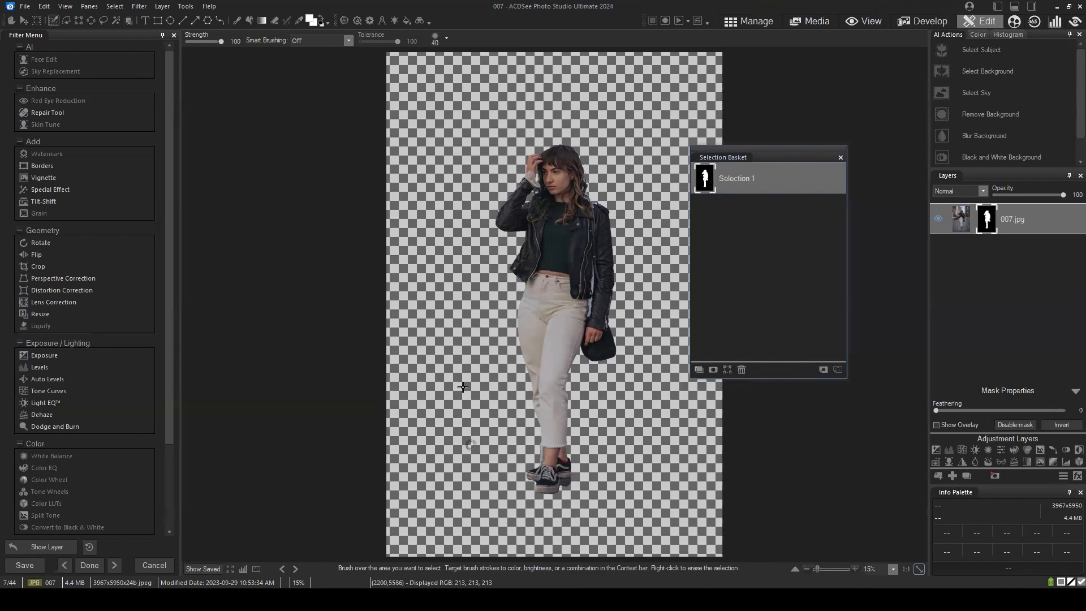
# Step: Delete Selection 1 from the Selection Basket and store the 007.jpg layer mask in the basket as a selection
pyautogui.click(987, 216)
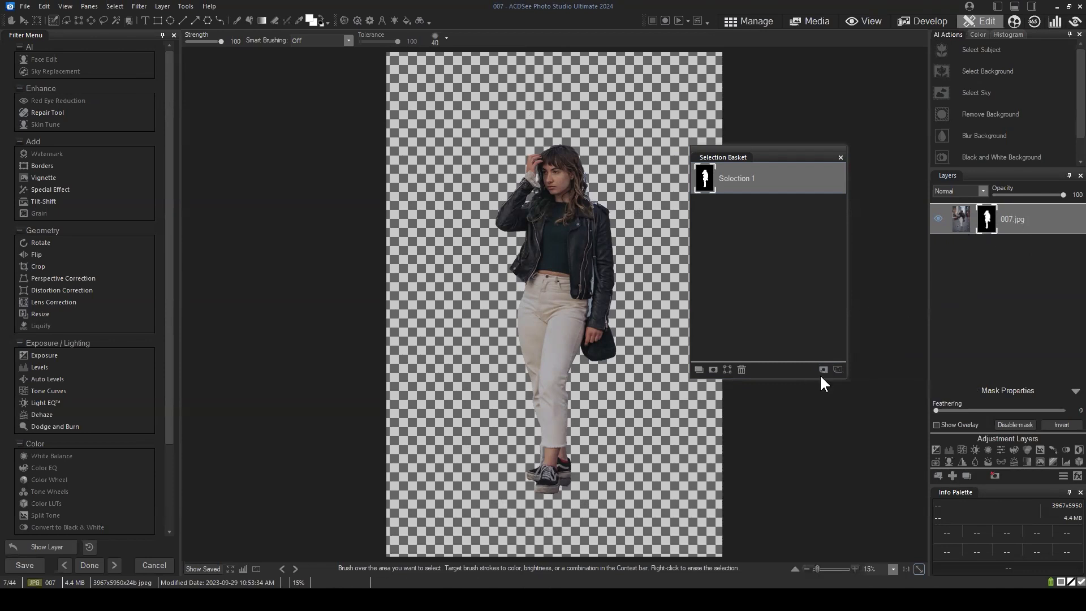
pyautogui.click(740, 184)
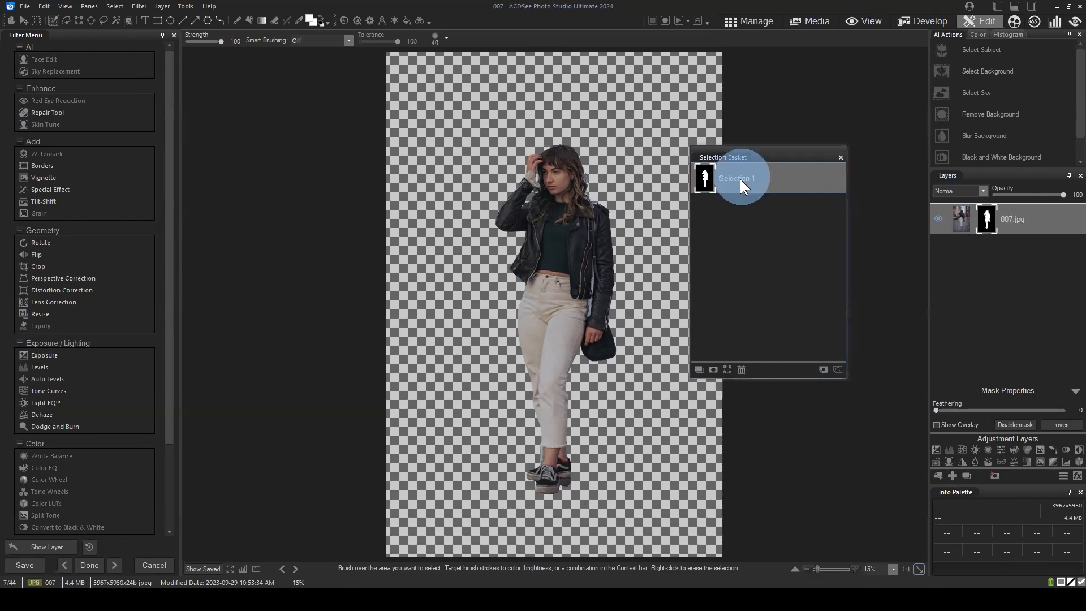
pyautogui.click(741, 370)
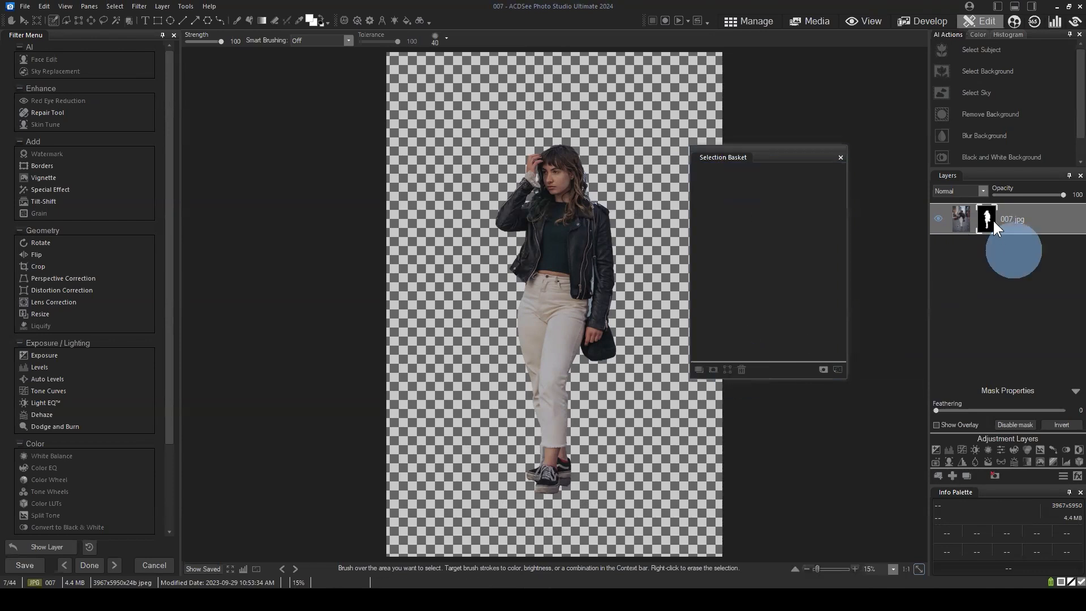
pyautogui.moveTo(992, 218); pyautogui.dragTo(986, 217)
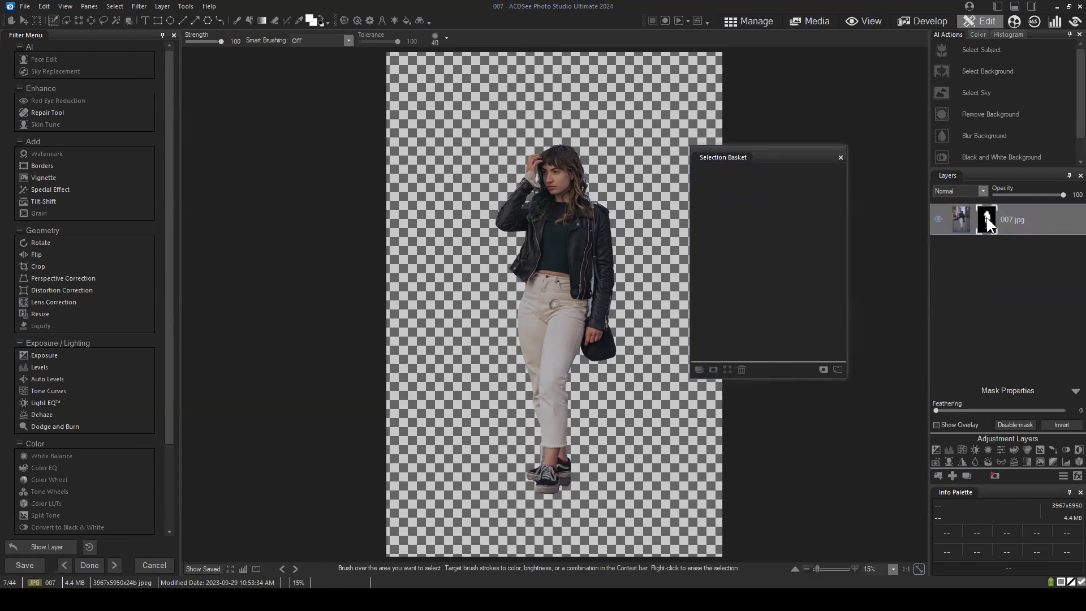
pyautogui.click(824, 369)
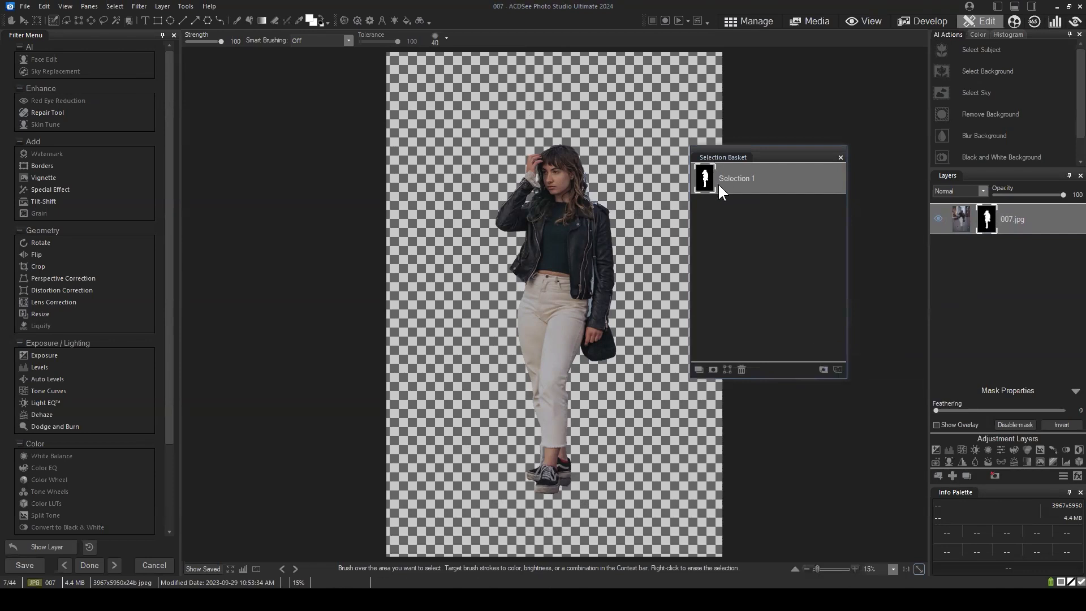
pyautogui.moveTo(769, 157); pyautogui.dragTo(761, 151)
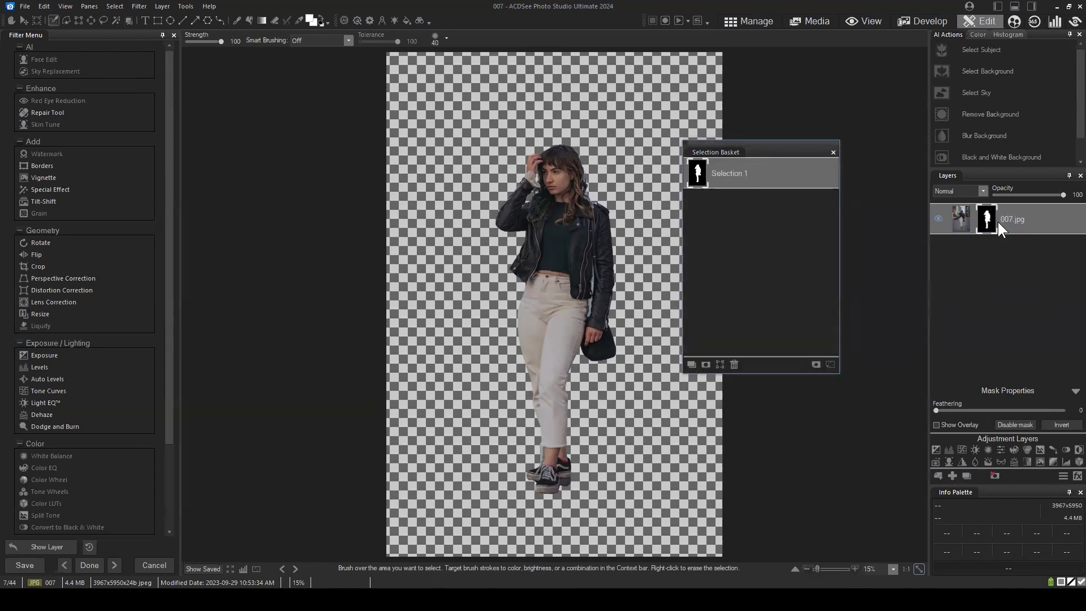
pyautogui.moveTo(779, 154); pyautogui.dragTo(767, 158)
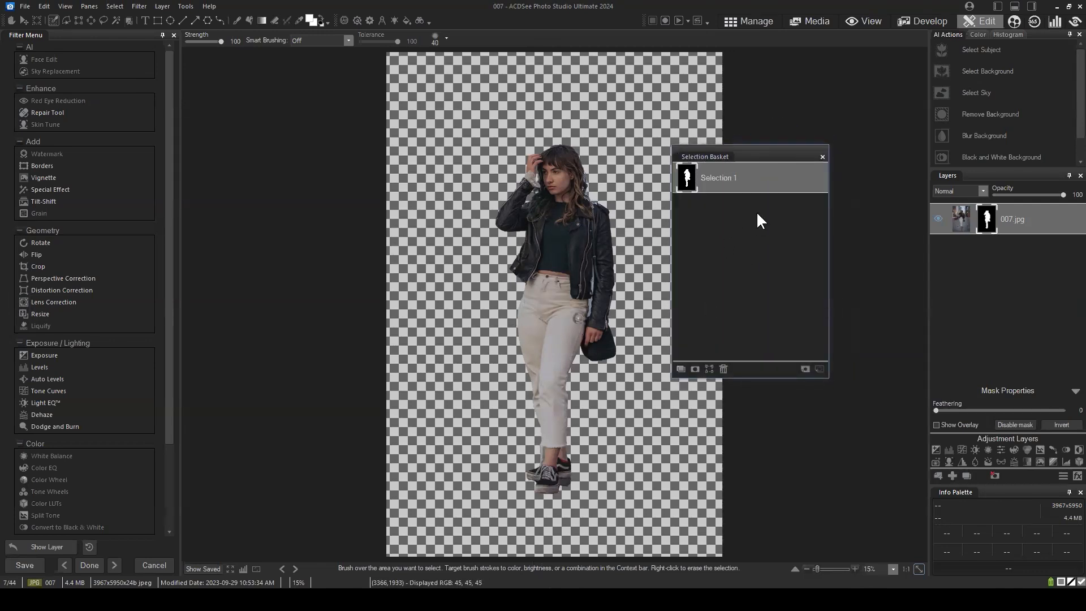
pyautogui.moveTo(748, 149); pyautogui.dragTo(751, 146)
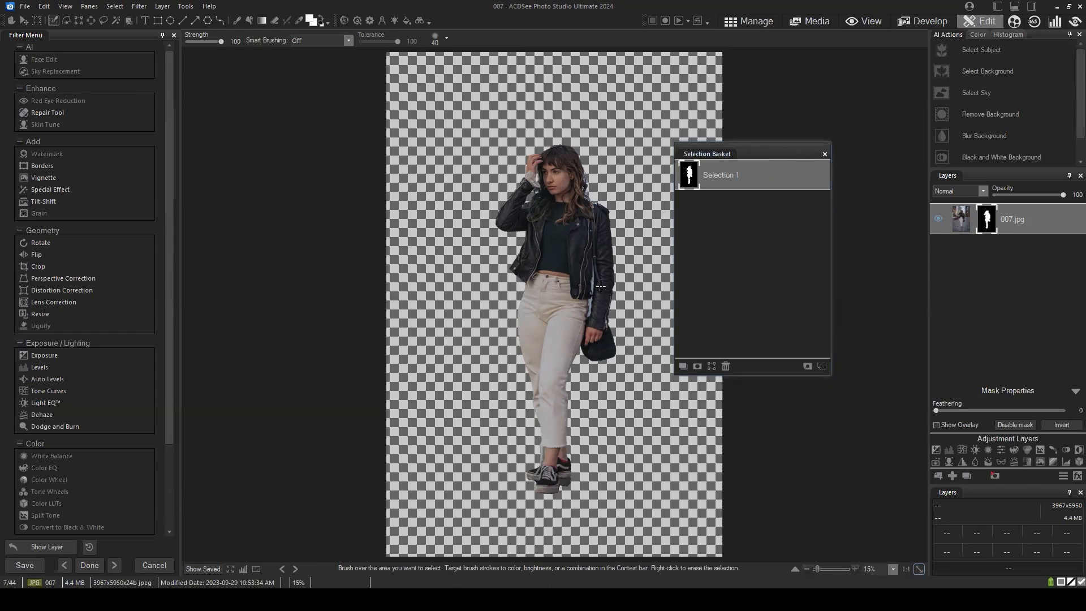
# Step: Load Selection 1 from the Selection Basket onto the masked photo and close the basket
pyautogui.click(115, 7)
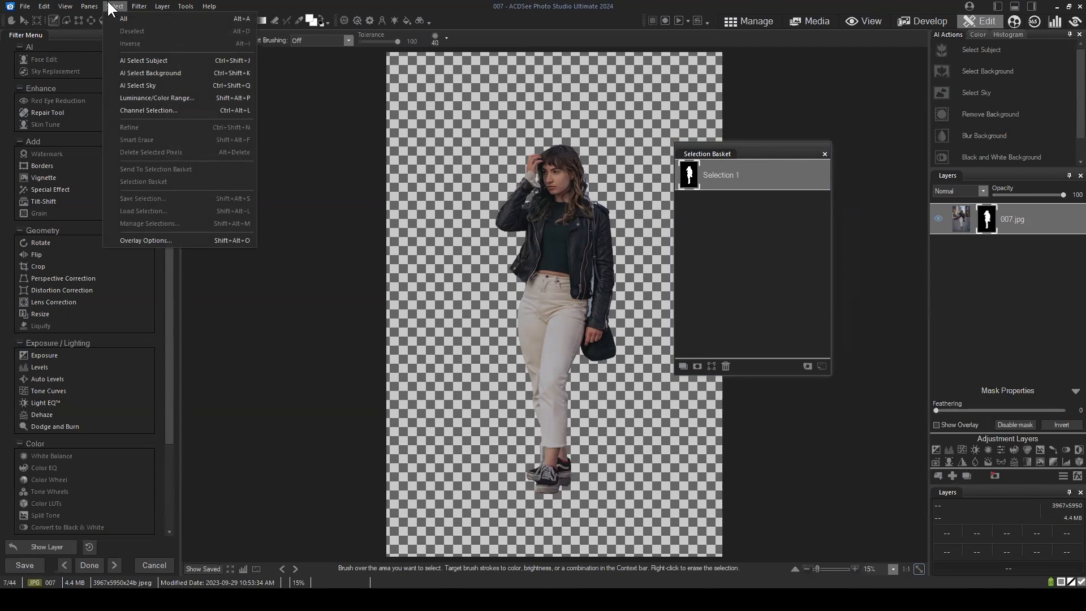
pyautogui.click(111, 6)
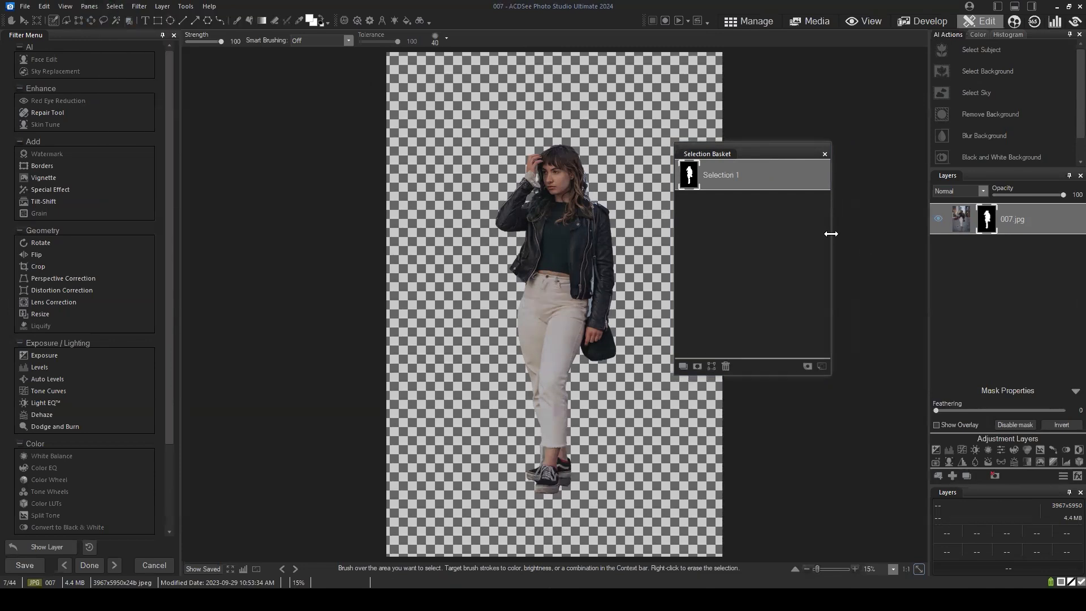
pyautogui.click(711, 366)
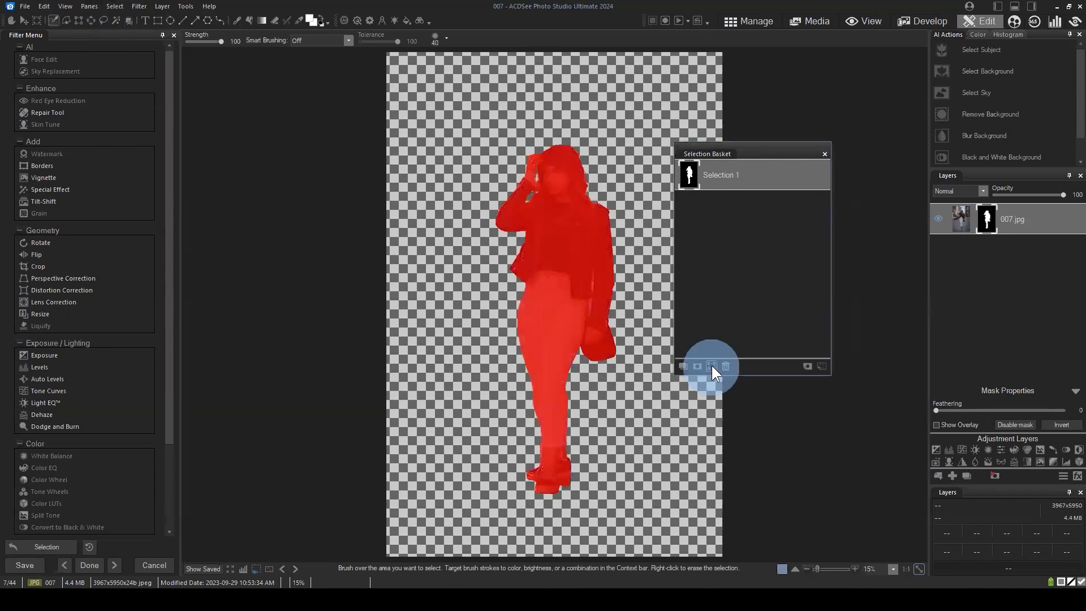
pyautogui.click(824, 153)
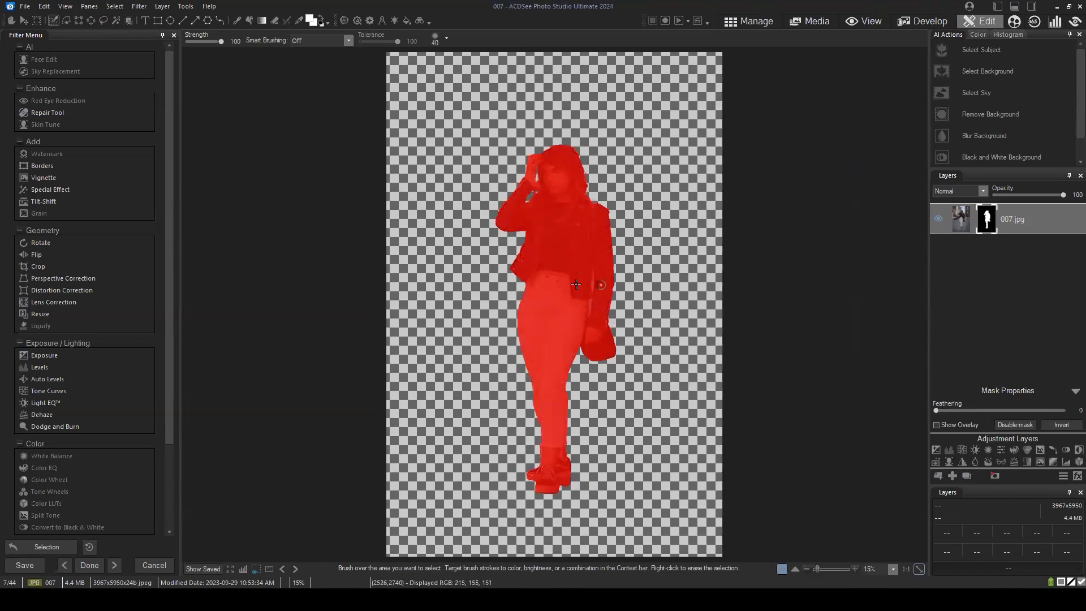
# Step: Save the active selection of the woman under the name Select Subject
pyautogui.click(114, 6)
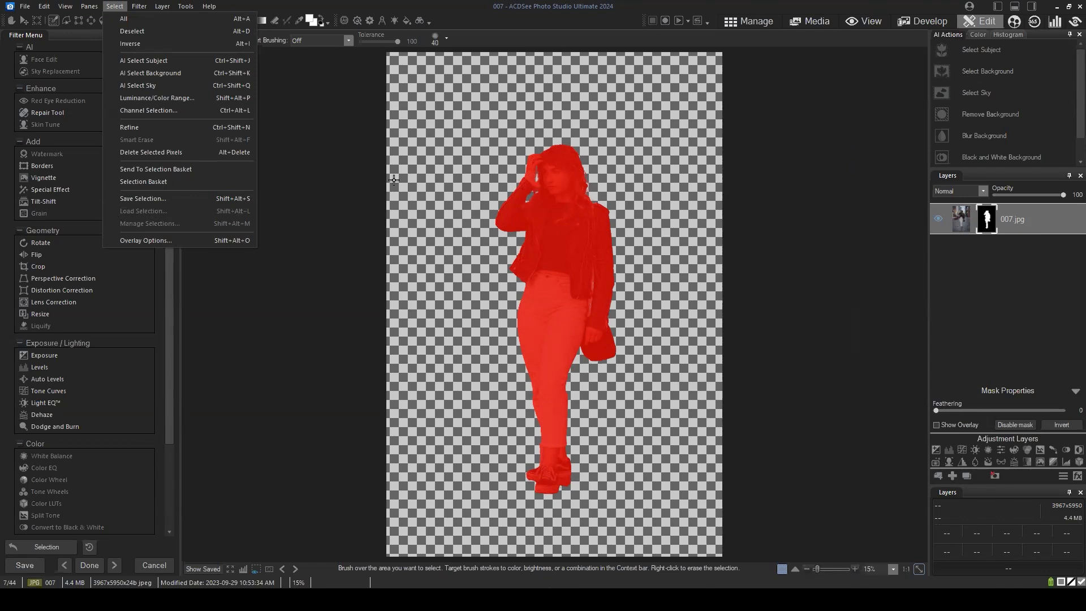
pyautogui.click(152, 198)
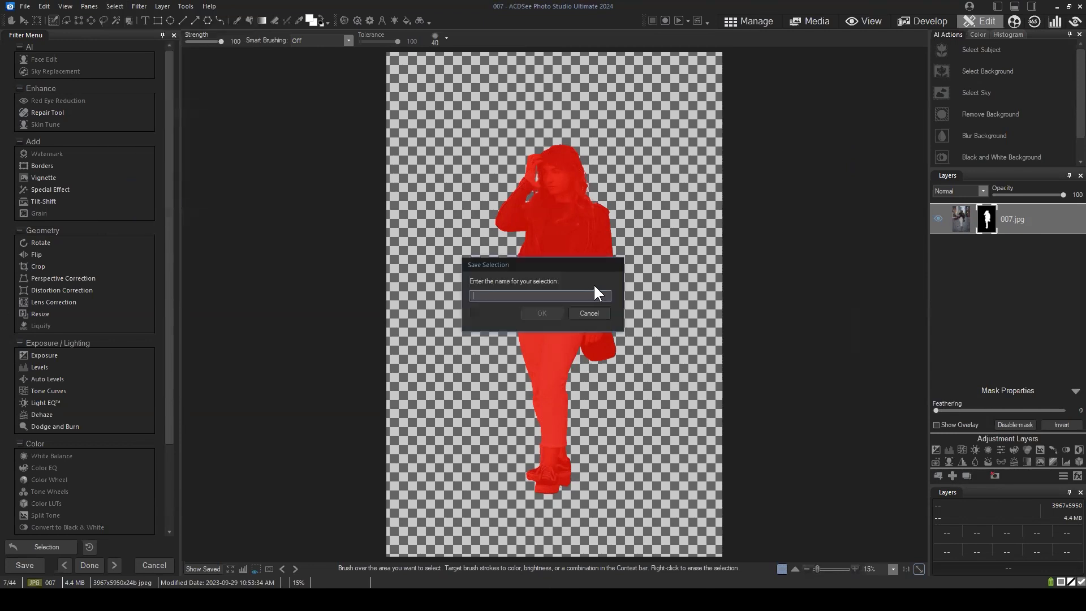
pyautogui.write('Select Subject')
pyautogui.click(542, 314)
# Step: Start saving the image as a new file and create a folder named "edits folder" inside Clothing
pyautogui.click(26, 8)
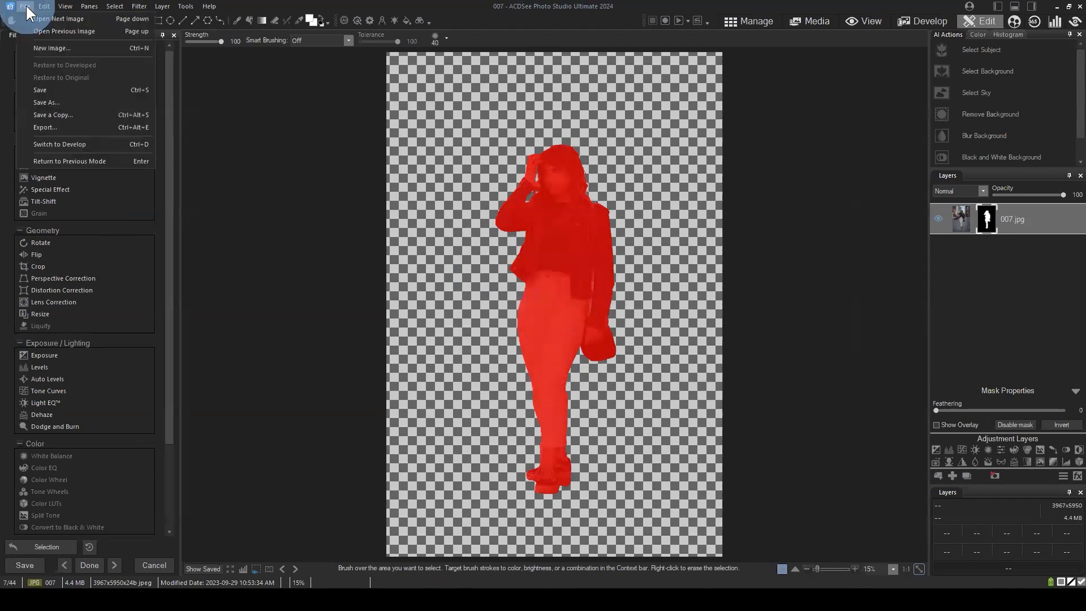
pyautogui.click(47, 102)
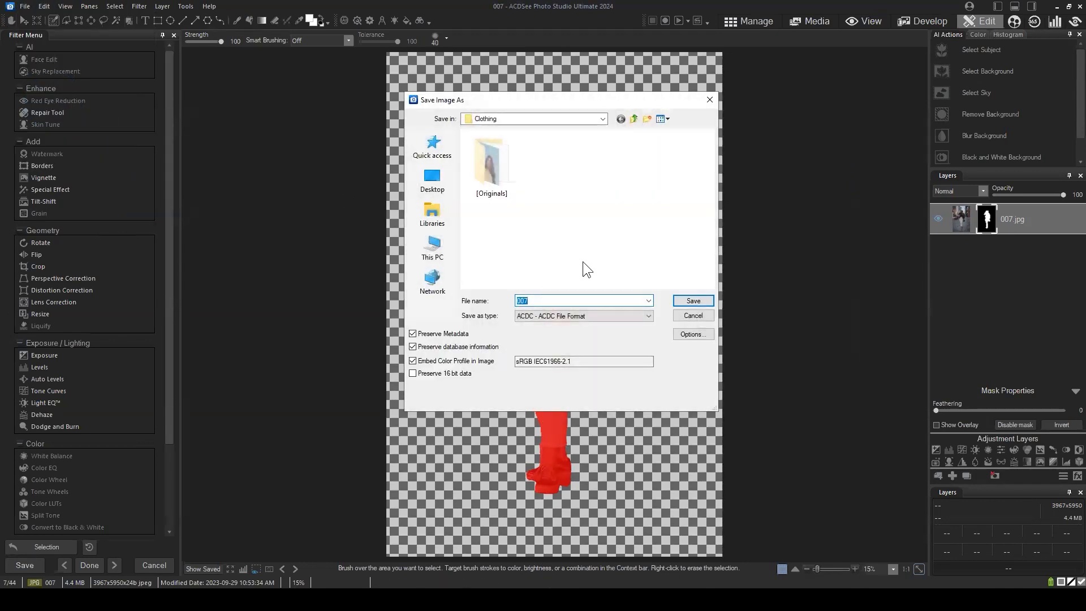
pyautogui.rightClick(593, 190)
pyautogui.moveTo(651, 304)
pyautogui.click(776, 310)
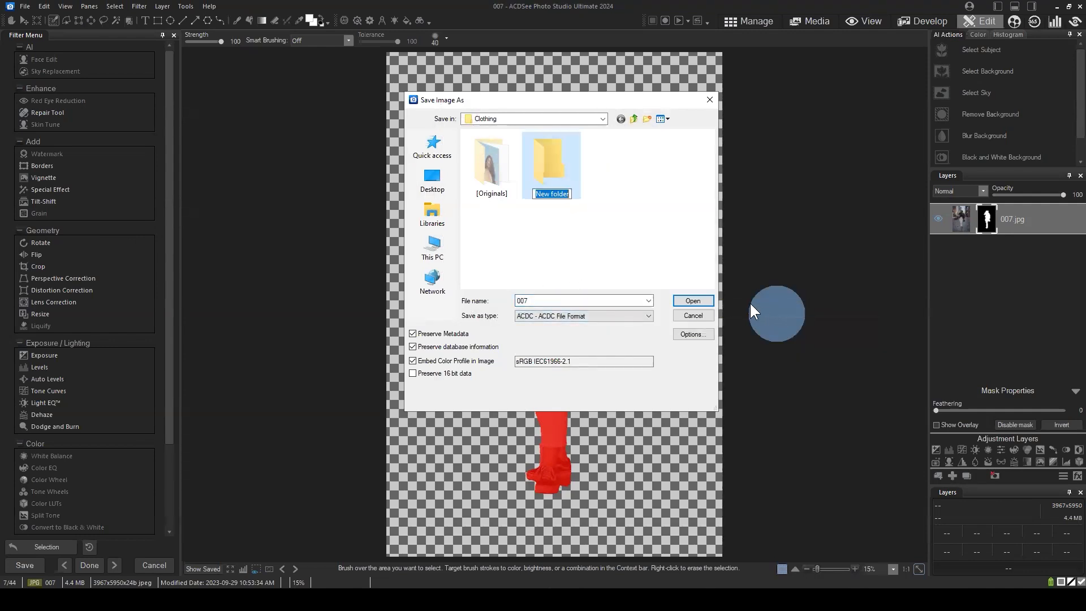
pyautogui.write('edits folder')
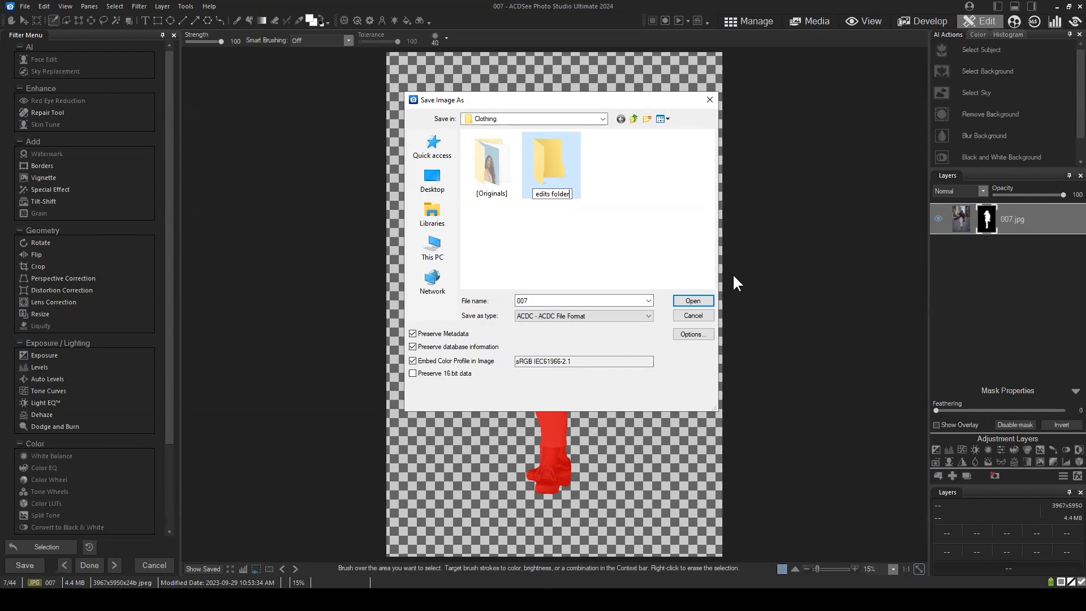
pyautogui.press('Return')
# Step: Save the image into edits folder as "subject select" in the ACDC file format
pyautogui.doubleClick(549, 167)
pyautogui.click(536, 306)
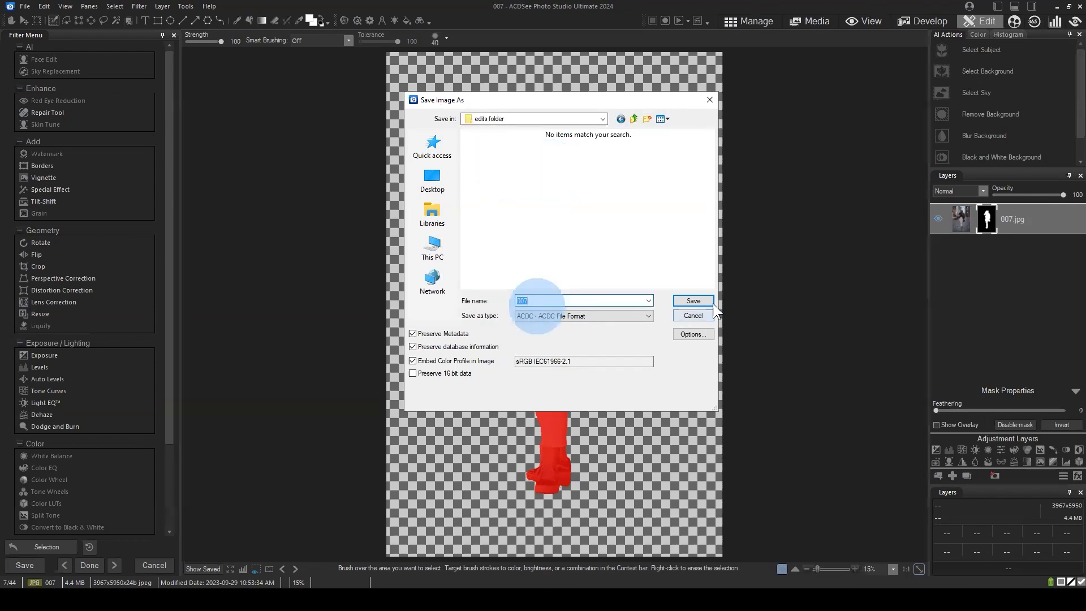
pyautogui.write('subject select')
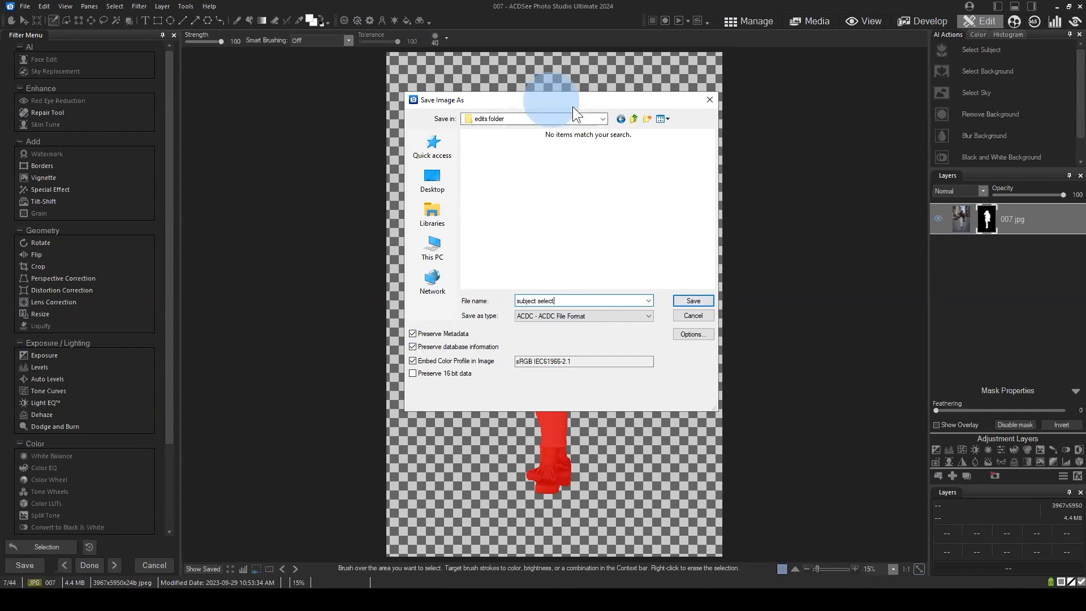
pyautogui.moveTo(572, 107); pyautogui.dragTo(543, 130)
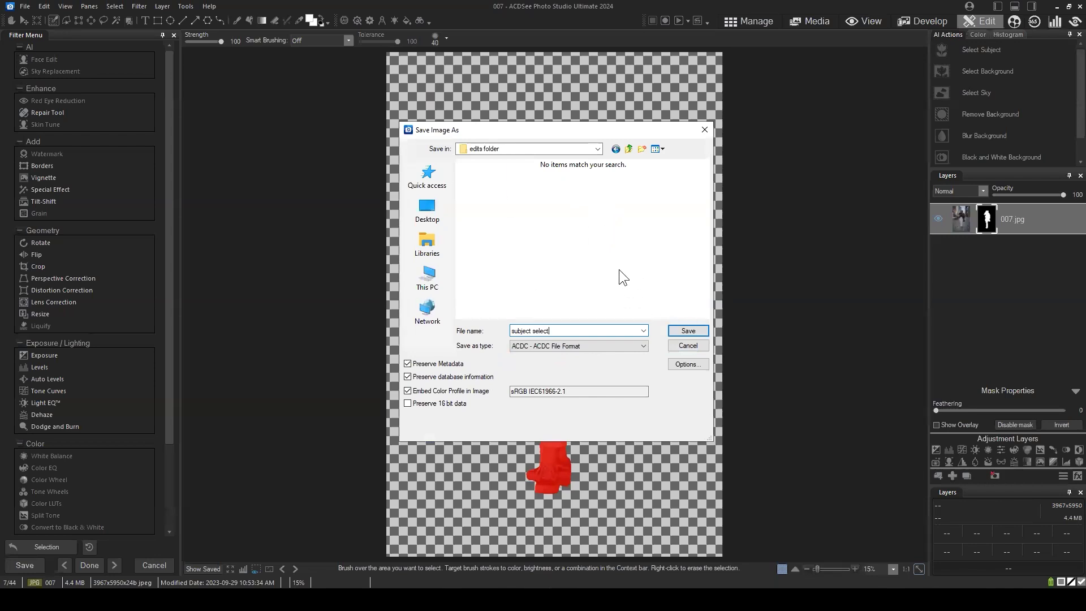
pyautogui.click(687, 332)
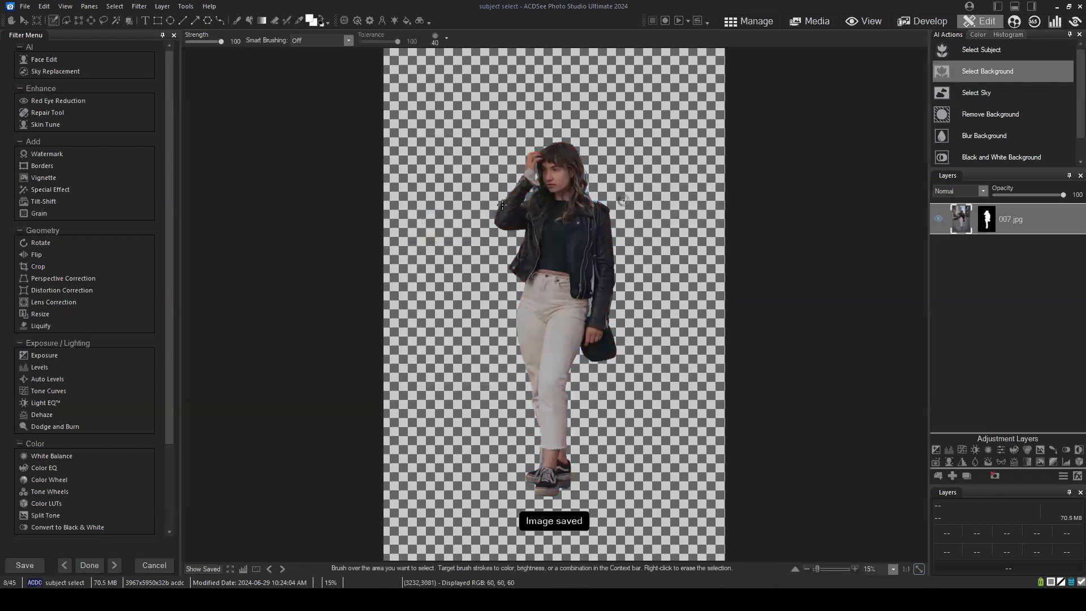
# Step: Switch to Manage mode, browse to edits folder inside Clothing, and open the subject select file in Edit mode
pyautogui.click(753, 24)
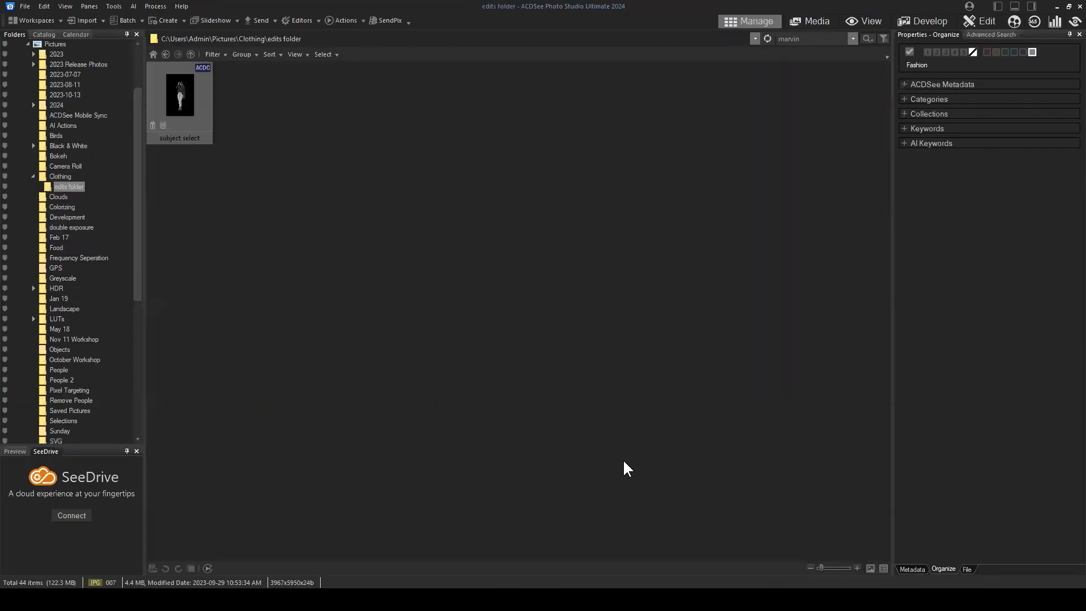
pyautogui.click(622, 461)
pyautogui.click(641, 488)
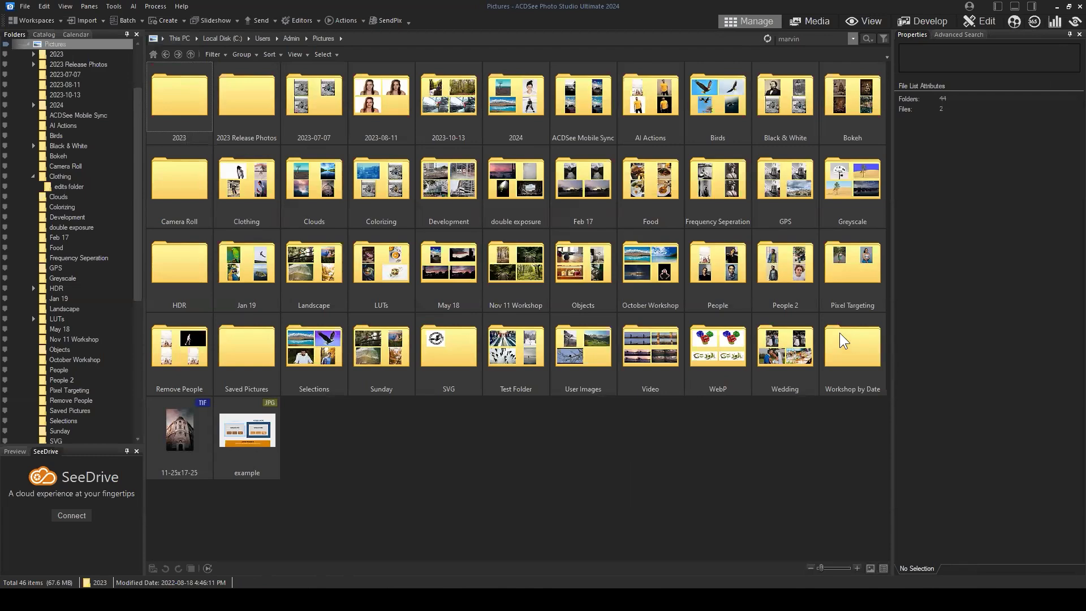
pyautogui.doubleClick(244, 182)
pyautogui.doubleClick(187, 91)
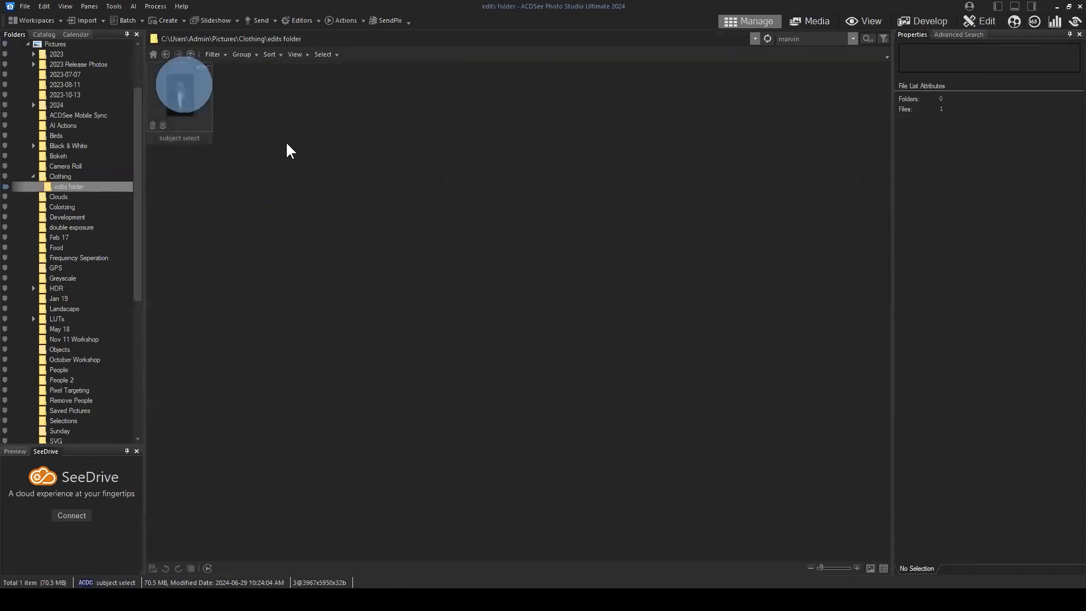
pyautogui.click(514, 288)
pyautogui.click(193, 103)
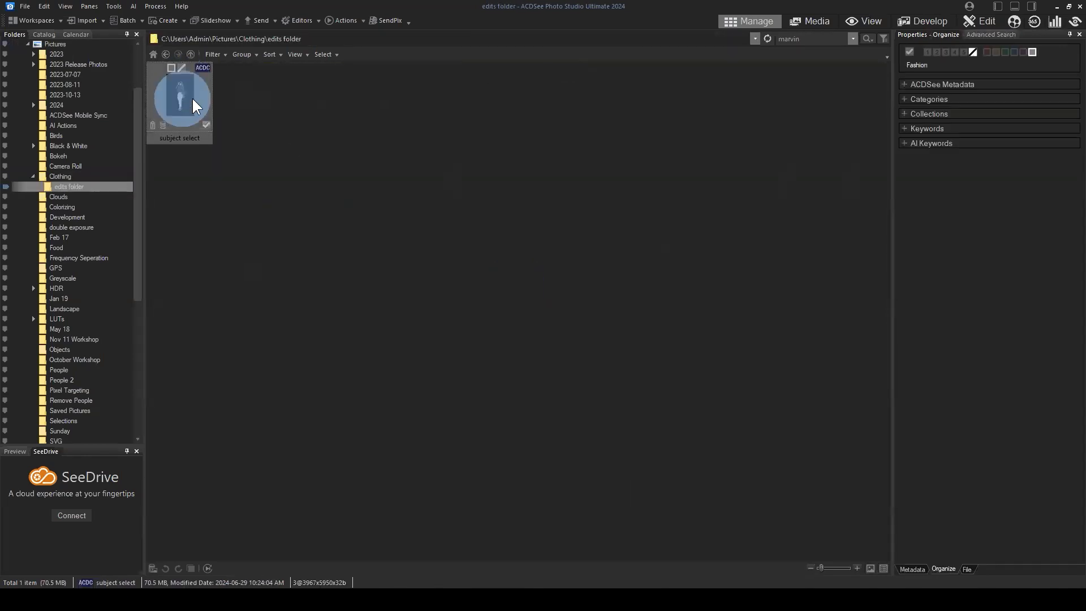
pyautogui.click(979, 21)
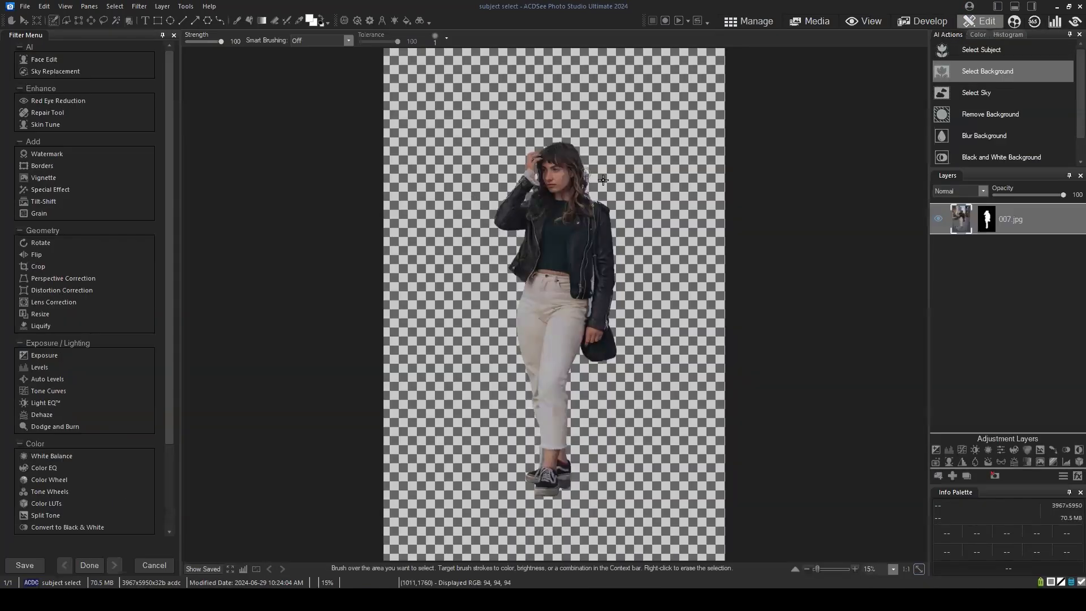
# Step: Open the Selection Basket and place it beside the woman on the canvas
pyautogui.click(116, 6)
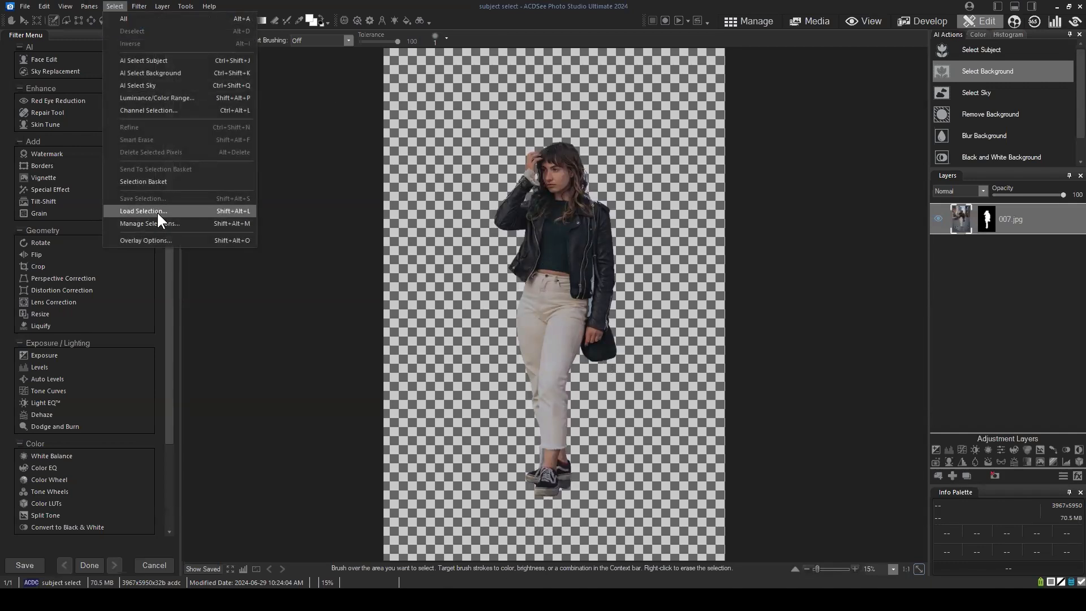
pyautogui.click(139, 181)
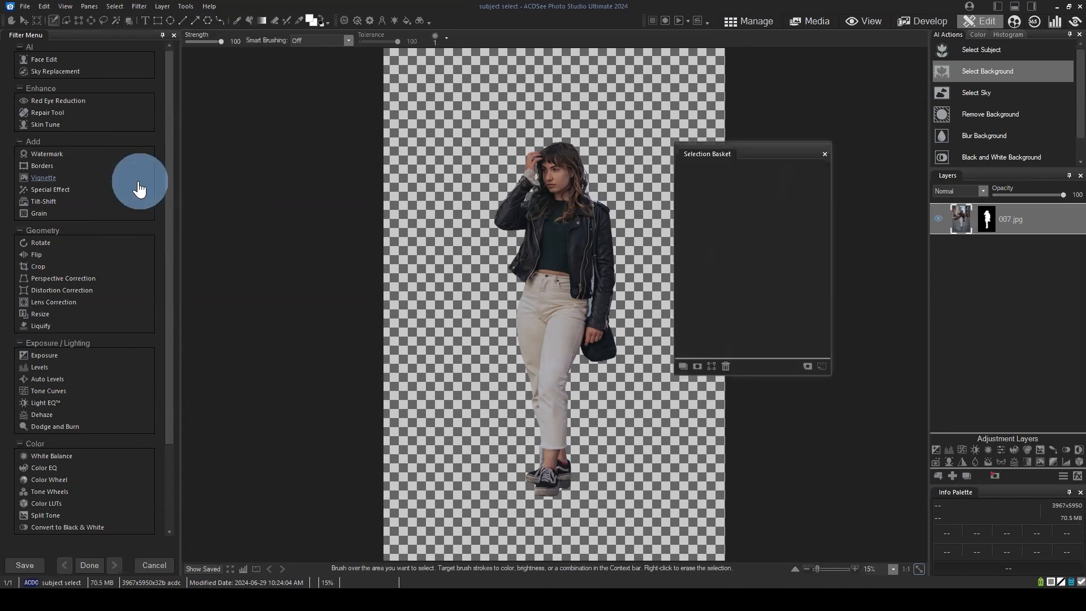
pyautogui.moveTo(775, 141); pyautogui.dragTo(772, 134)
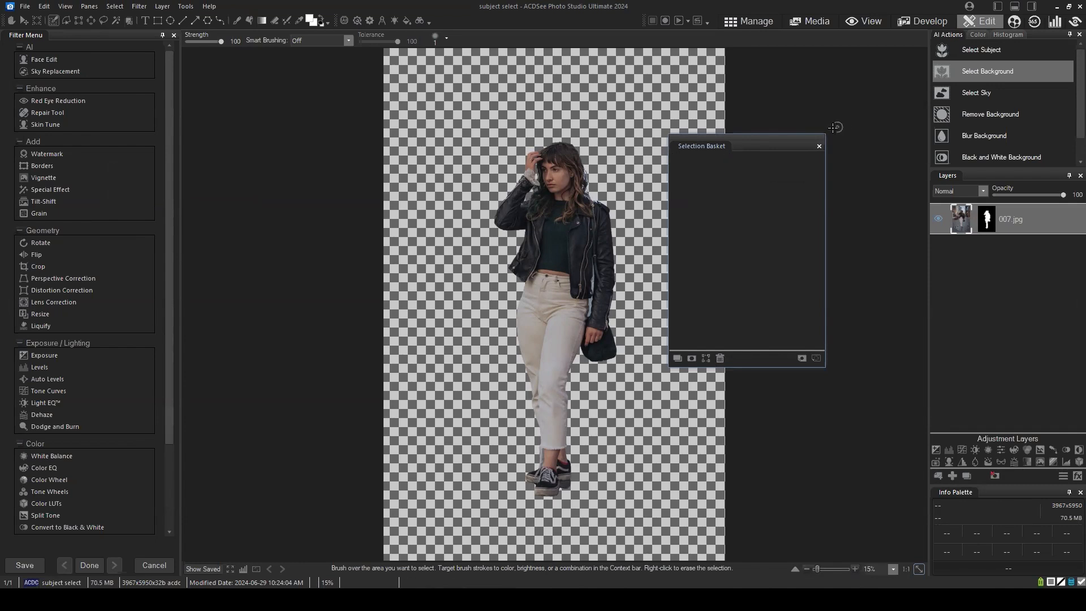
# Step: Load the saved selection of the woman and add it to the Selection Basket
pyautogui.click(113, 7)
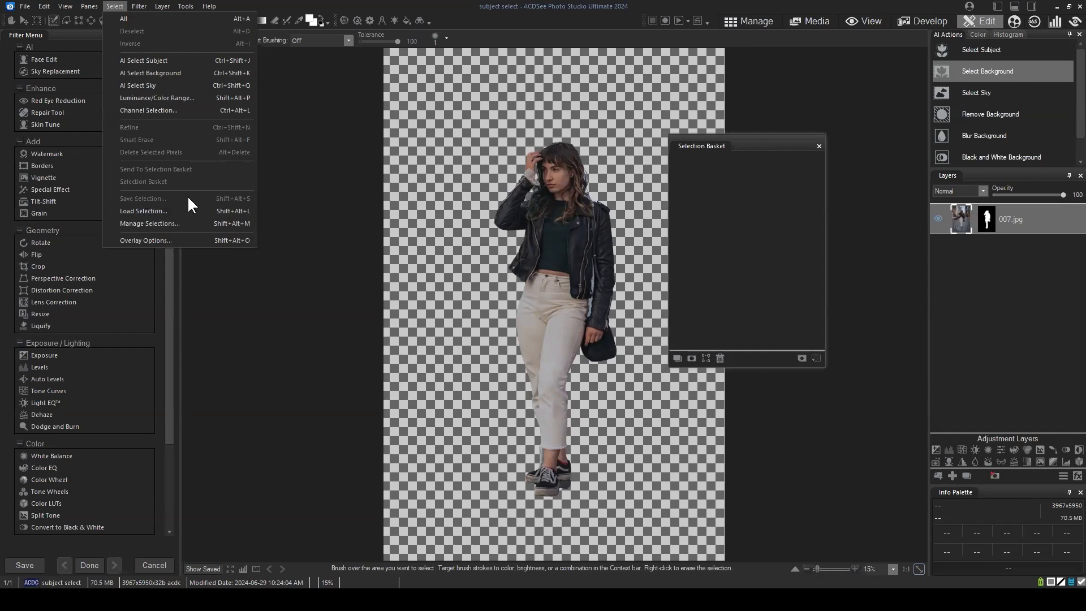
pyautogui.click(147, 209)
pyautogui.click(542, 312)
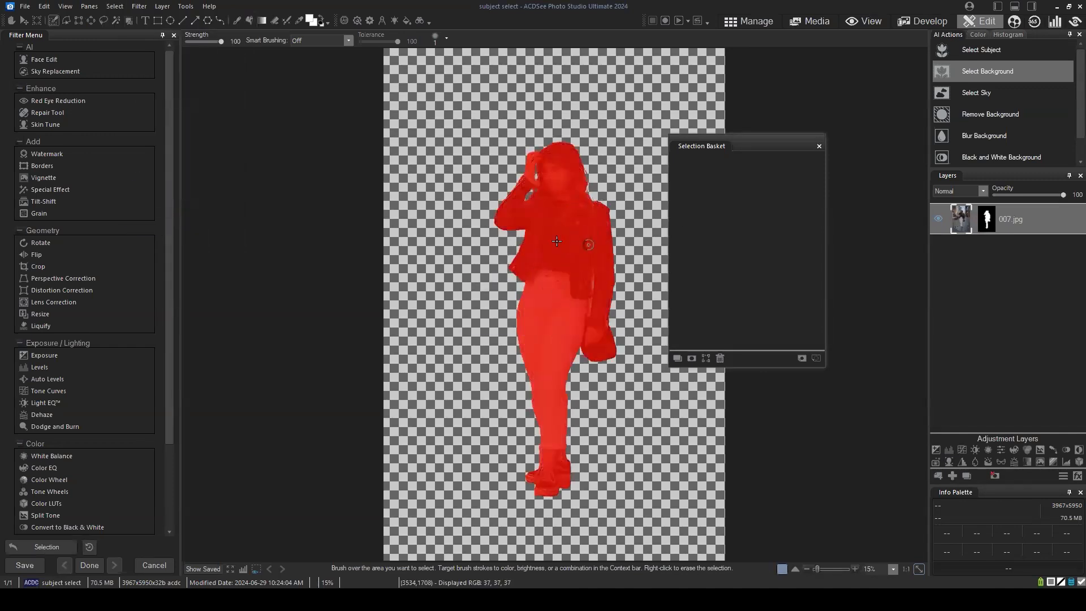
pyautogui.click(816, 356)
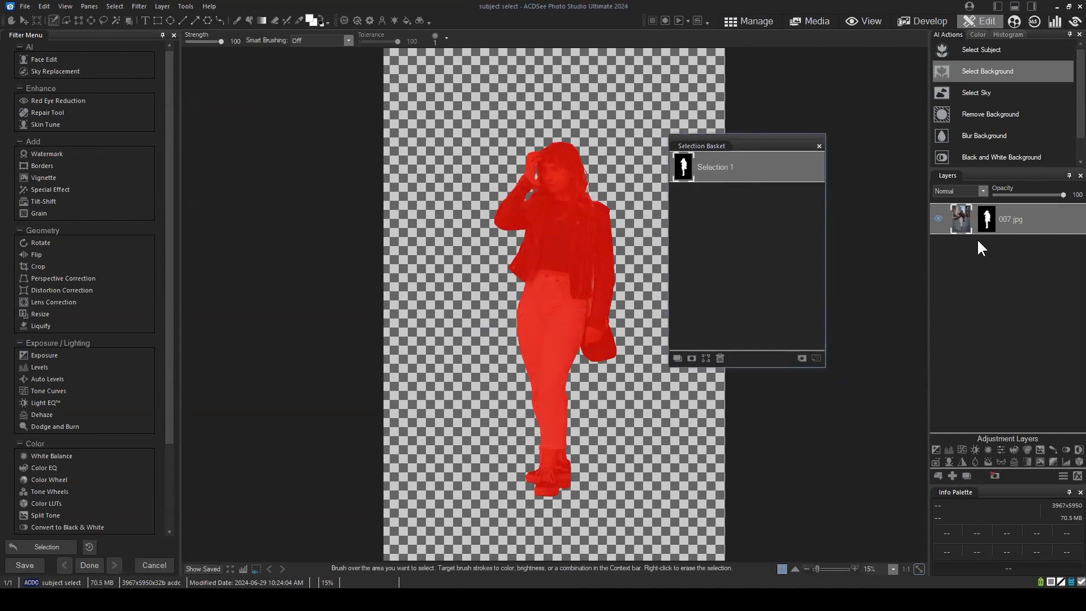
# Step: Add the 007.jpg layer's mask to the Selection Basket as a second selection
pyautogui.click(990, 218)
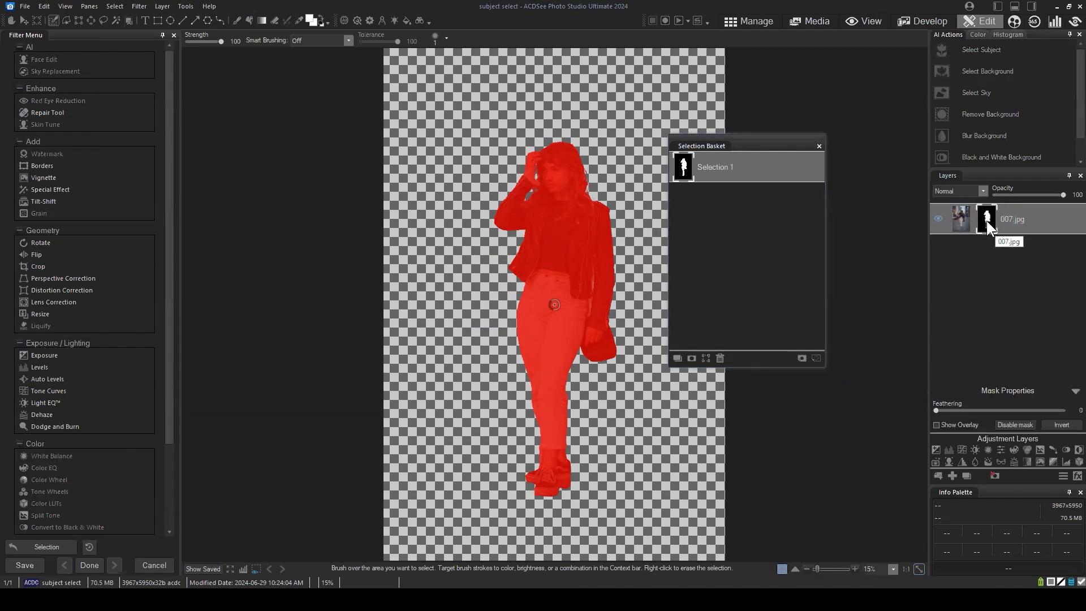
pyautogui.click(801, 357)
pyautogui.click(737, 169)
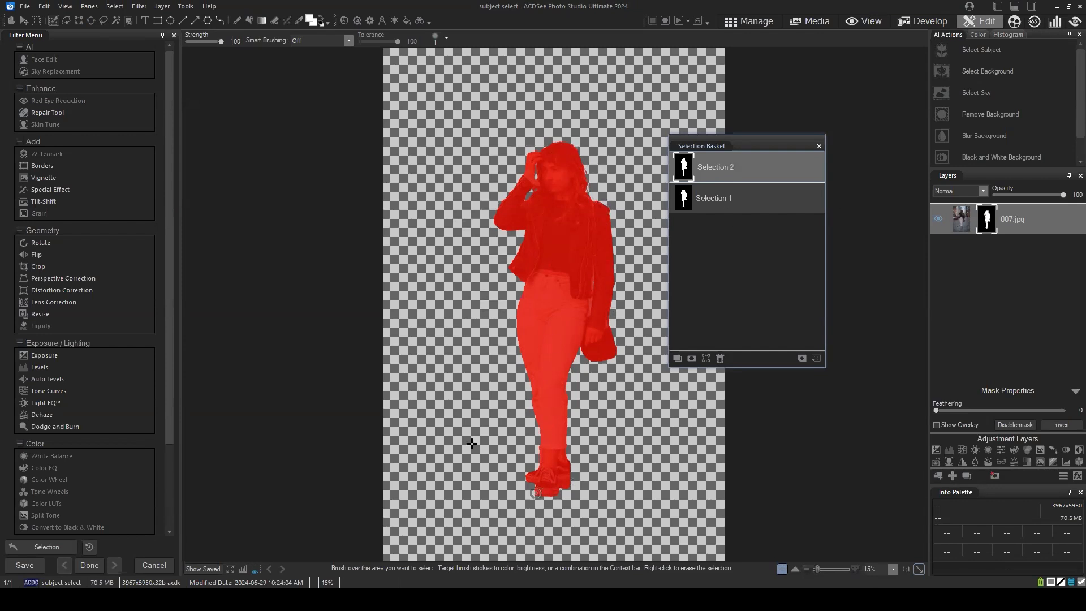
# Step: Delete the duplicate selection made from the layer mask from the Selection Basket
pyautogui.click(115, 6)
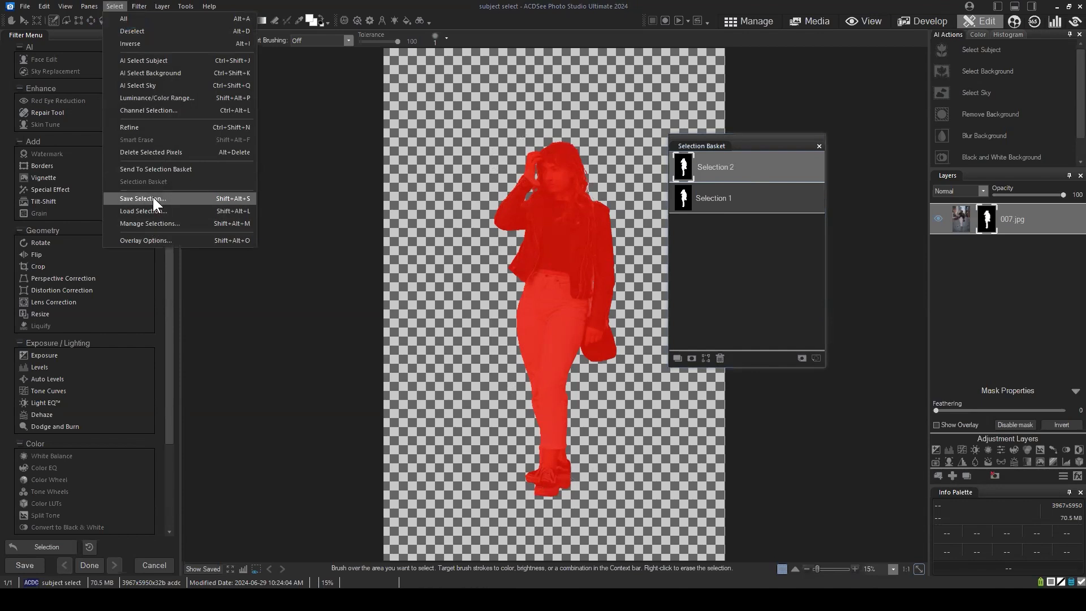
pyautogui.moveTo(747, 140); pyautogui.dragTo(763, 148)
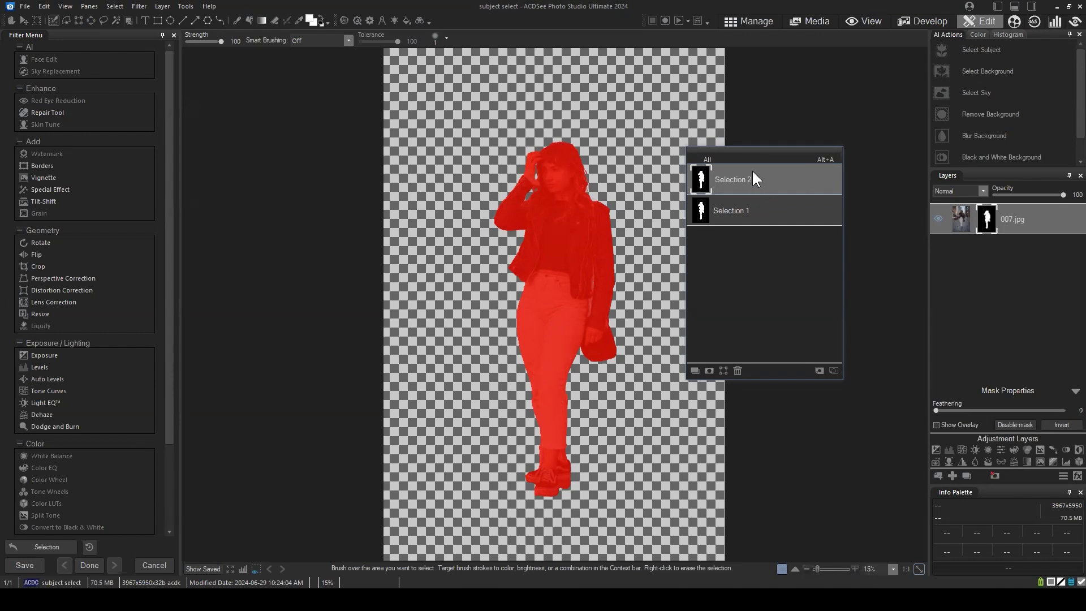
pyautogui.moveTo(752, 152); pyautogui.dragTo(776, 138)
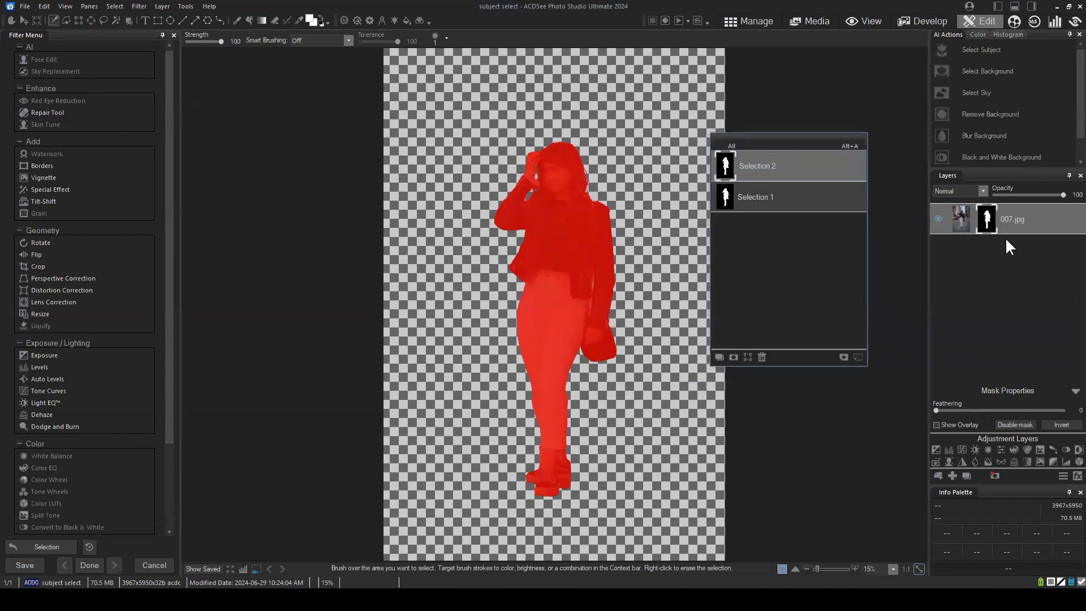
pyautogui.click(762, 357)
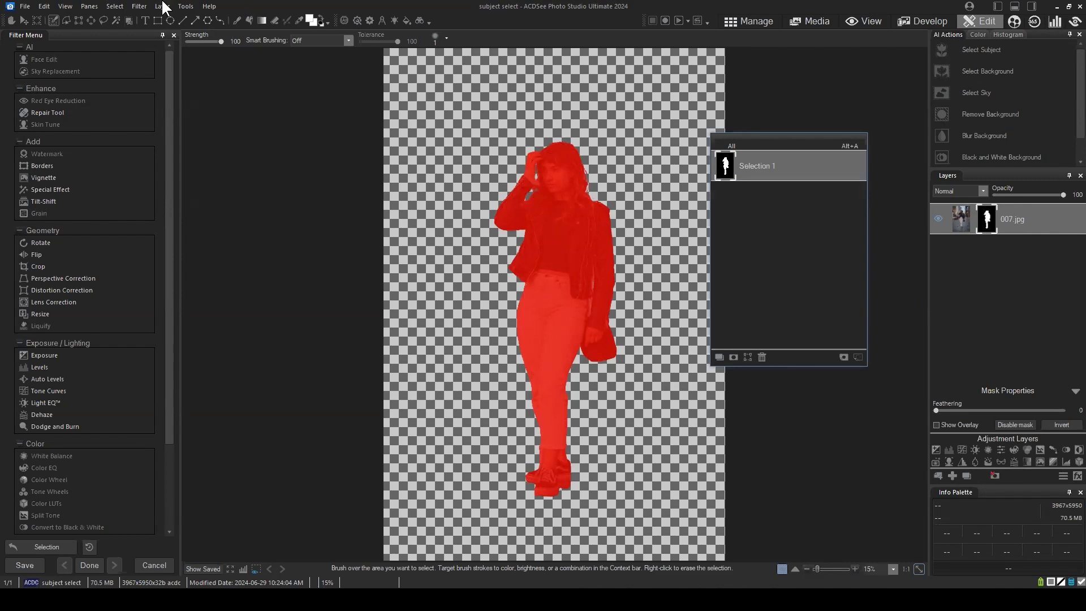
# Step: Deselect the active selection, move the Selection Basket off the image, and delete the 007.jpg layer's mask
pyautogui.click(113, 7)
pyautogui.click(129, 32)
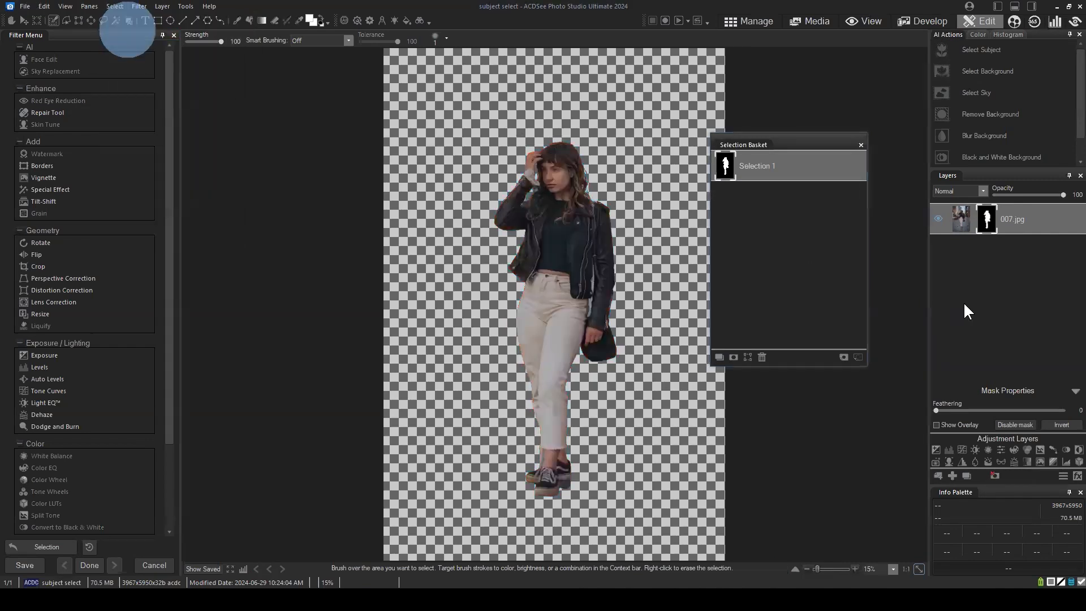
pyautogui.moveTo(788, 140); pyautogui.dragTo(179, 85)
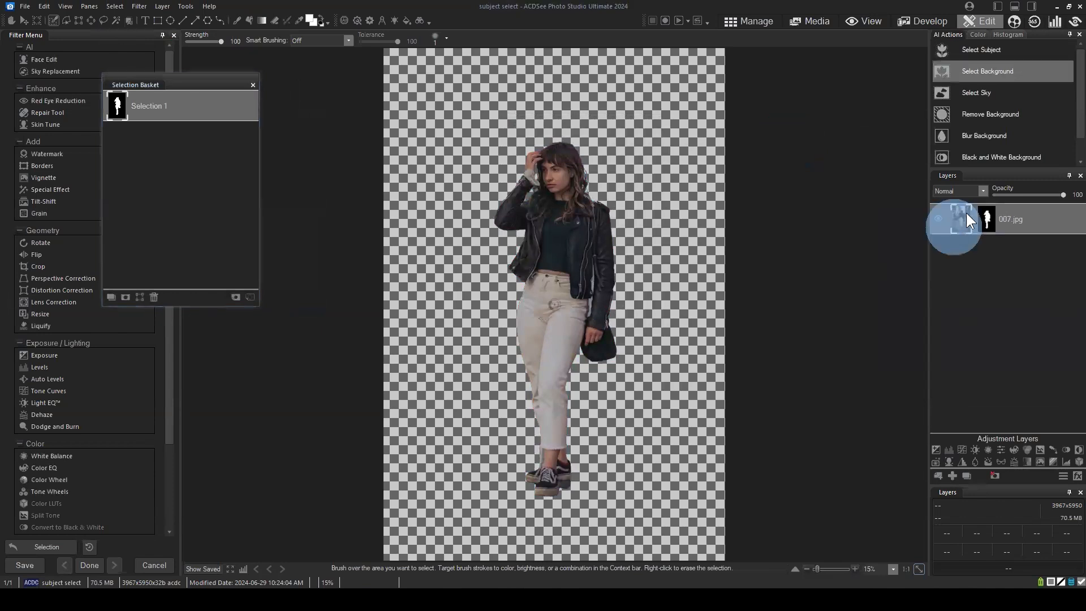
pyautogui.click(994, 475)
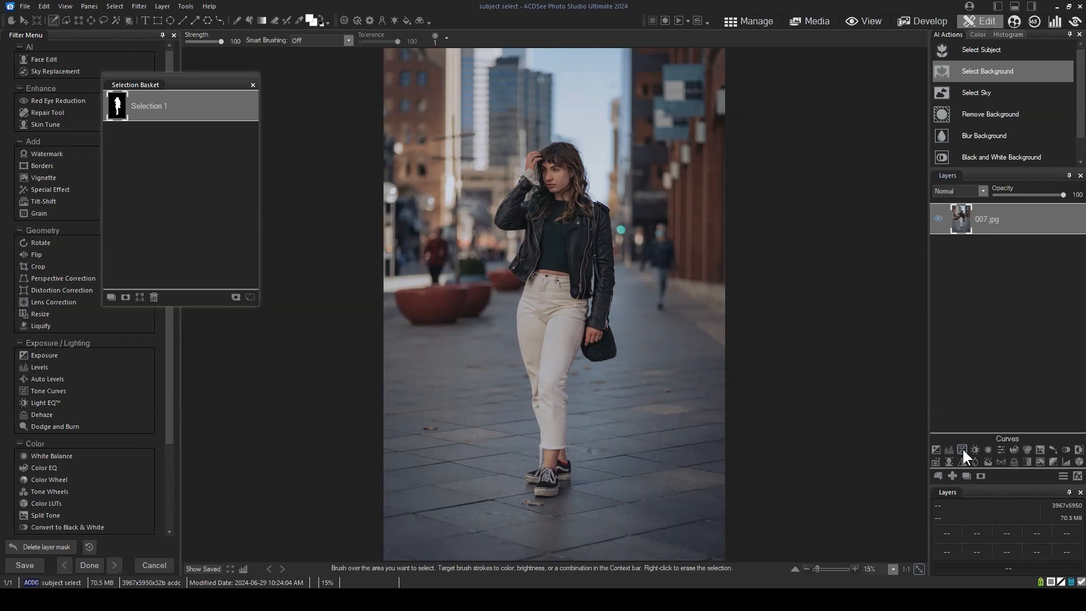
# Step: Add a Curves adjustment layer above 007.jpg and shape an S-curve that darkens the shadows and brightens the highlights
pyautogui.click(962, 449)
pyautogui.click(1028, 218)
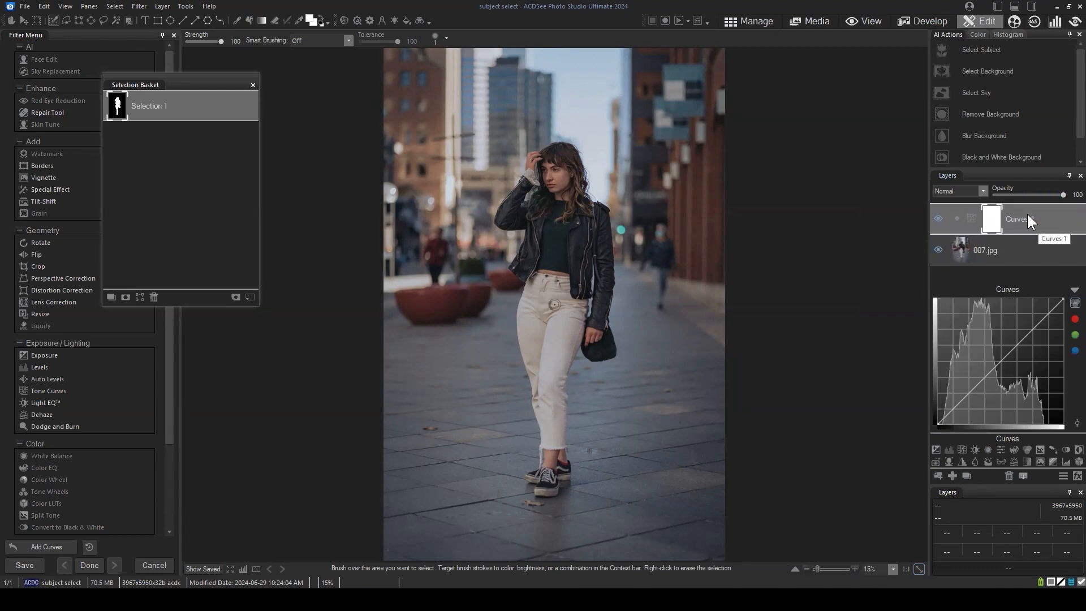
pyautogui.moveTo(974, 395); pyautogui.dragTo(974, 408)
pyautogui.moveTo(1023, 347); pyautogui.dragTo(1026, 319)
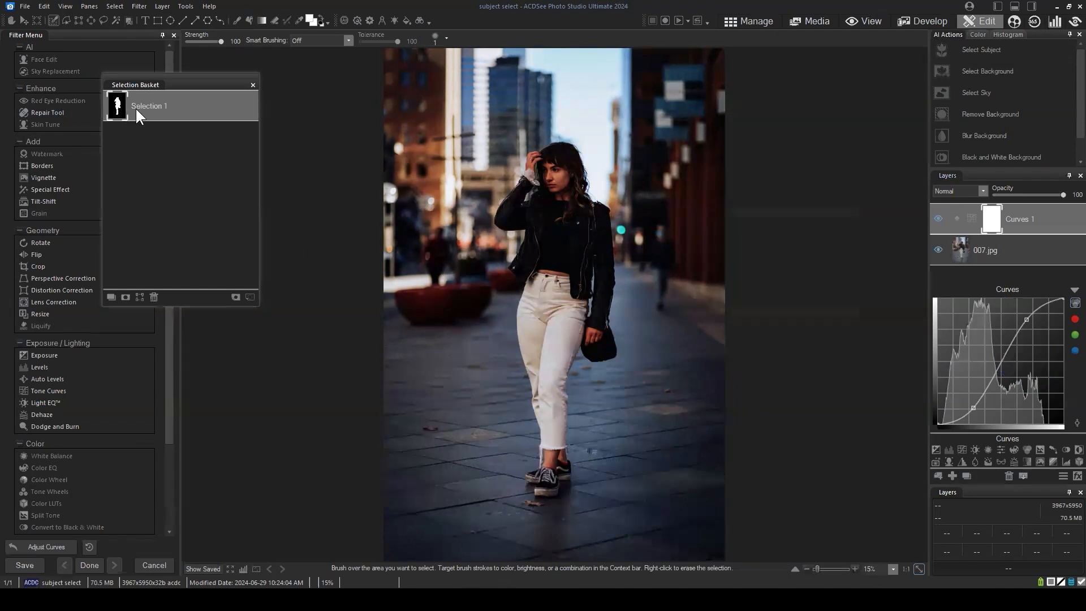
# Step: Apply the basket's selection of the woman as the Curves layer's mask and move the basket clear of the image
pyautogui.click(149, 112)
pyautogui.moveTo(160, 87); pyautogui.dragTo(735, 118)
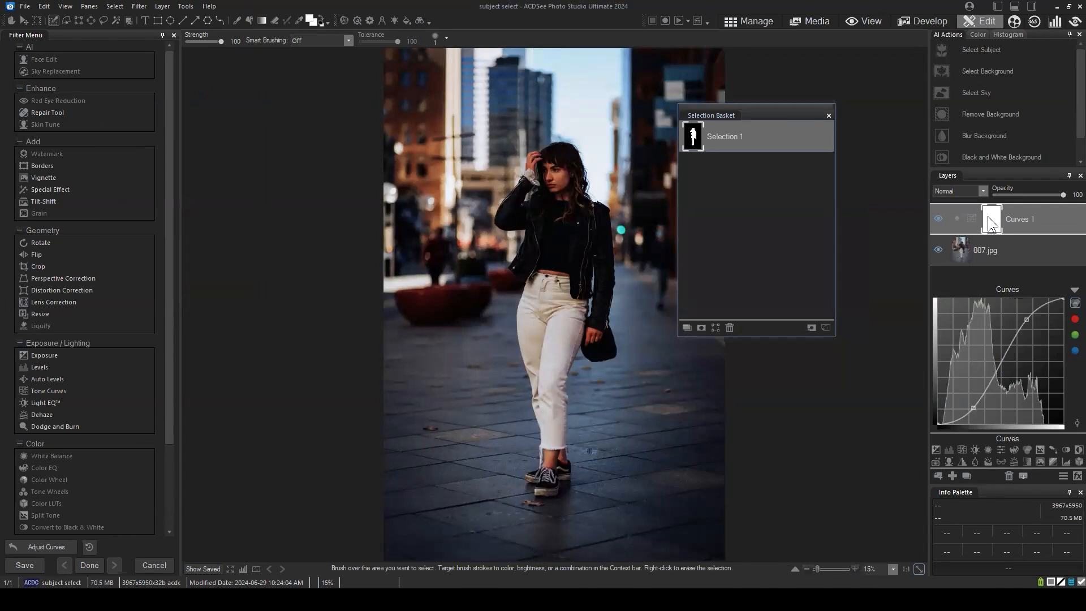
pyautogui.click(700, 327)
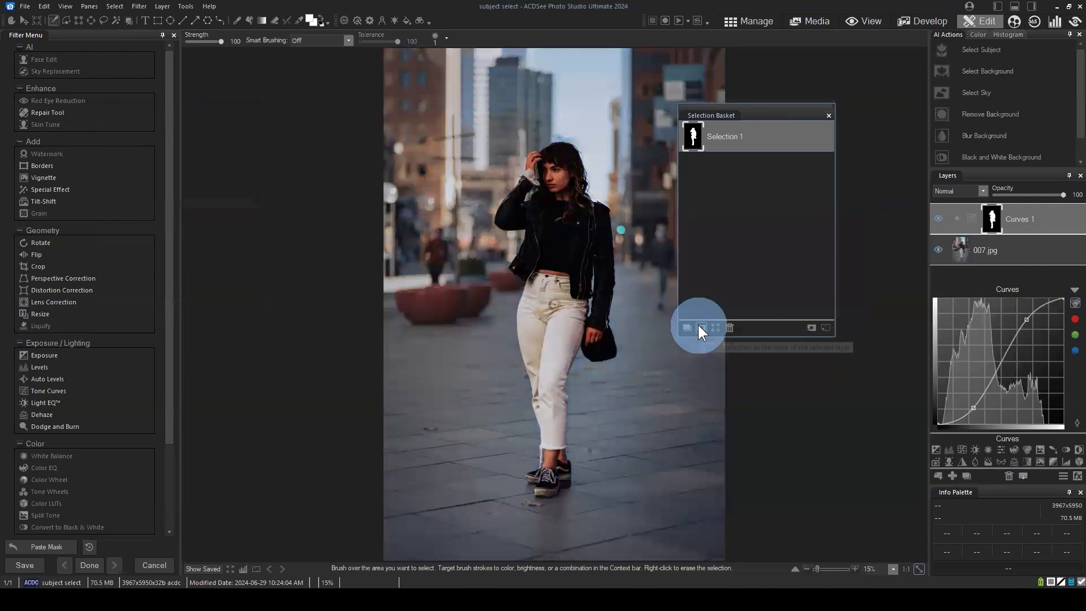
pyautogui.moveTo(761, 116); pyautogui.dragTo(340, 173)
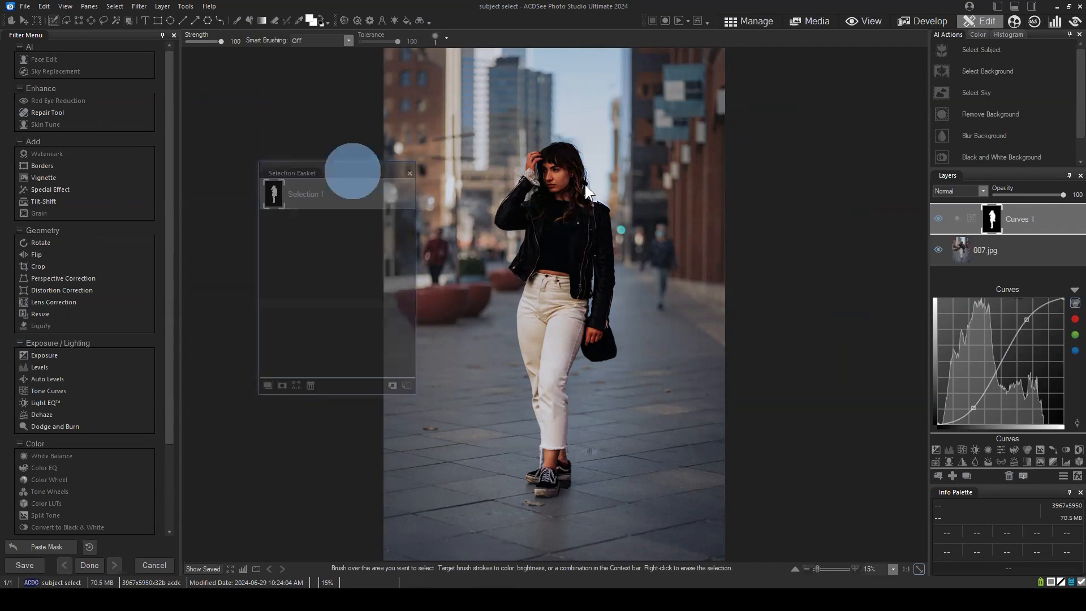
pyautogui.moveTo(585, 184); pyautogui.dragTo(806, 166)
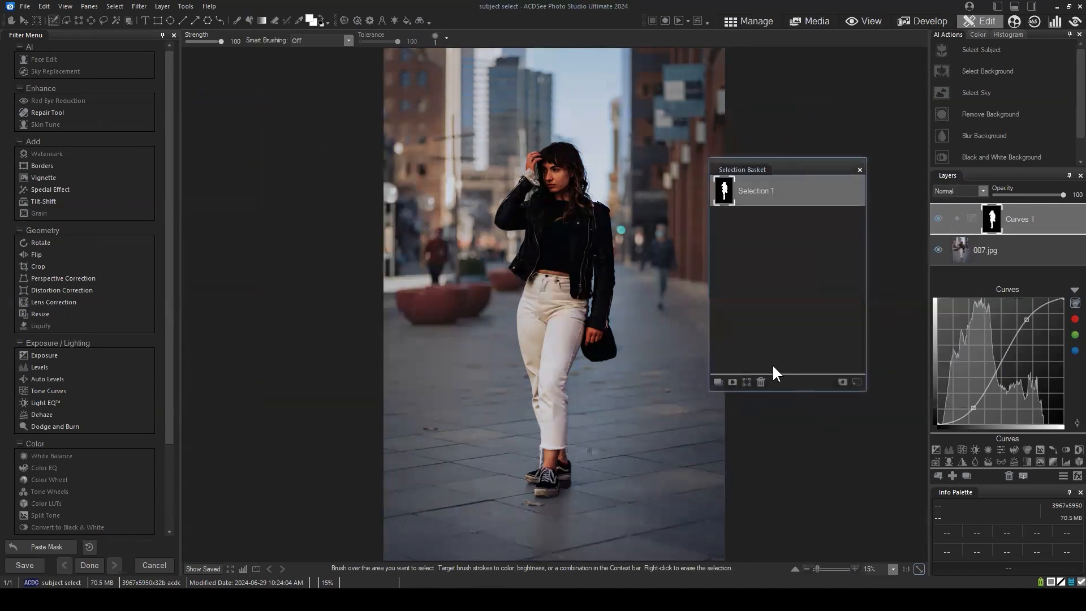
# Step: Reset the Curves layer's mask to plain white and toggle the layer's visibility to compare the image with and without it
pyautogui.rightClick(993, 216)
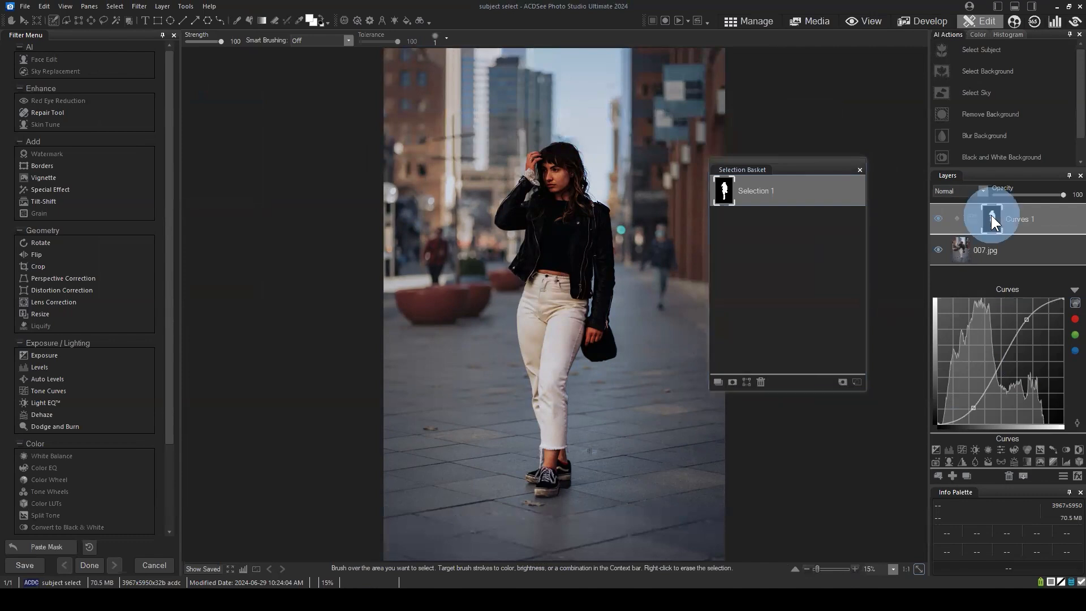
pyautogui.click(987, 354)
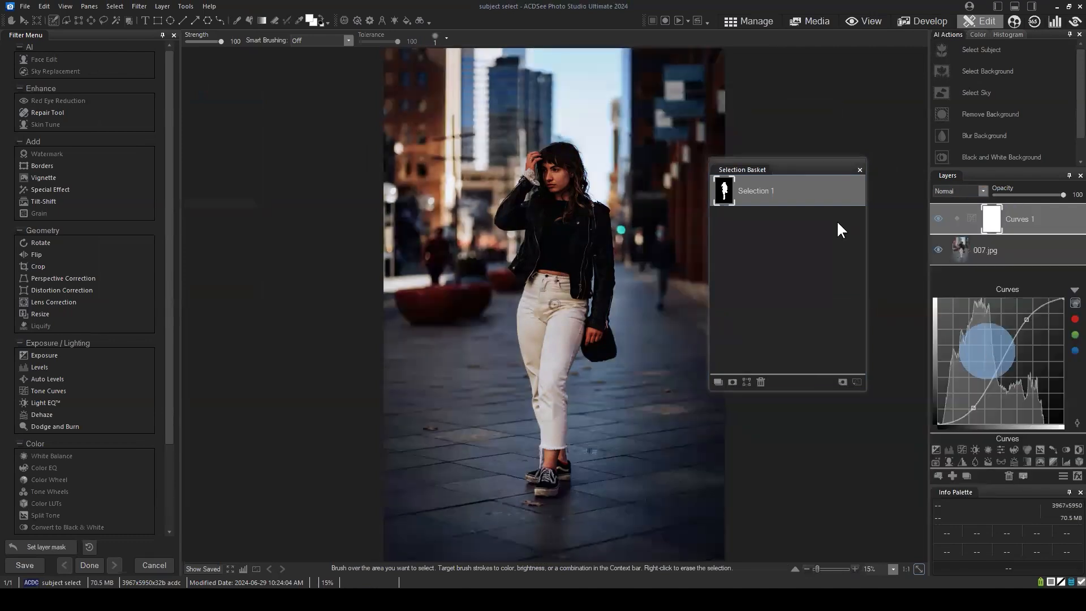
pyautogui.moveTo(799, 163); pyautogui.dragTo(160, 102)
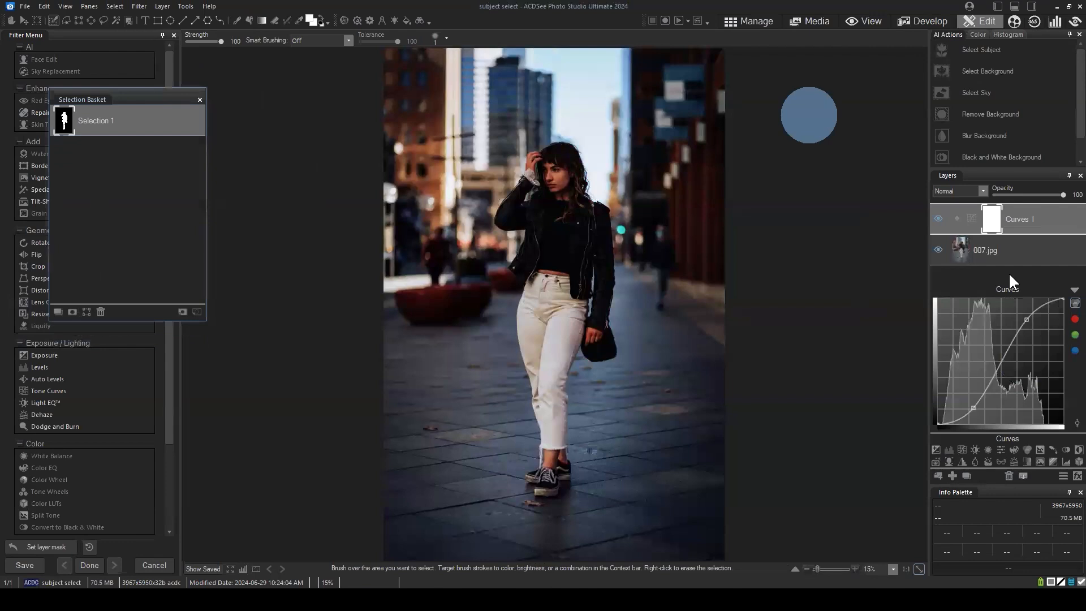
pyautogui.click(1018, 220)
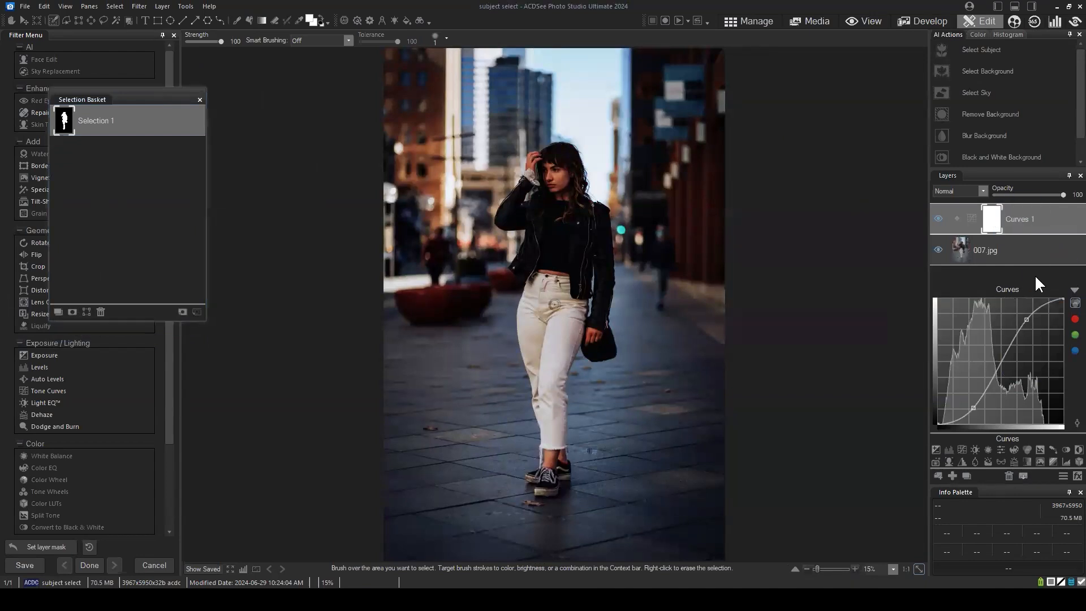
pyautogui.click(936, 219)
pyautogui.click(937, 219)
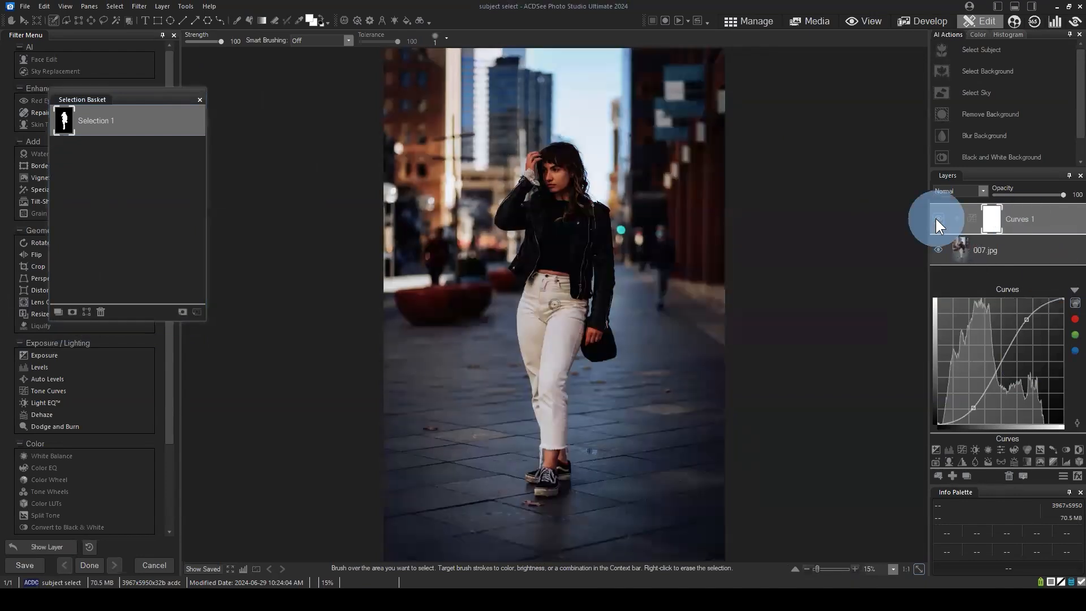
pyautogui.click(934, 218)
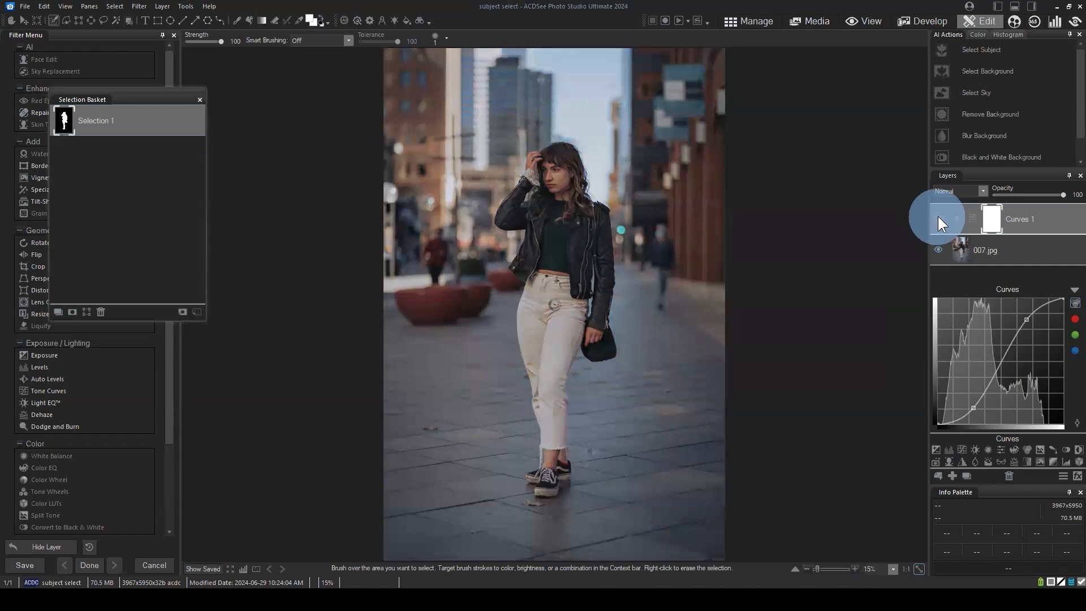
pyautogui.click(938, 217)
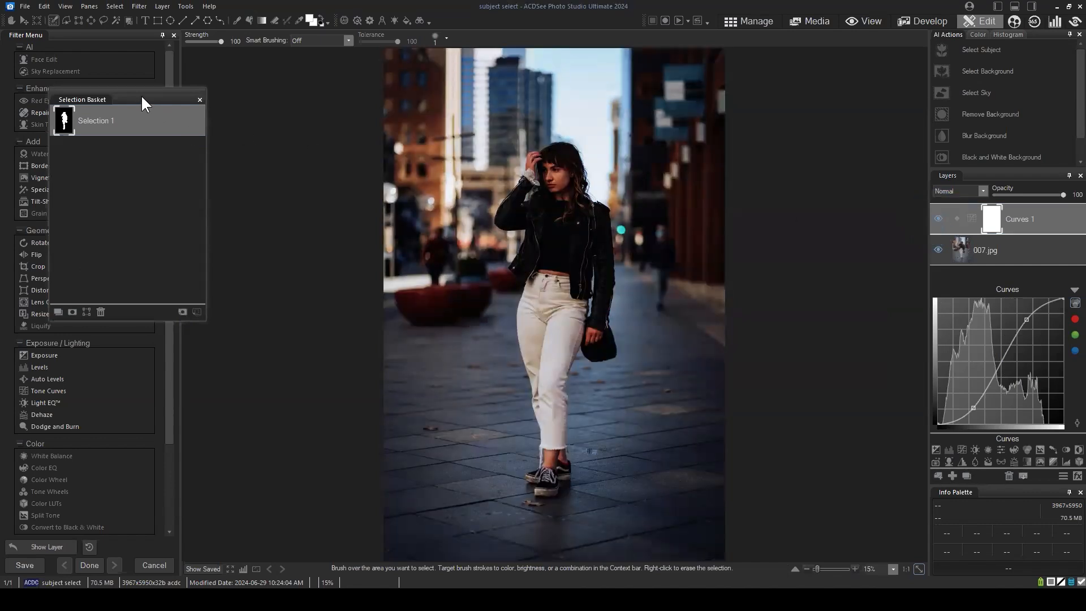
# Step: Load the basket's selection of the woman as an active selection on the image and deselect it
pyautogui.moveTo(142, 99); pyautogui.dragTo(793, 160)
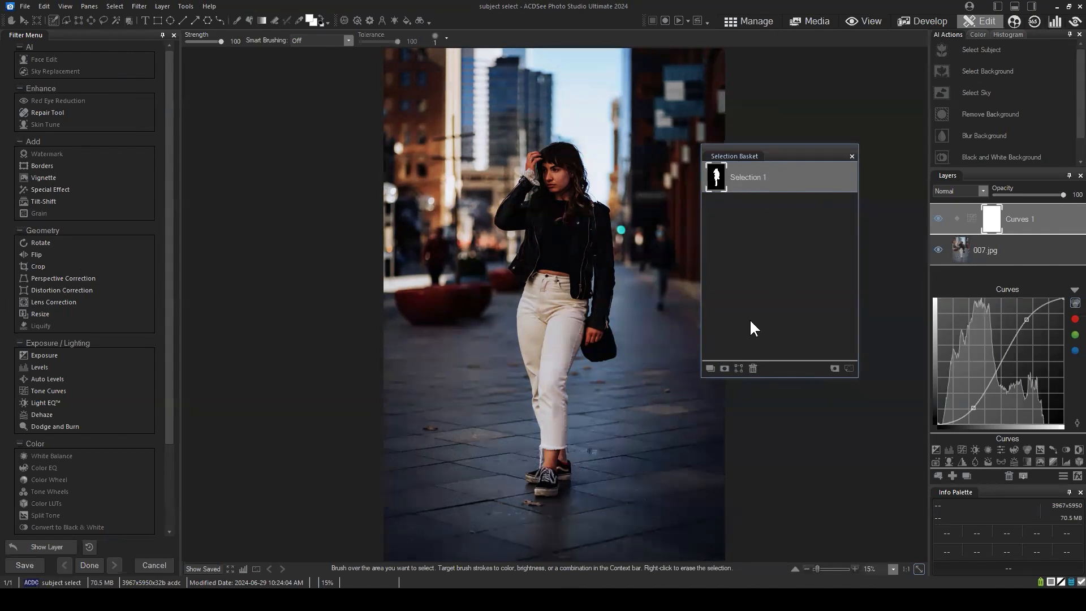
pyautogui.click(737, 368)
pyautogui.click(116, 7)
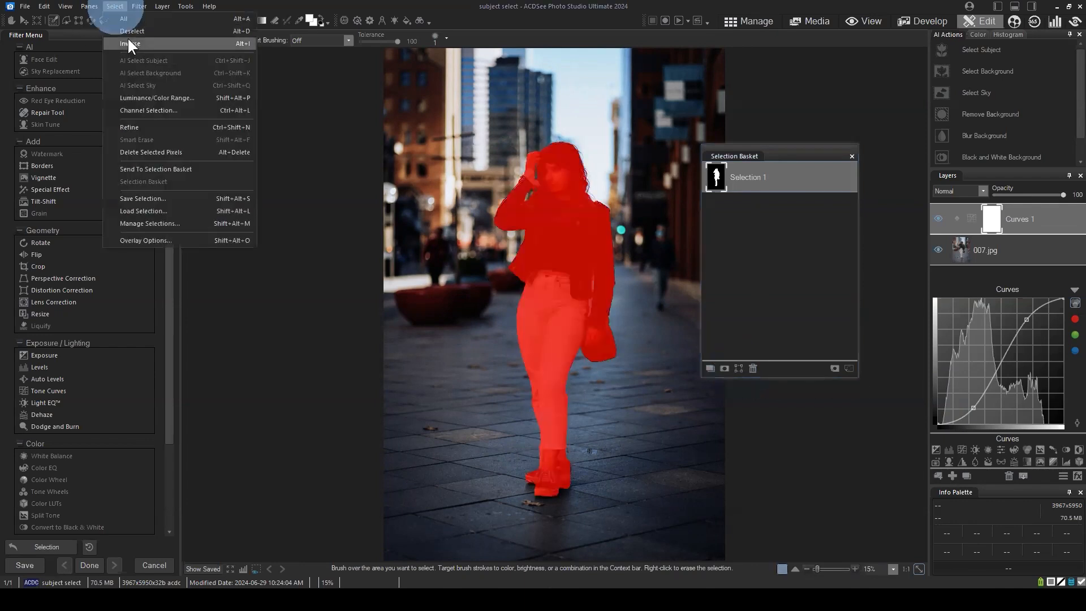
pyautogui.click(127, 36)
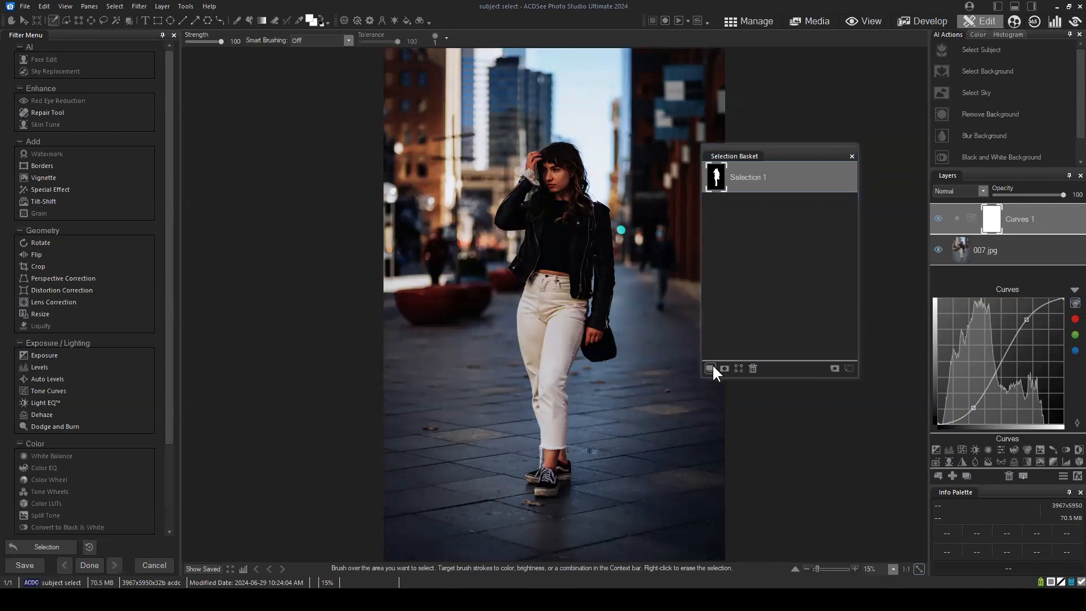
# Step: Use Selection 1 from the Selection Basket as the mask of the Curves layer
pyautogui.click(767, 182)
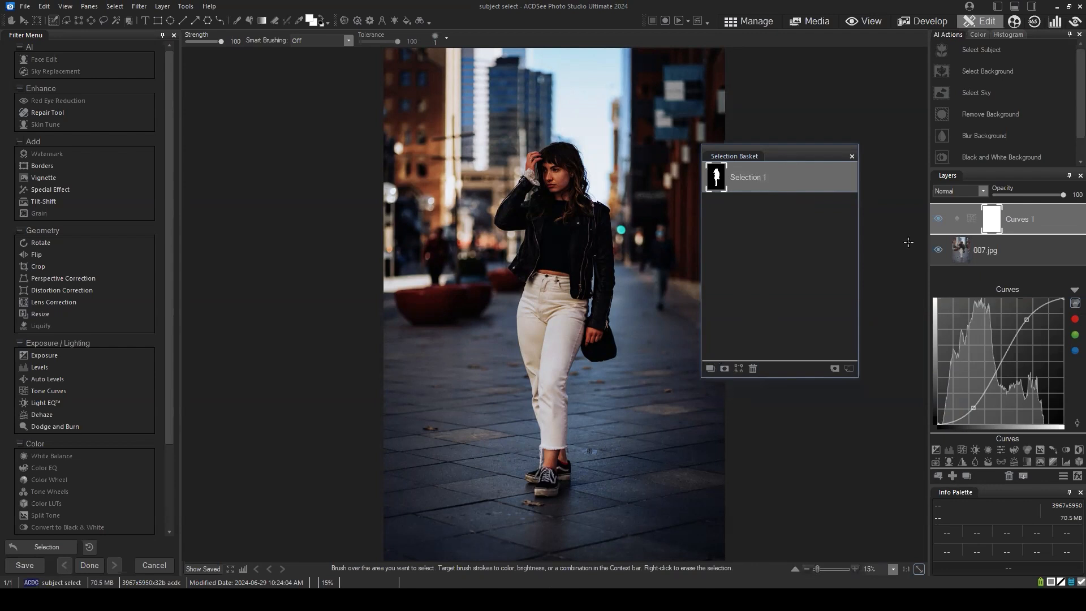
pyautogui.click(1041, 218)
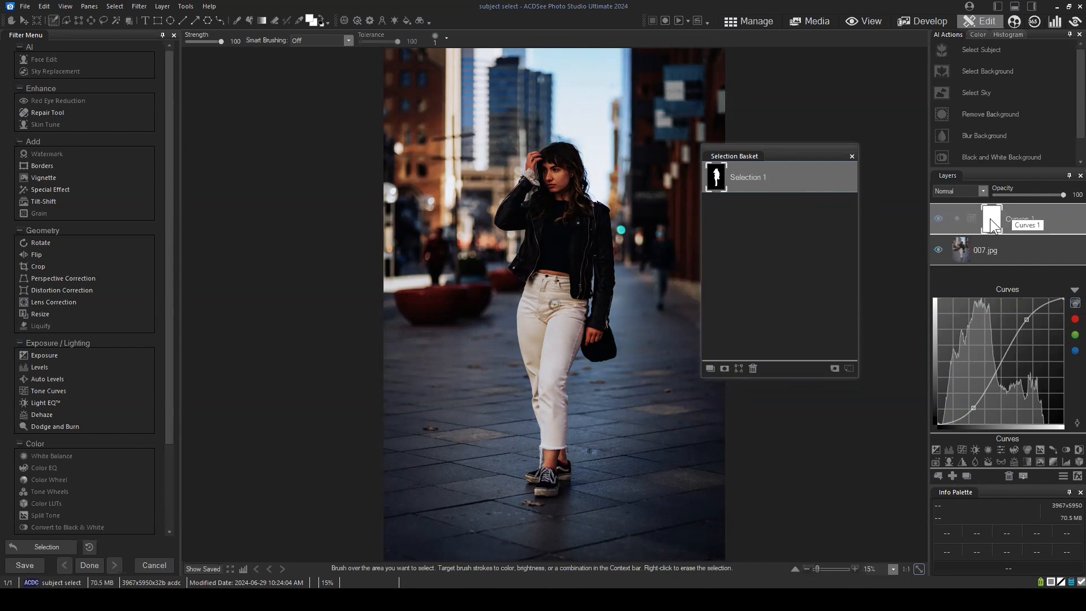
pyautogui.click(724, 368)
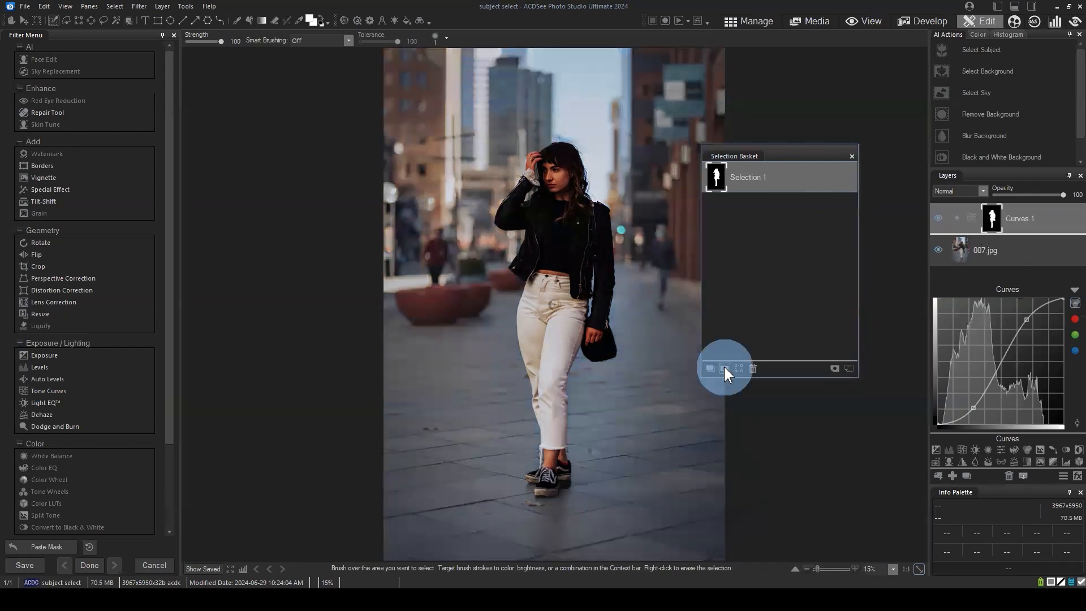
pyautogui.click(809, 151)
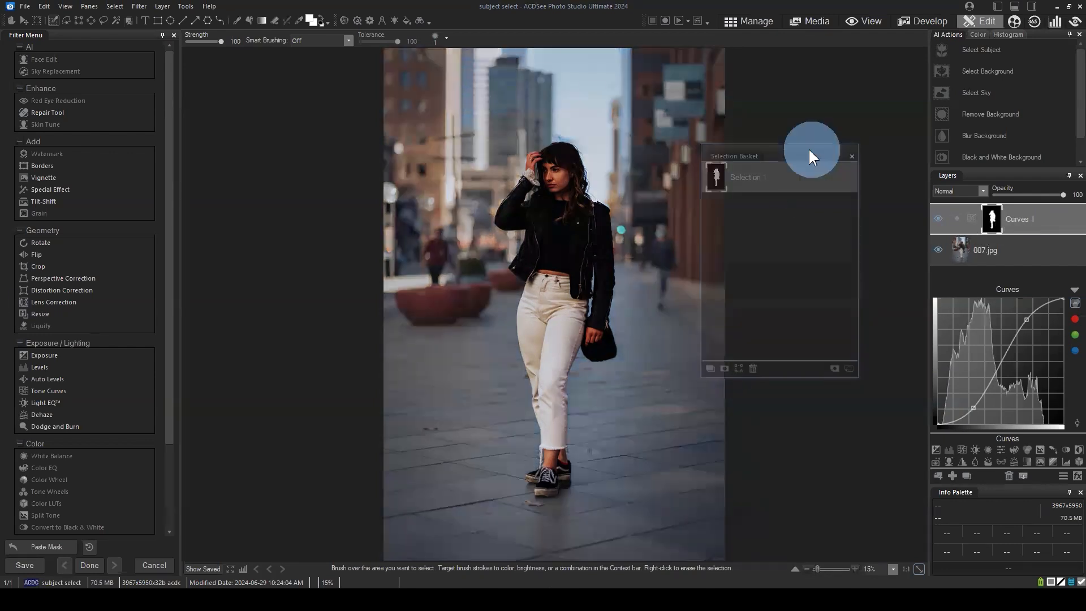
# Step: Soften the Curves adjustment by easing both curve points toward the diagonal and lowering the layer's opacity to 66
pyautogui.moveTo(809, 151); pyautogui.dragTo(149, 122)
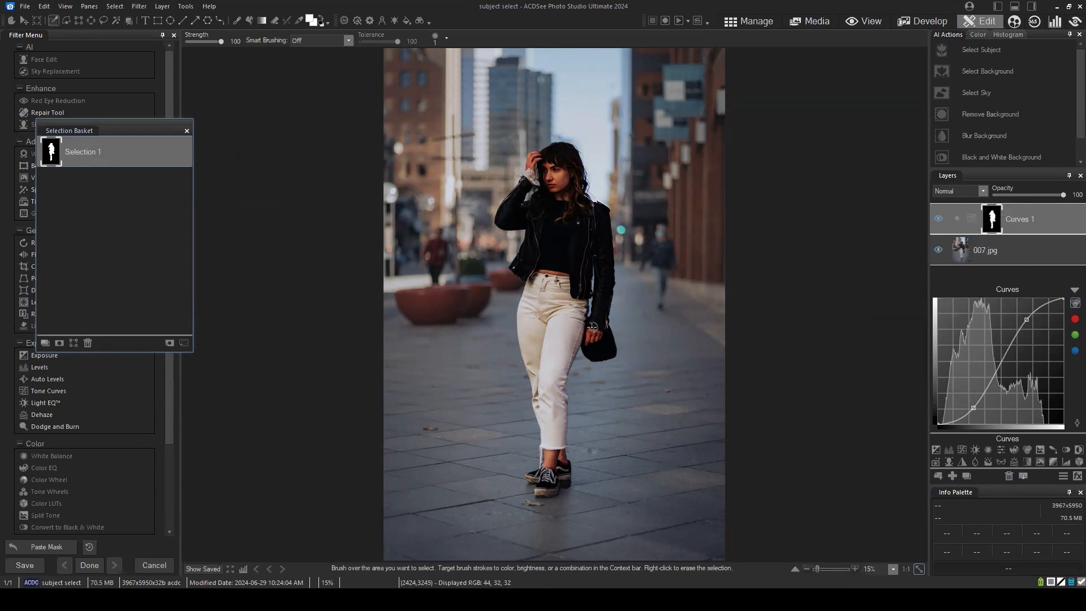
pyautogui.click(974, 408)
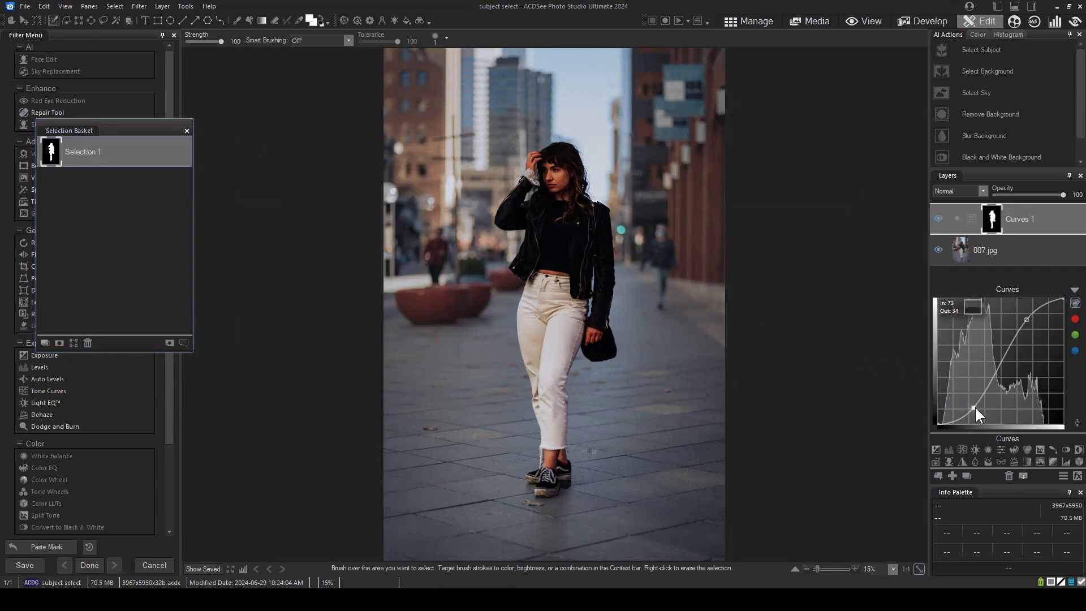
pyautogui.moveTo(975, 405); pyautogui.dragTo(983, 384)
pyautogui.moveTo(1028, 320); pyautogui.dragTo(1016, 327)
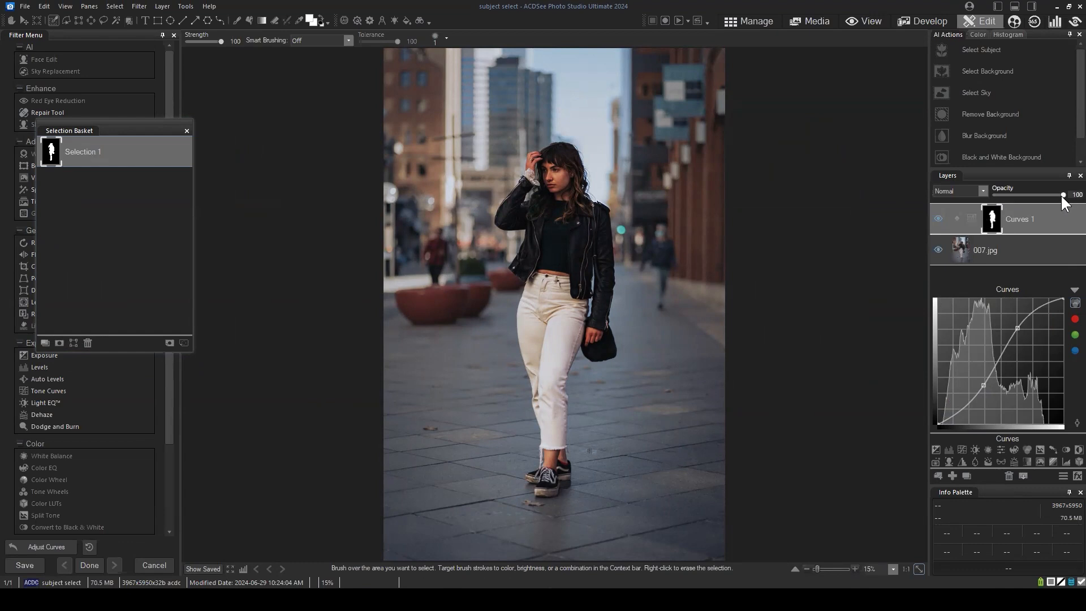
pyautogui.moveTo(1061, 195); pyautogui.dragTo(1039, 194)
pyautogui.moveTo(1016, 328); pyautogui.dragTo(1018, 330)
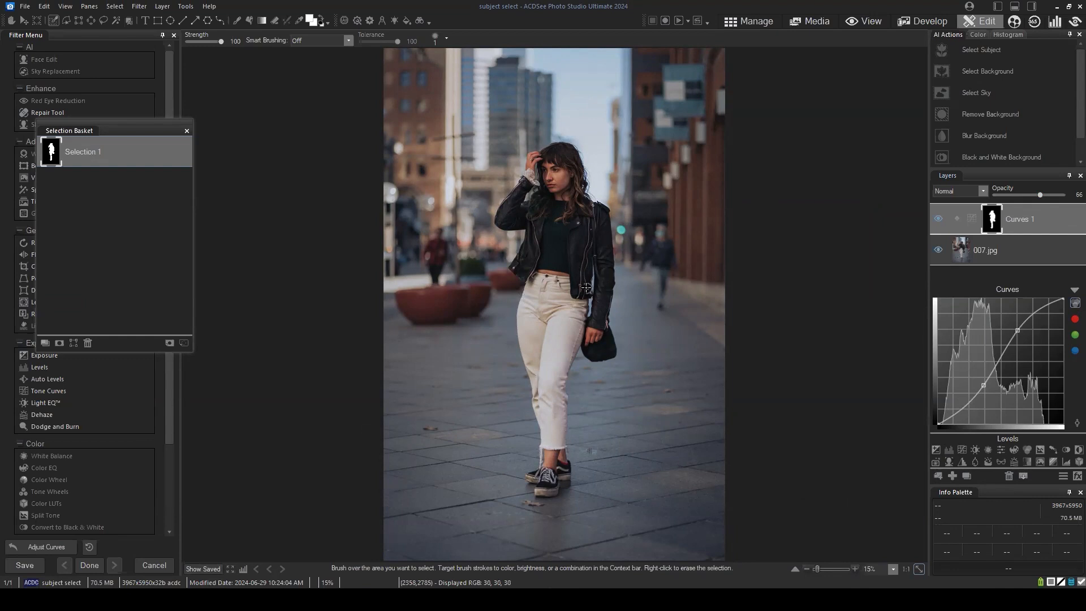
# Step: Compare the edit with the saved image, then with the Curves layer hidden and shown
pyautogui.click(201, 569)
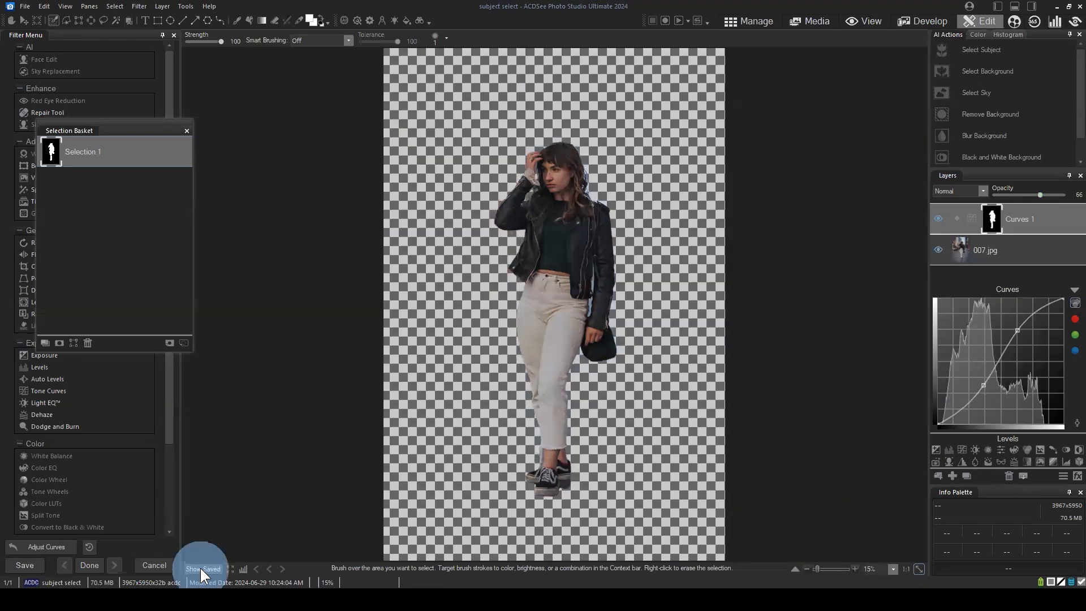
pyautogui.click(939, 217)
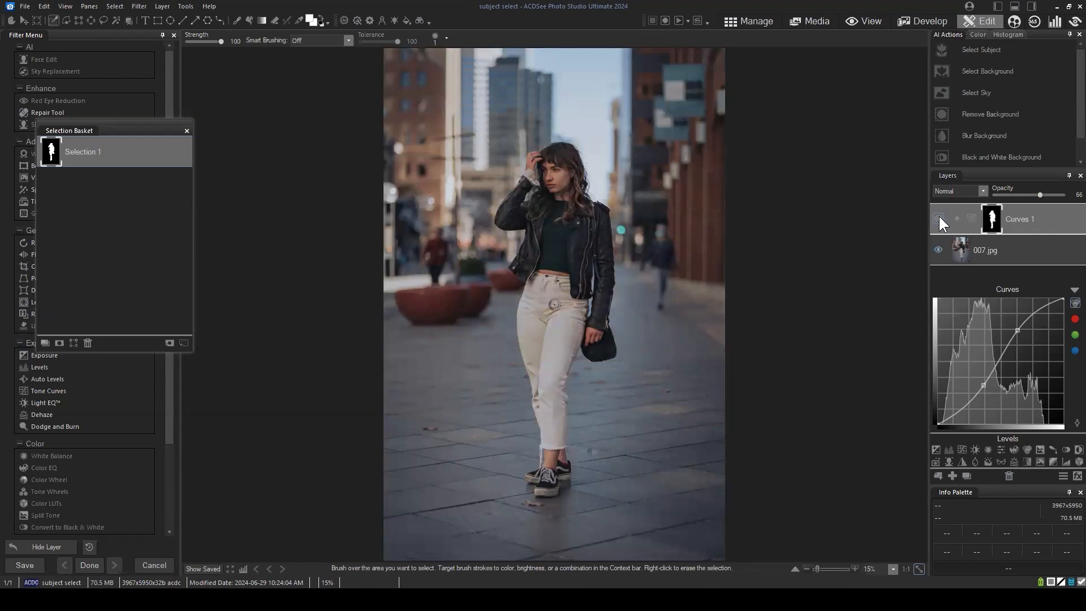
pyautogui.click(939, 216)
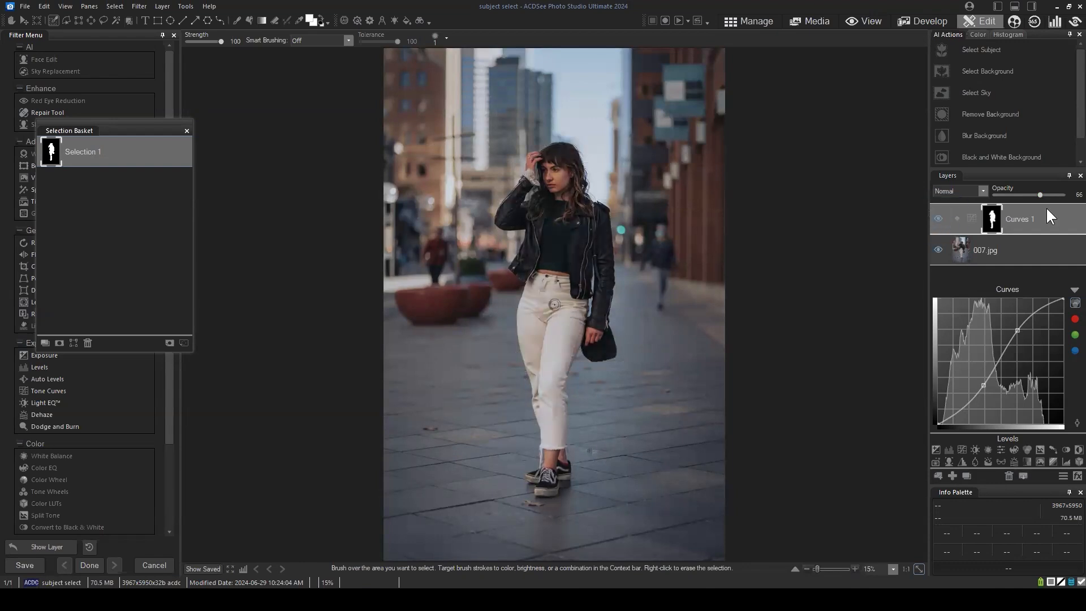
# Step: Raise the Curves layer's opacity to 77, compare the image with and without the layer, and collapse its settings
pyautogui.moveTo(1040, 191); pyautogui.dragTo(1046, 195)
pyautogui.moveTo(1046, 195); pyautogui.dragTo(1047, 193)
pyautogui.click(938, 219)
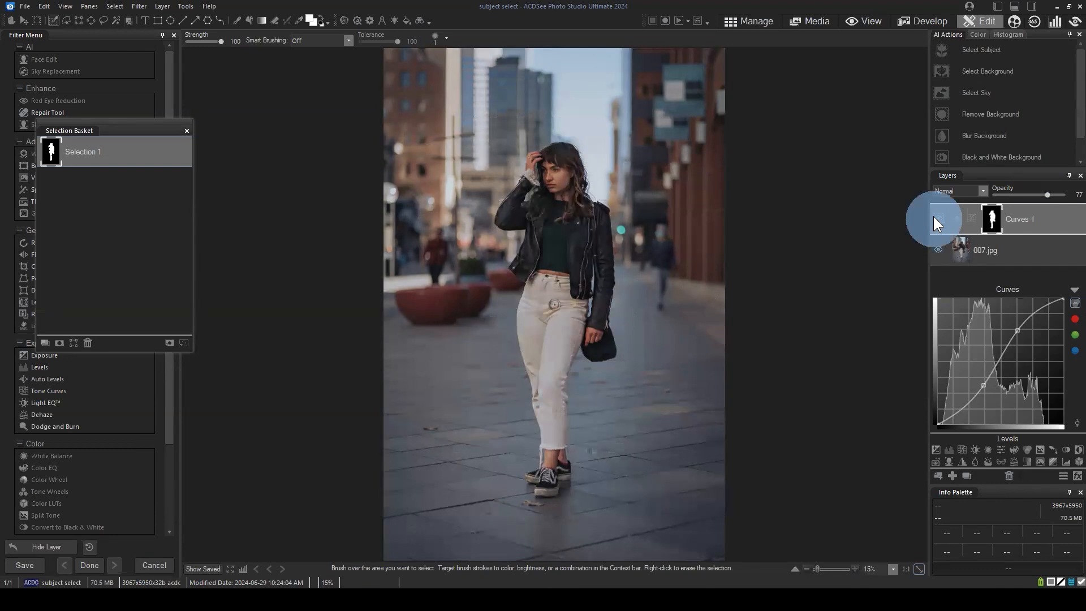
pyautogui.click(938, 218)
pyautogui.click(1069, 290)
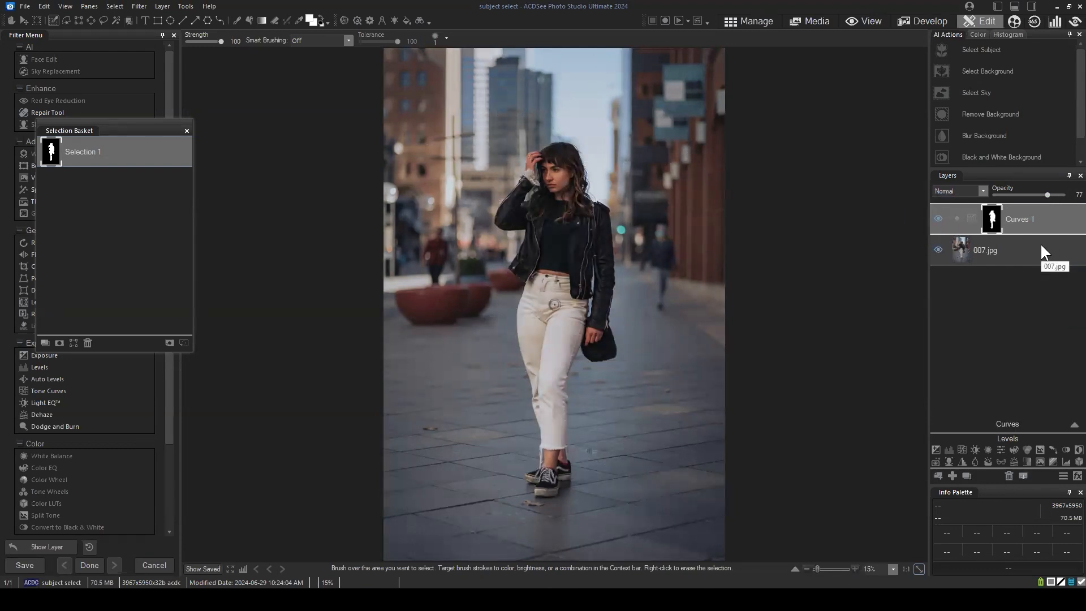
# Step: Add a Clarity adjustment layer above the Curves layer and set its Clarity to 100
pyautogui.click(1000, 459)
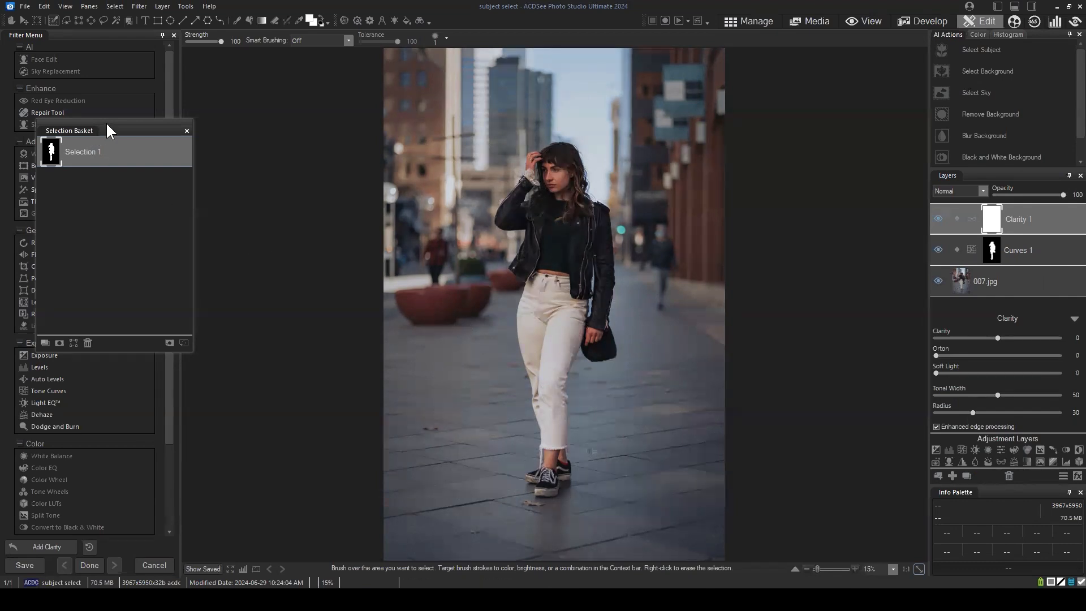
pyautogui.moveTo(110, 130); pyautogui.dragTo(767, 172)
pyautogui.click(1030, 222)
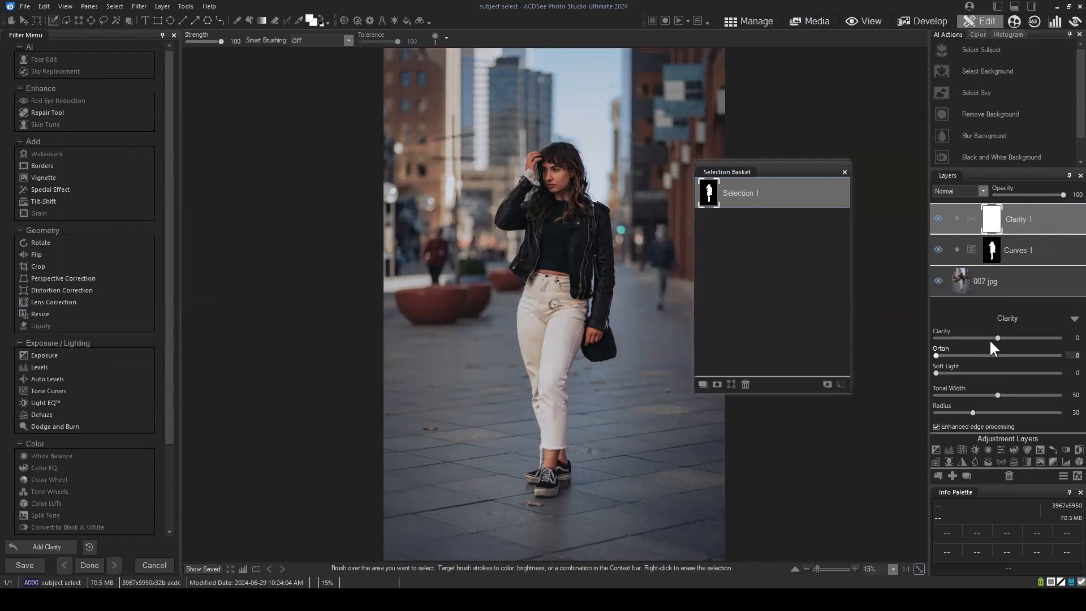
pyautogui.moveTo(997, 338); pyautogui.dragTo(1068, 338)
pyautogui.click(786, 172)
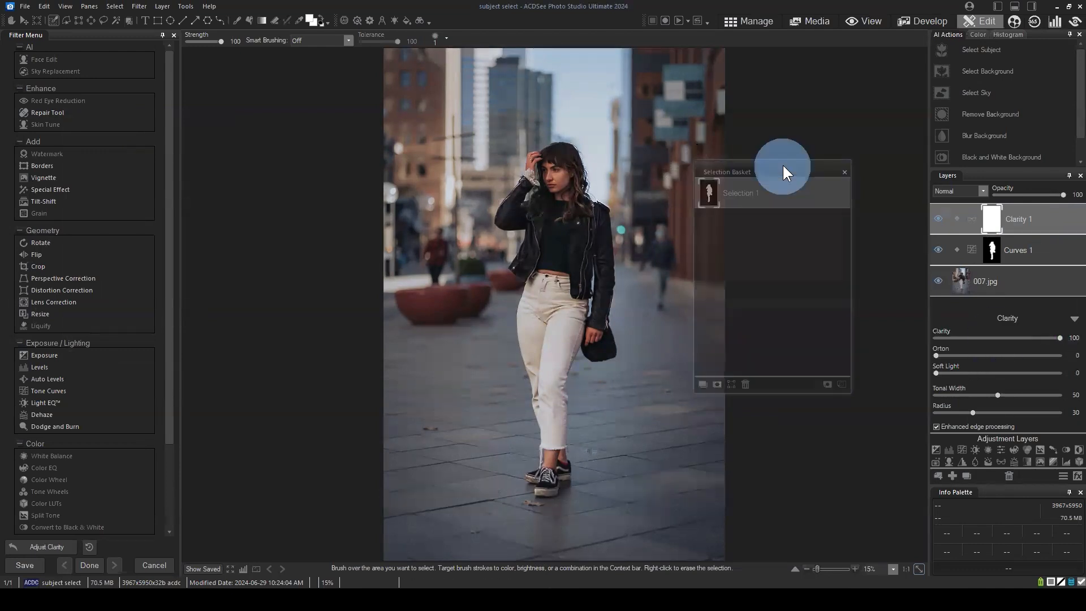
pyautogui.moveTo(785, 170); pyautogui.dragTo(815, 142)
# Step: Examine the Clarity layer's effect up close on the pavement, legs and upper body by toggling its visibility
pyautogui.scroll(1, 618, 156)
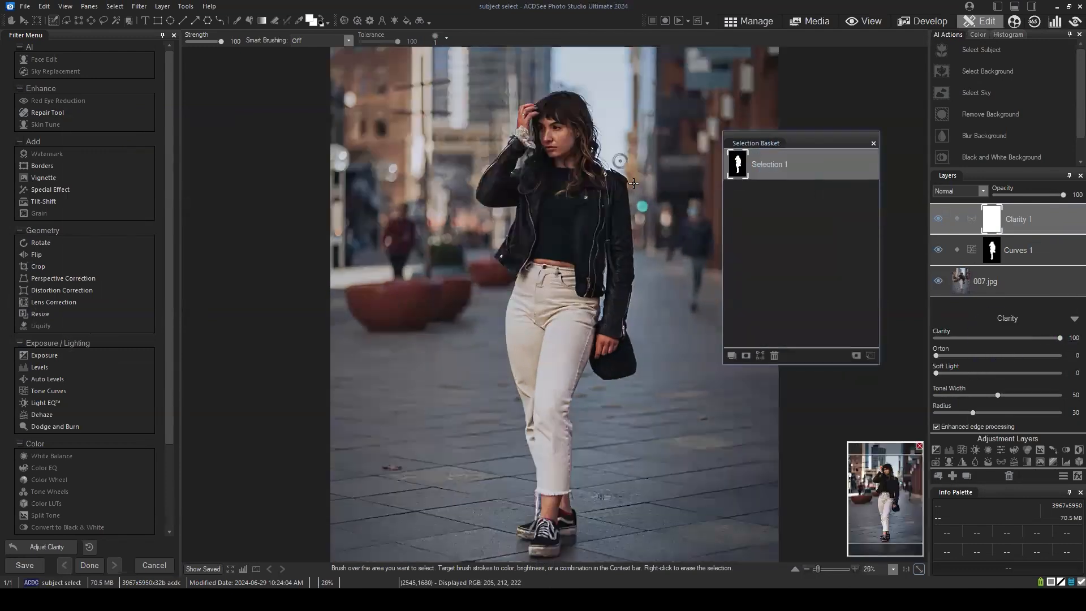
pyautogui.scroll(1, 752, 362)
pyautogui.moveTo(891, 501); pyautogui.dragTo(892, 524)
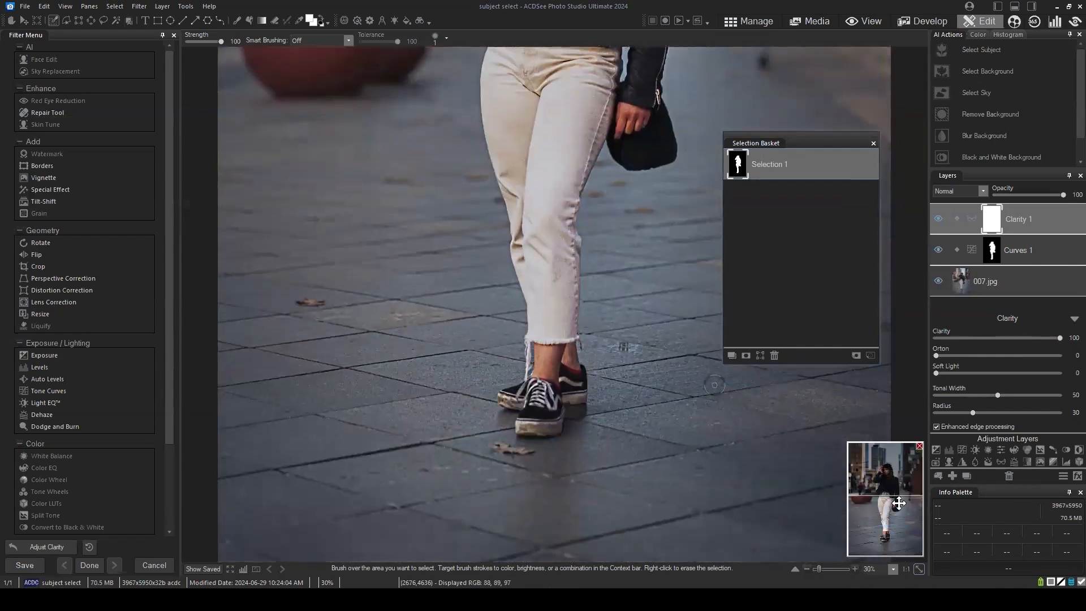
pyautogui.moveTo(878, 475); pyautogui.dragTo(899, 523)
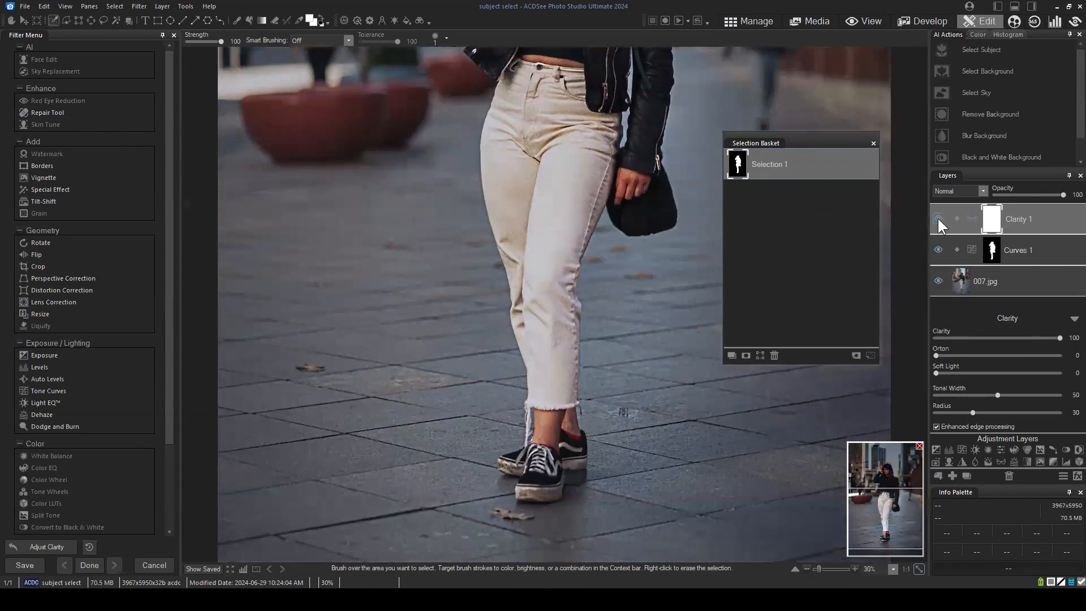
pyautogui.click(938, 218)
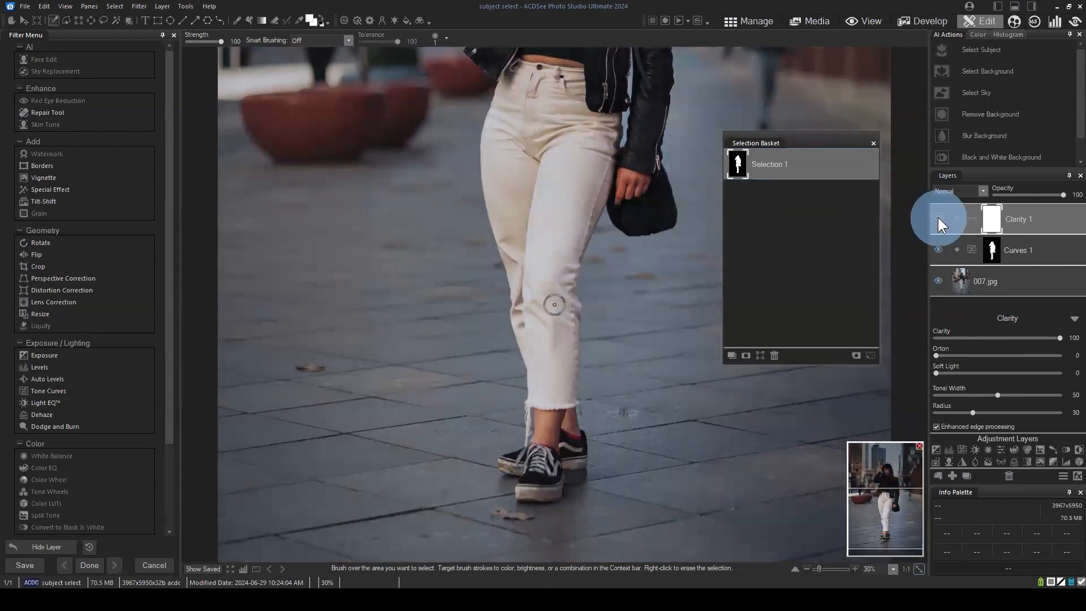
pyautogui.click(938, 218)
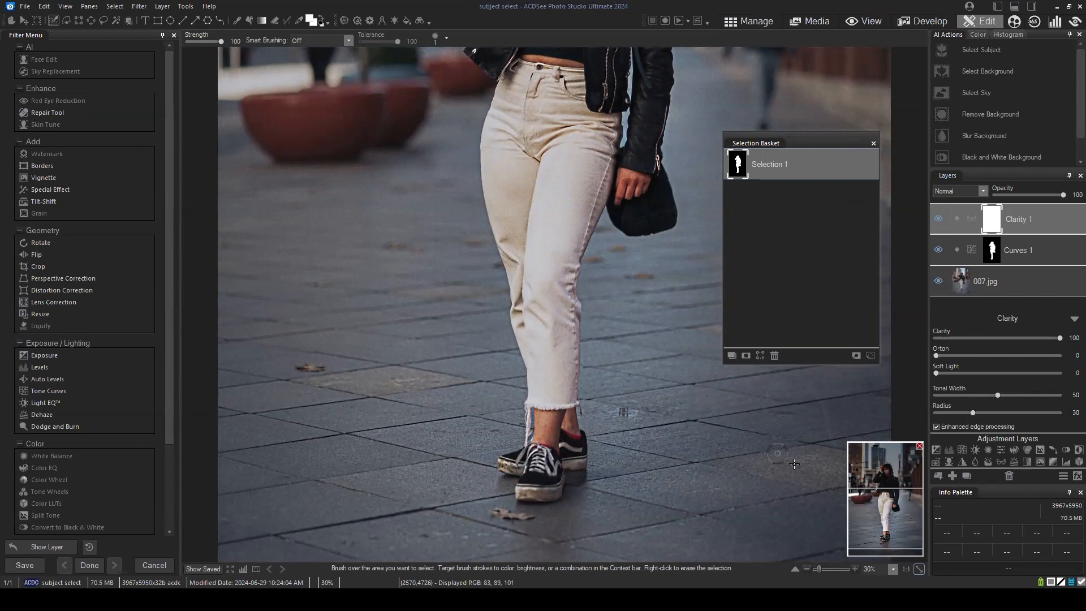
pyautogui.moveTo(890, 520); pyautogui.dragTo(889, 485)
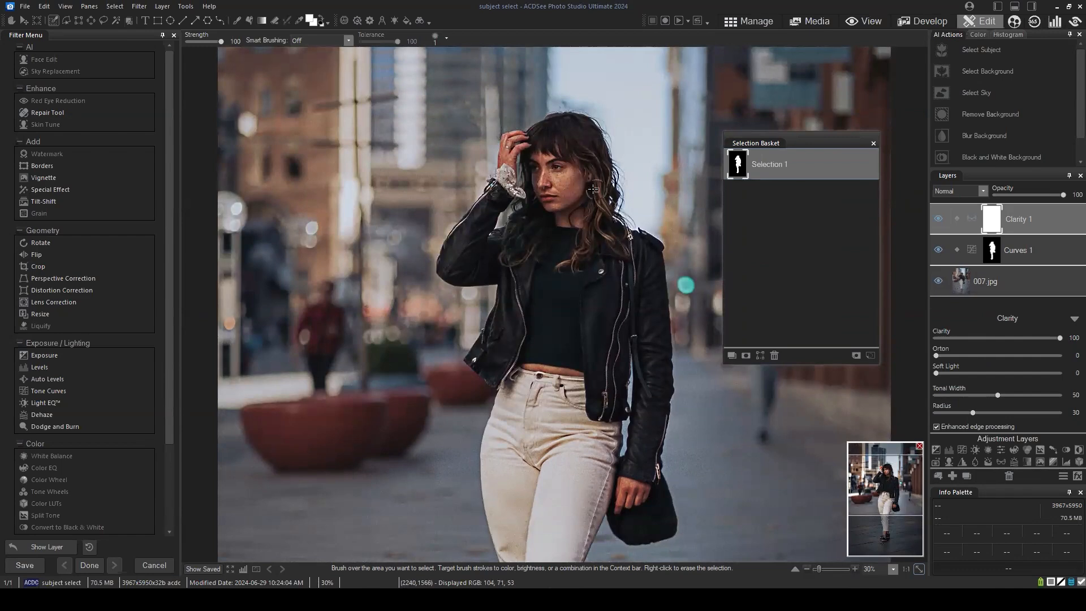
pyautogui.click(939, 218)
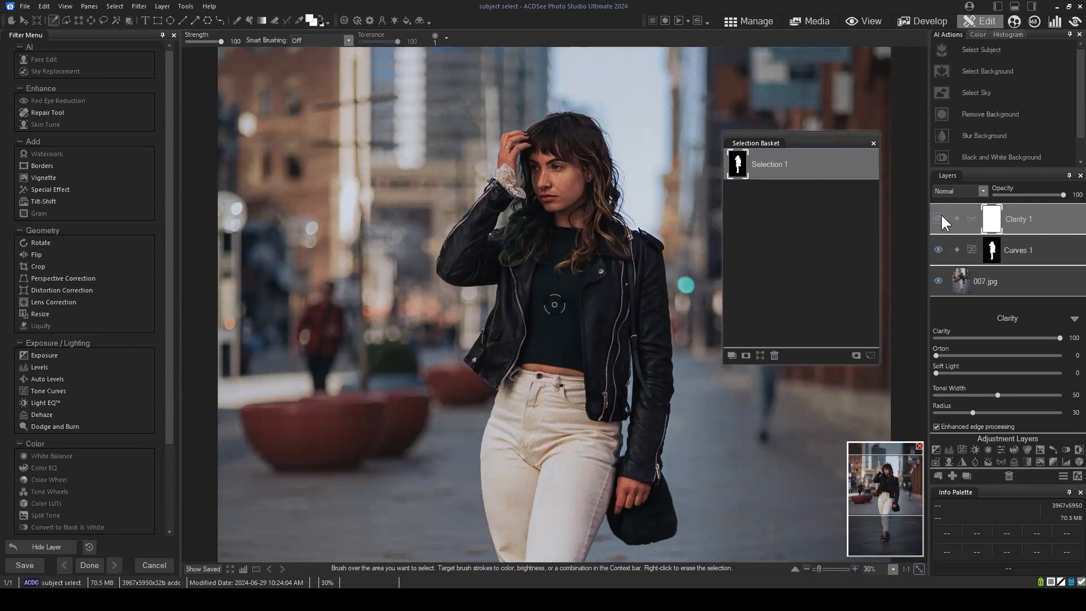
pyautogui.click(937, 218)
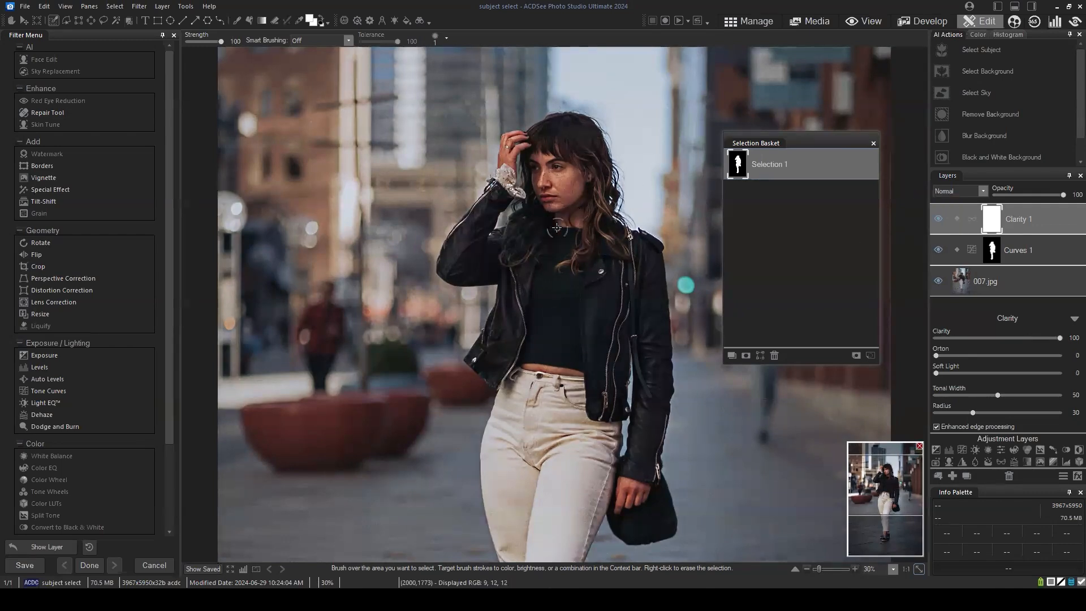
# Step: Use Selection 1 from the Selection Basket as the Clarity layer's mask and close the basket
pyautogui.moveTo(829, 143); pyautogui.dragTo(813, 118)
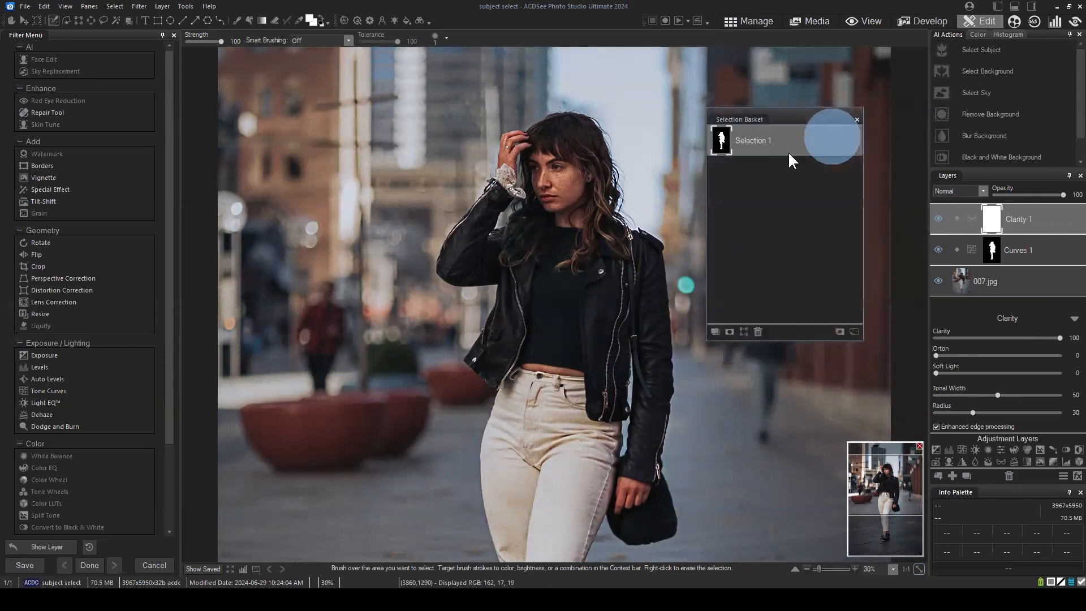
pyautogui.click(729, 331)
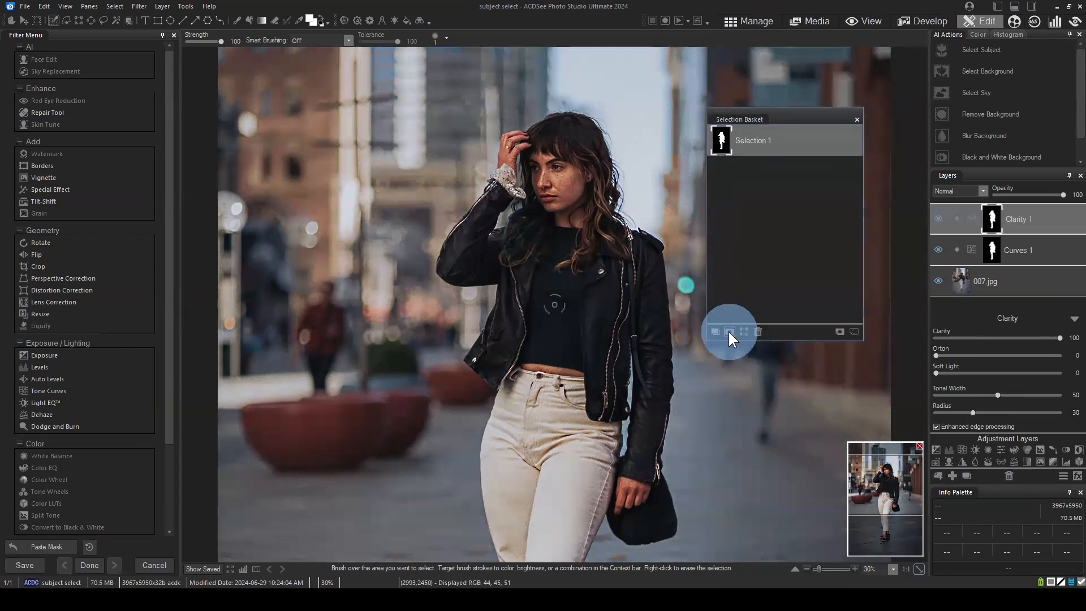
pyautogui.click(1030, 220)
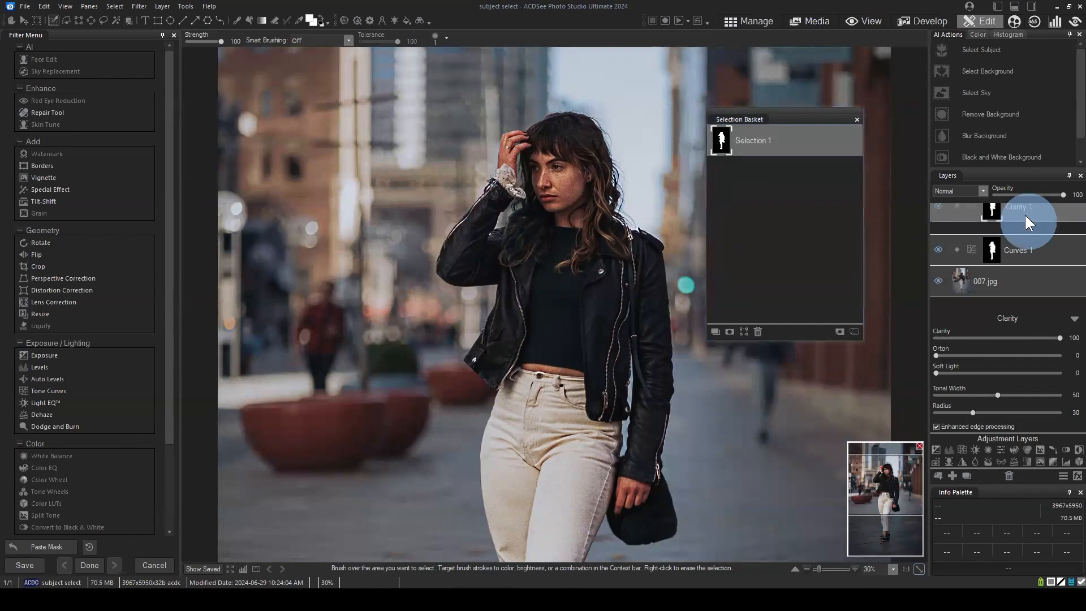
pyautogui.click(857, 120)
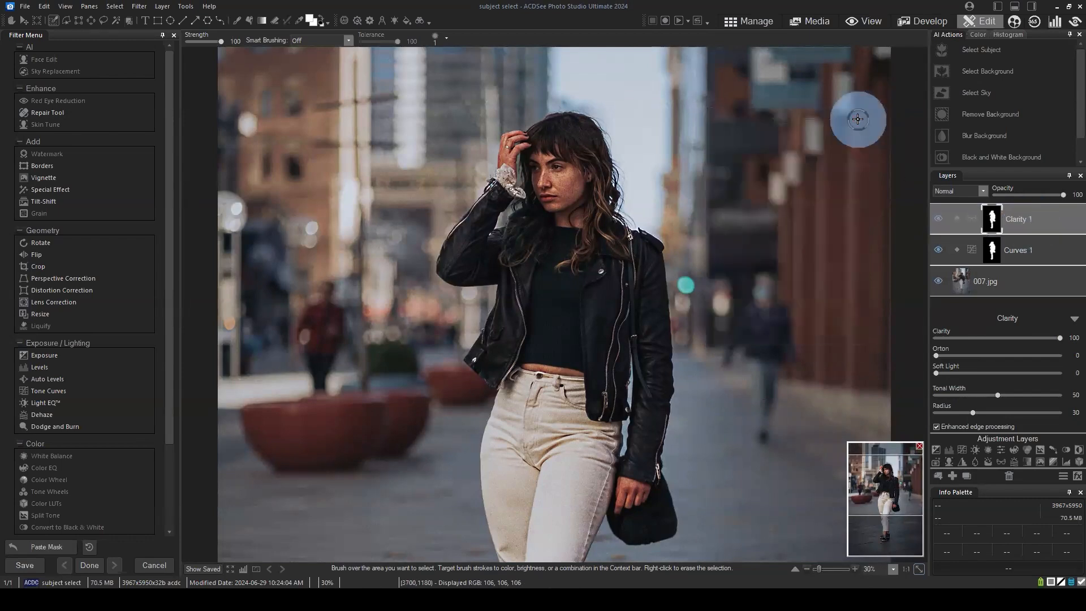
# Step: Reduce the Clarity amount to 18 and compare the image with and without the Clarity layer
pyautogui.click(1060, 338)
pyautogui.moveTo(1061, 338); pyautogui.dragTo(1005, 337)
pyautogui.scroll(-2, 627, 254)
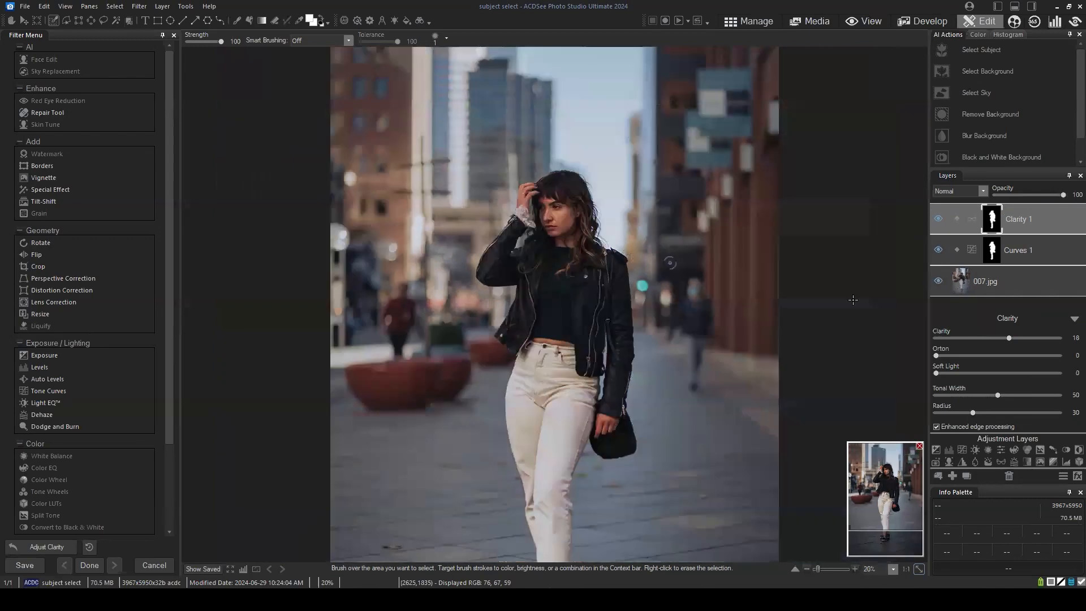
pyautogui.click(937, 219)
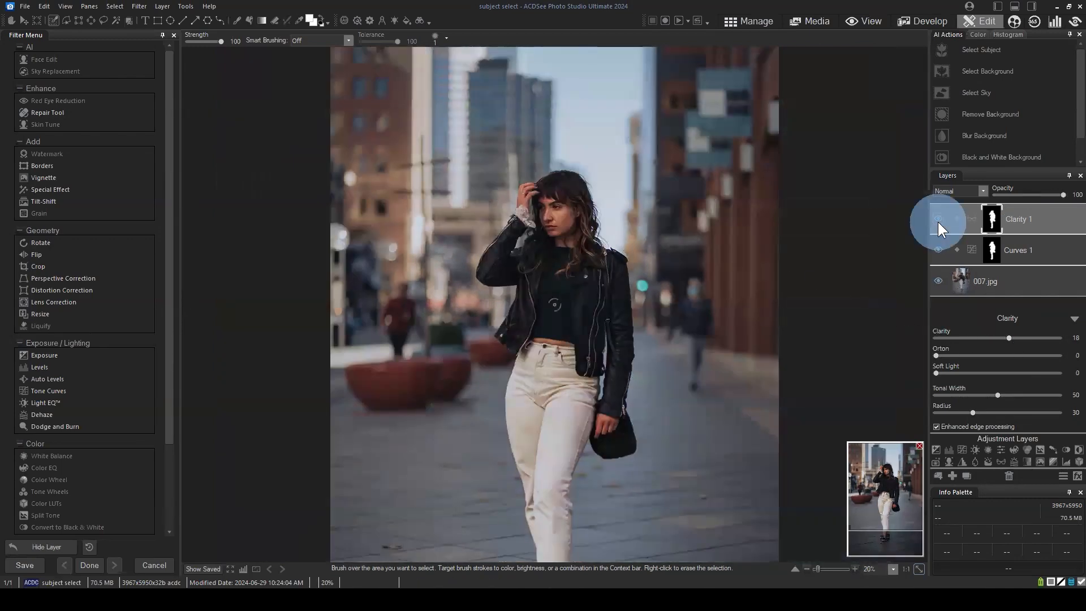
pyautogui.click(938, 219)
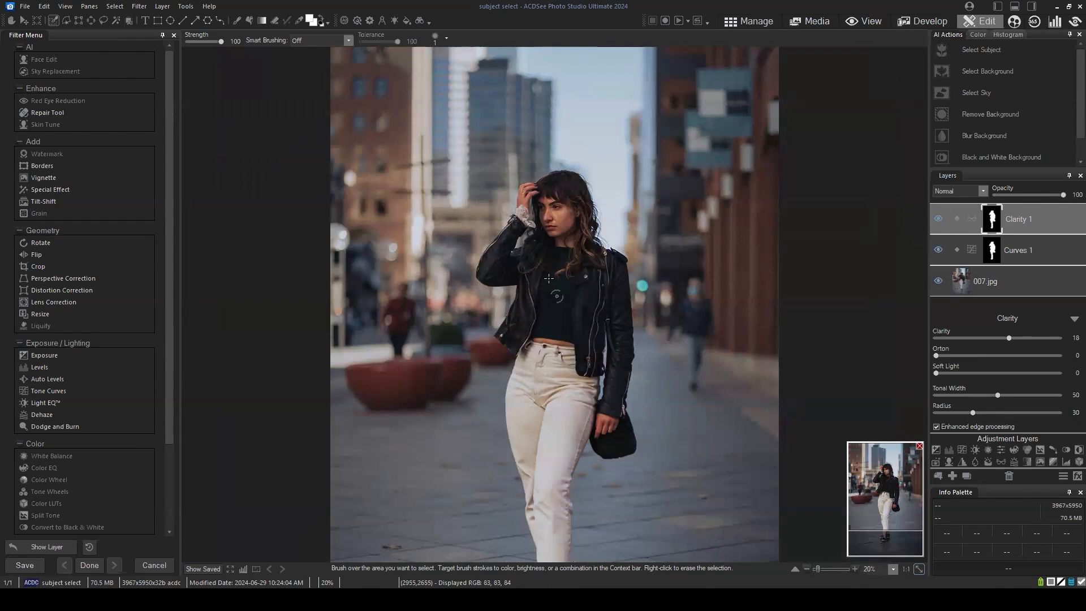
pyautogui.scroll(-2, 549, 277)
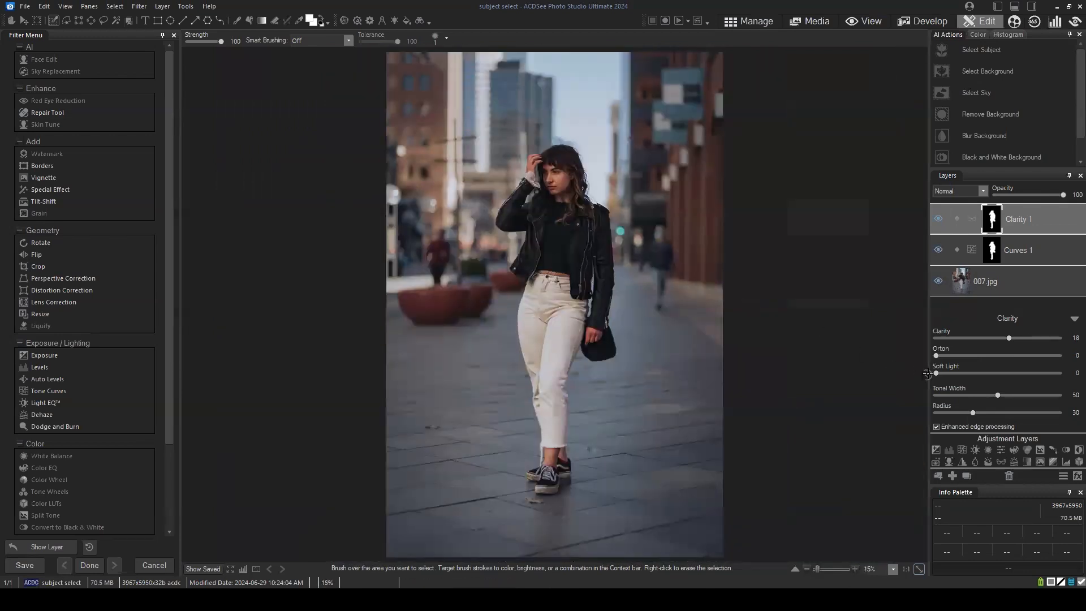
pyautogui.click(1068, 318)
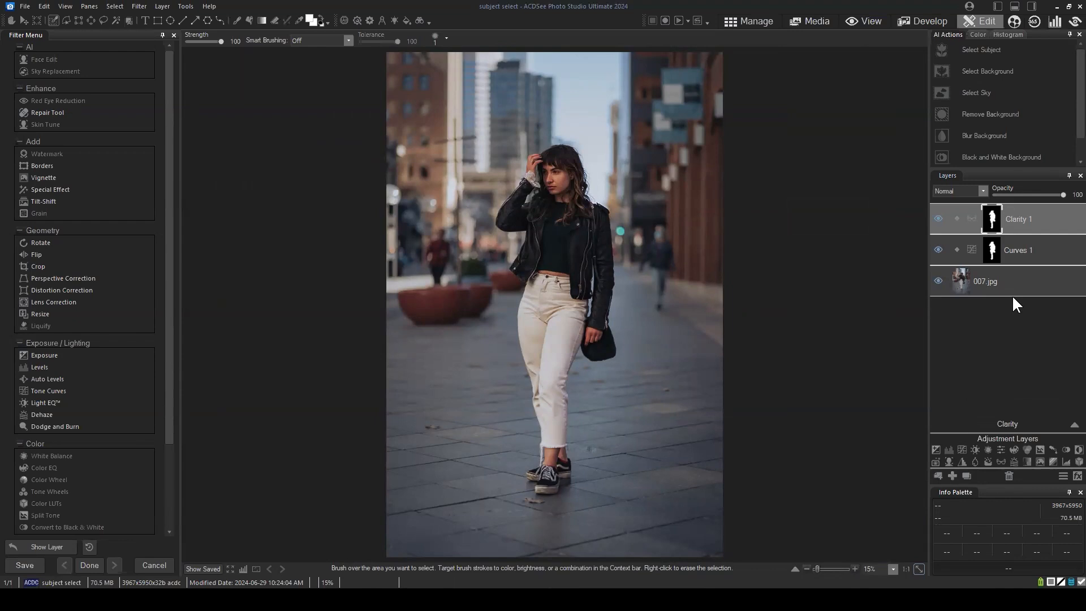
# Step: Add a White Balance adjustment layer and set its Temperature to 14 with Tint at 0
pyautogui.click(986, 451)
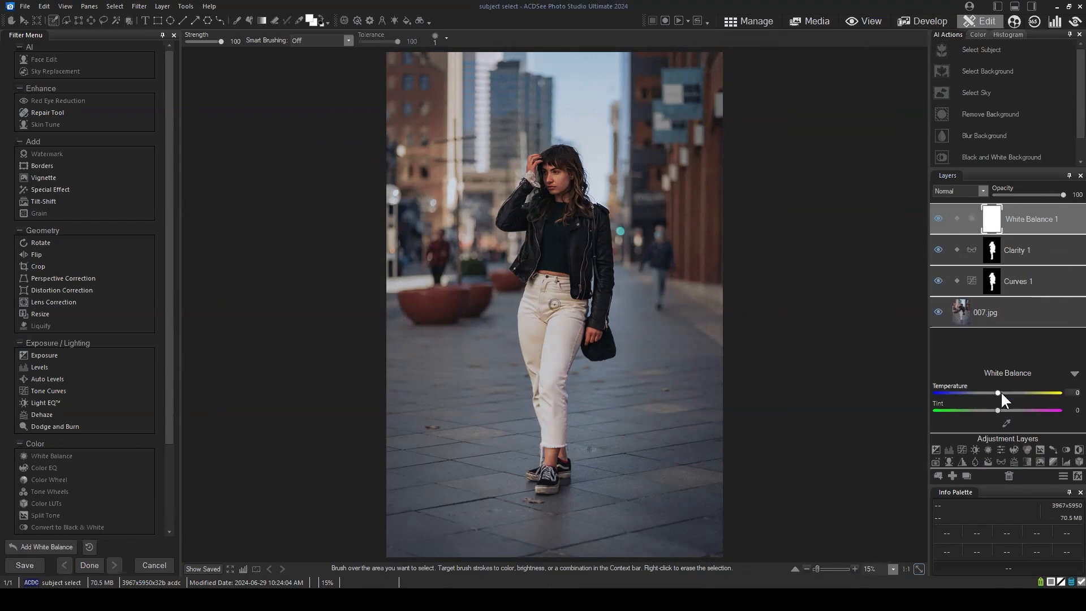
pyautogui.moveTo(1000, 392); pyautogui.dragTo(883, 388)
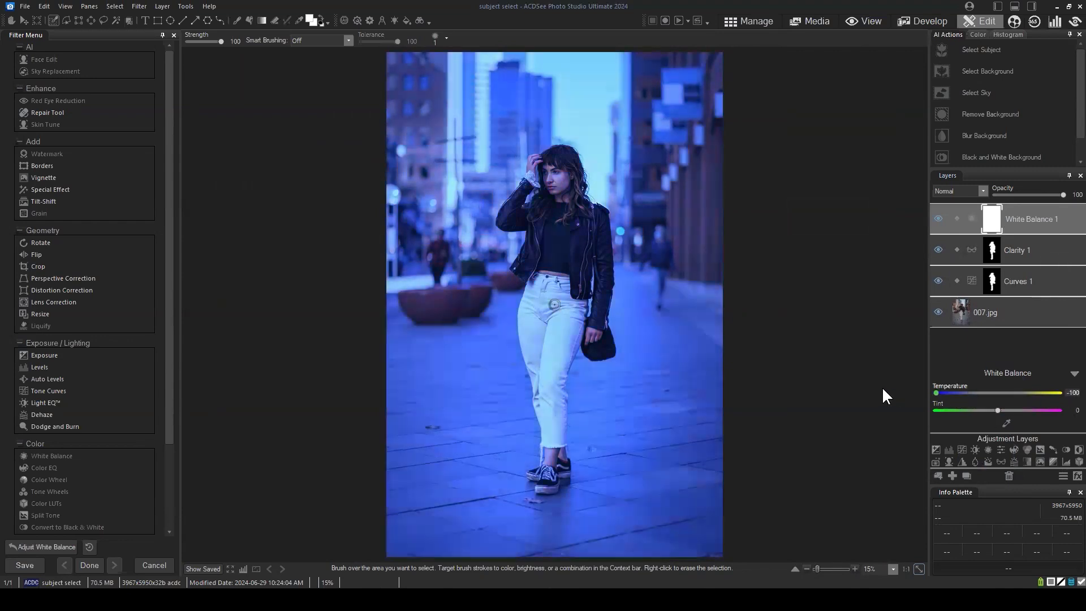
pyautogui.click(975, 391)
pyautogui.moveTo(997, 409)
pyautogui.mouseDown()
pyautogui.moveTo(1071, 408)
pyautogui.moveTo(874, 402)
pyautogui.moveTo(1007, 406)
pyautogui.mouseUp()
pyautogui.doubleClick(1001, 408)
pyautogui.doubleClick(978, 392)
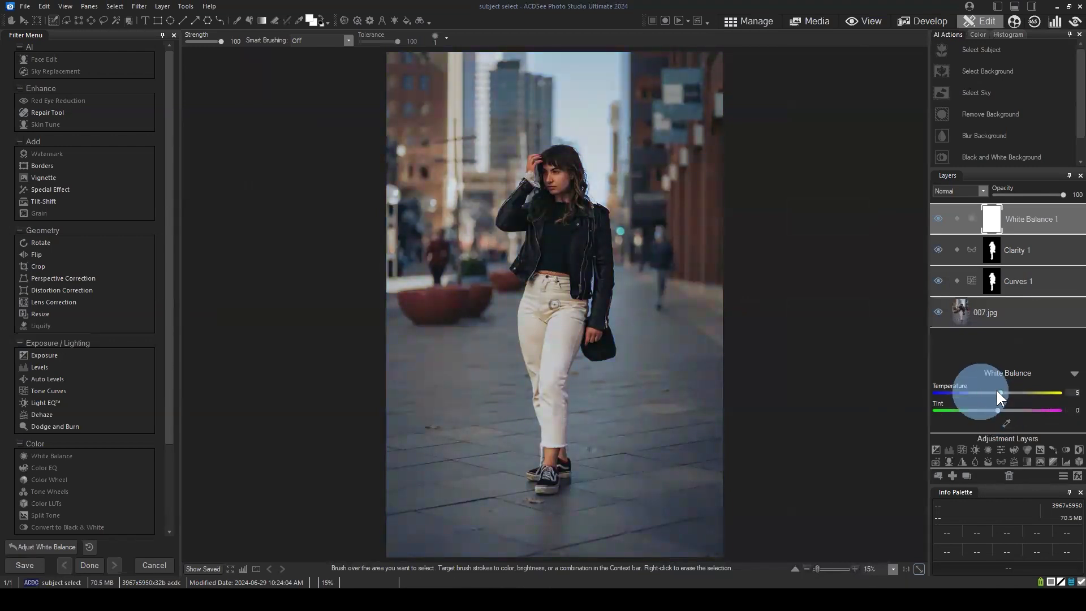
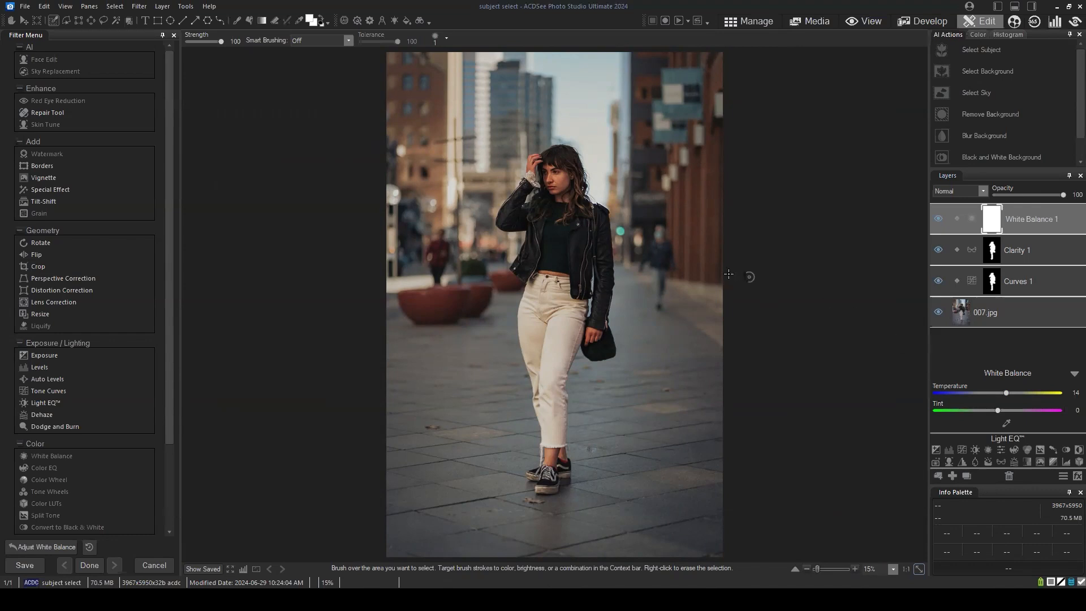
# Step: Toggle the White Balance layer's visibility to compare the image with and without the warmer tone
pyautogui.scroll(1, 728, 274)
pyautogui.scroll(-1, 726, 273)
pyautogui.moveTo(1026, 212)
pyautogui.mouseDown()
pyautogui.moveTo(1058, 215)
pyautogui.moveTo(1041, 215)
pyautogui.mouseUp()
pyautogui.click(936, 220)
pyautogui.click(935, 219)
pyautogui.click(935, 220)
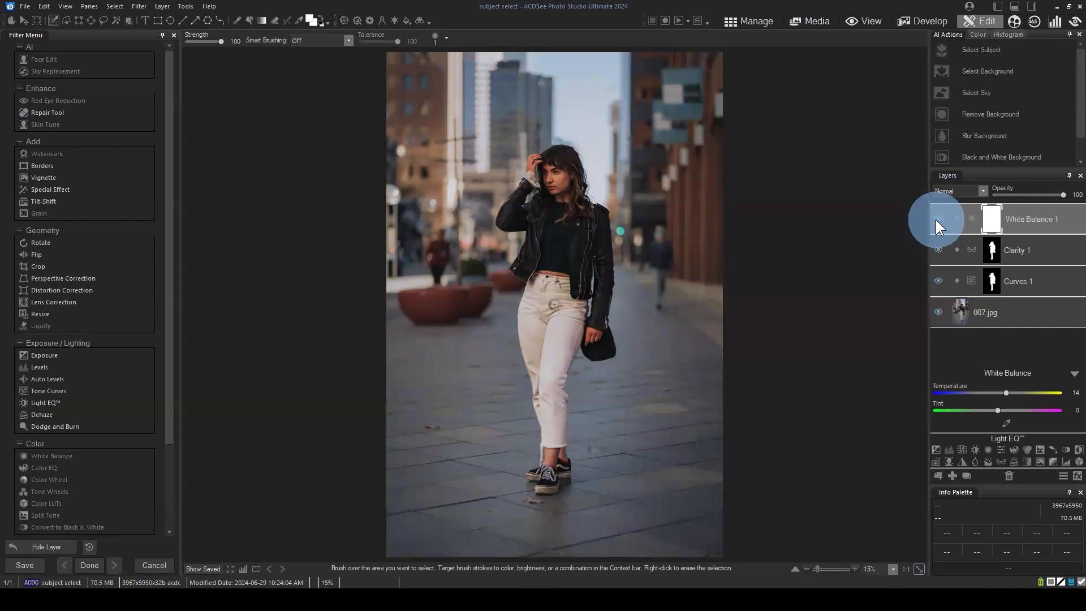
pyautogui.click(935, 220)
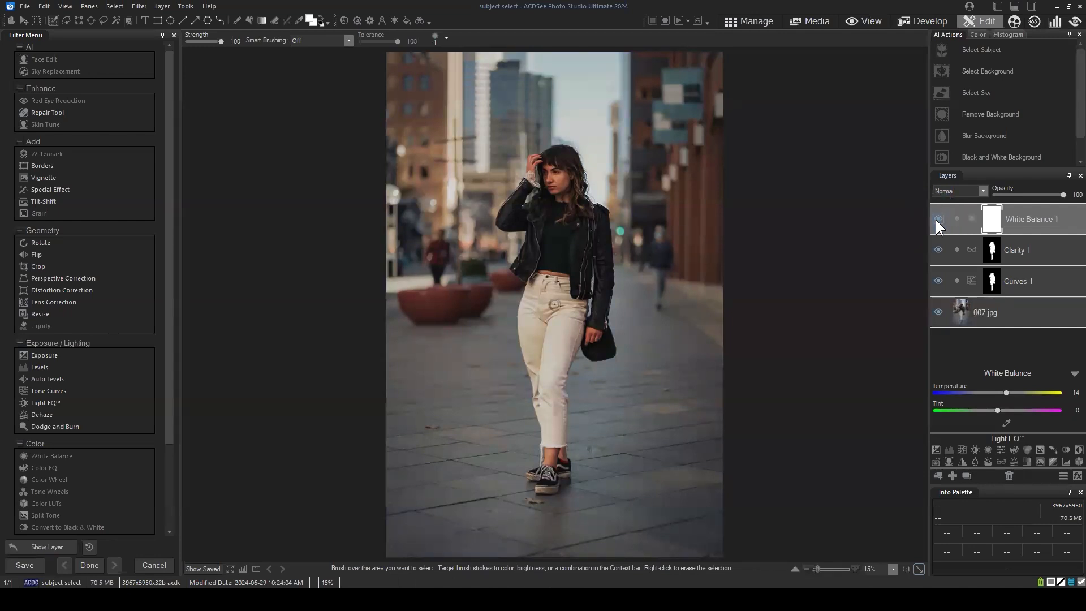
# Step: Use Selection 1 from the Selection Basket as the White Balance layer's mask and close the basket
pyautogui.click(115, 7)
pyautogui.click(147, 182)
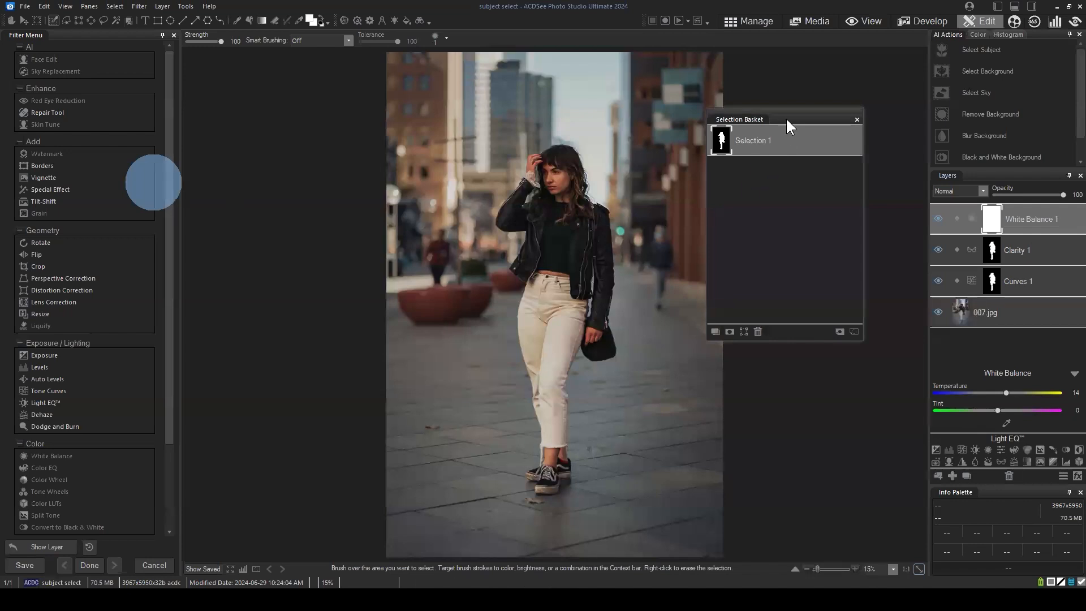
pyautogui.moveTo(789, 112); pyautogui.dragTo(820, 66)
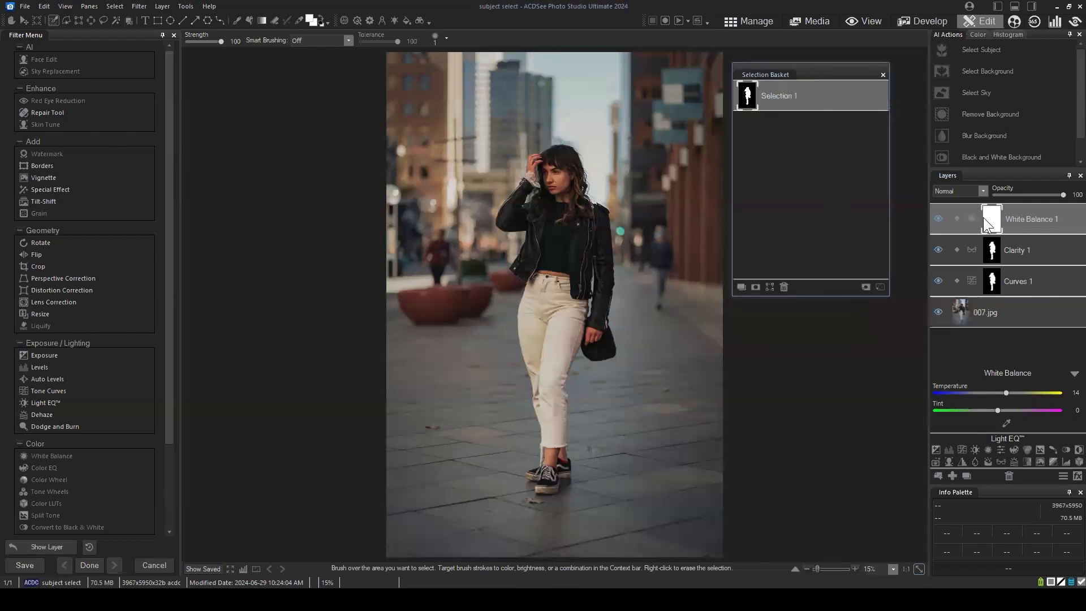
pyautogui.click(937, 218)
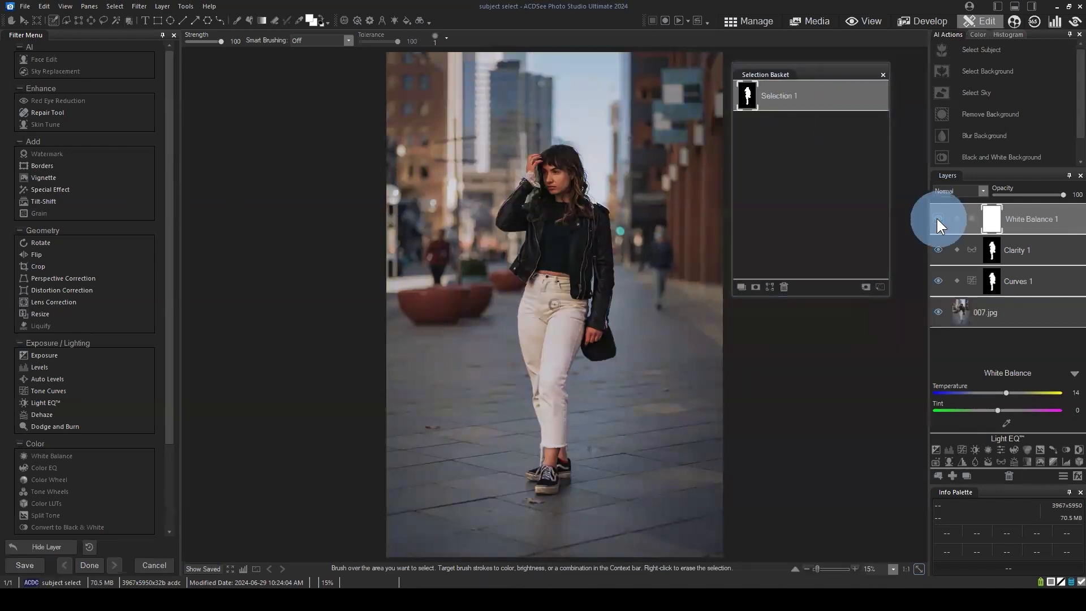
pyautogui.click(937, 218)
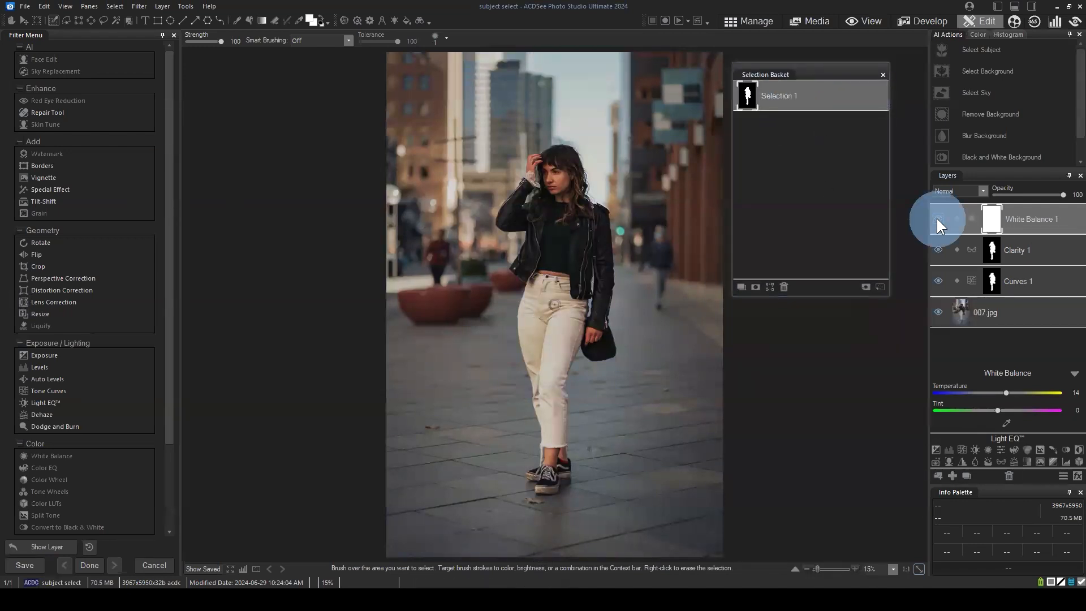
pyautogui.click(755, 286)
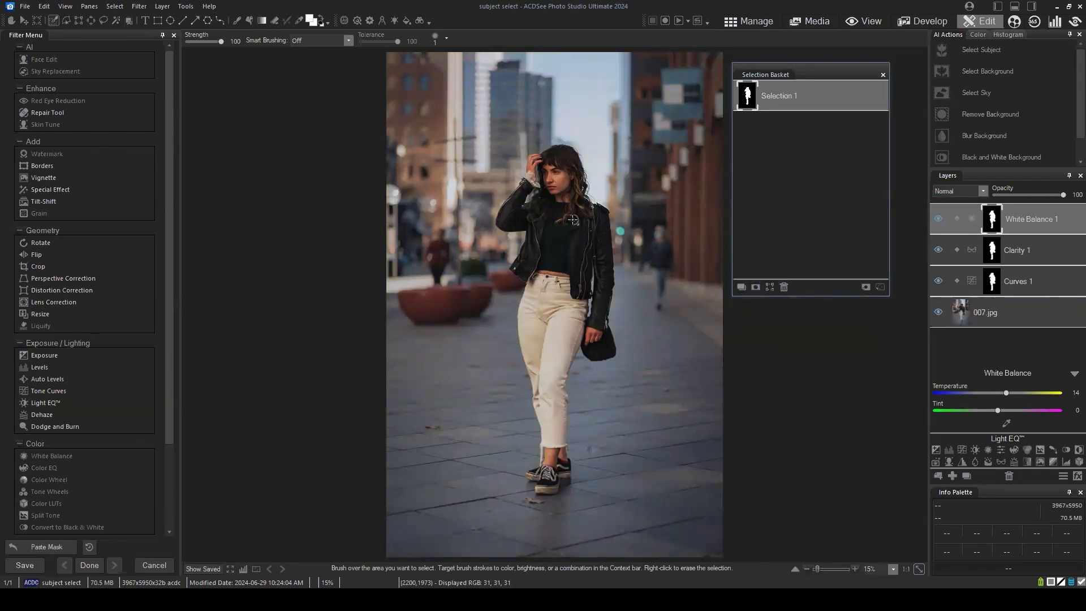
pyautogui.moveTo(830, 72); pyautogui.dragTo(822, 105)
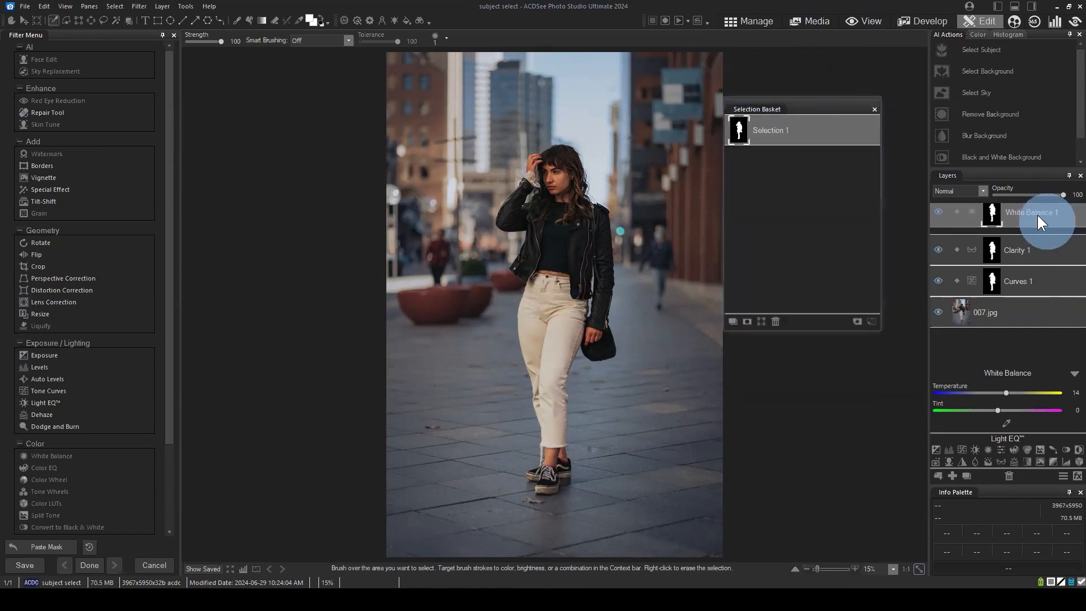
pyautogui.click(874, 109)
# Step: Review the settings of the Clarity and Curves layers and collapse the Curves settings
pyautogui.click(1044, 248)
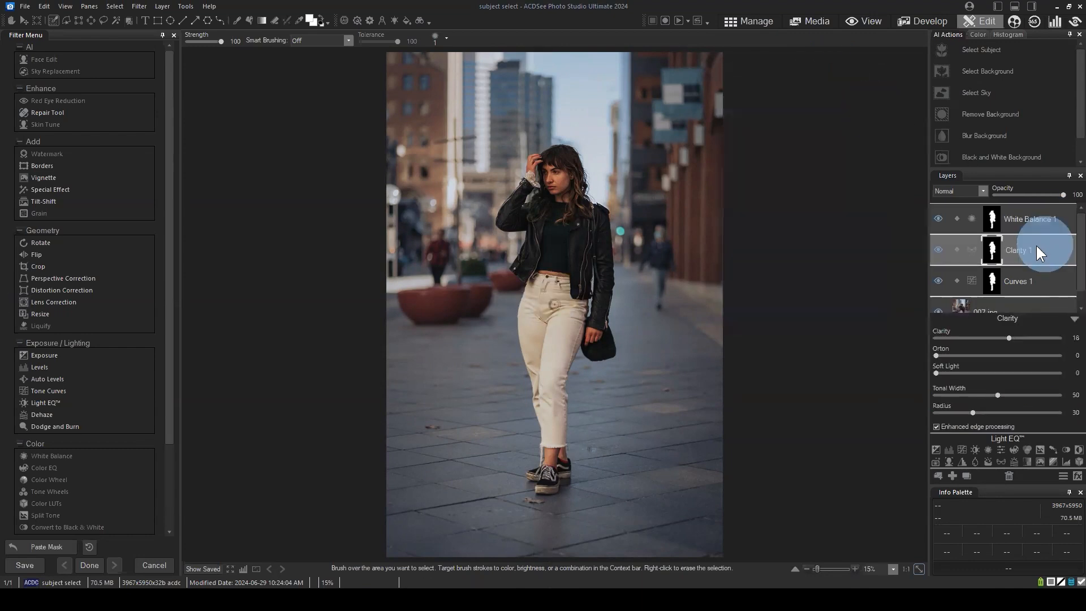
pyautogui.click(1036, 284)
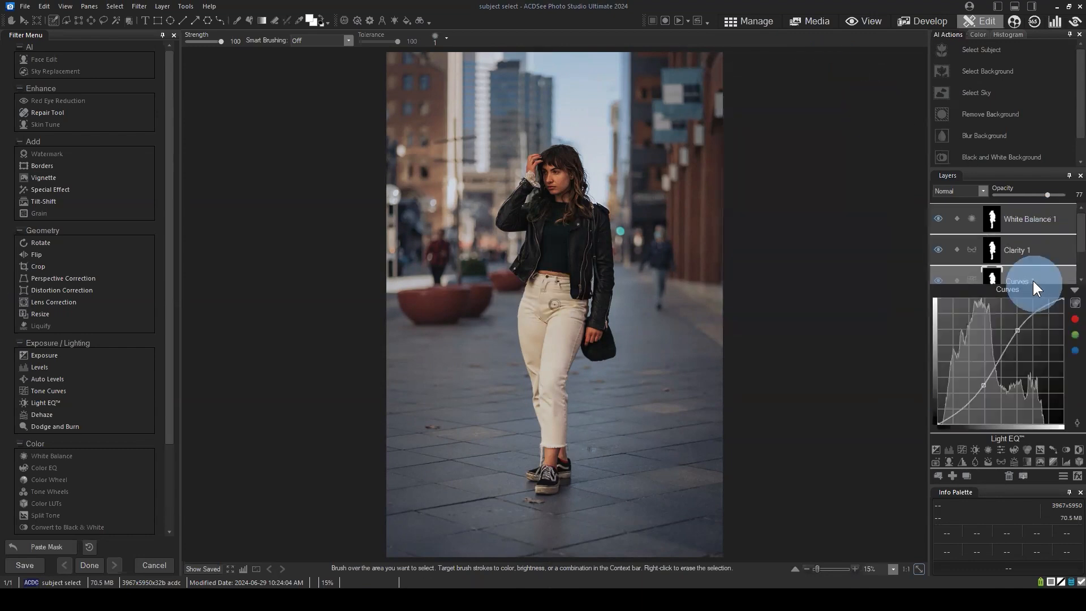
pyautogui.click(1074, 290)
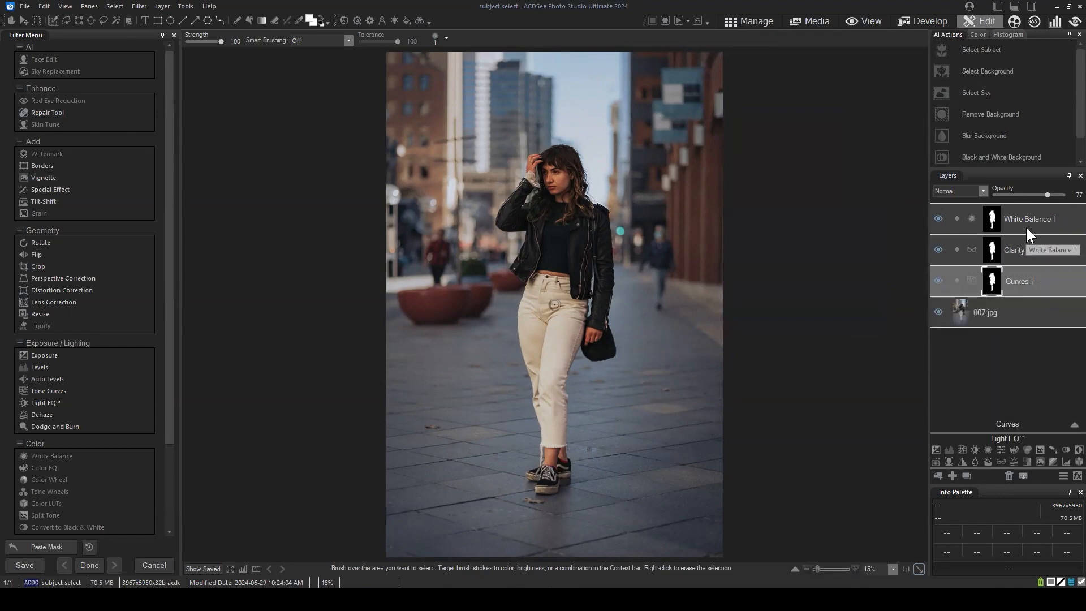
pyautogui.click(207, 569)
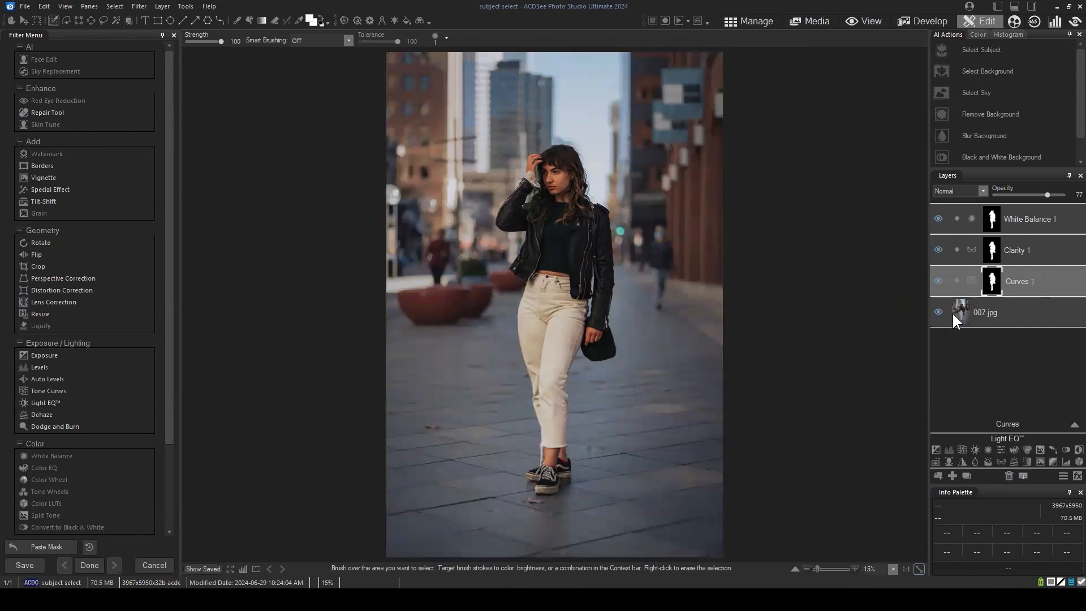
# Step: Hide the White Balance, Clarity and Curves layers and show them again one by one to compare with the original photo
pyautogui.click(938, 219)
pyautogui.click(938, 250)
pyautogui.click(938, 281)
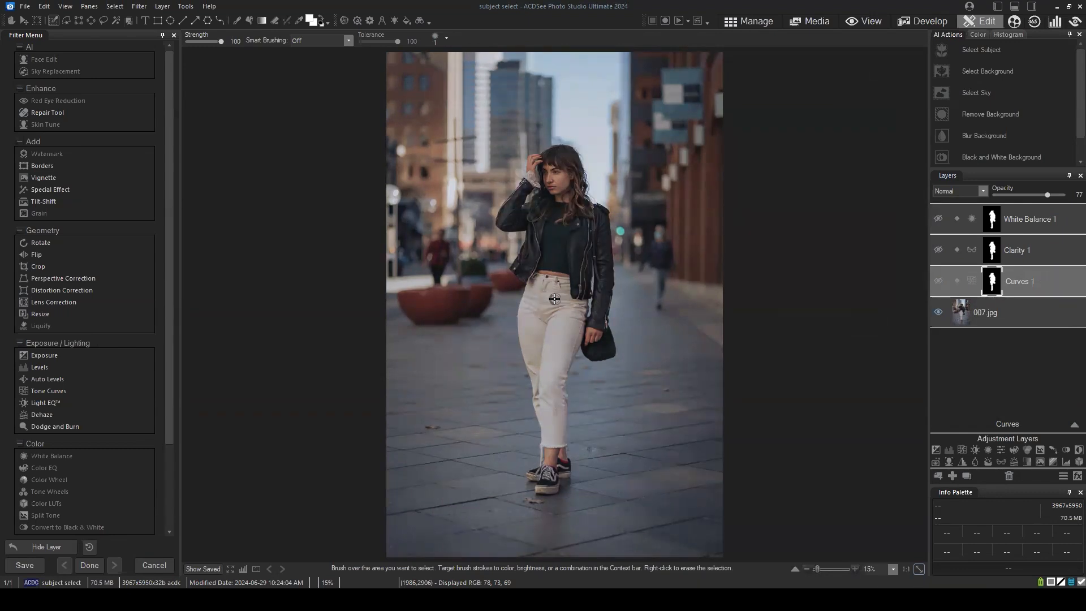
pyautogui.click(939, 283)
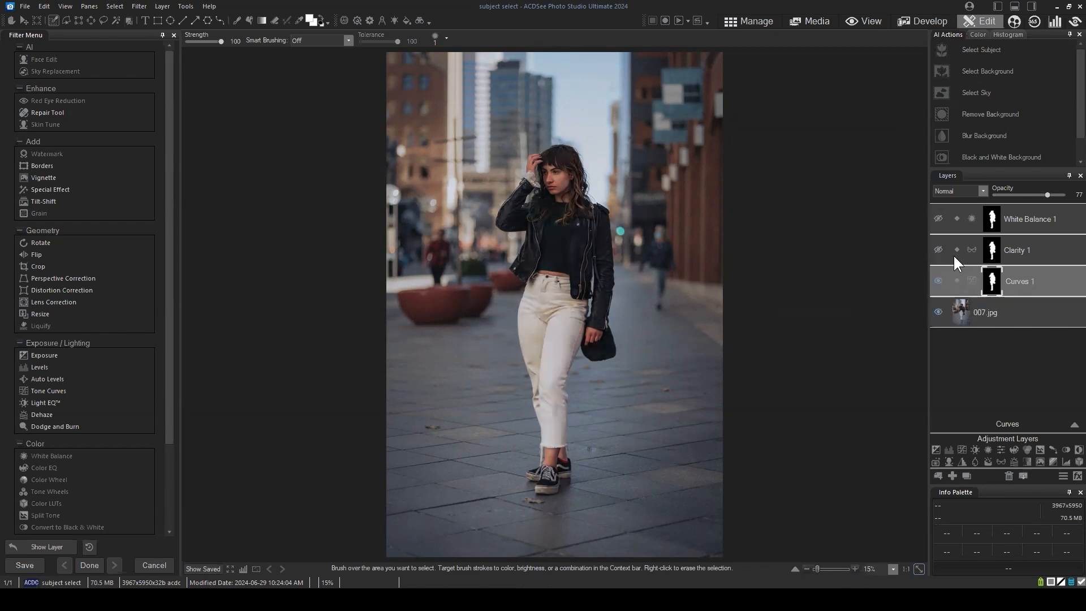
pyautogui.click(938, 249)
# Step: Select the 007.jpg layer, save the layered image and collapse the White Balance settings
pyautogui.click(997, 320)
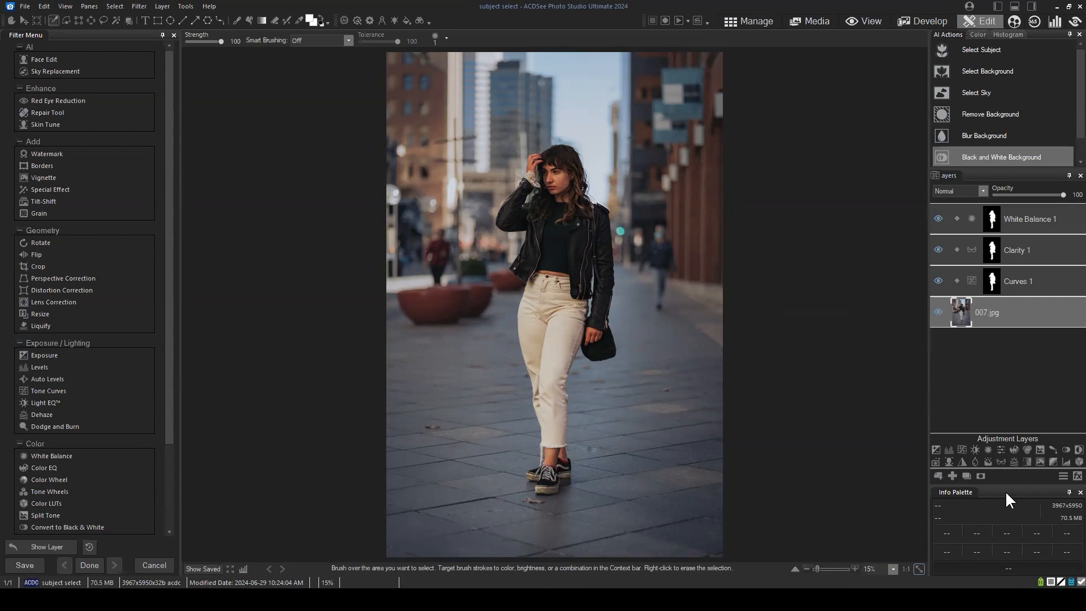
pyautogui.click(26, 6)
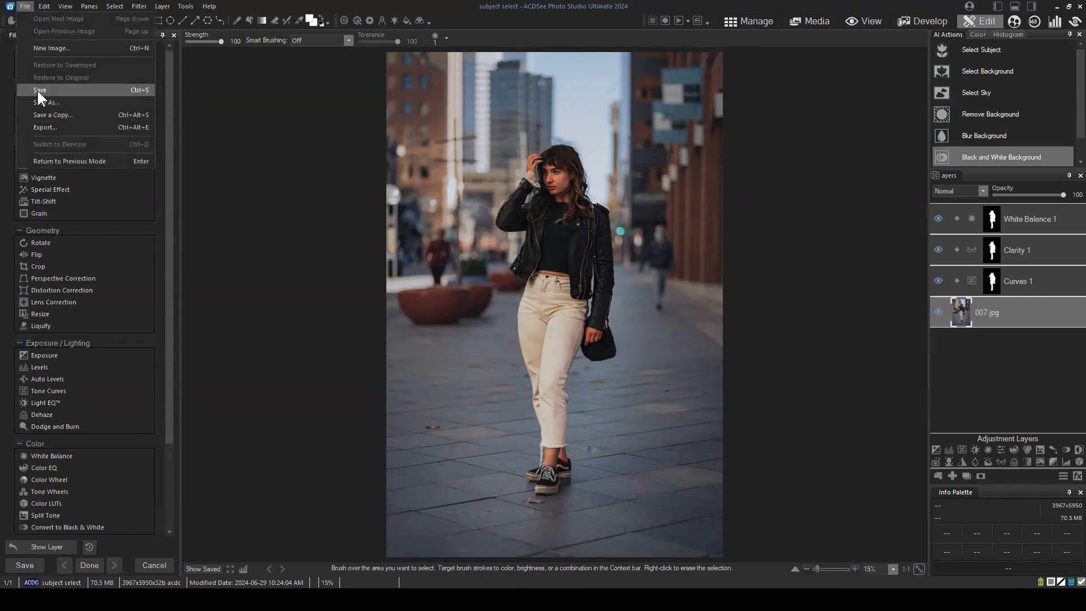
pyautogui.click(37, 89)
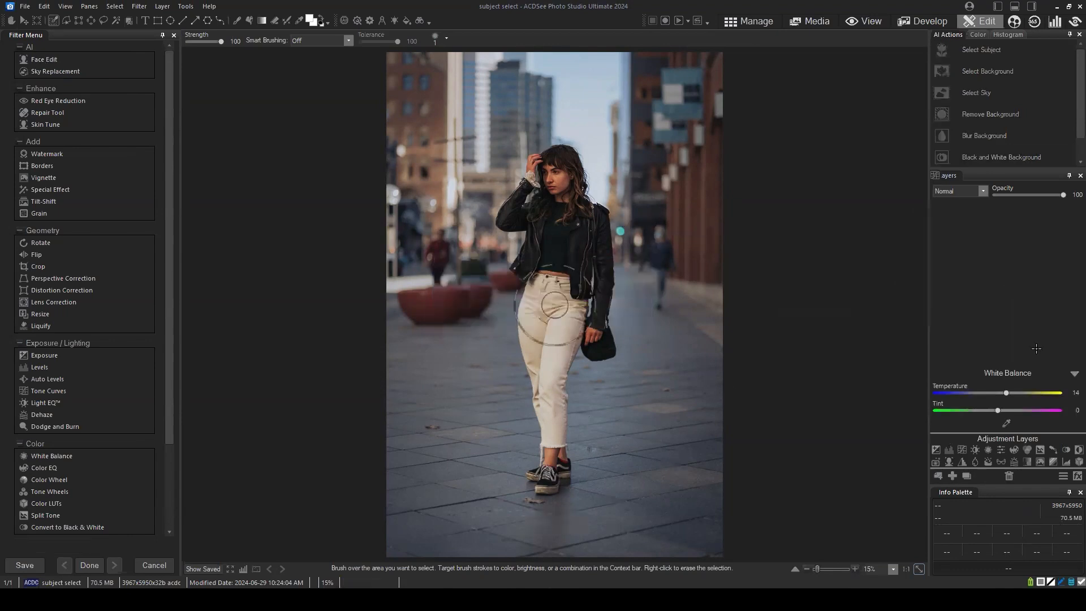
pyautogui.click(1073, 374)
# Step: Look through the Clothing folder in Manage mode and reopen the subject select file from the edits folder in Edit mode
pyautogui.click(745, 17)
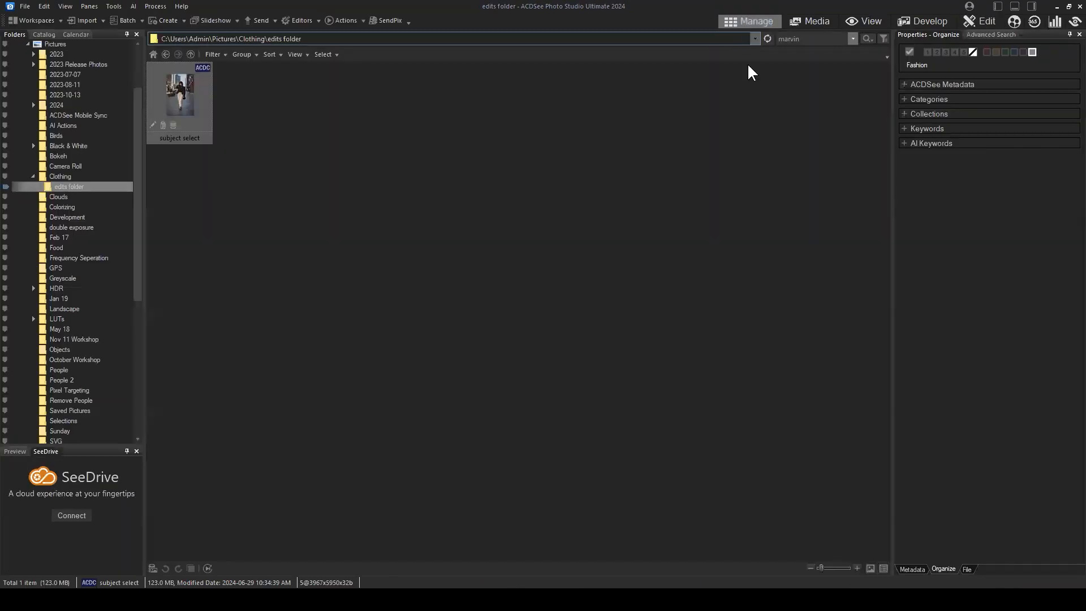
pyautogui.click(421, 346)
pyautogui.click(165, 55)
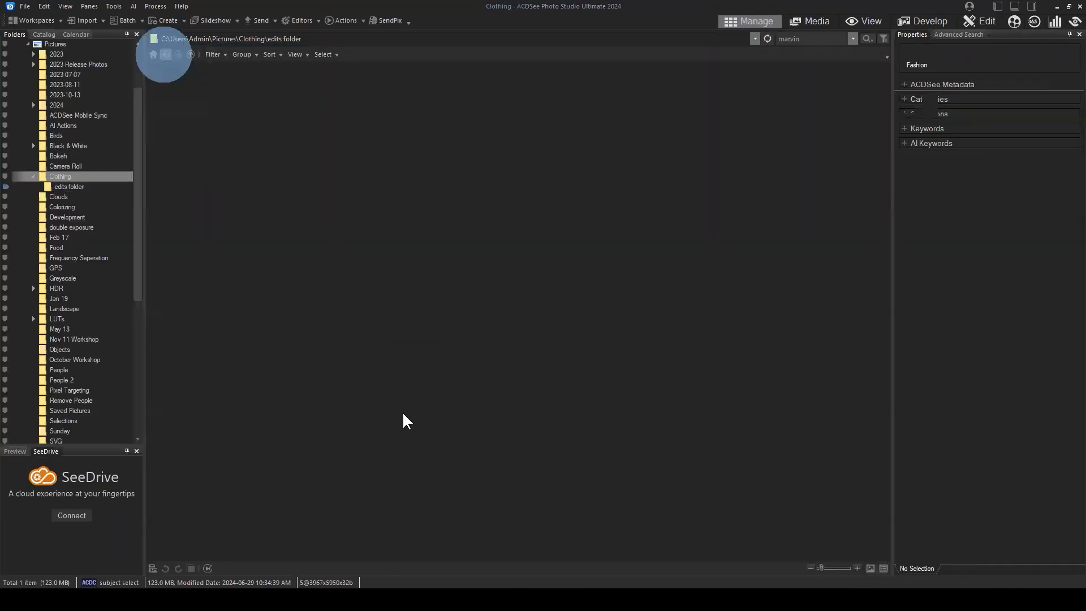
pyautogui.click(591, 488)
pyautogui.click(518, 265)
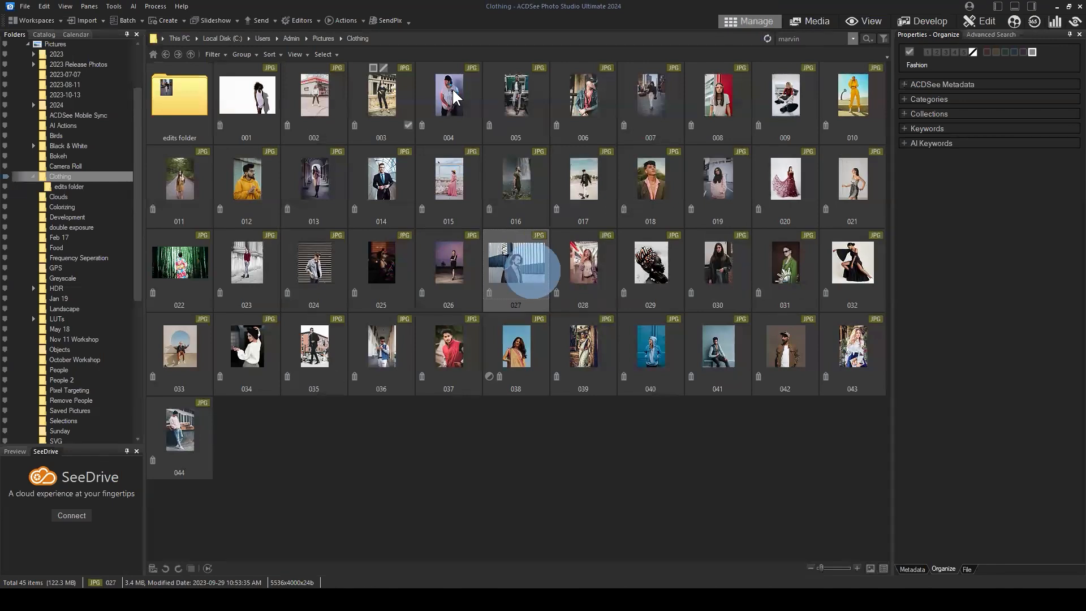
pyautogui.doubleClick(195, 98)
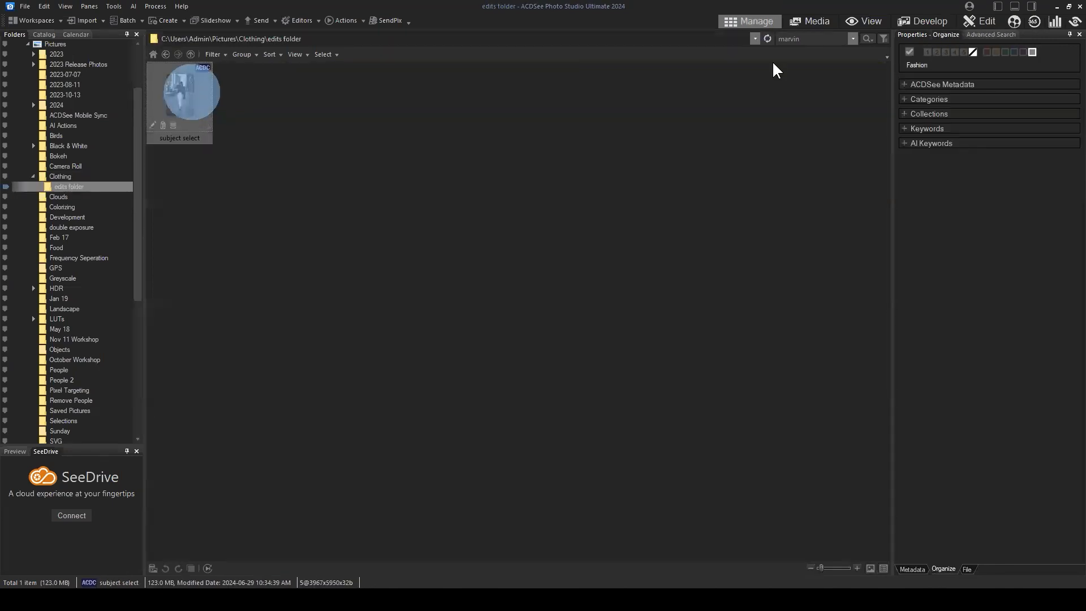
pyautogui.click(983, 20)
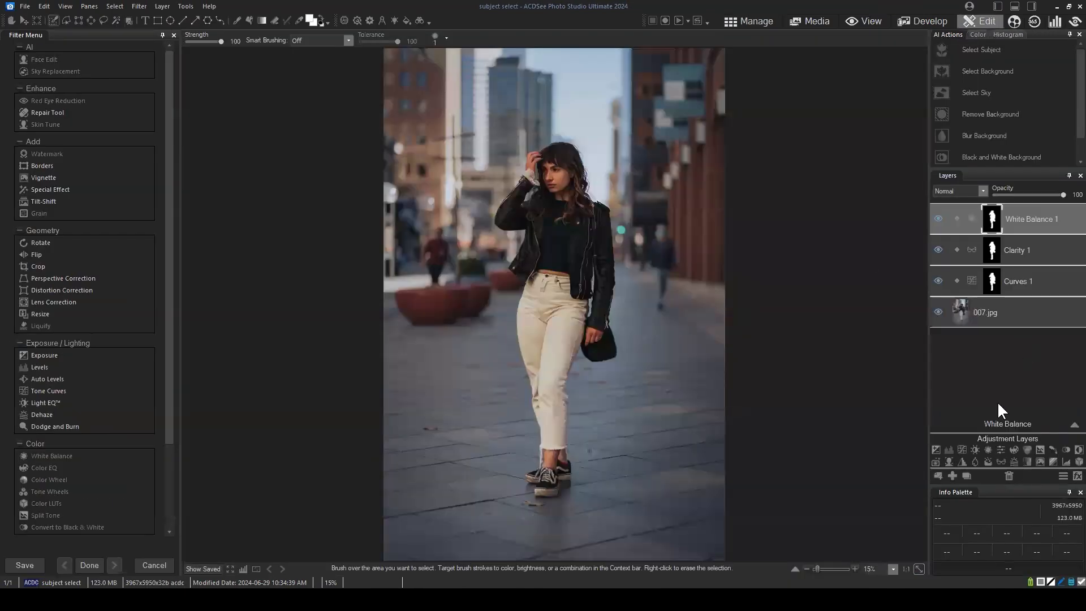
# Step: Check that the White Balance, Clarity and Curves layers of the reopened file still offer their editable settings
pyautogui.click(1038, 218)
pyautogui.click(1071, 424)
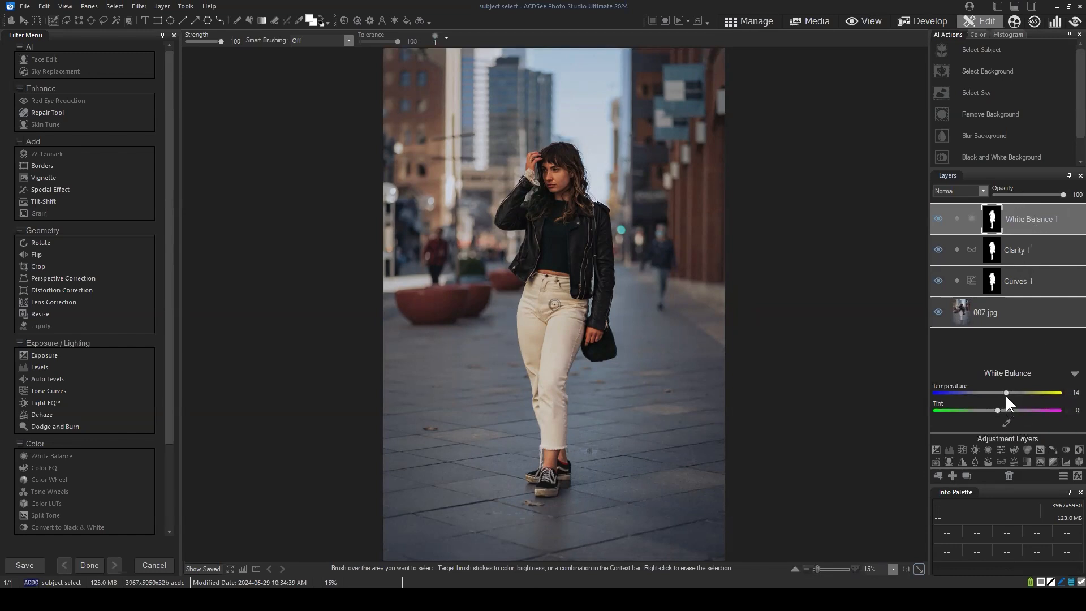
pyautogui.click(1030, 250)
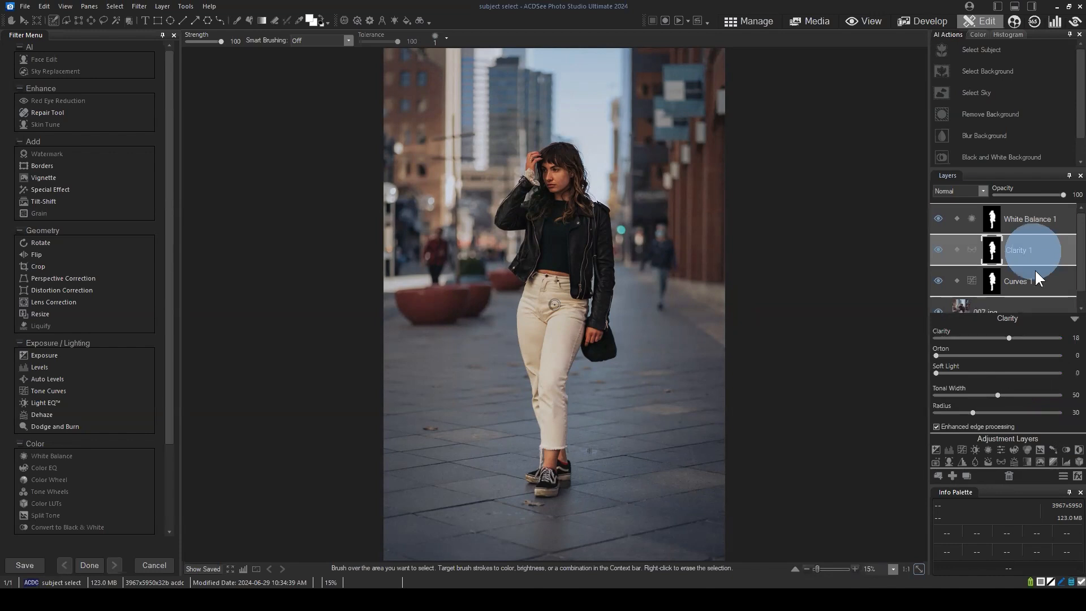
pyautogui.click(1033, 279)
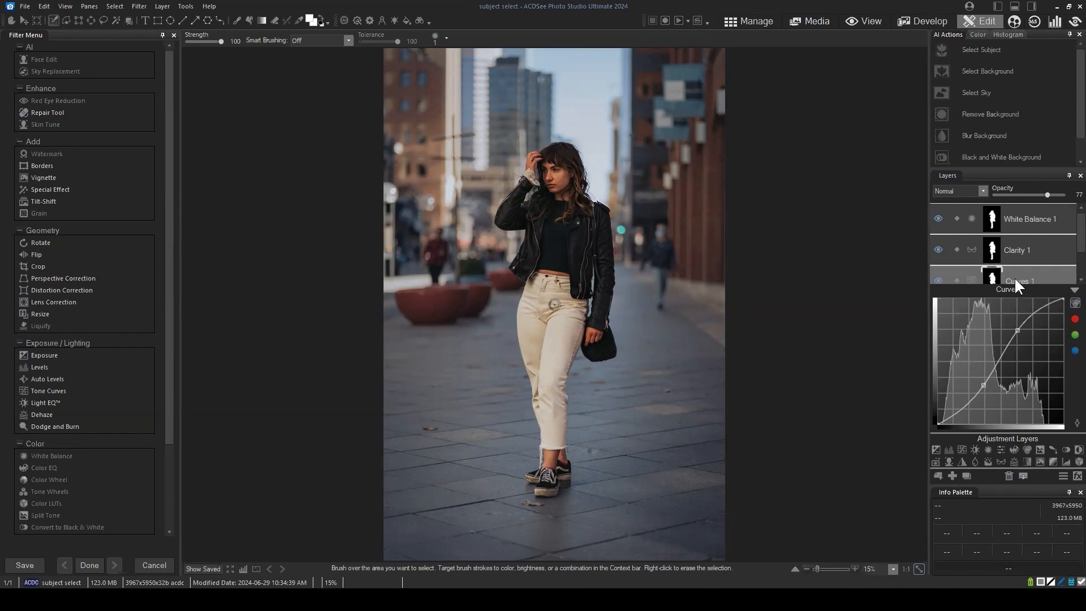
pyautogui.click(1074, 289)
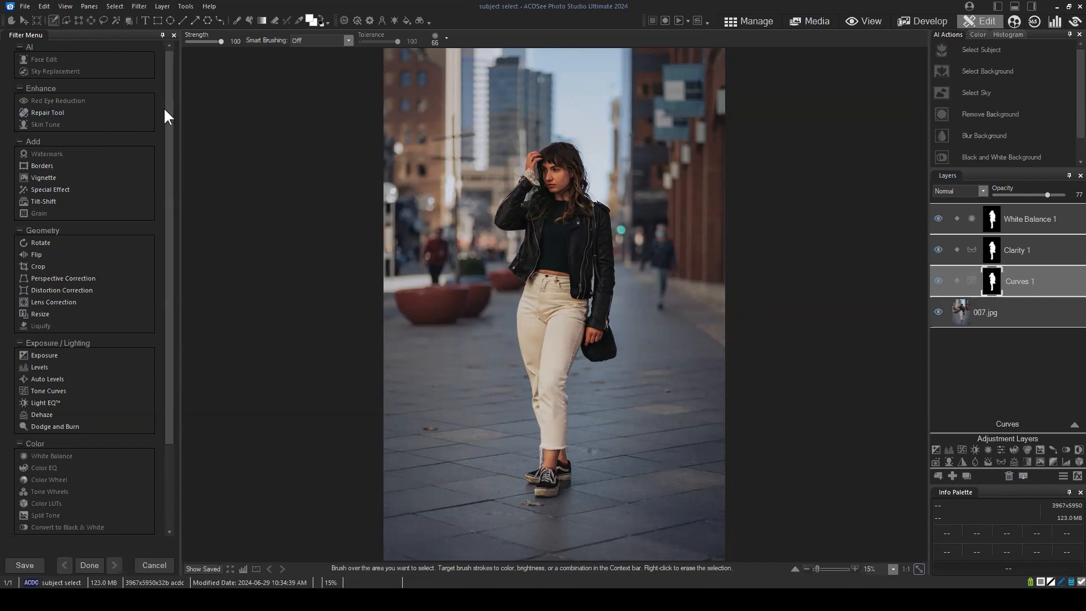
# Step: Duplicate the 007.jpg layer and move the copy to the top of the layer stack
pyautogui.moveTo(170, 109); pyautogui.dragTo(160, 59)
pyautogui.click(1031, 328)
pyautogui.click(1042, 315)
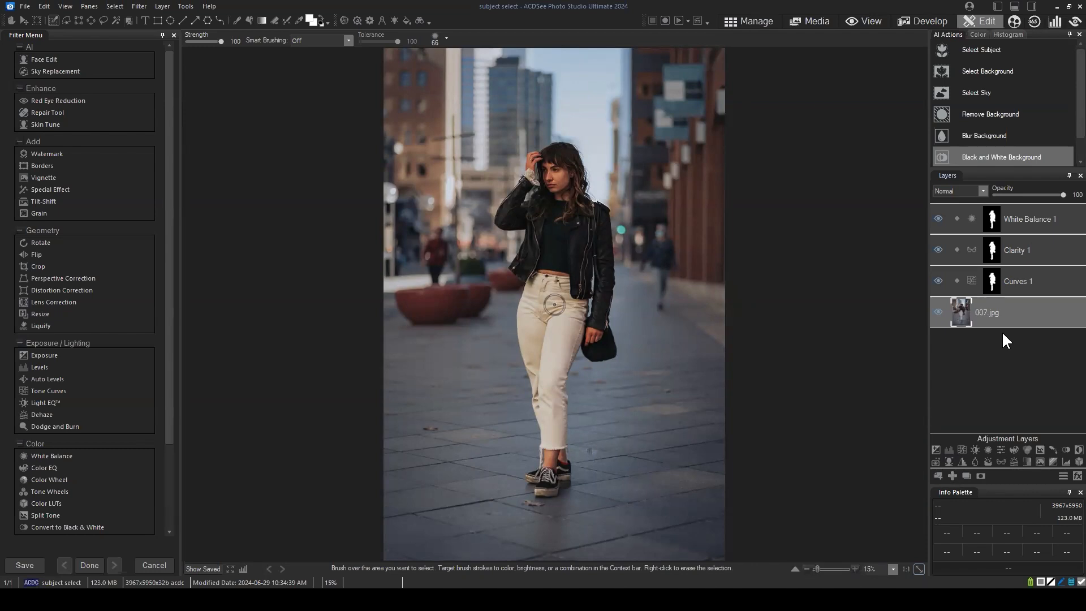
pyautogui.moveTo(1009, 314); pyautogui.dragTo(999, 313)
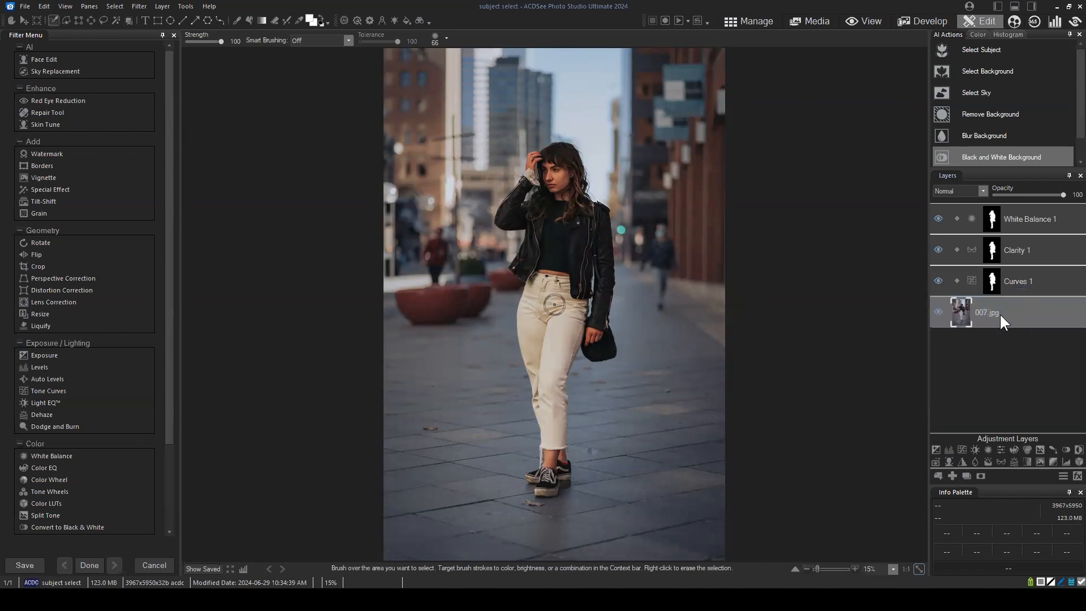
pyautogui.click(966, 476)
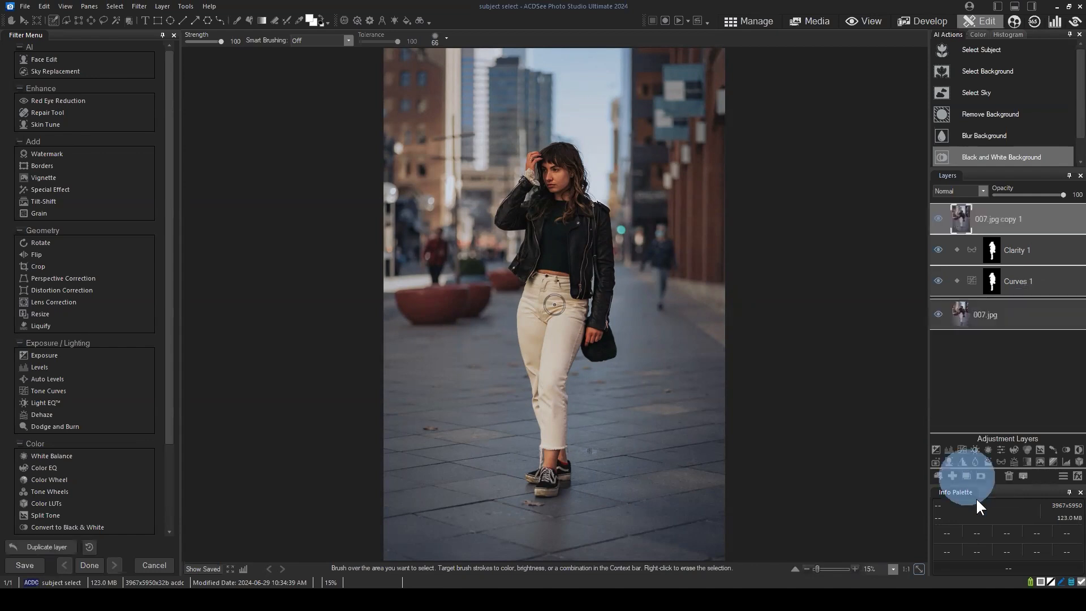
pyautogui.moveTo(1003, 311); pyautogui.dragTo(980, 212)
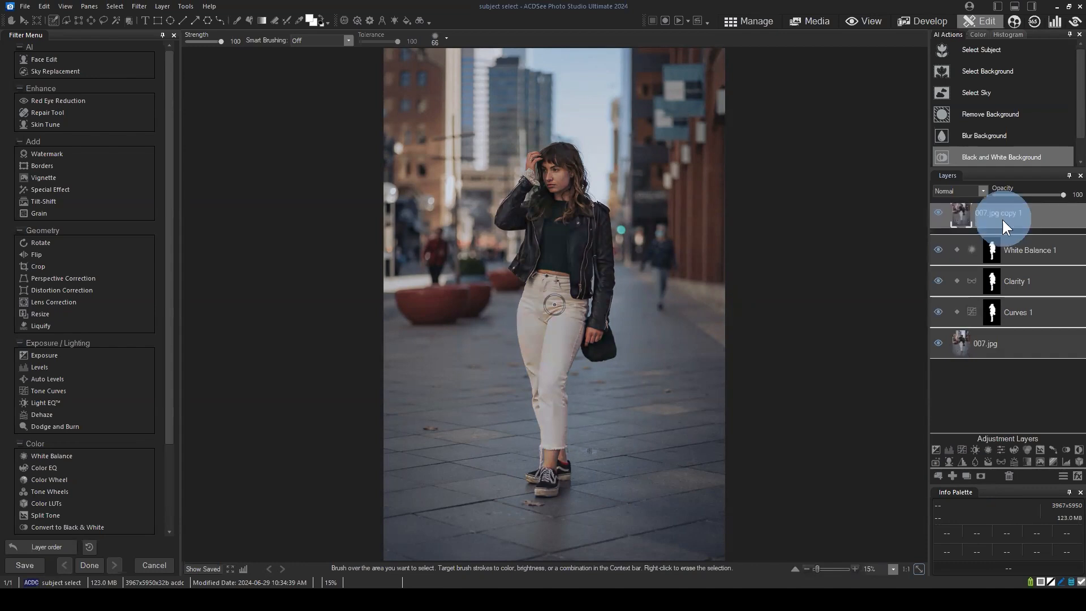
# Step: Open the Selection Basket and add the White Balance layer's mask to it as a selection
pyautogui.click(115, 6)
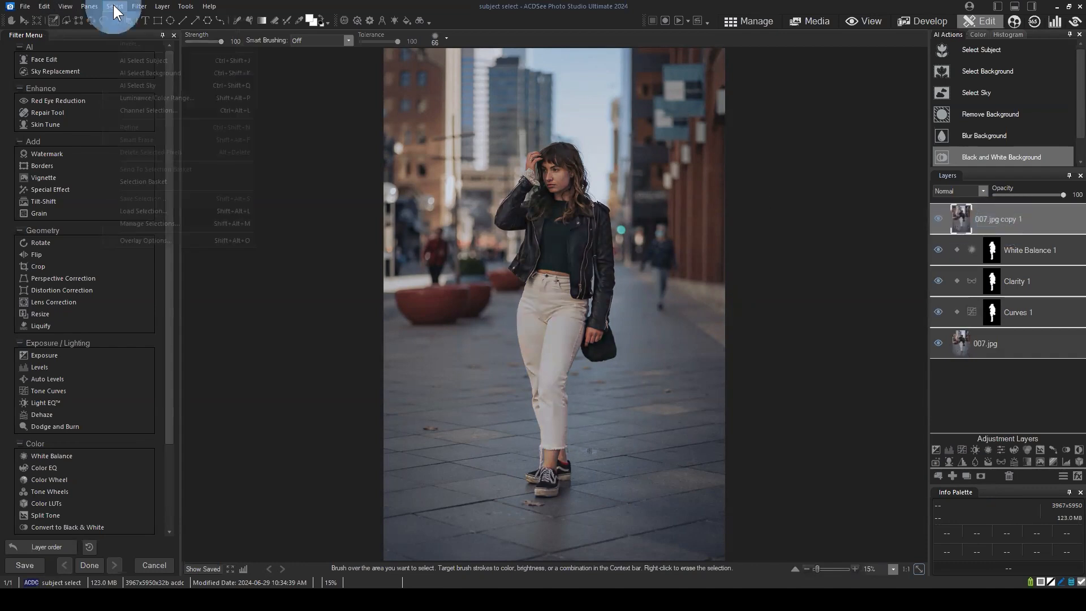
pyautogui.click(154, 182)
pyautogui.moveTo(819, 106); pyautogui.dragTo(337, 121)
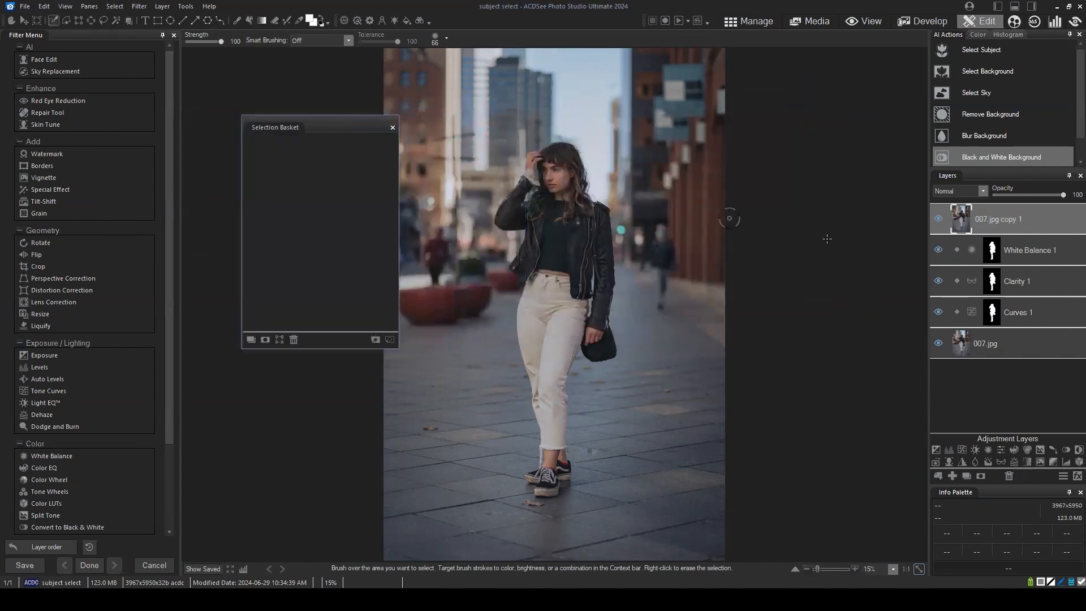
pyautogui.click(993, 249)
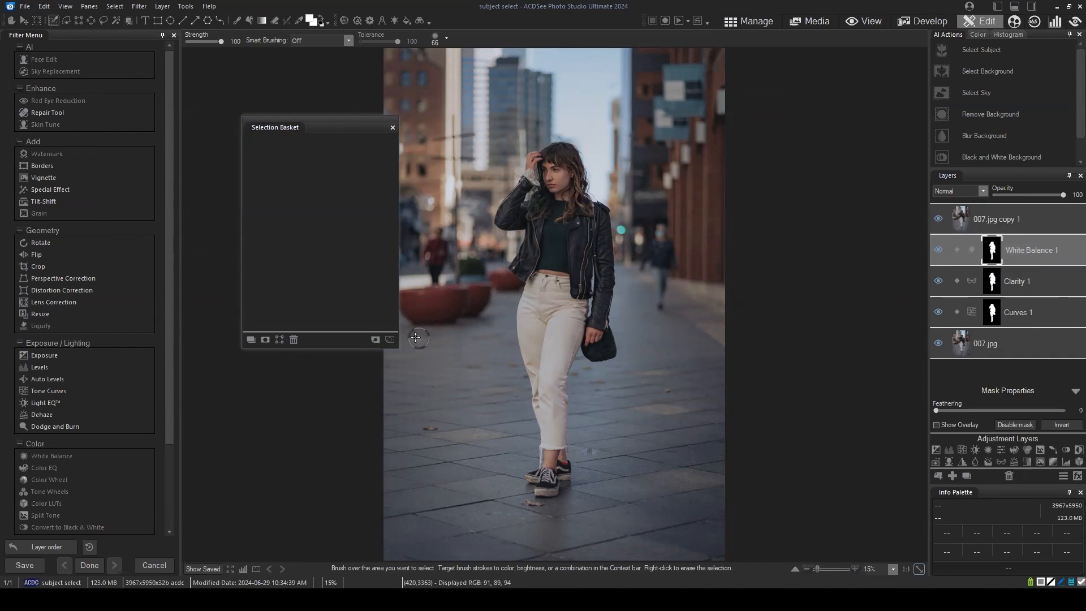
pyautogui.click(374, 339)
# Step: Load Selection 1 from the Selection Basket as an active selection on the 007.jpg copy 1 layer
pyautogui.click(1013, 217)
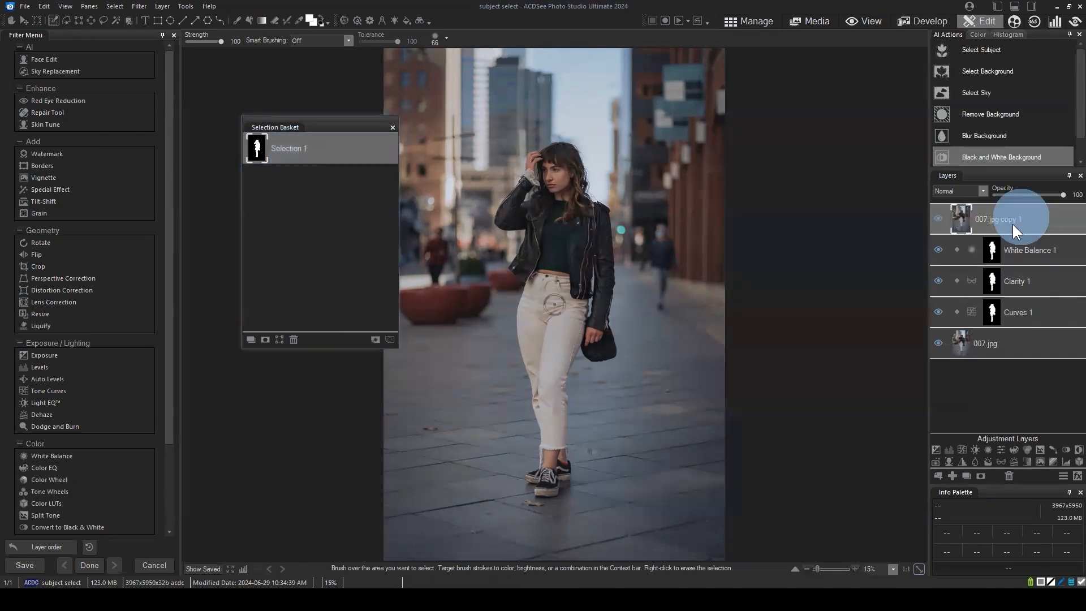
pyautogui.click(1000, 218)
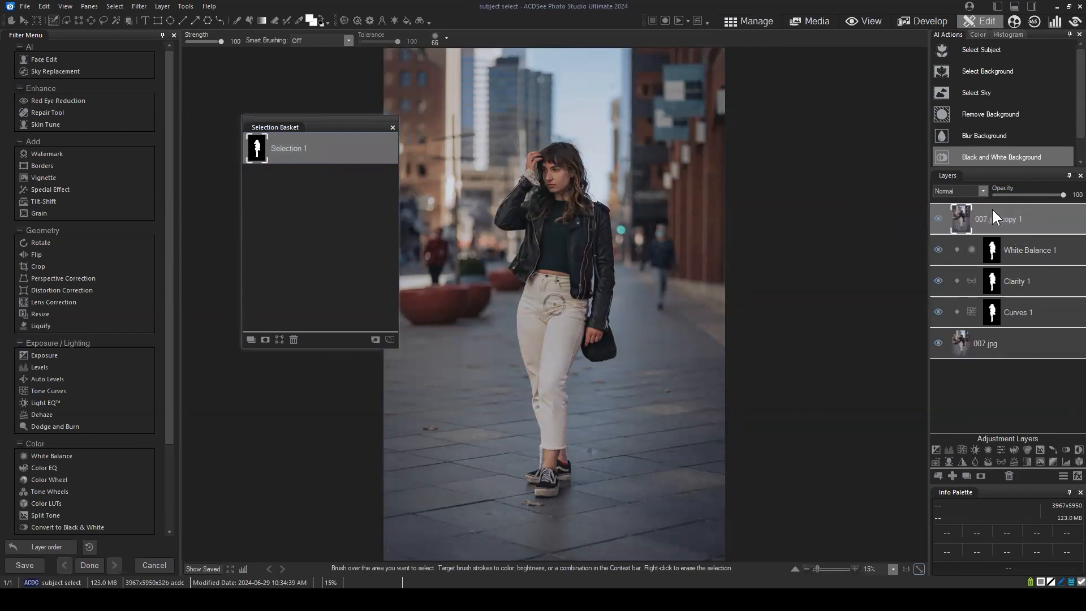
pyautogui.click(279, 338)
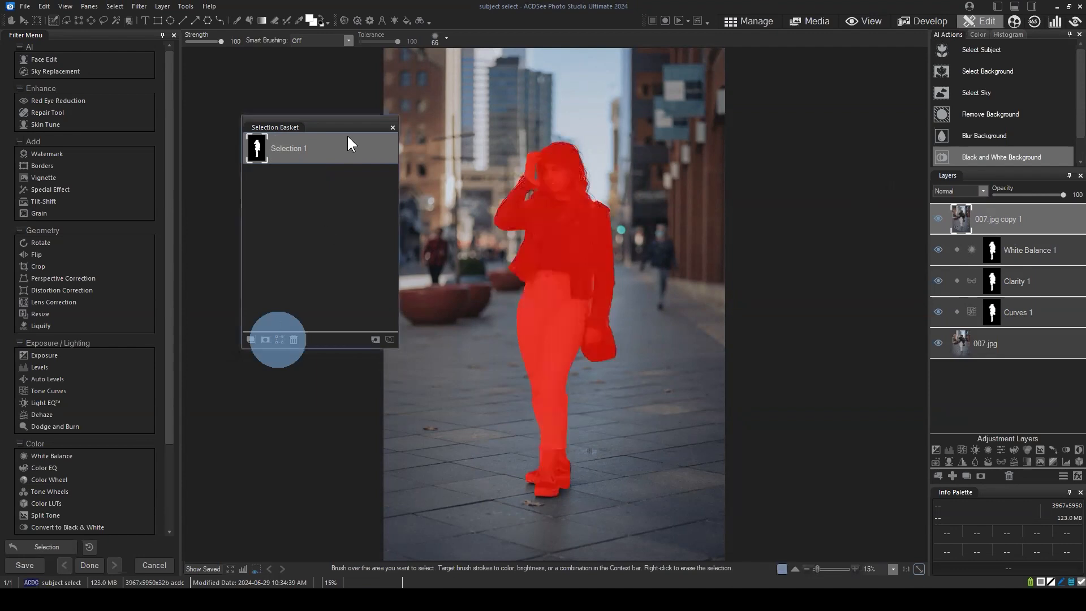
pyautogui.moveTo(344, 120); pyautogui.dragTo(908, 89)
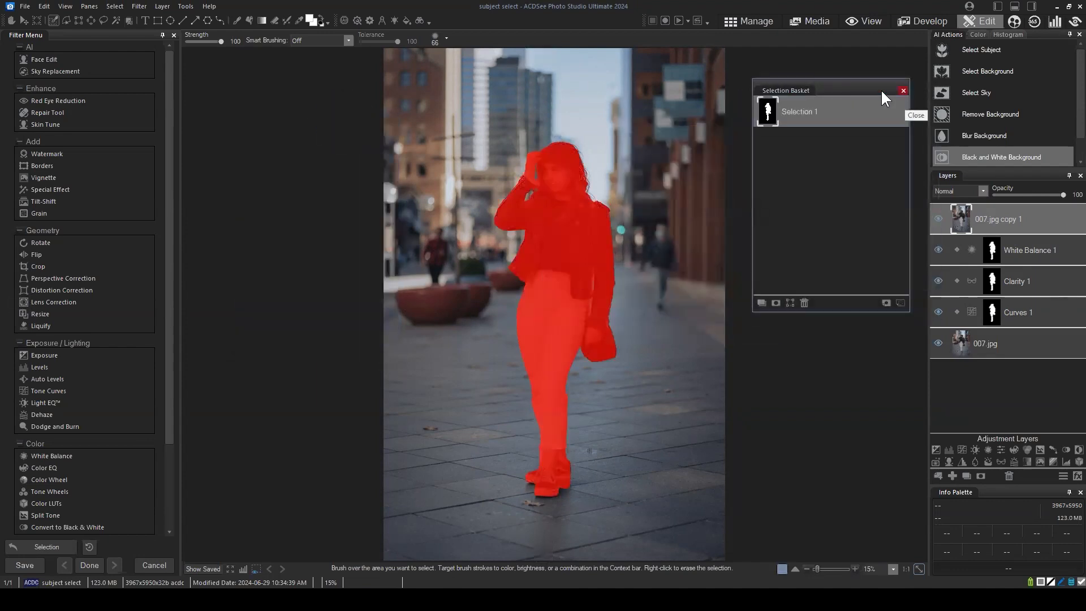
# Step: Close the Selection Basket and shape a Tone Curves S-curve for the selected subject, with its upper point at input 160, output 184
pyautogui.moveTo(840, 84); pyautogui.dragTo(865, 54)
pyautogui.click(927, 58)
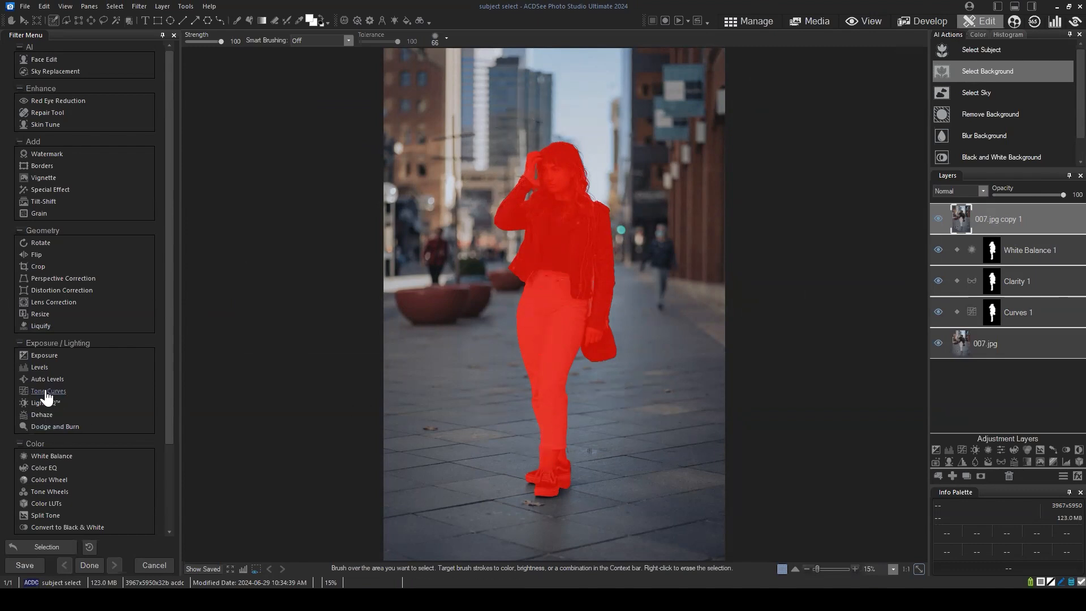
pyautogui.click(43, 392)
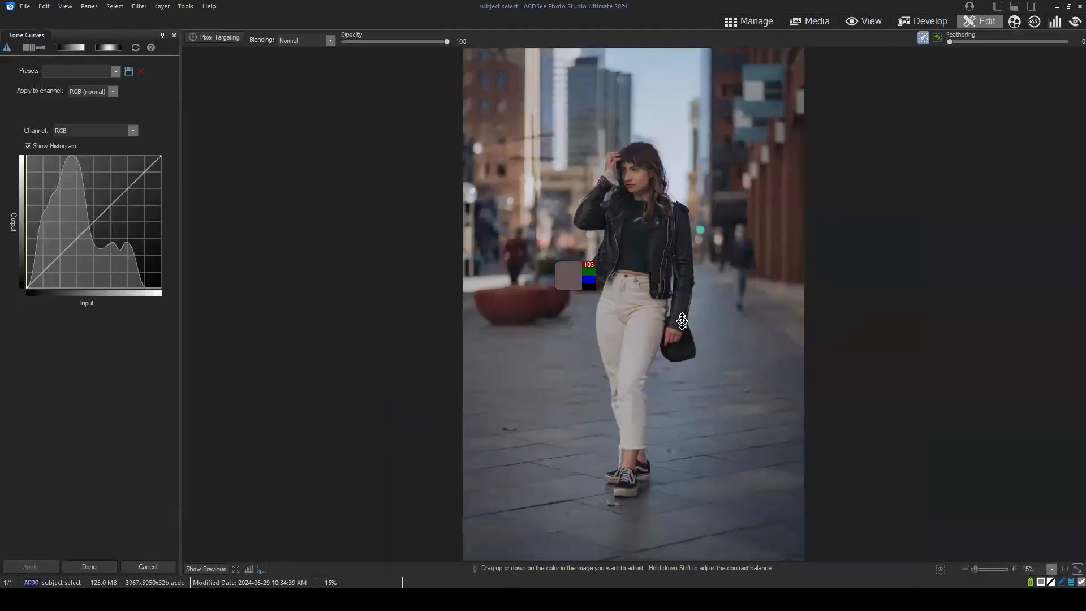
pyautogui.click(75, 243)
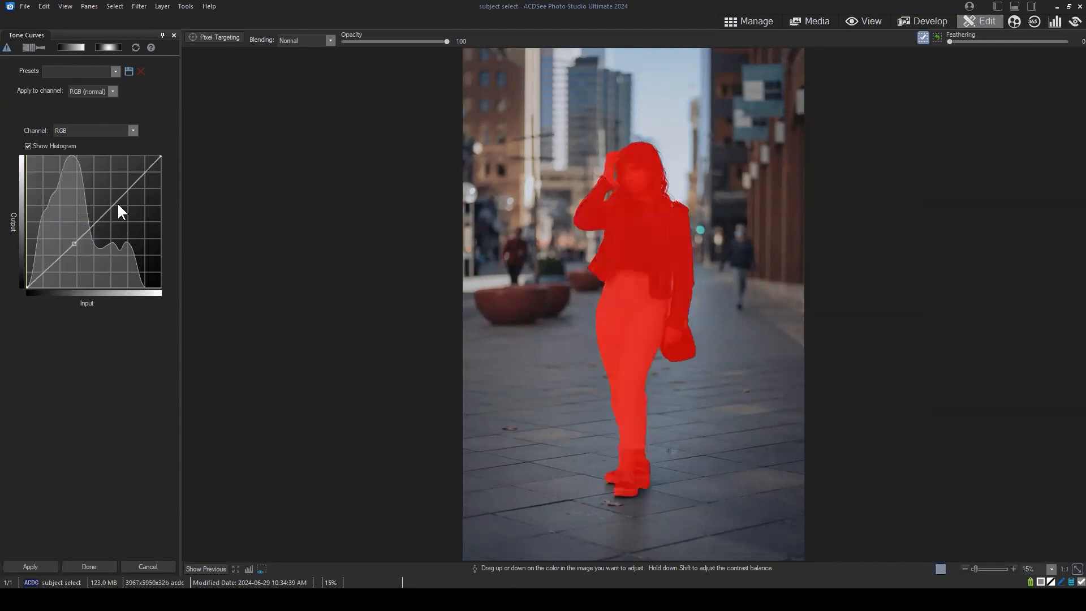
pyautogui.moveTo(118, 201)
pyautogui.mouseDown()
pyautogui.moveTo(106, 181)
pyautogui.moveTo(126, 178)
pyautogui.moveTo(110, 189)
pyautogui.mouseUp()
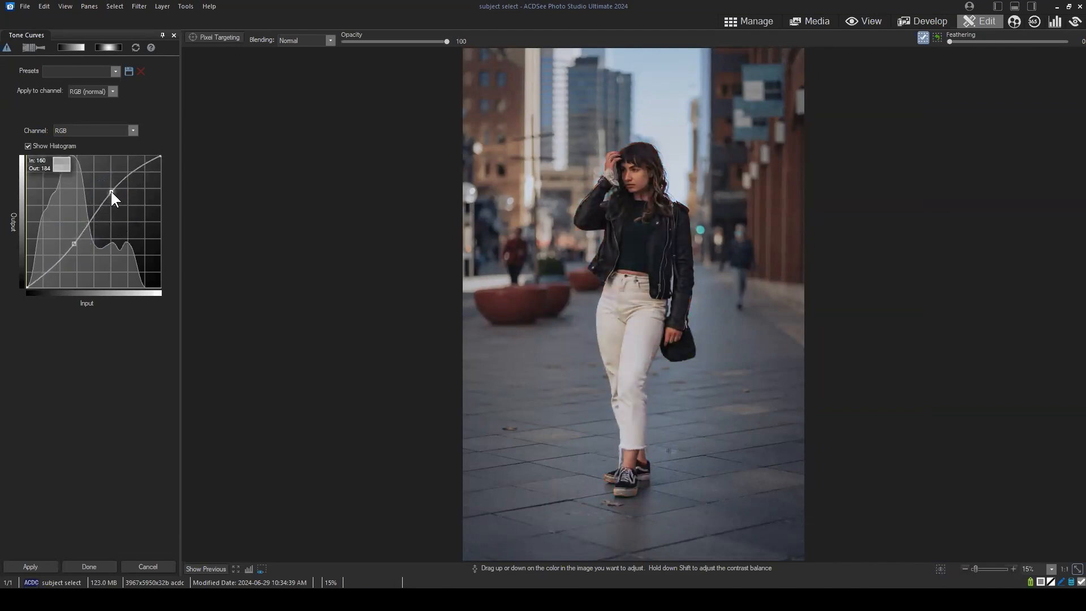
# Step: Inspect the Tone Curves brush controls and the Show mask option against the active subject selection
pyautogui.click(34, 47)
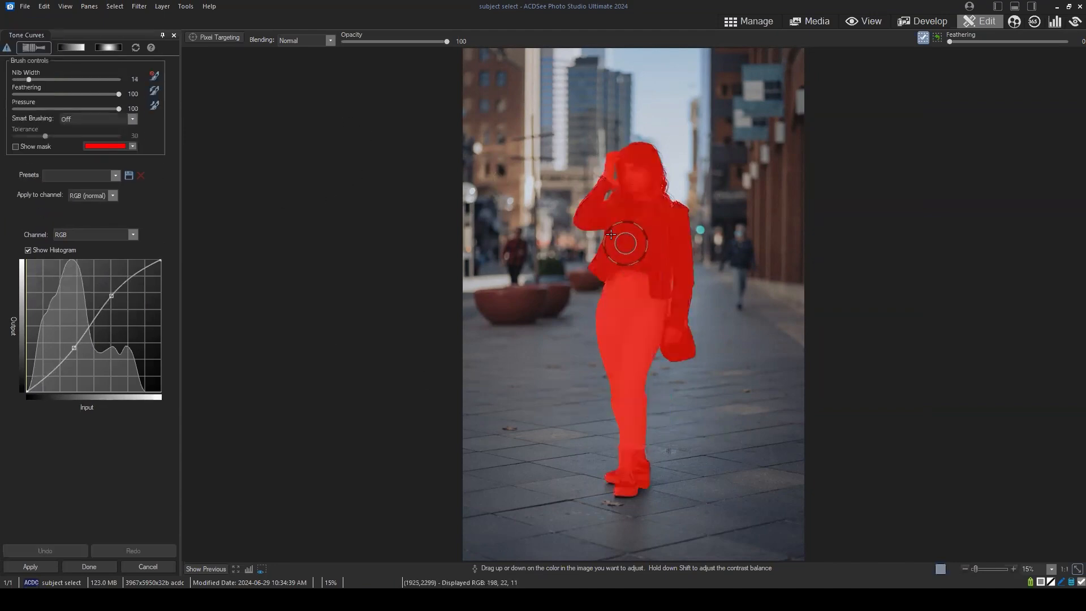
pyautogui.click(15, 147)
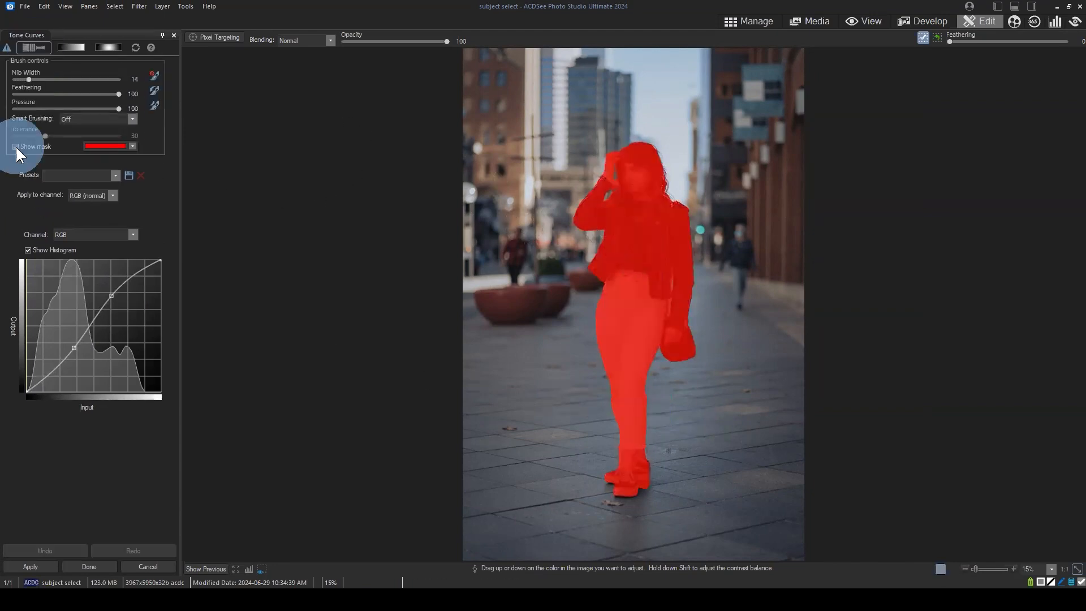
pyautogui.click(15, 147)
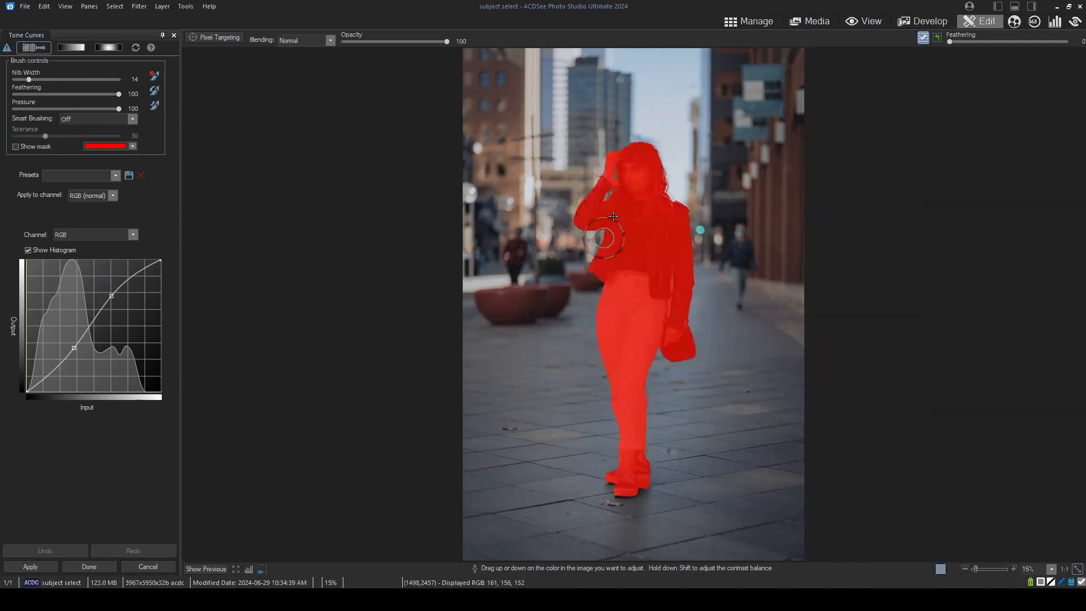
pyautogui.click(15, 146)
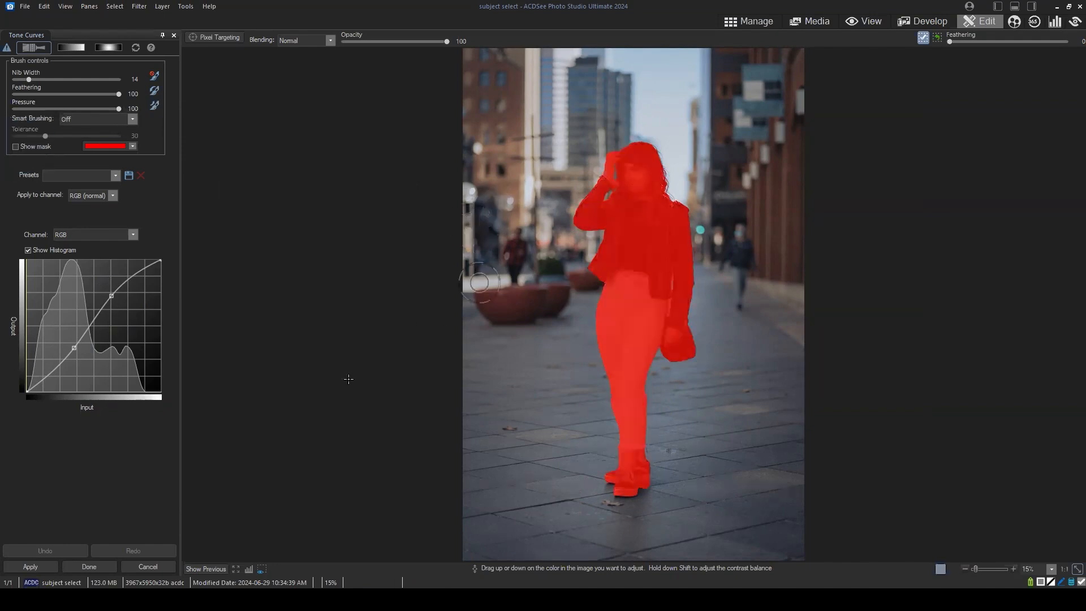
pyautogui.moveTo(634, 158); pyautogui.dragTo(643, 148)
pyautogui.click(33, 47)
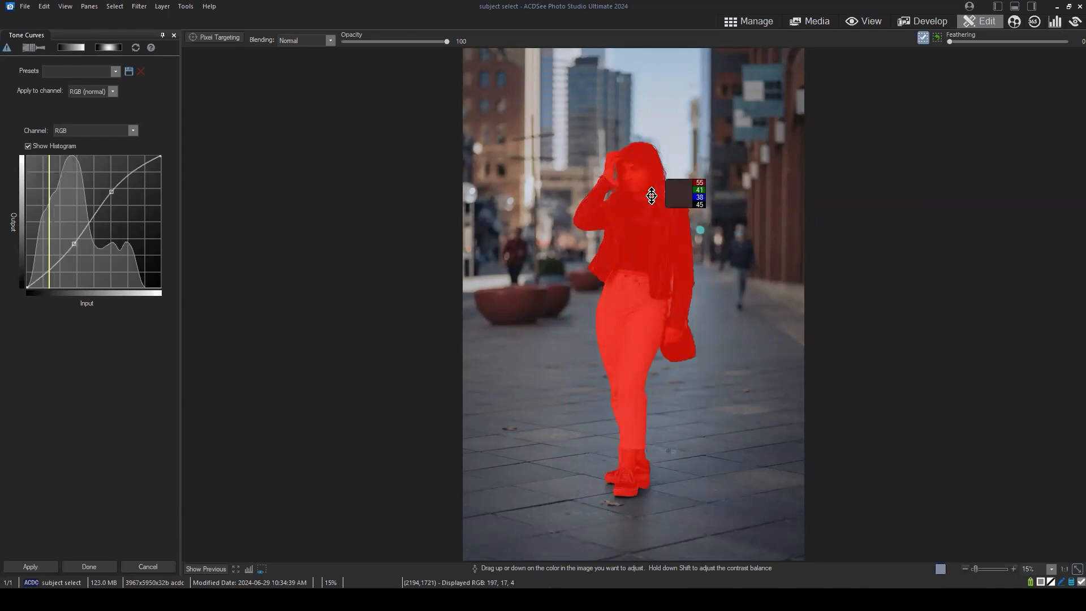
# Step: Deepen the S-curve with its lower point near input 92, output 76 and a slightly raised upper point, and apply it
pyautogui.moveTo(73, 243); pyautogui.dragTo(75, 246)
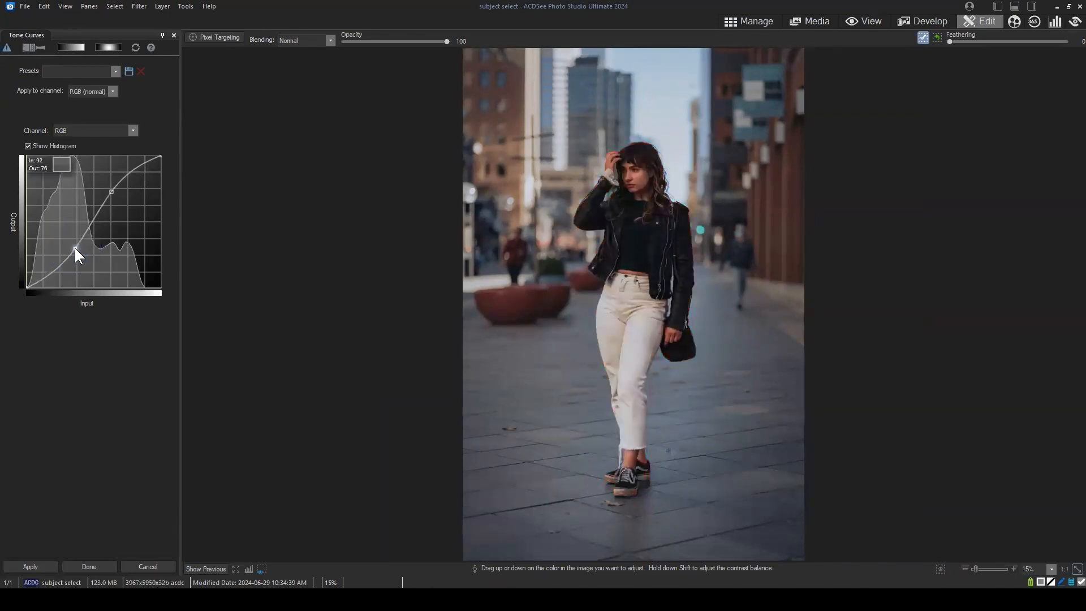
pyautogui.moveTo(113, 189); pyautogui.dragTo(110, 188)
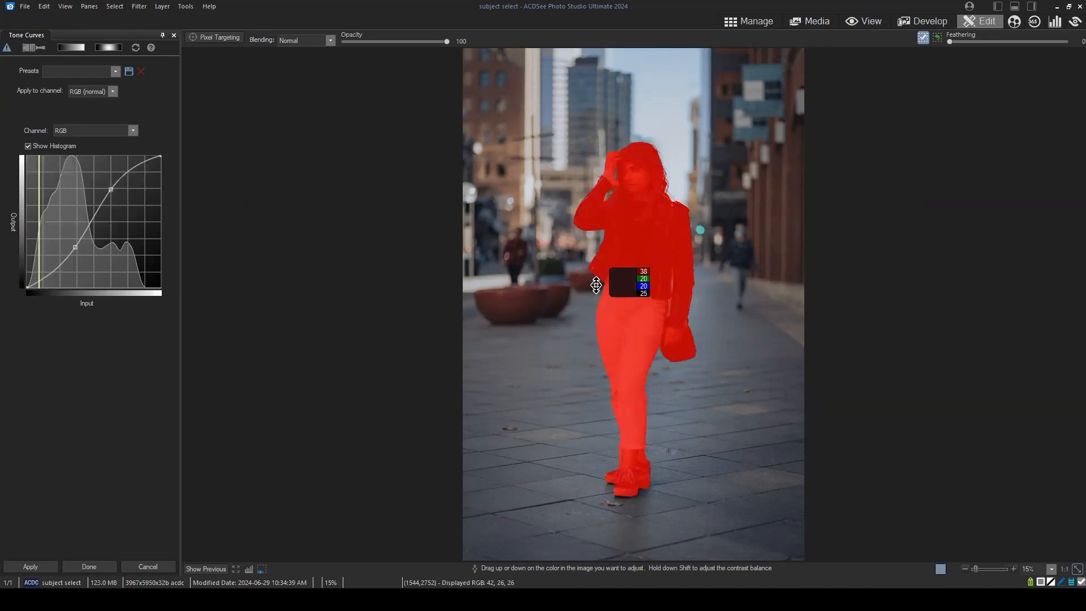
pyautogui.click(90, 562)
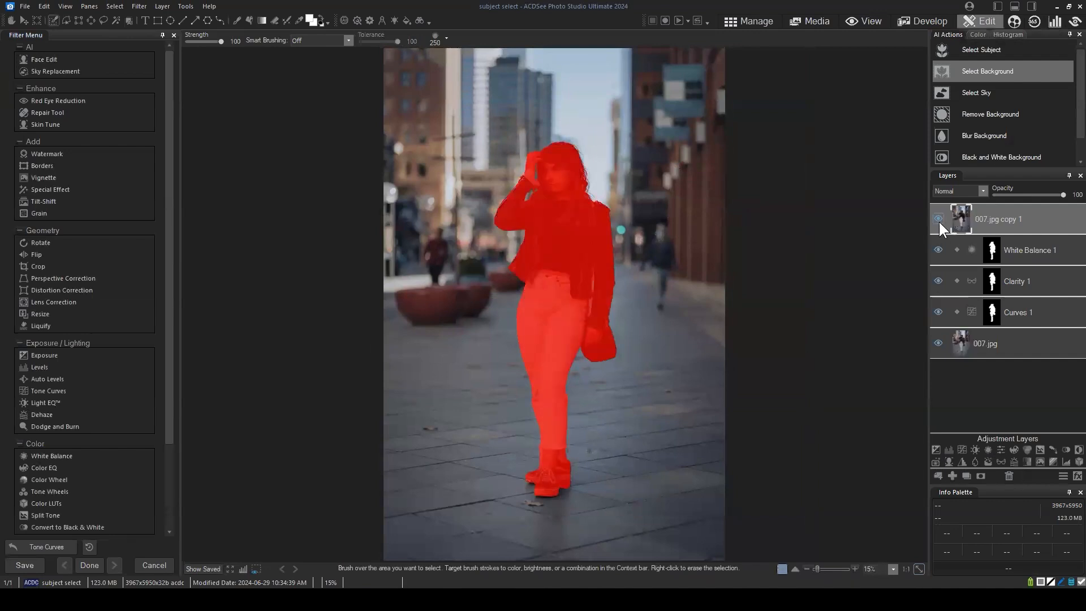
# Step: Deselect the subject and hide the 007.jpg copy 1 layer after comparing the image with and without it
pyautogui.click(116, 8)
pyautogui.click(128, 35)
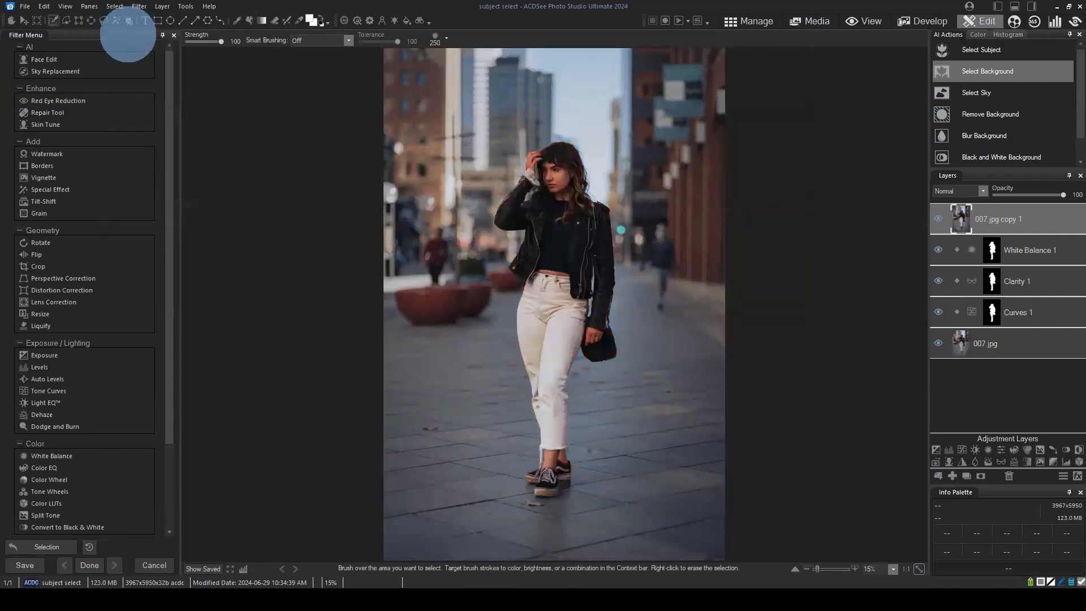
pyautogui.moveTo(938, 217); pyautogui.dragTo(1020, 212)
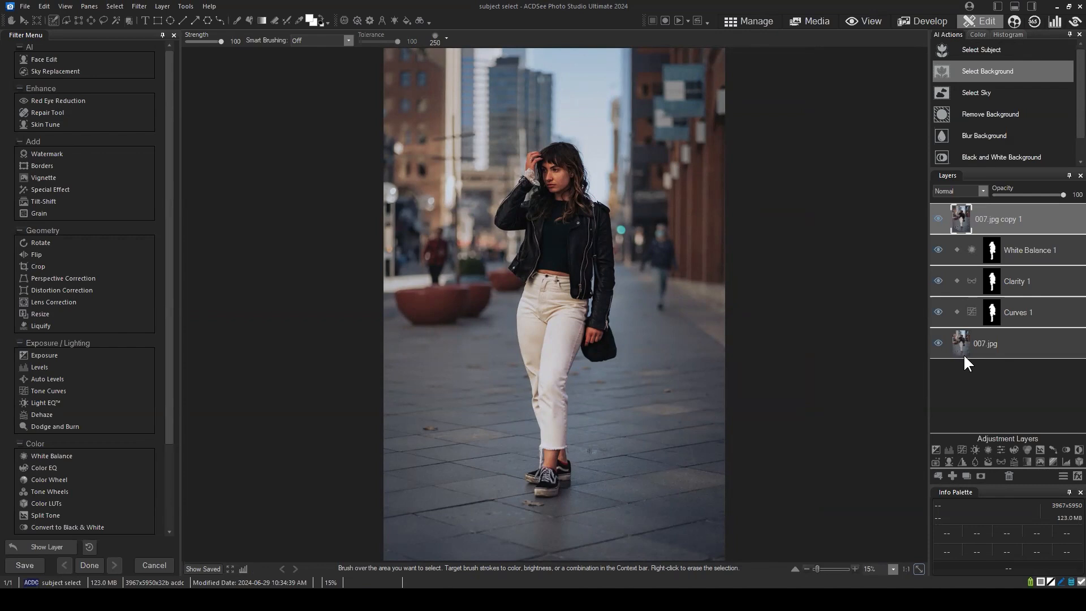
pyautogui.click(937, 219)
# Step: Paint white with the Brush on the White Balance 1 layer's mask across the pavement and lower background around the subject
pyautogui.click(992, 250)
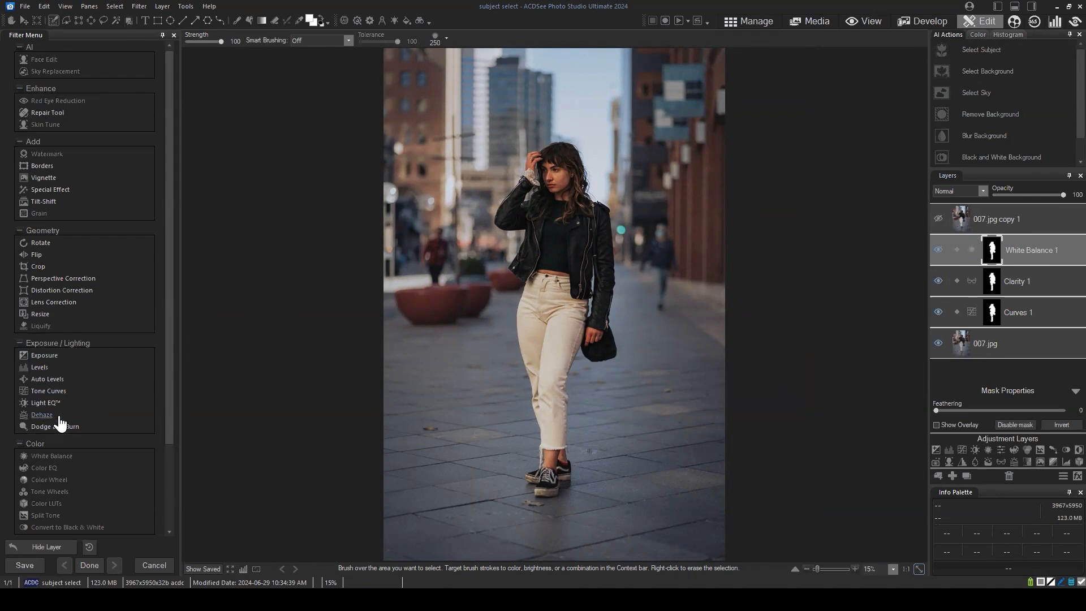
pyautogui.click(1013, 250)
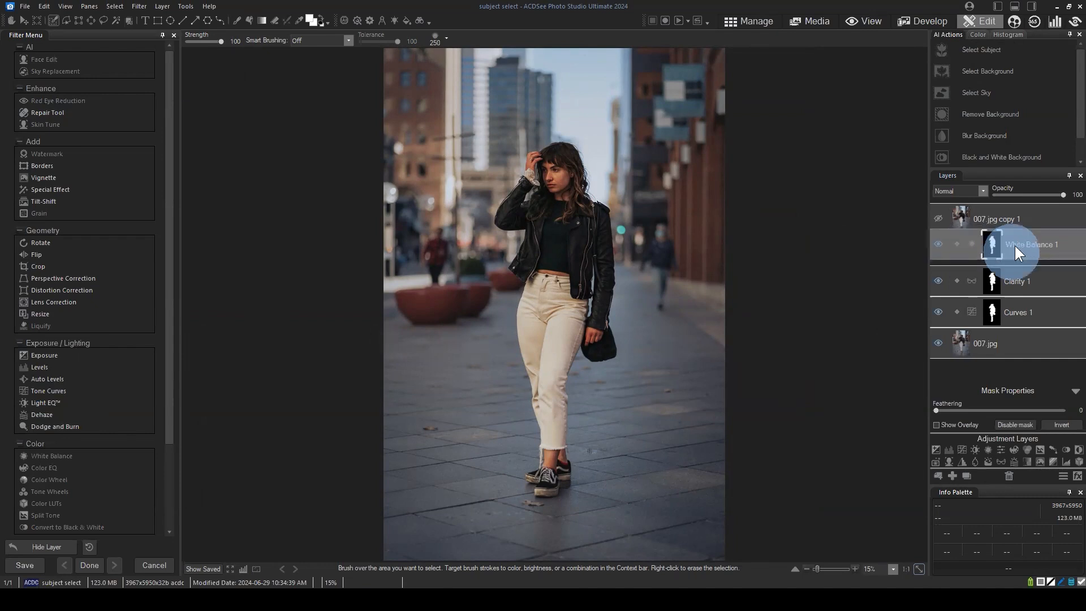
pyautogui.click(993, 253)
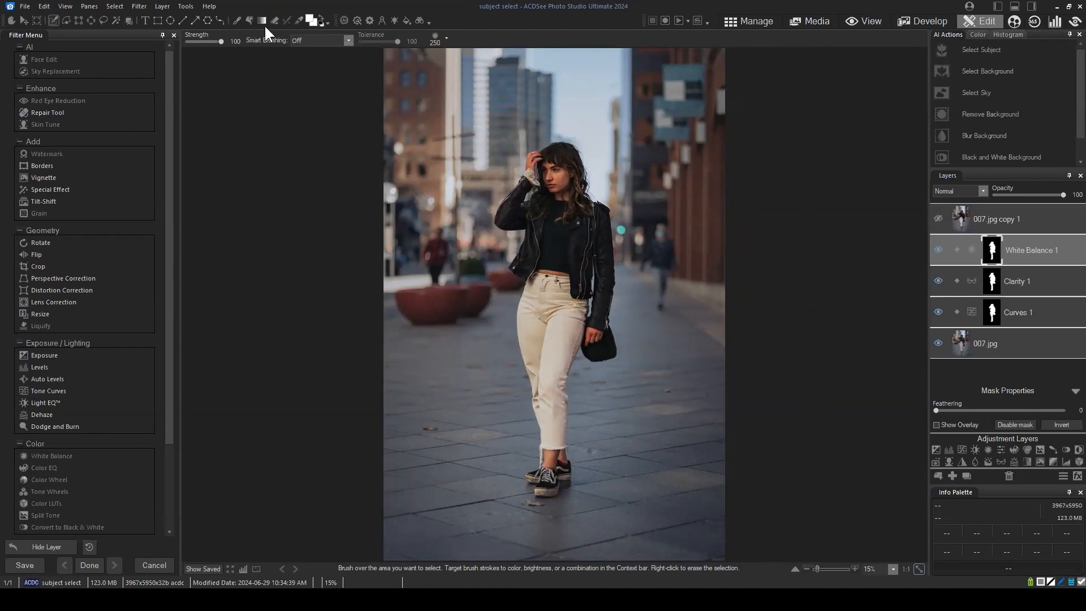
pyautogui.click(237, 20)
pyautogui.scroll(-5, 474, 332)
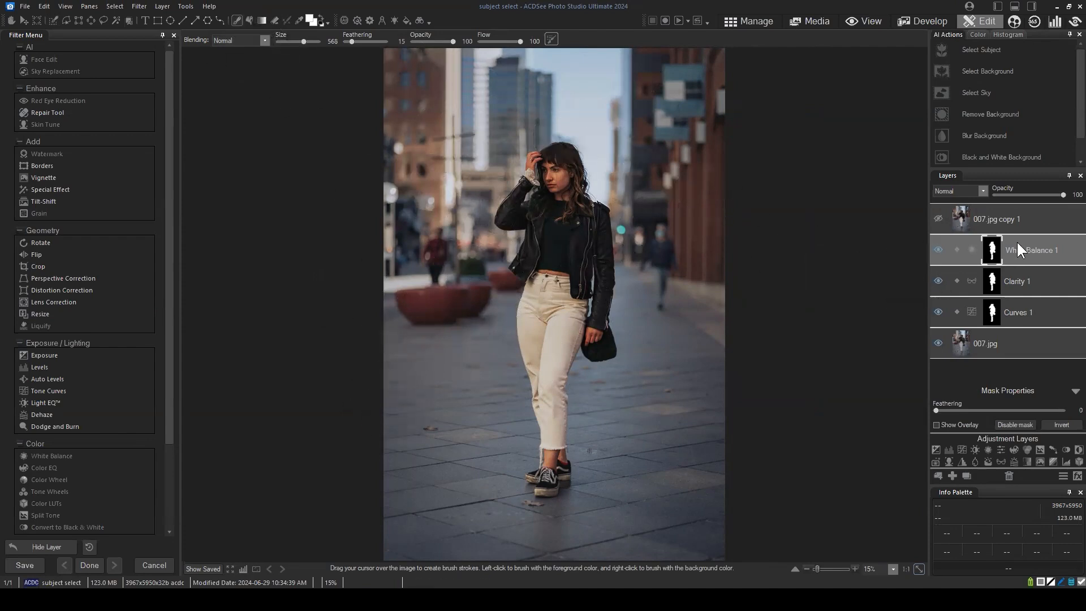
pyautogui.moveTo(993, 255); pyautogui.dragTo(993, 243)
pyautogui.moveTo(534, 304)
pyautogui.mouseDown()
pyautogui.moveTo(368, 335)
pyautogui.moveTo(340, 408)
pyautogui.moveTo(575, 394)
pyautogui.moveTo(594, 440)
pyautogui.moveTo(482, 512)
pyautogui.moveTo(808, 567)
pyautogui.moveTo(754, 544)
pyautogui.moveTo(735, 497)
pyautogui.moveTo(758, 446)
pyautogui.moveTo(646, 384)
pyautogui.moveTo(714, 369)
pyautogui.moveTo(707, 311)
pyautogui.moveTo(329, 326)
pyautogui.mouseUp()
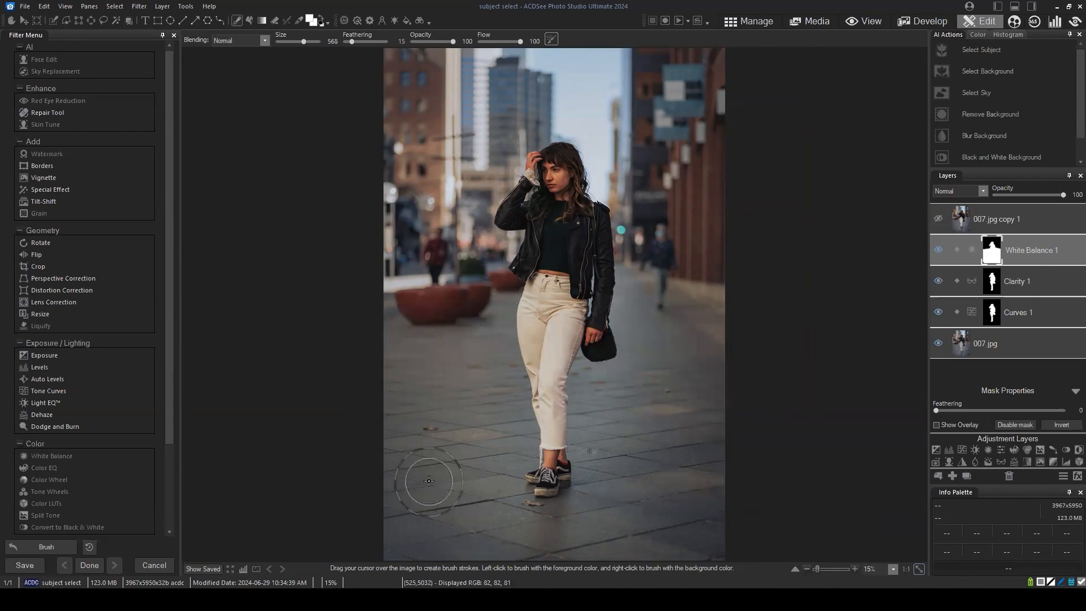
# Step: Look over the White Balance 1 layer's settings and the filters offered for an adjustment layer
pyautogui.click(1030, 248)
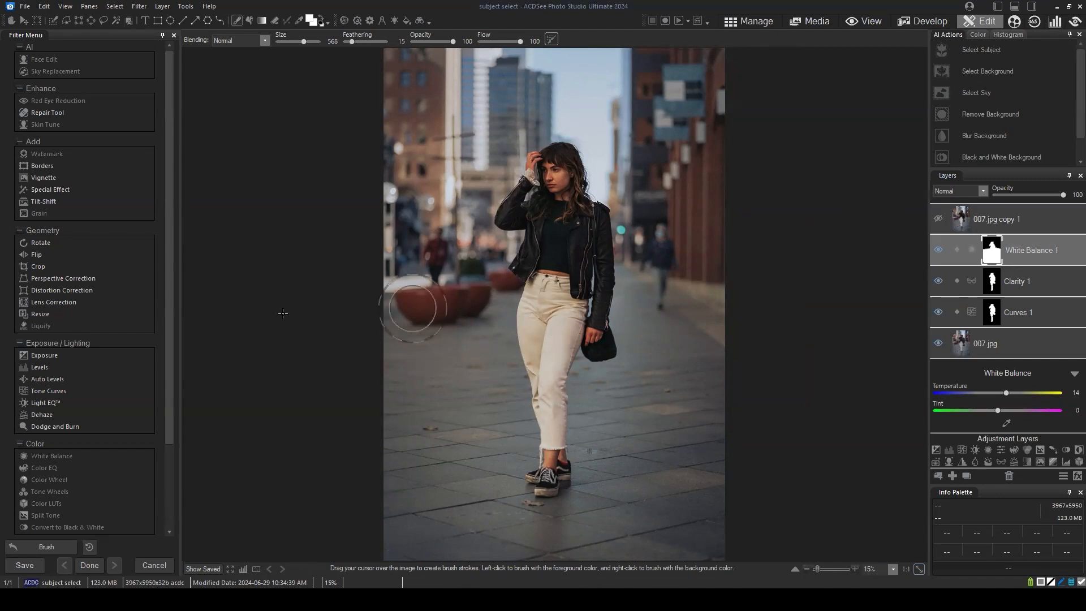
pyautogui.scroll(-3, 65, 388)
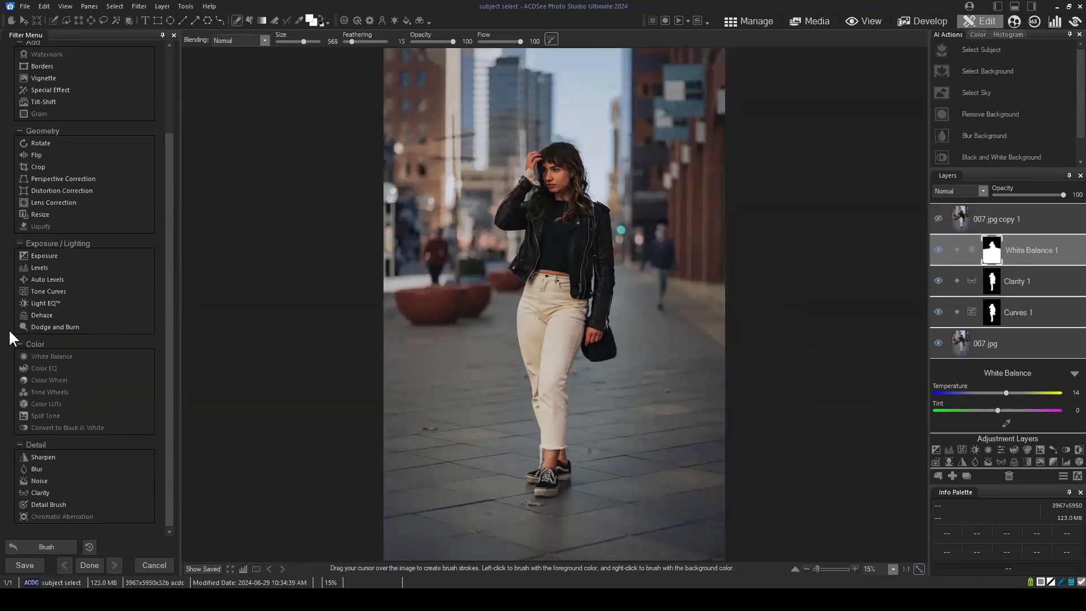
pyautogui.scroll(3, 57, 478)
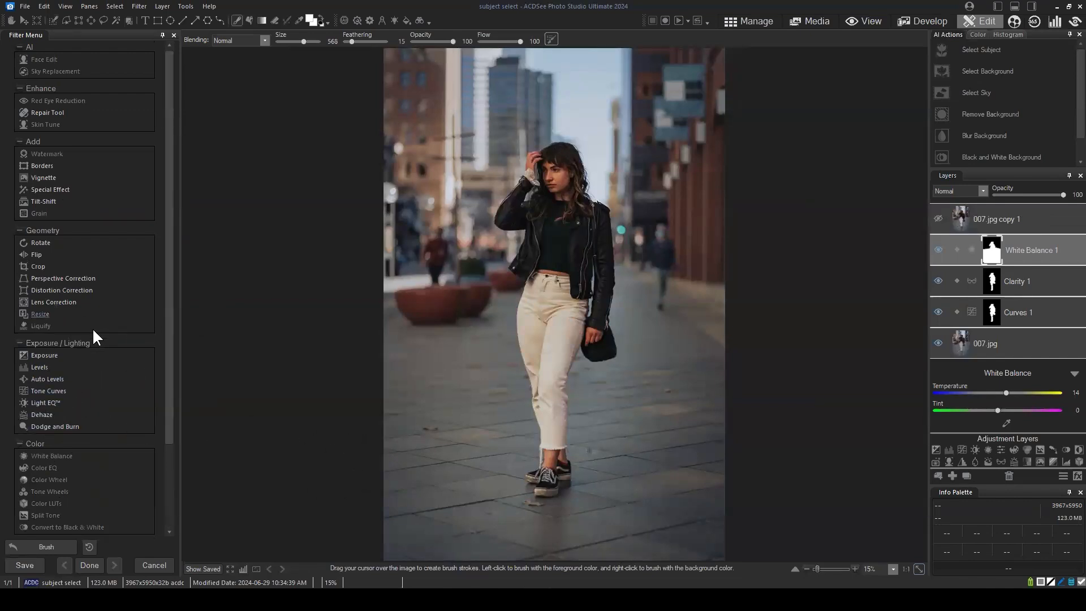
pyautogui.scroll(-3, 85, 345)
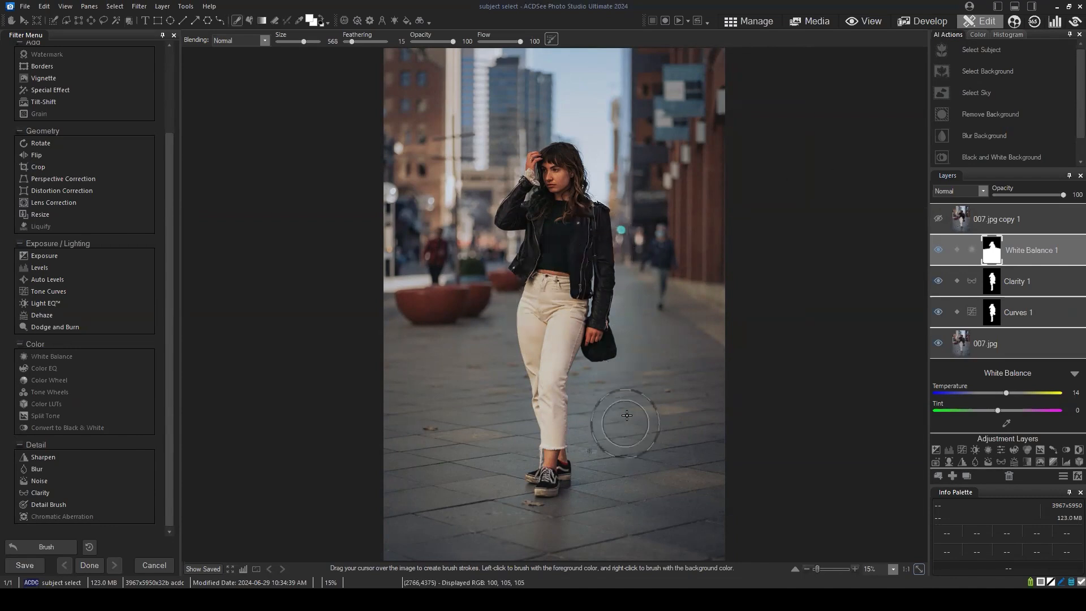
# Step: Reopen the Selection Basket with the 007.jpg layer active, review its stored selection and the selection loading options, and close the basket
pyautogui.click(1027, 336)
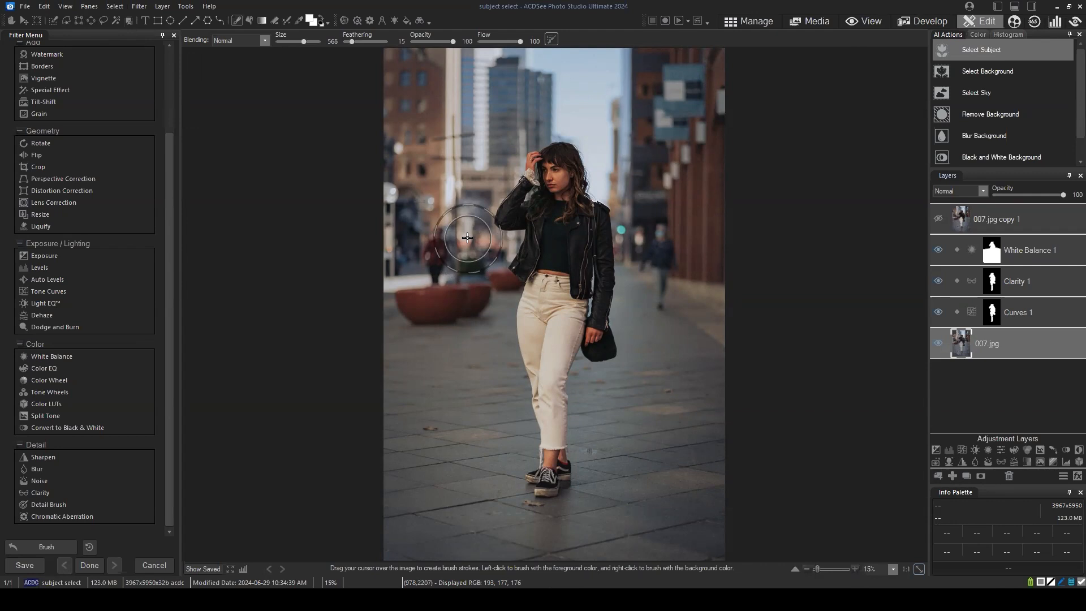
pyautogui.click(115, 6)
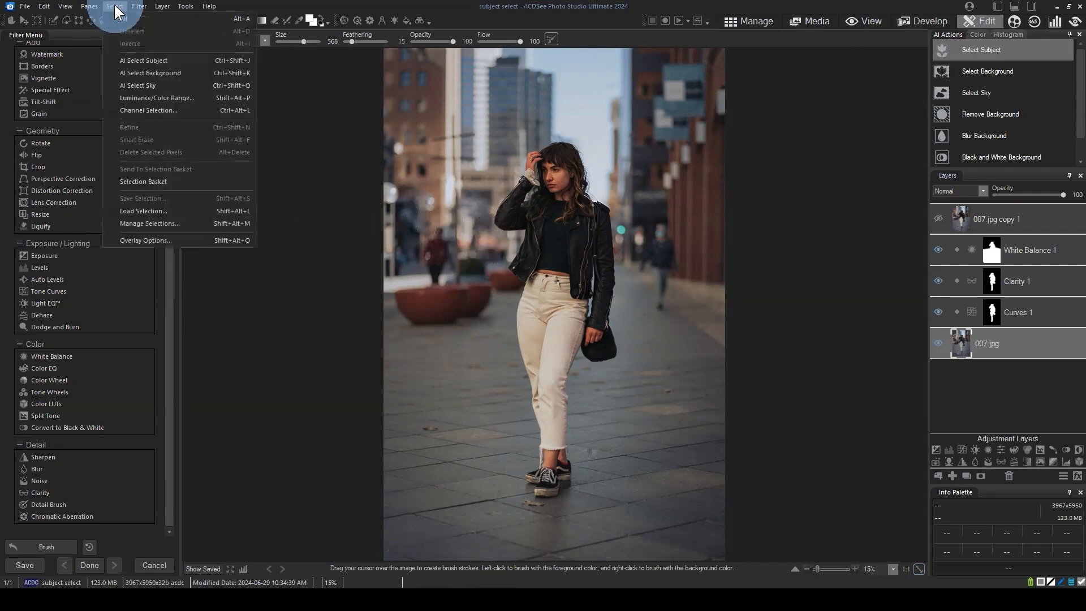
pyautogui.click(137, 182)
pyautogui.moveTo(860, 53); pyautogui.dragTo(723, 146)
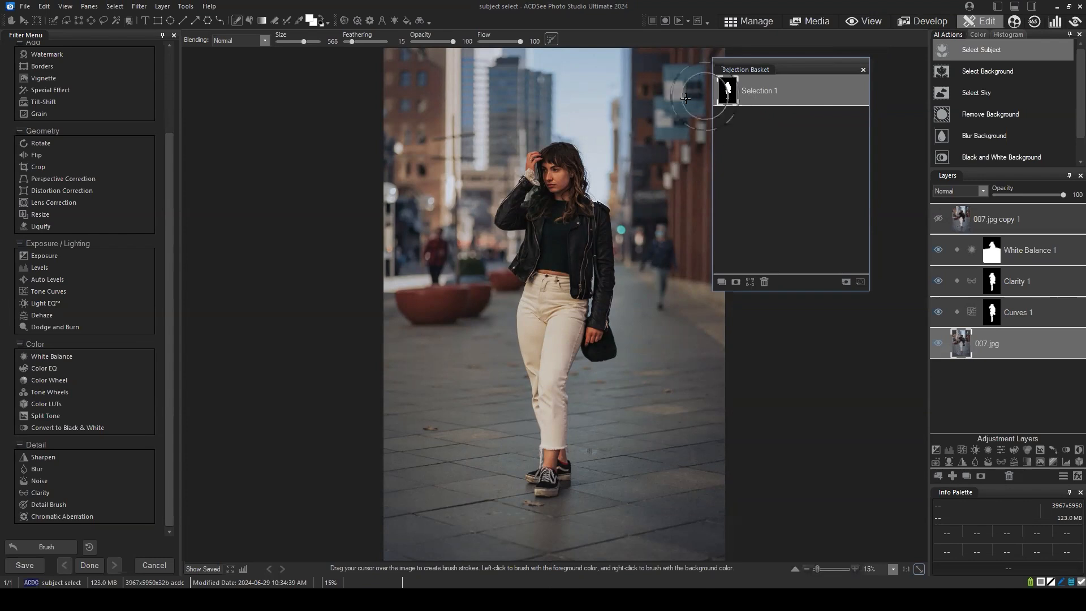
pyautogui.moveTo(821, 74); pyautogui.dragTo(805, 89)
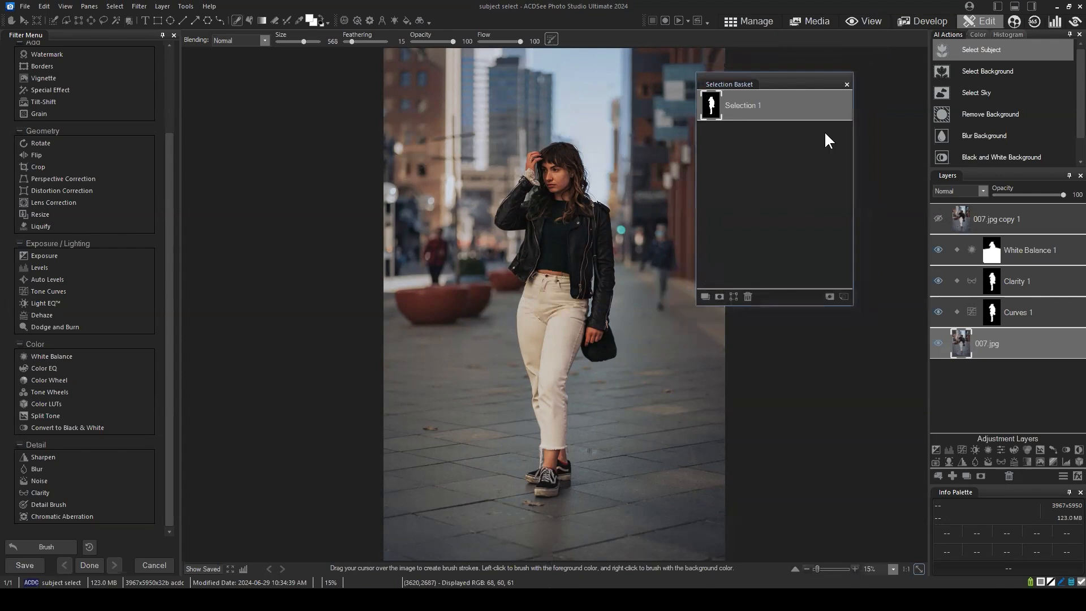
pyautogui.click(114, 6)
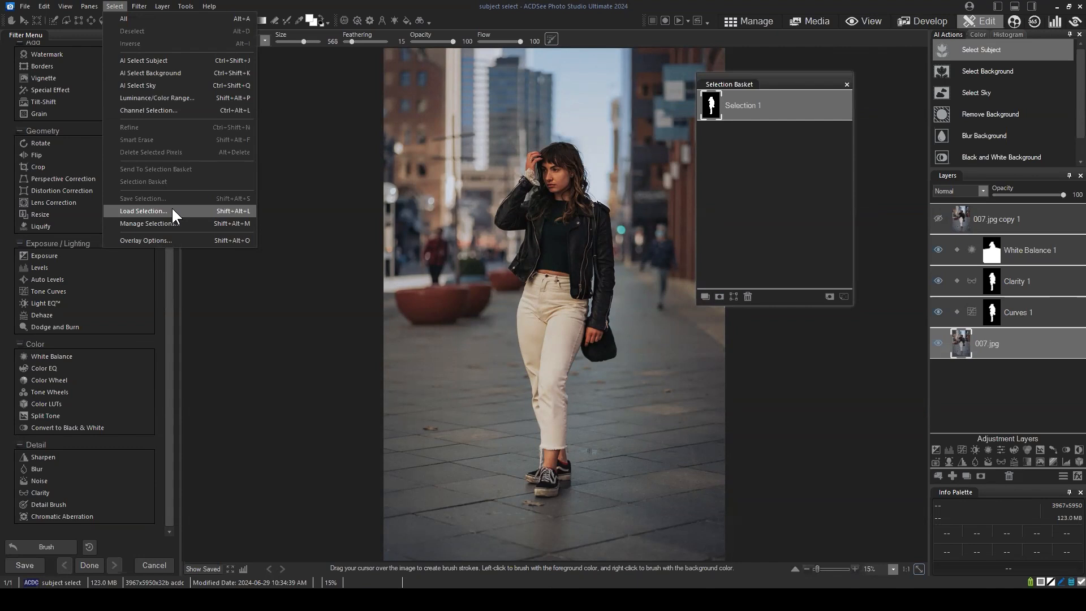
pyautogui.click(787, 185)
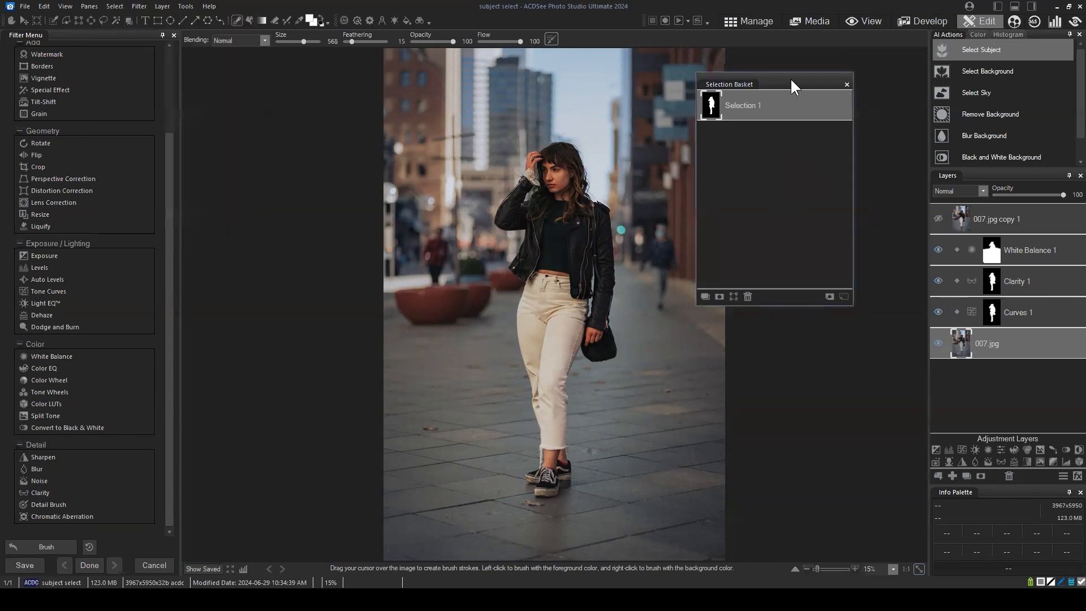
pyautogui.moveTo(791, 81); pyautogui.dragTo(798, 82)
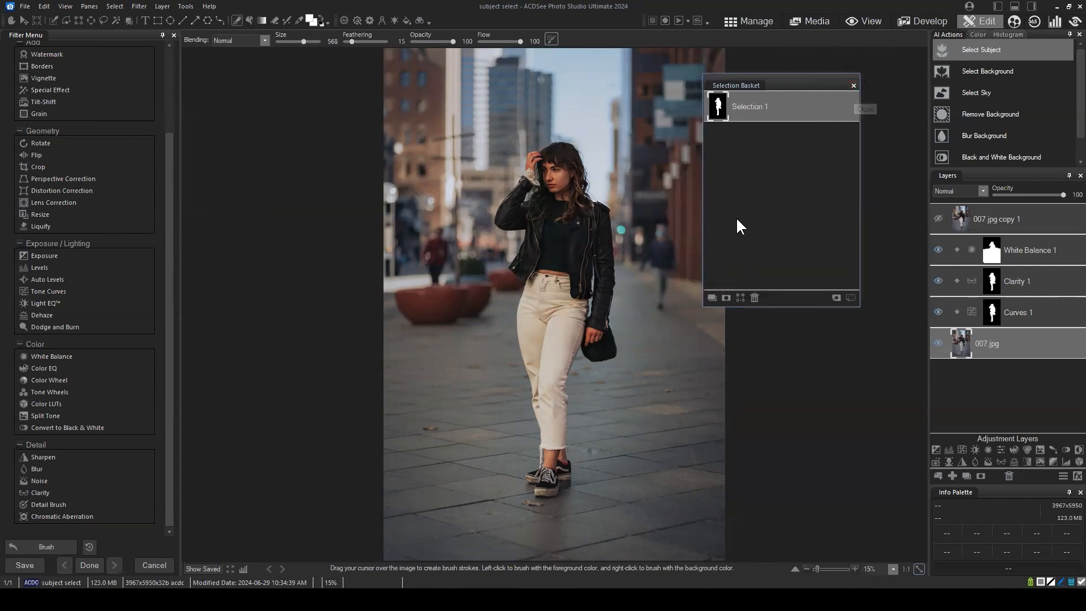
pyautogui.click(853, 86)
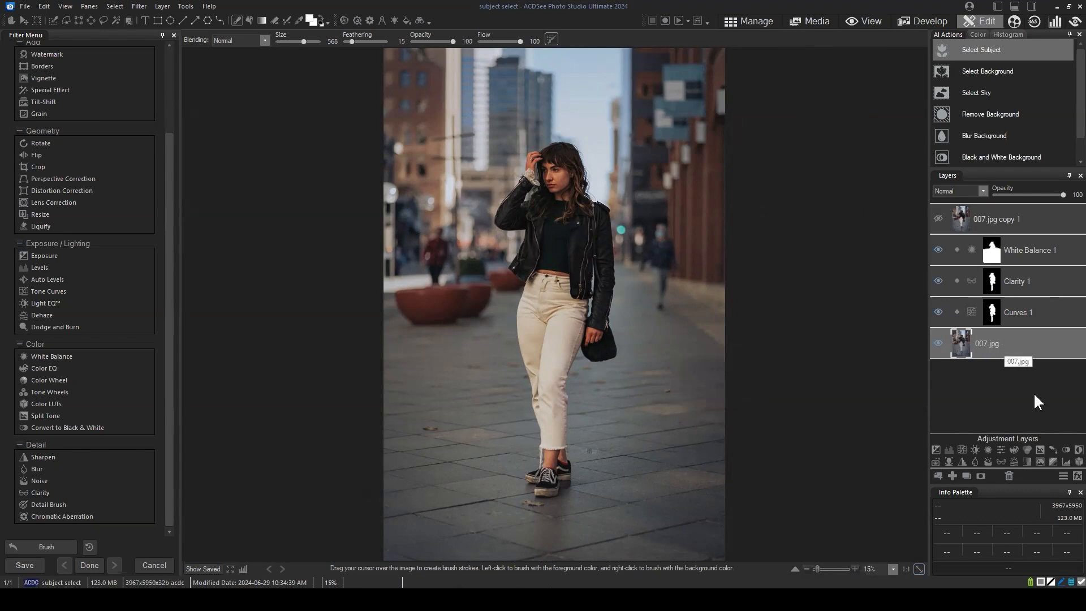
# Step: Set the Clarity 1 layer's clarity to 35 while reviewing the Curves 1 and White Balance 1 settings
pyautogui.click(1045, 310)
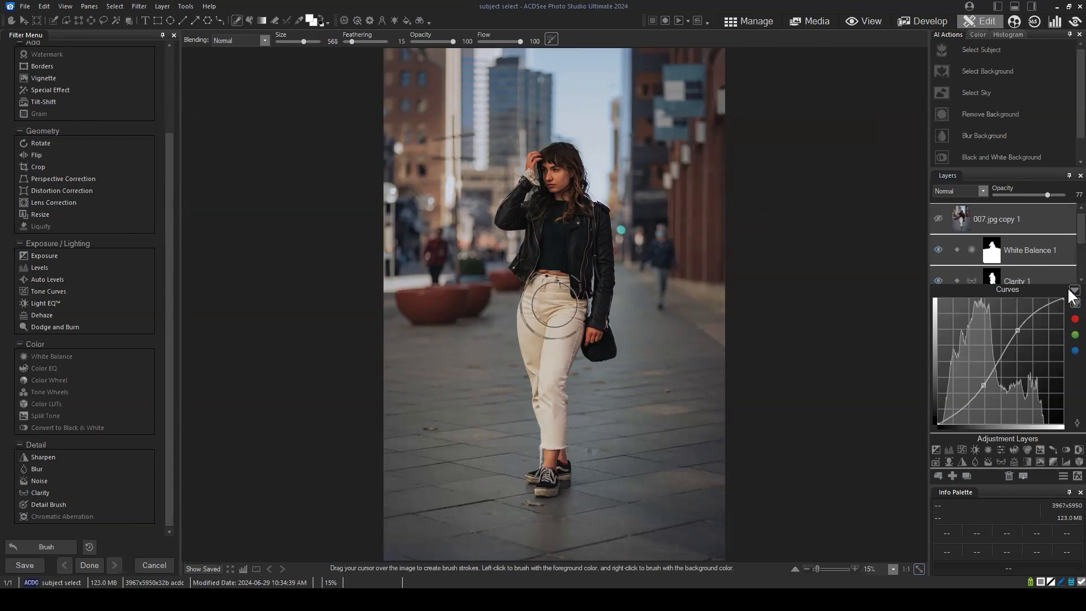
pyautogui.click(1072, 291)
pyautogui.click(1030, 283)
pyautogui.click(1011, 337)
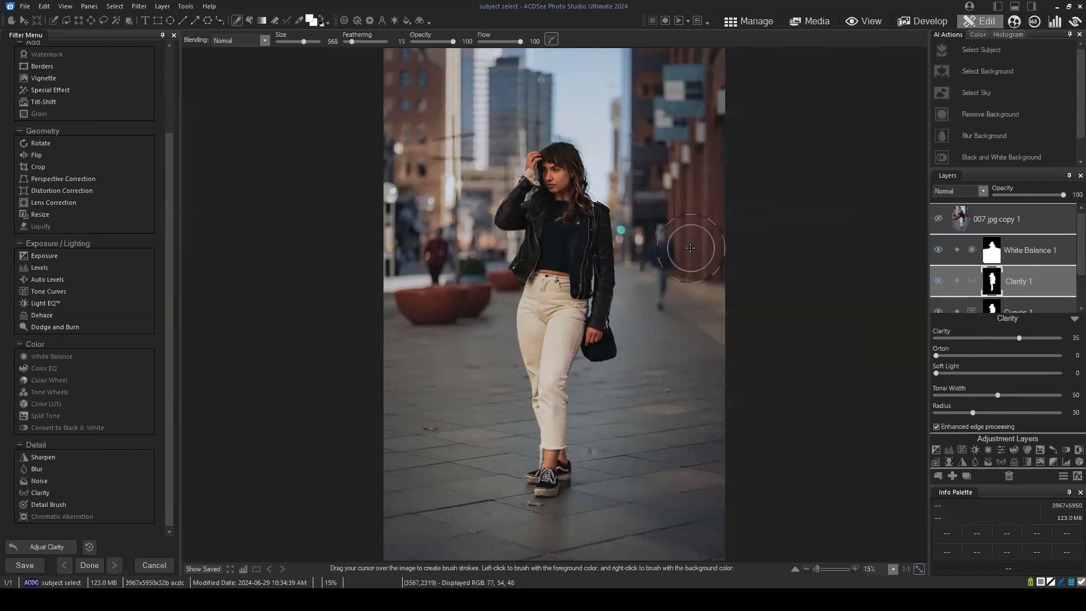
pyautogui.click(1074, 319)
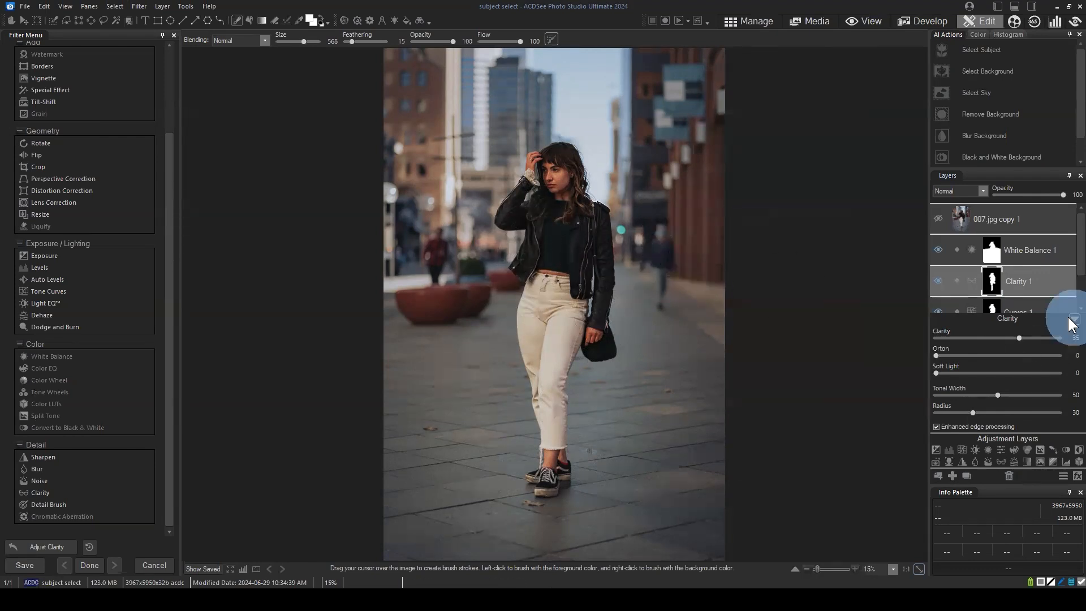
pyautogui.click(1012, 255)
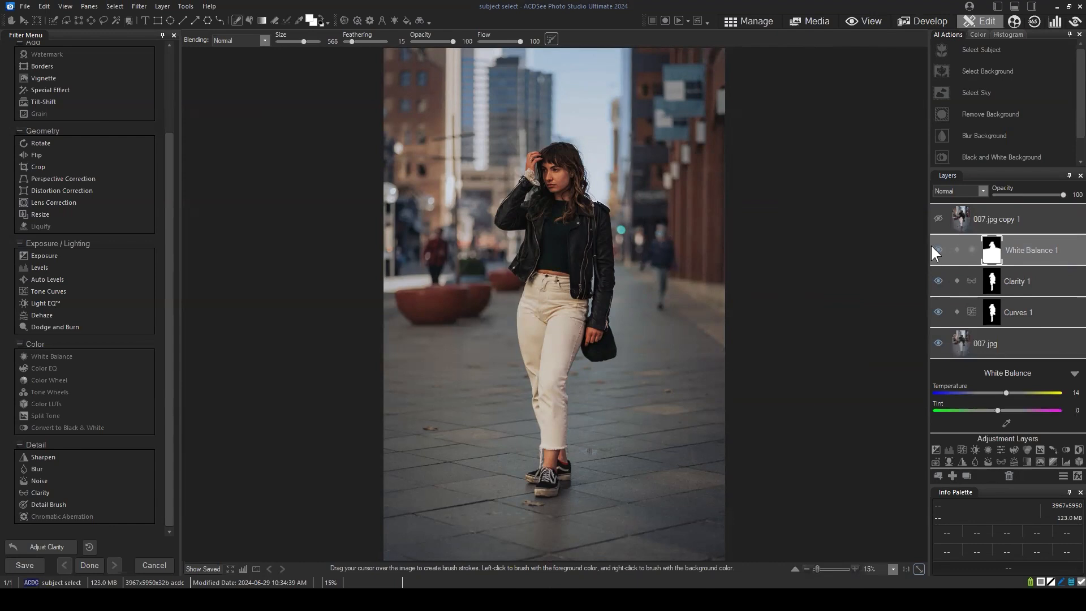
# Step: Leave the subject select image and return to the Clothing folder's photos in Manage mode
pyautogui.click(937, 250)
pyautogui.click(742, 19)
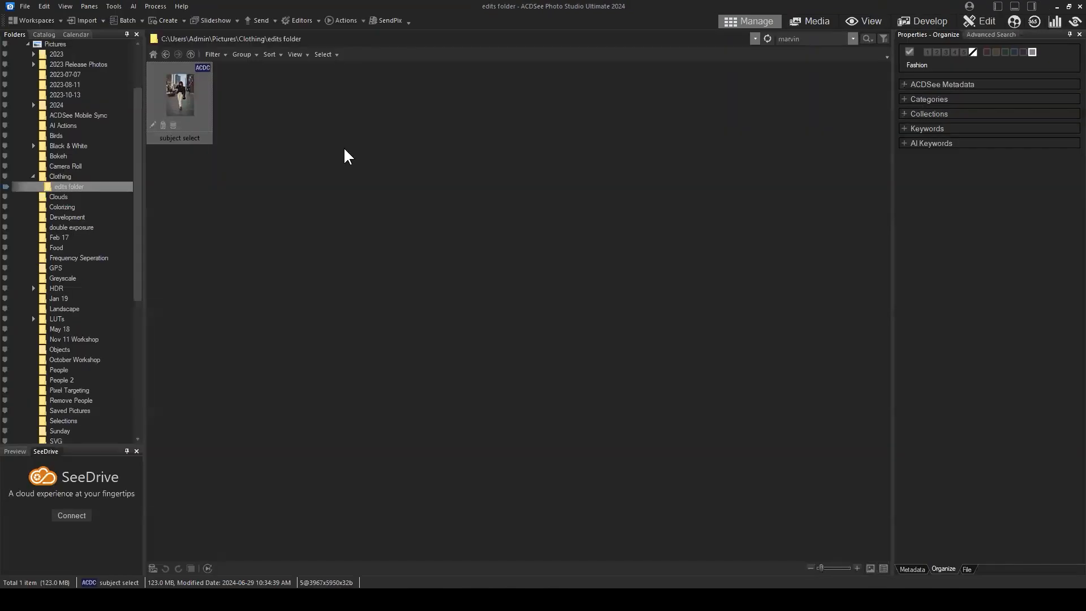
pyautogui.click(166, 55)
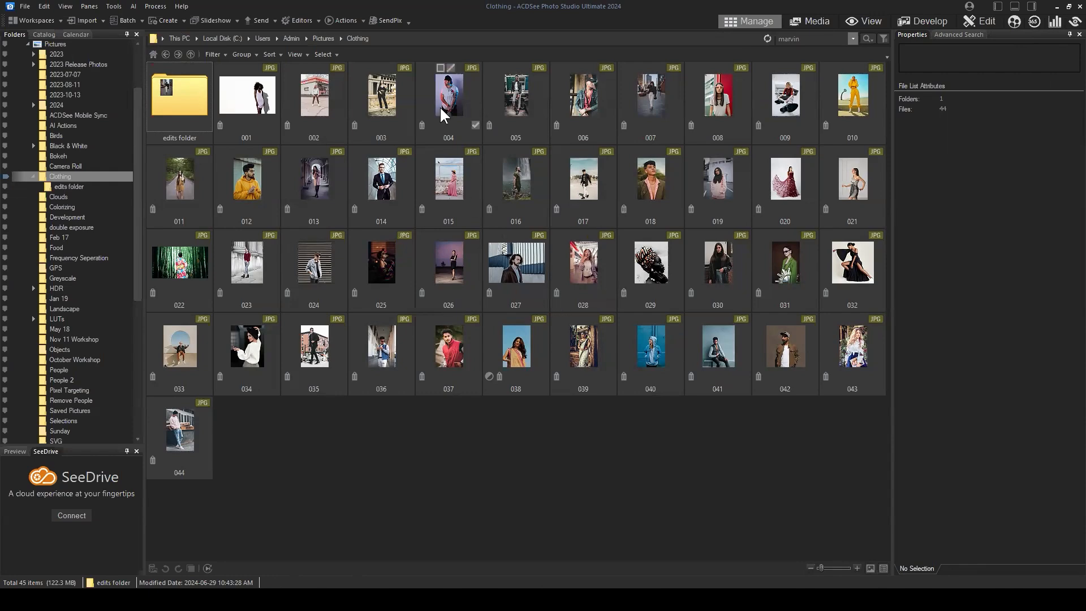
# Step: Open photos 003 and 013 in Edit mode in turn to examine them as candidate images, returning to the folder each time
pyautogui.click(396, 93)
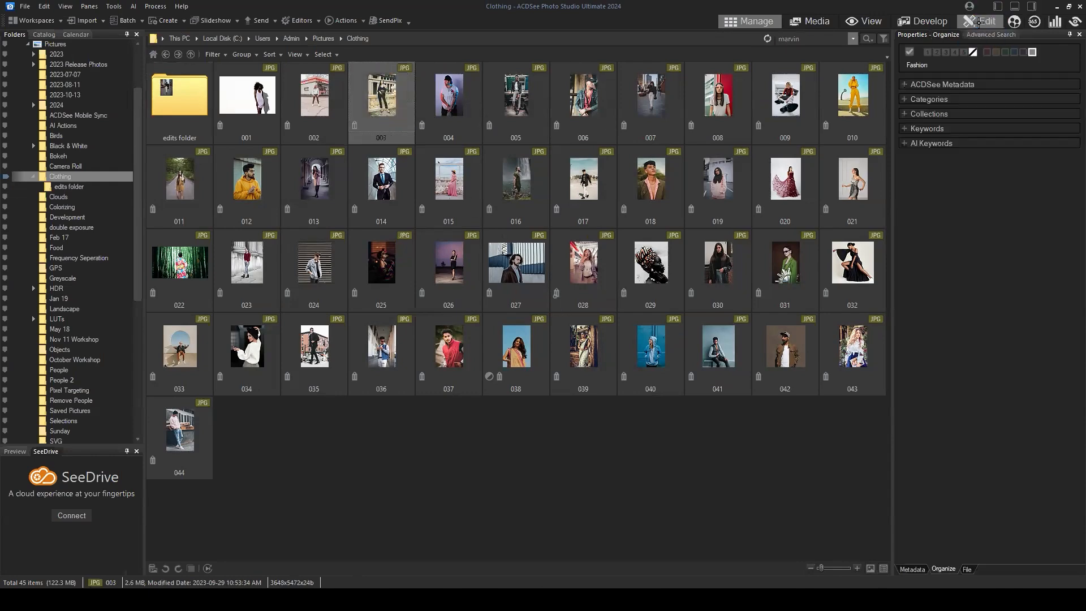
pyautogui.click(975, 21)
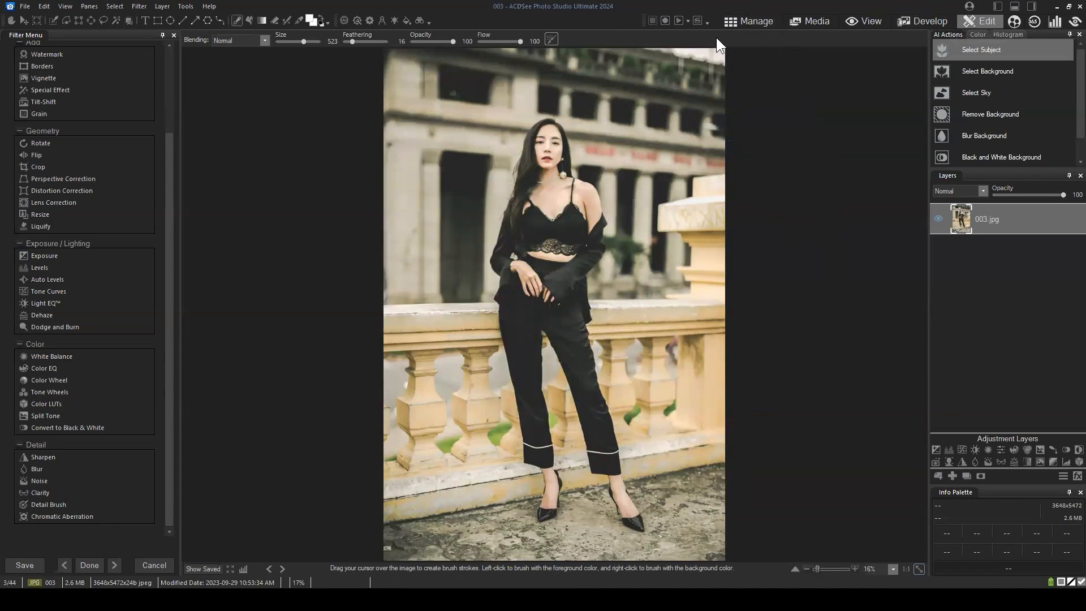
pyautogui.click(744, 18)
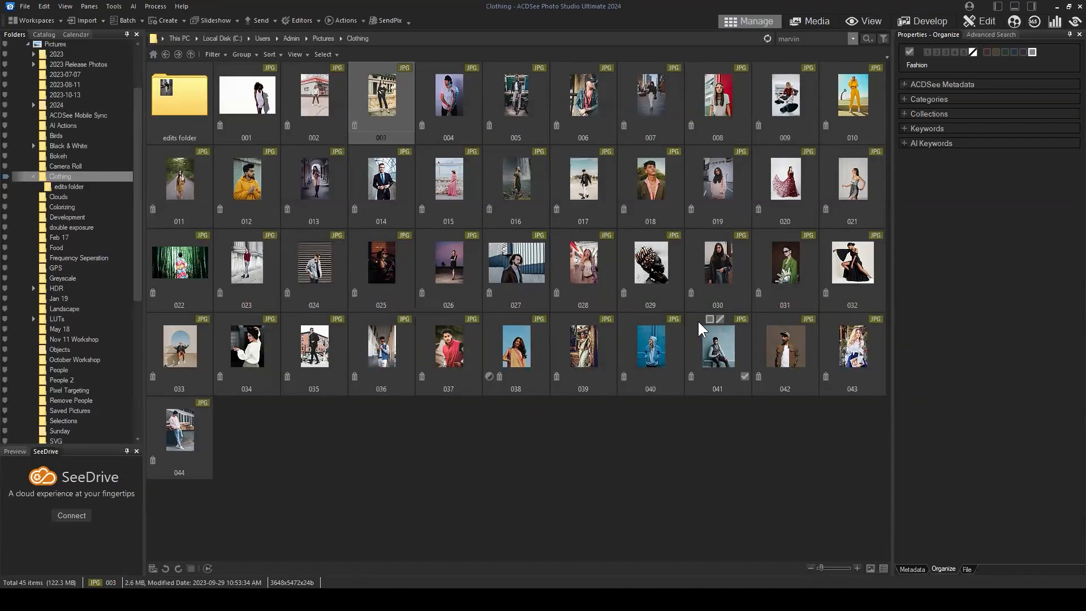
pyautogui.click(715, 185)
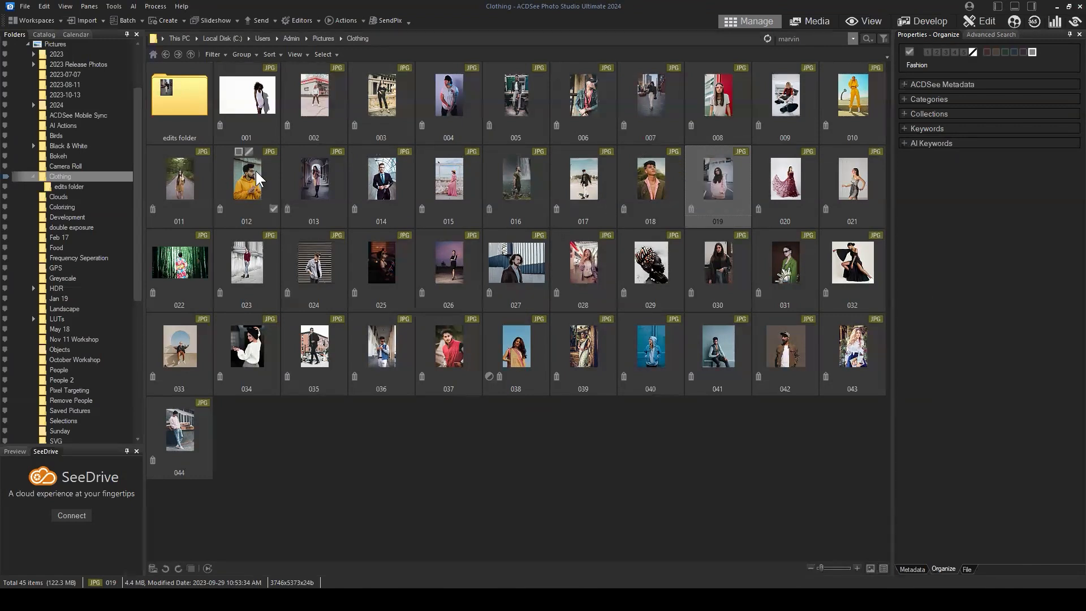
pyautogui.click(329, 188)
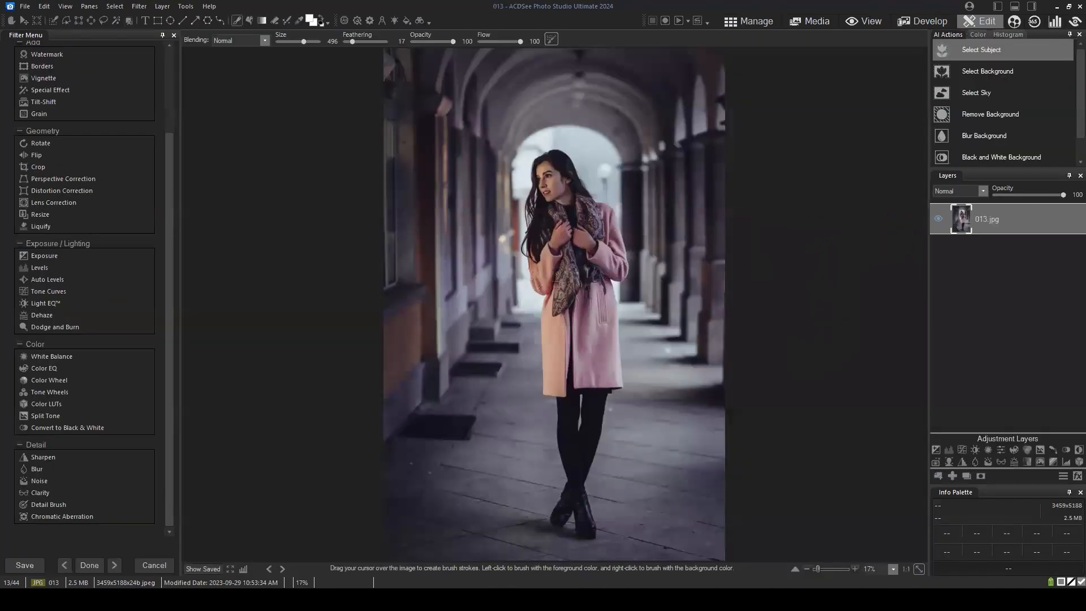
pyautogui.click(749, 20)
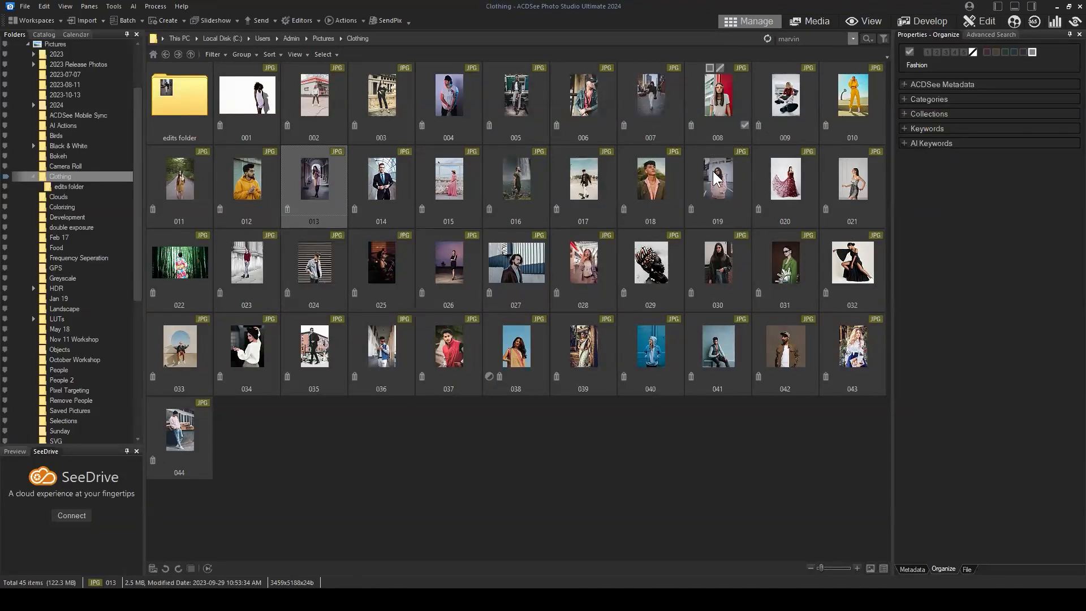
# Step: Open photo 028 in Edit mode and select its background with the AI Select Background action
pyautogui.click(583, 267)
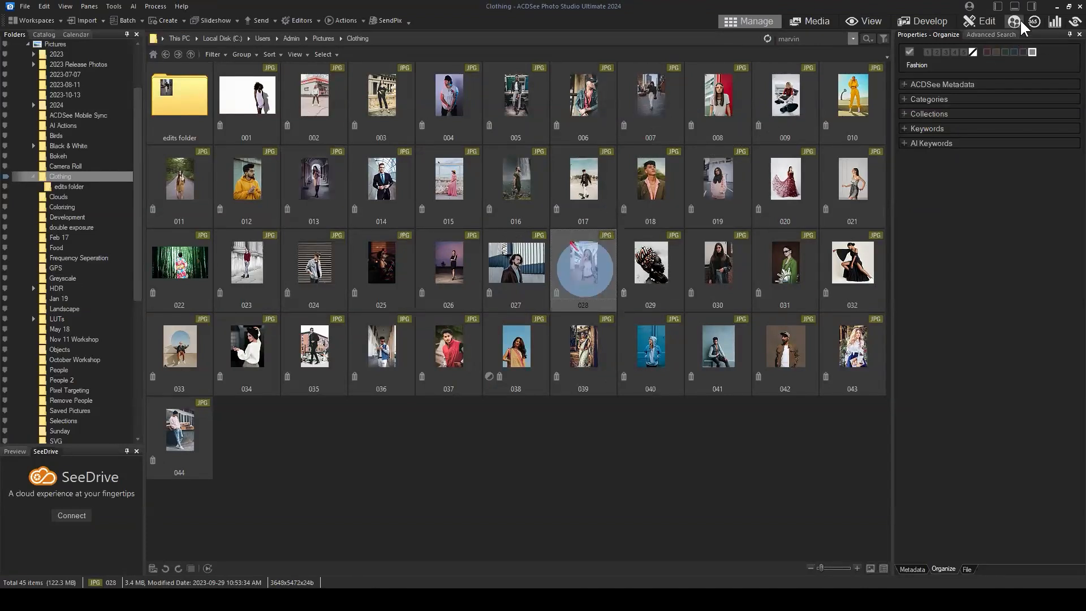
pyautogui.click(987, 21)
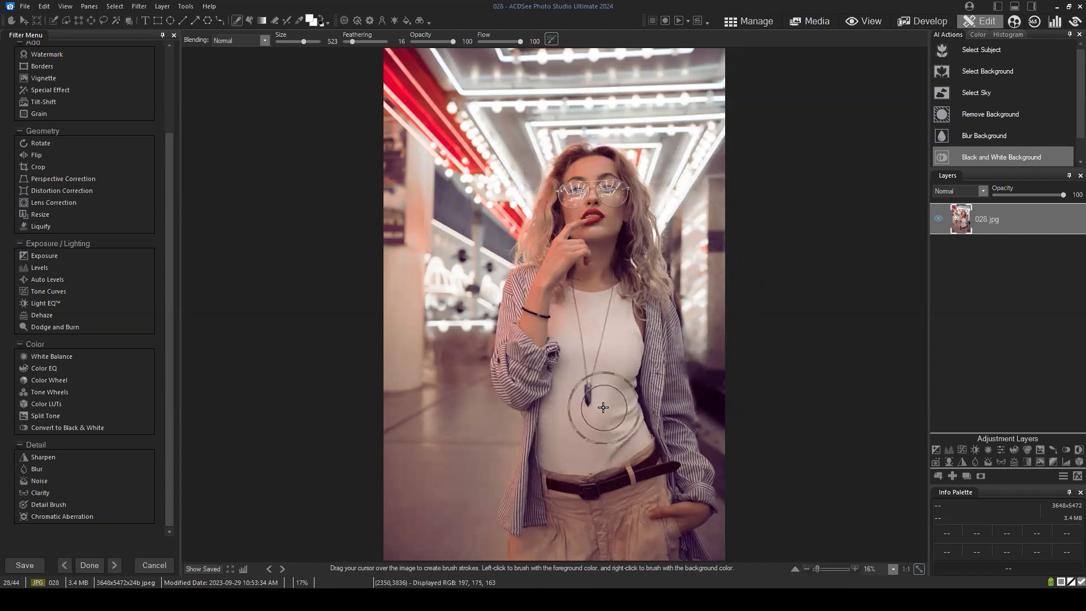
pyautogui.click(1001, 157)
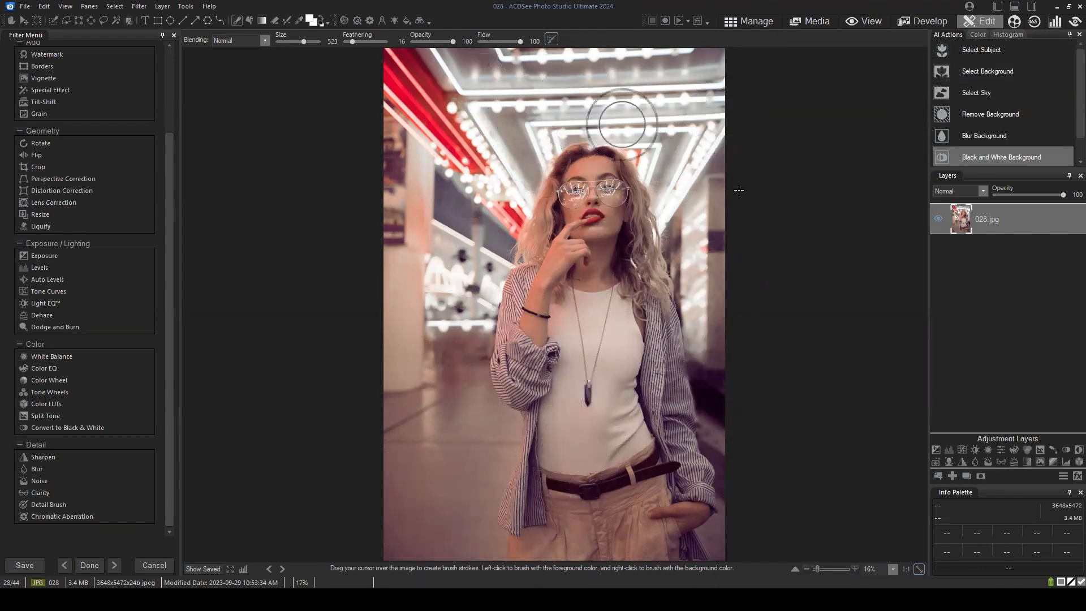
pyautogui.click(1017, 69)
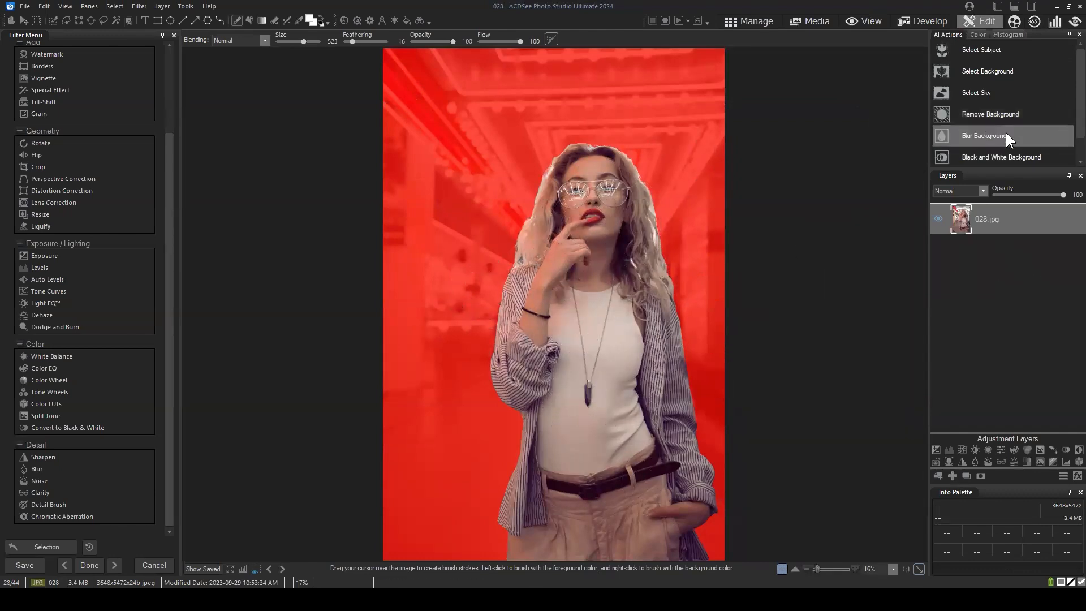
# Step: Add a Blur adjustment layer to the selected background and set its strength to 11
pyautogui.scroll(-1, 1006, 131)
pyautogui.scroll(1, 990, 102)
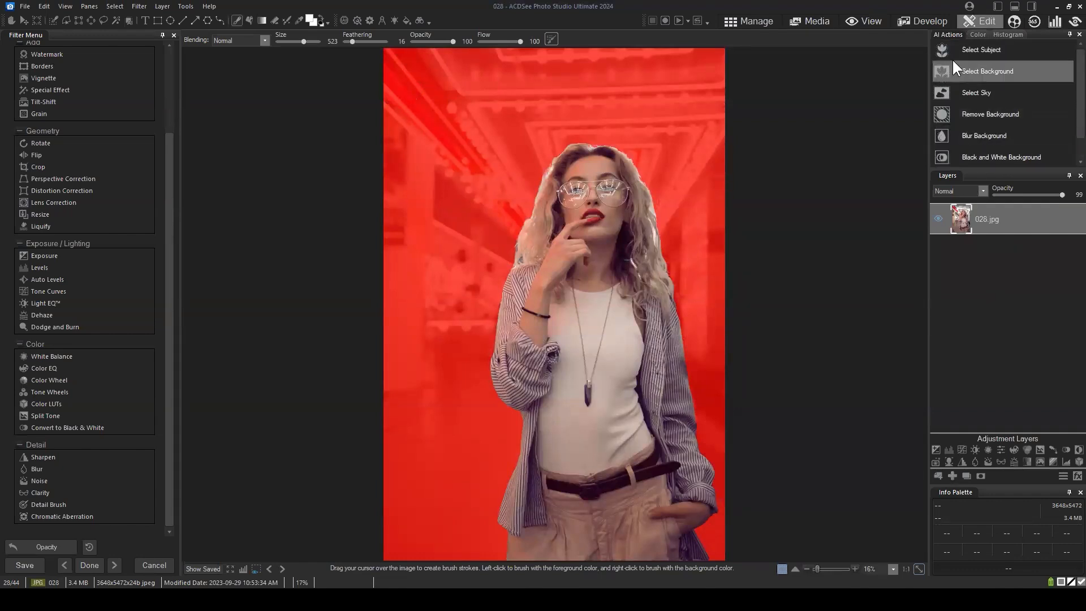
pyautogui.click(974, 460)
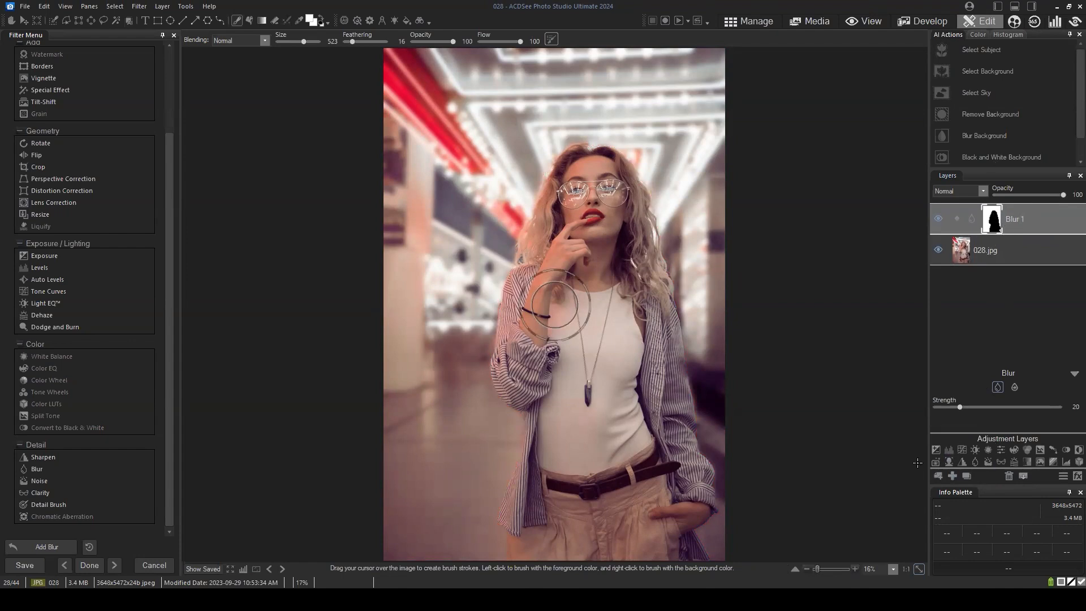
pyautogui.moveTo(959, 407)
pyautogui.mouseDown()
pyautogui.moveTo(941, 409)
pyautogui.moveTo(968, 417)
pyautogui.moveTo(953, 423)
pyautogui.mouseUp()
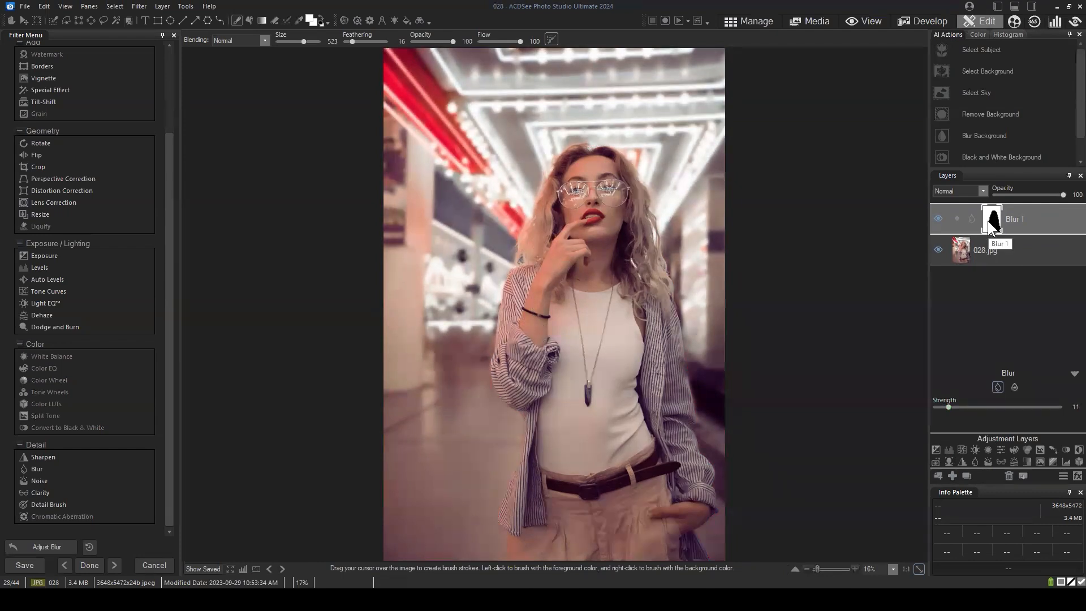
# Step: Bring up the Selection Basket beside the image and store the Blur 1 layer's mask in it as a selection
pyautogui.click(107, 8)
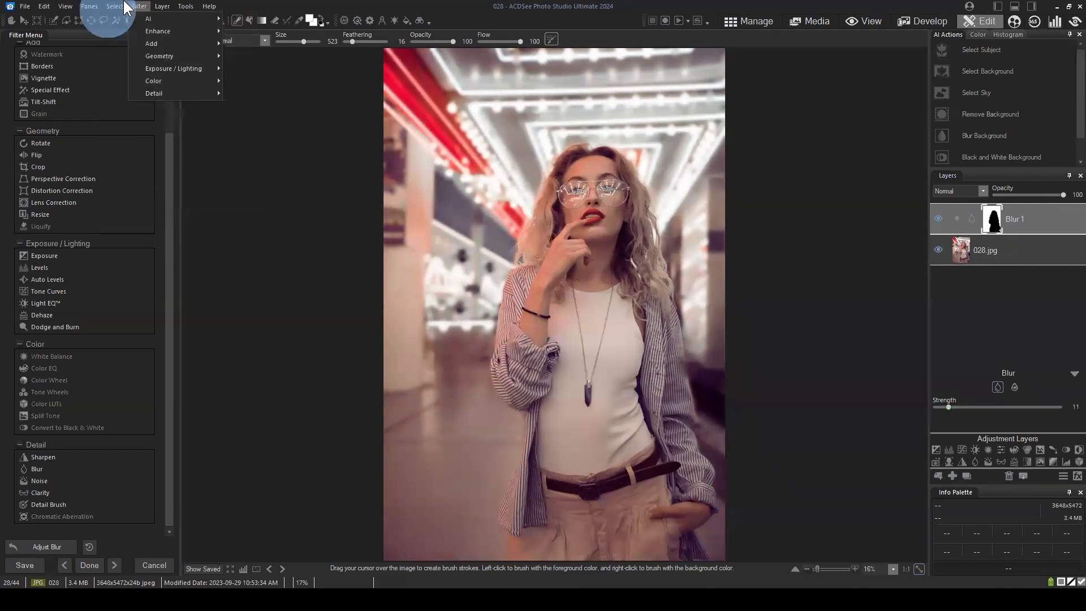
pyautogui.click(145, 180)
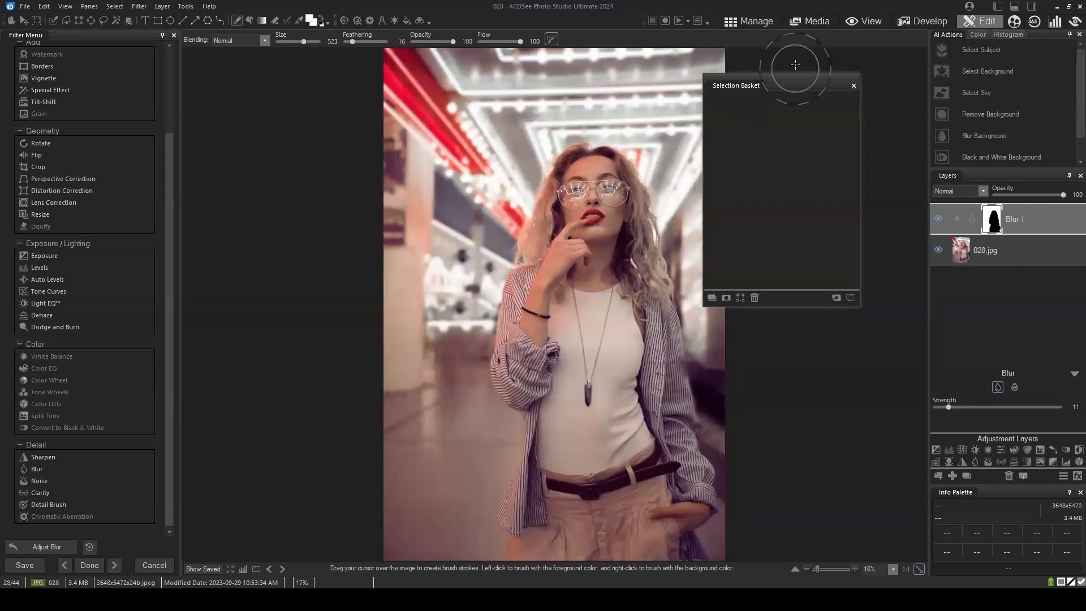
pyautogui.moveTo(789, 79); pyautogui.dragTo(815, 130)
pyautogui.click(992, 216)
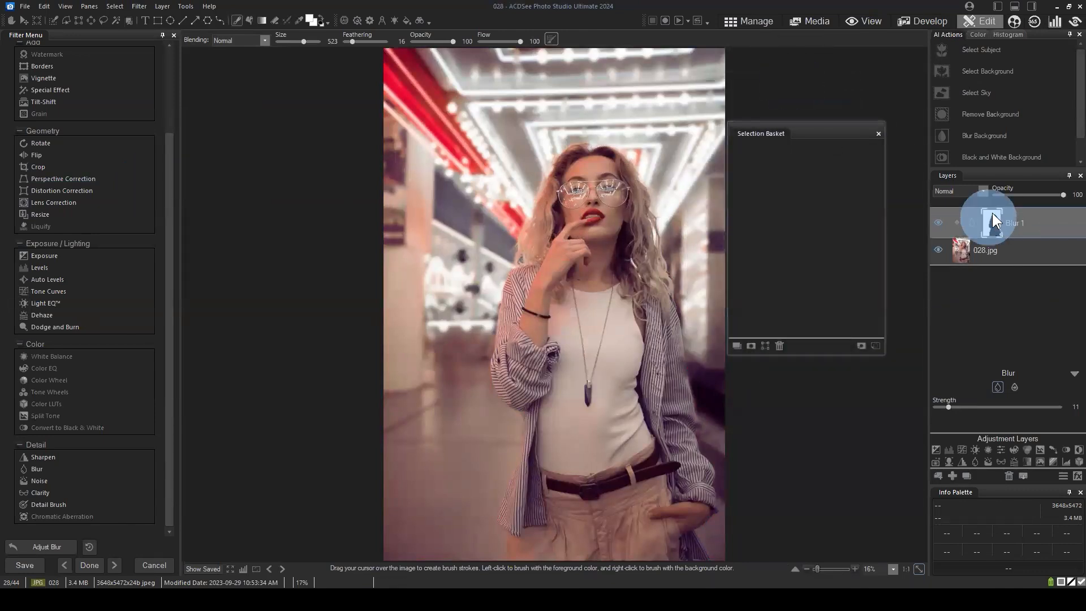
pyautogui.click(860, 344)
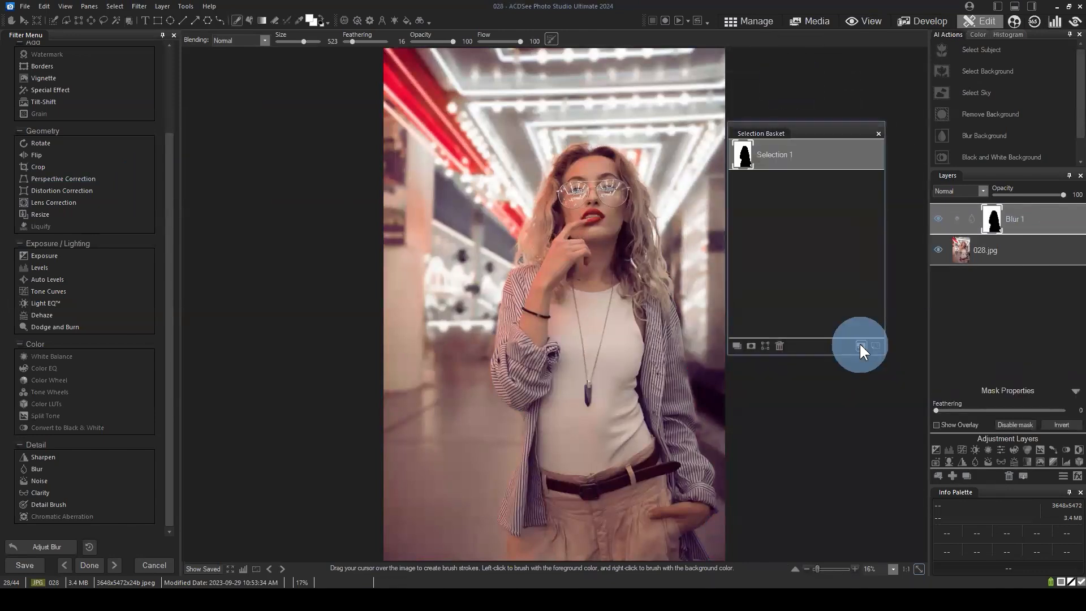
pyautogui.moveTo(796, 128); pyautogui.dragTo(785, 138)
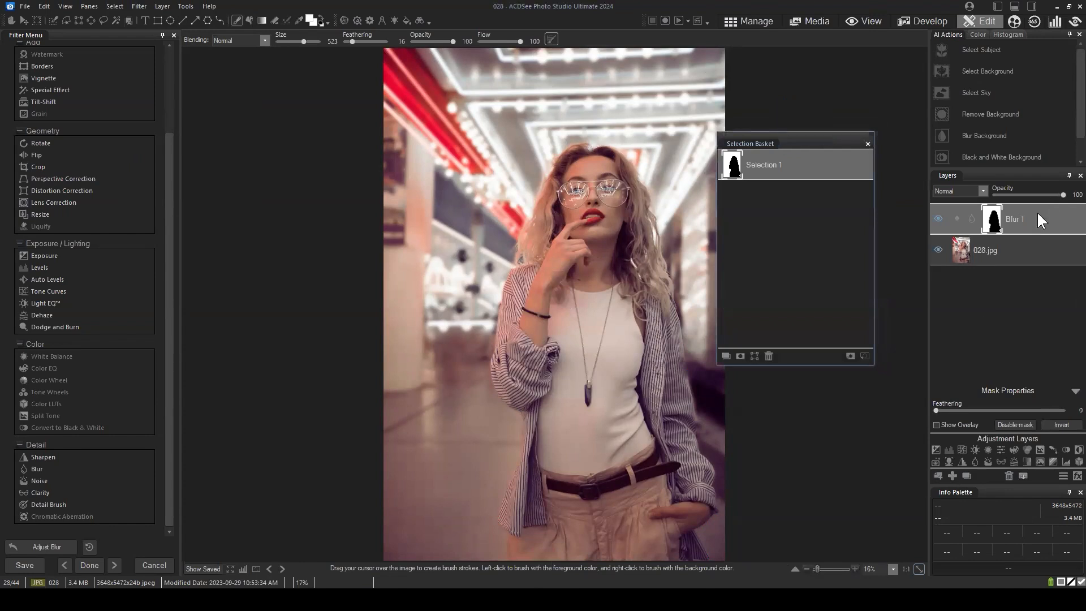
# Step: Add a Curves adjustment layer masked with the stored selection and shape its curve into a contrast-boosting S
pyautogui.click(962, 450)
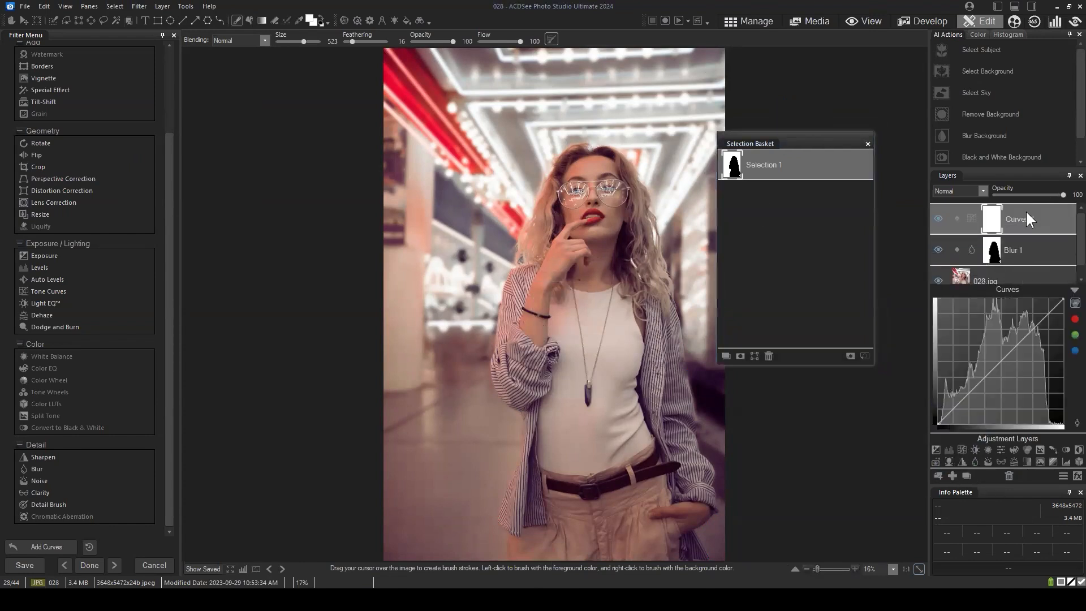
pyautogui.click(738, 356)
pyautogui.moveTo(981, 379); pyautogui.dragTo(984, 389)
pyautogui.moveTo(1028, 333); pyautogui.dragTo(1019, 331)
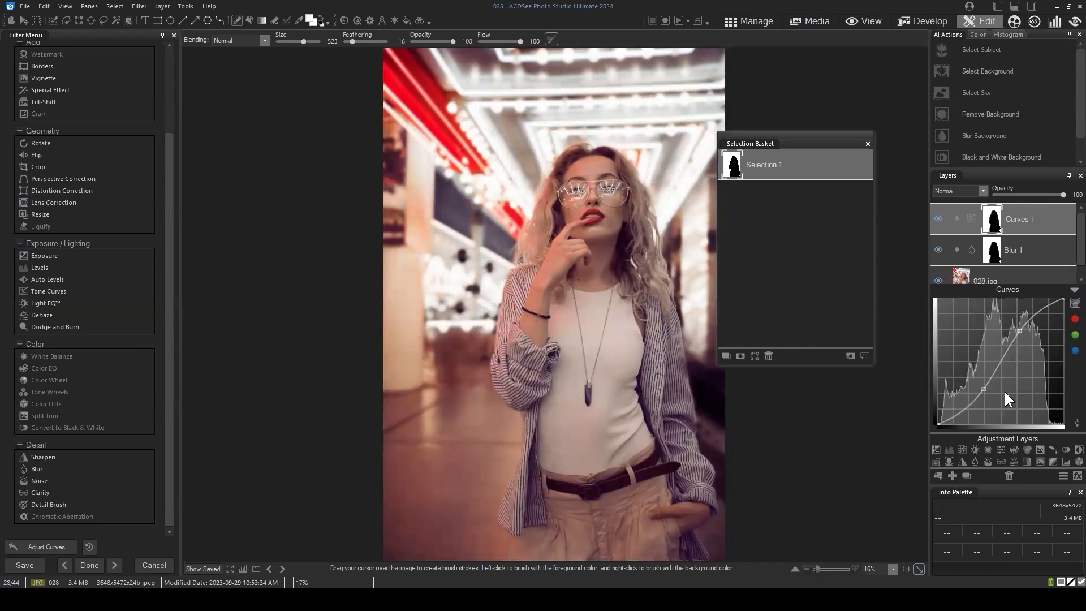
pyautogui.click(1069, 290)
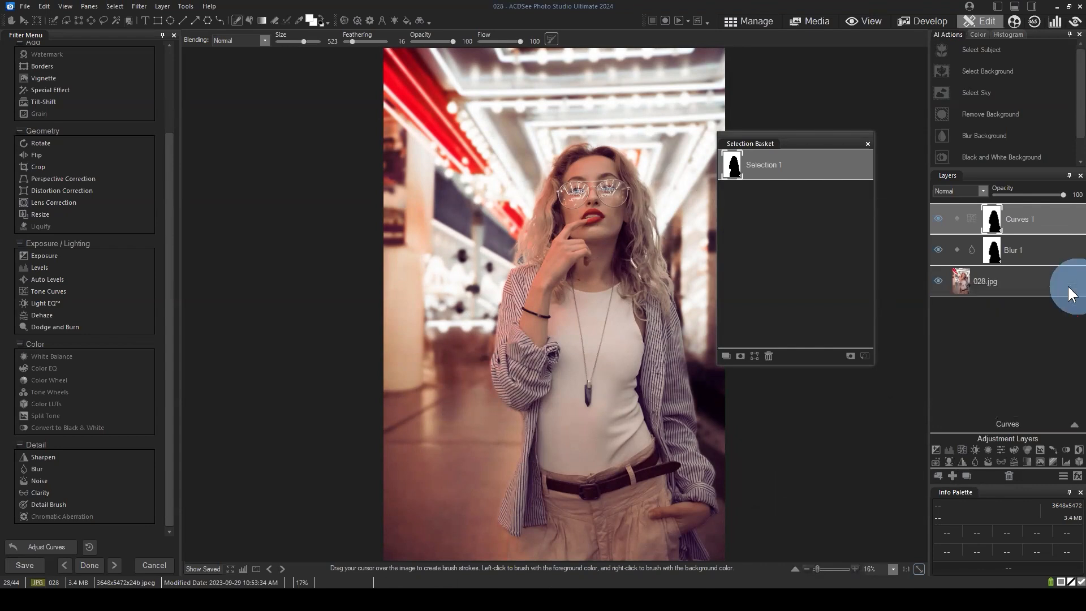
# Step: Compare the image with the Curves 1 and Blur 1 layers hidden and shown
pyautogui.click(936, 217)
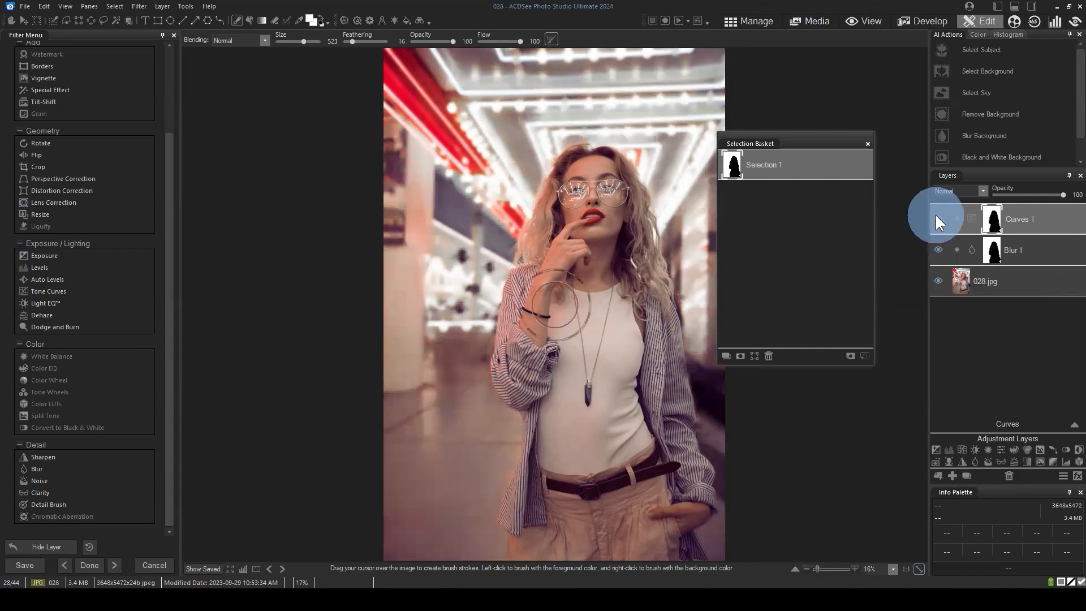
pyautogui.click(936, 217)
pyautogui.click(938, 250)
pyautogui.click(936, 216)
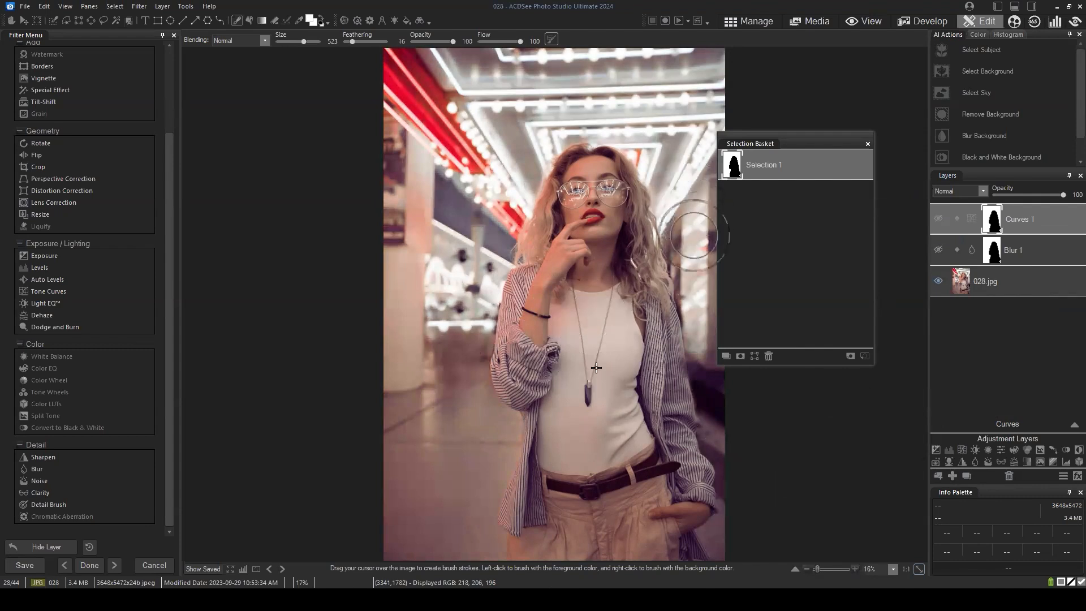
pyautogui.click(938, 249)
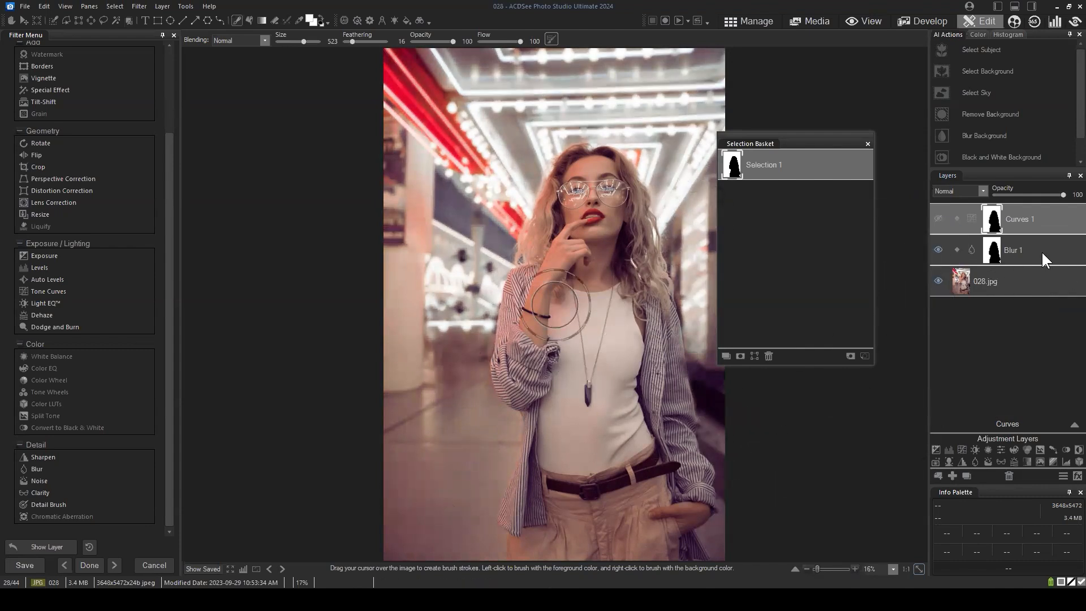
pyautogui.click(937, 220)
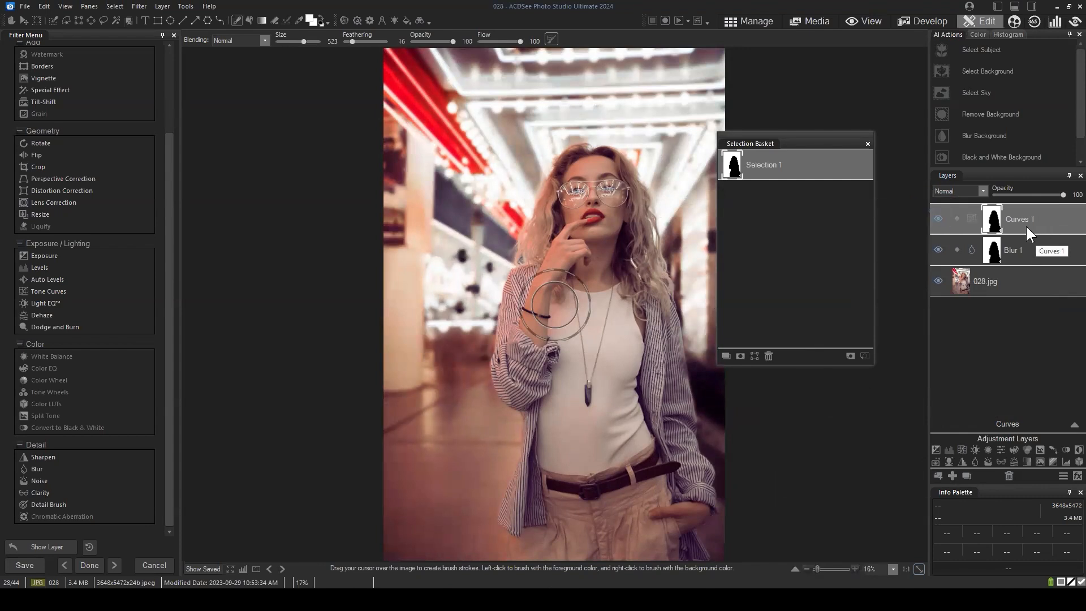
# Step: Close the Selection Basket and return to the Clothing folder, discarding the changes to photo 028
pyautogui.click(867, 144)
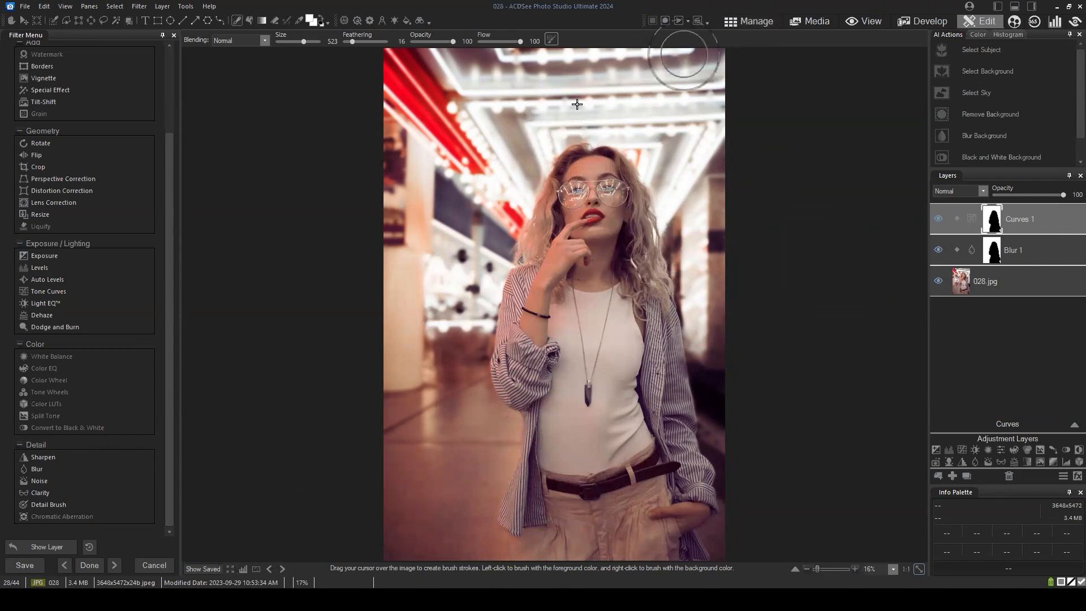
pyautogui.click(759, 20)
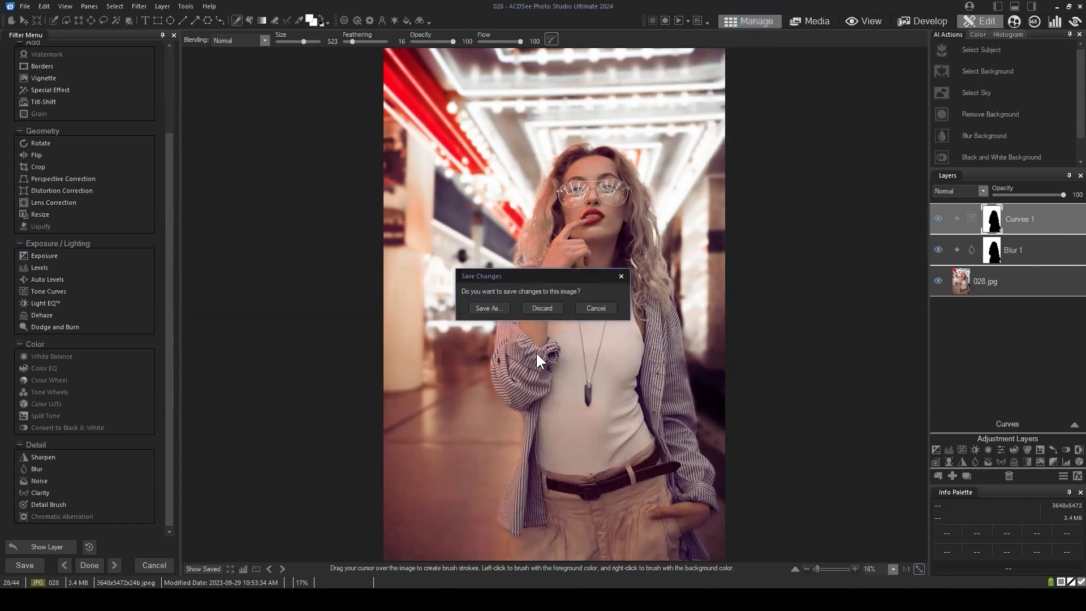
pyautogui.click(542, 308)
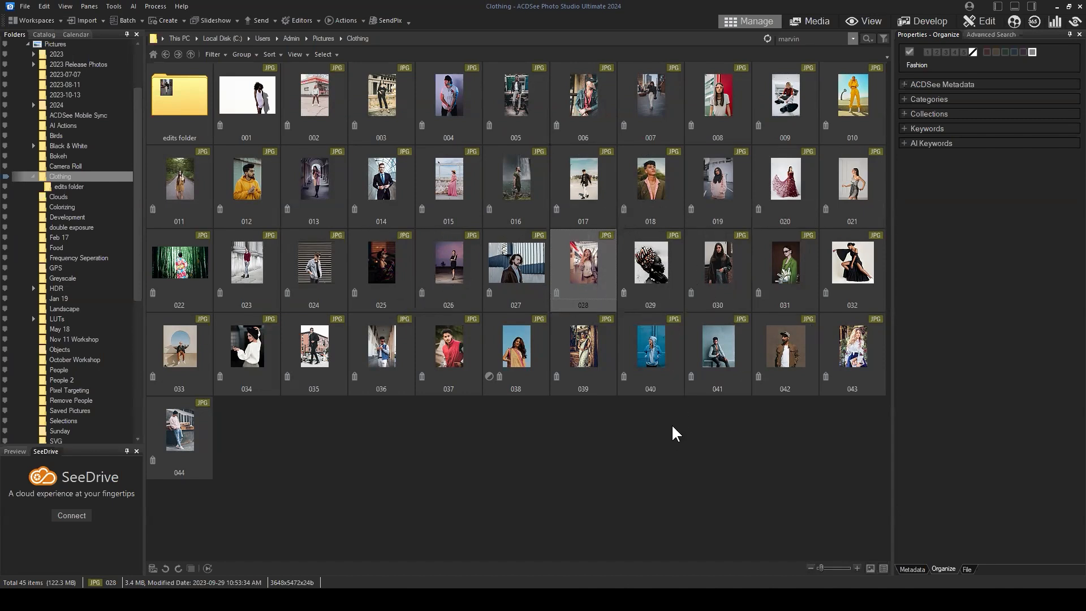
# Step: Open photo 039 in Edit mode and select the woman with the AI Select Subject action
pyautogui.click(585, 353)
pyautogui.click(983, 17)
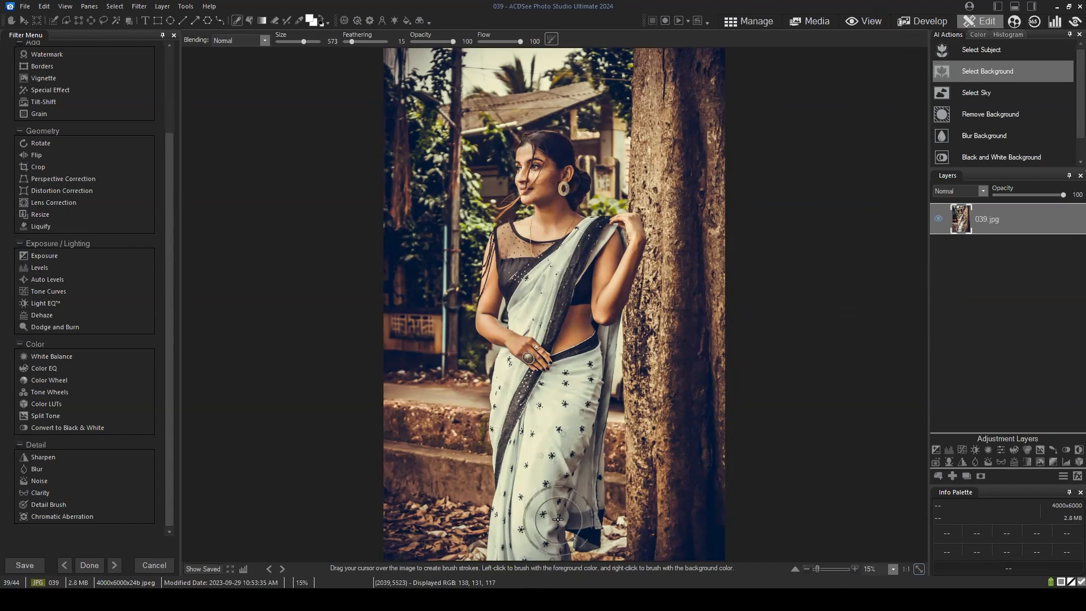
pyautogui.click(989, 49)
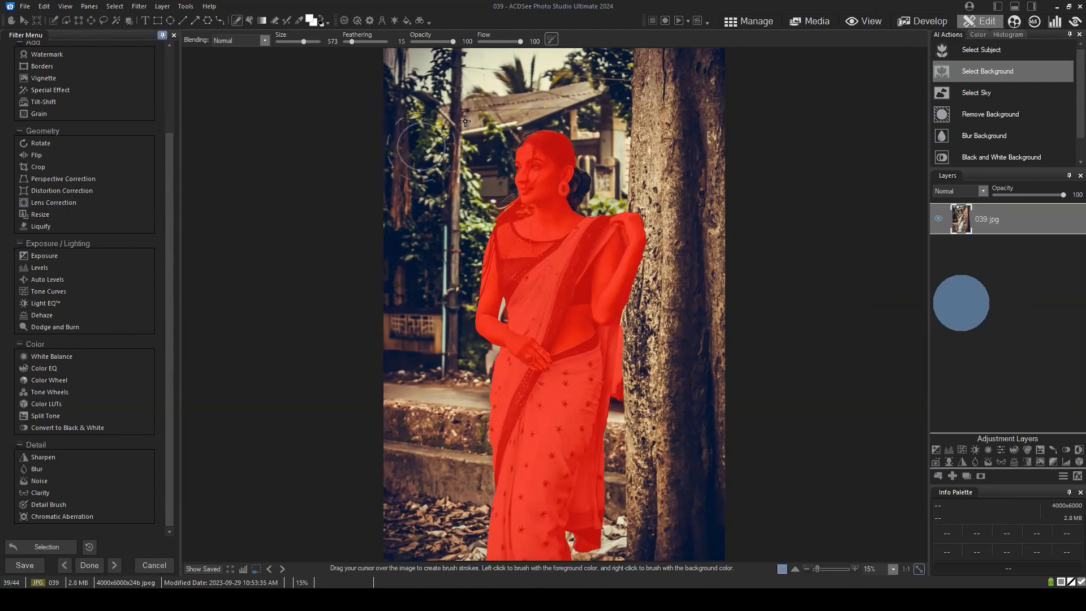
# Step: Add the woman's missed hair bun to the subject selection by tracing its outer edge with a committed polygon lasso
pyautogui.scroll(4, 628, 227)
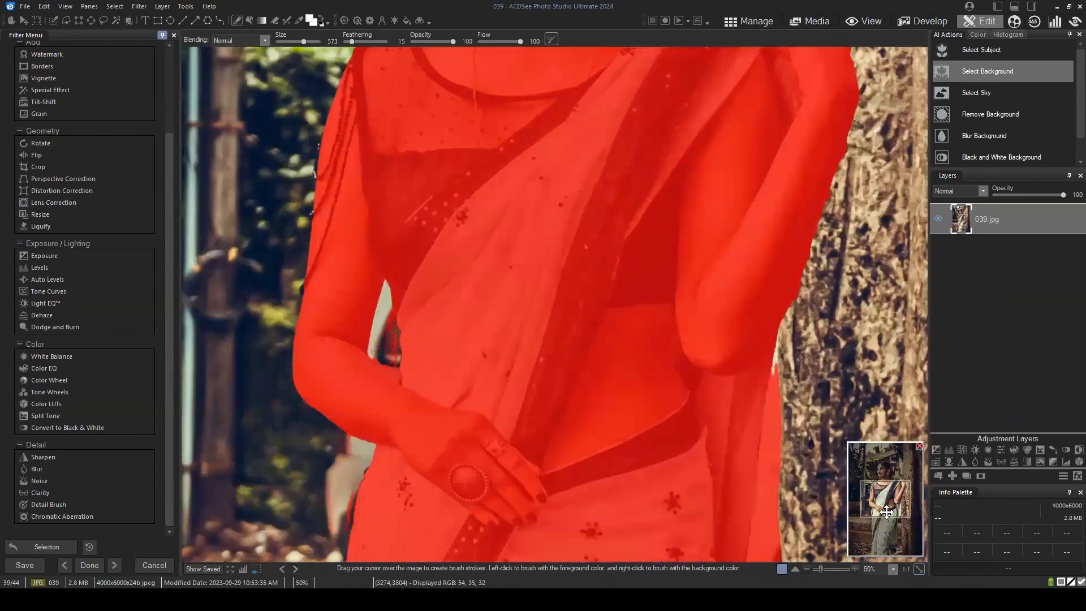
pyautogui.moveTo(886, 512)
pyautogui.mouseDown()
pyautogui.moveTo(889, 484)
pyautogui.moveTo(879, 480)
pyautogui.mouseUp()
pyautogui.click(79, 25)
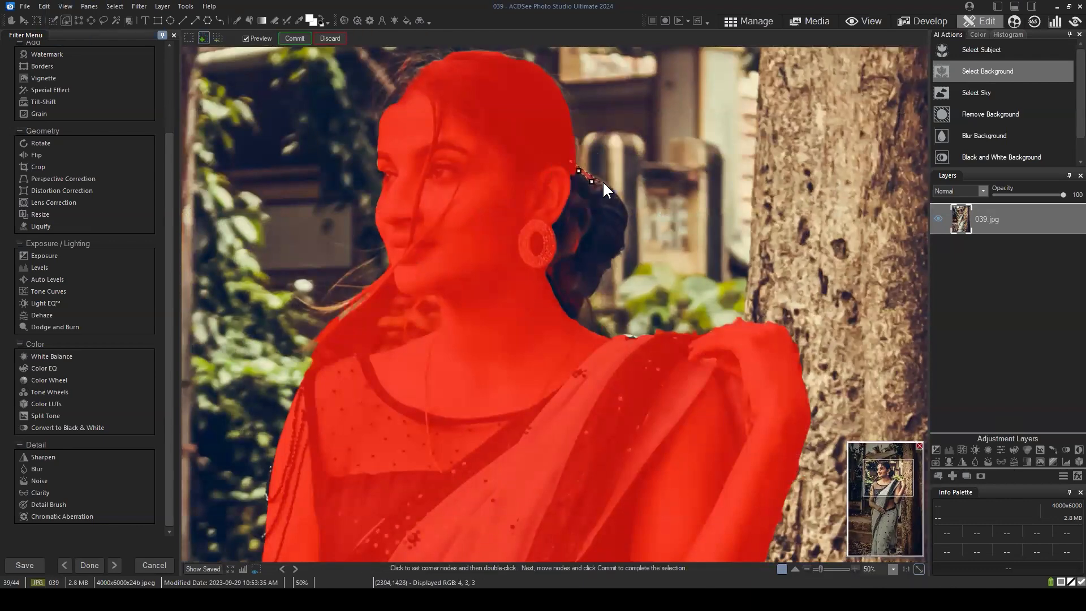
pyautogui.click(604, 183)
pyautogui.click(612, 186)
pyautogui.click(617, 196)
pyautogui.click(629, 216)
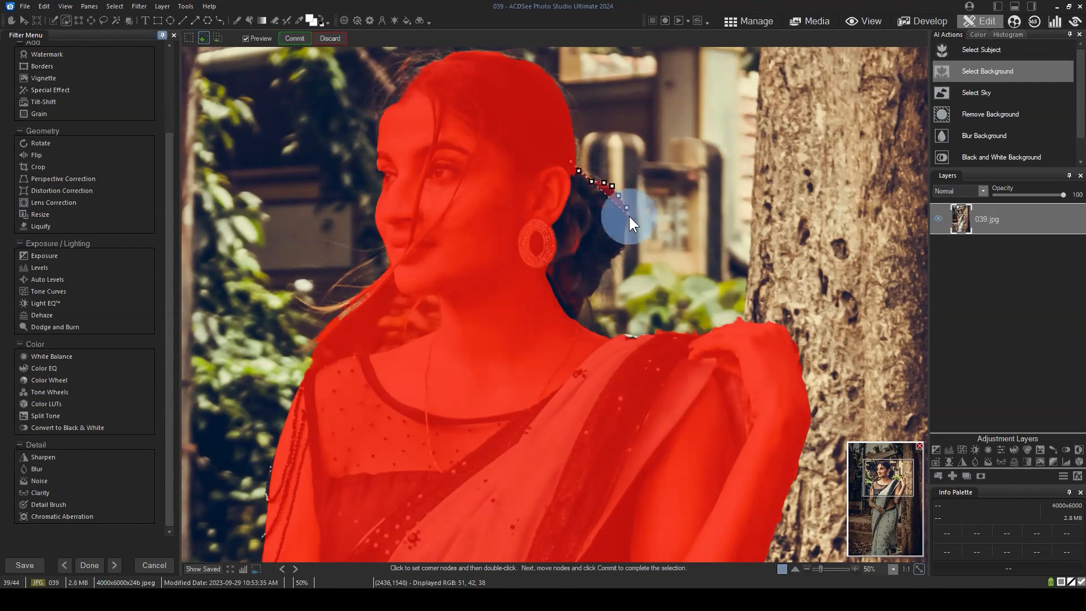
pyautogui.click(626, 229)
pyautogui.click(624, 233)
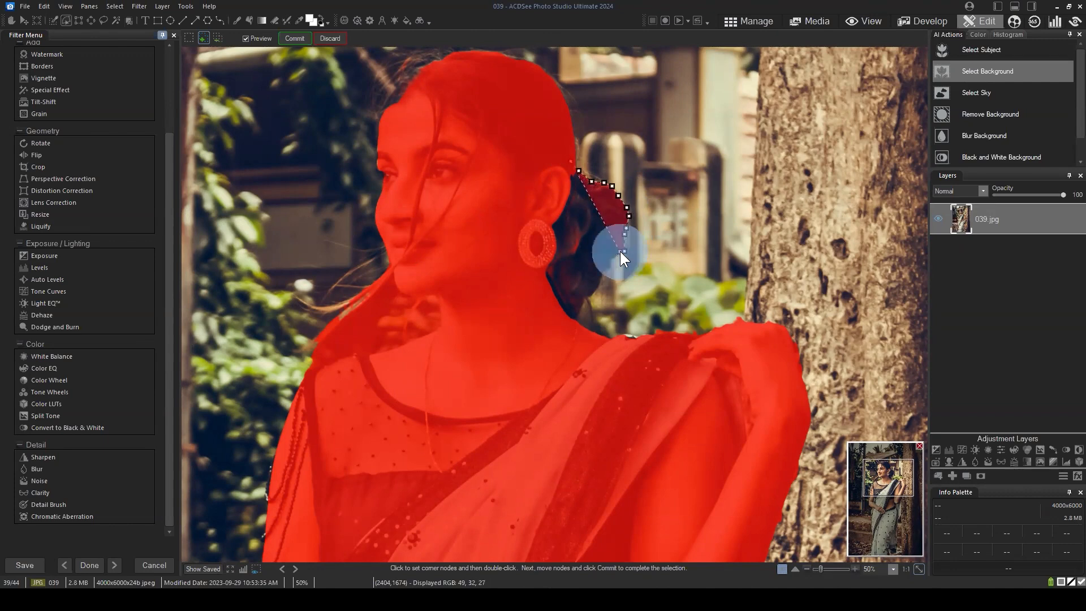
pyautogui.click(615, 259)
pyautogui.click(612, 258)
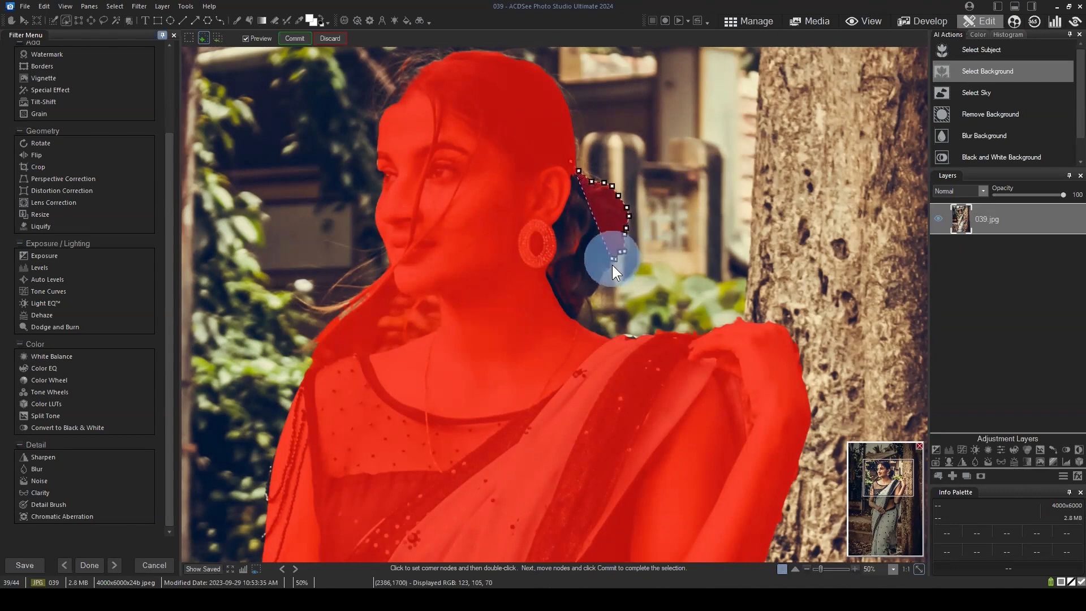
pyautogui.click(610, 268)
pyautogui.click(606, 269)
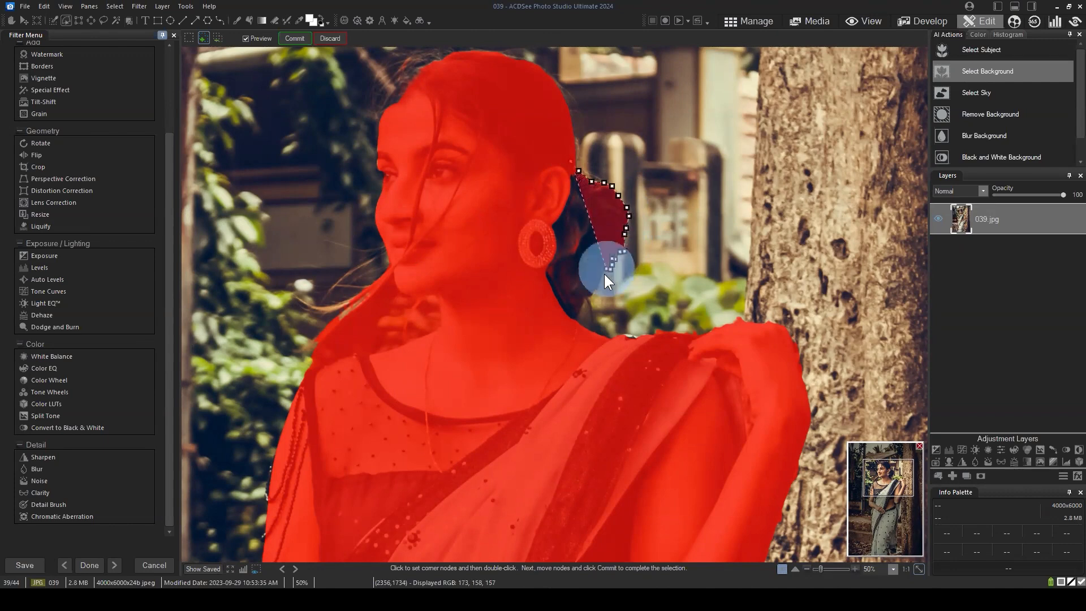
pyautogui.click(604, 275)
pyautogui.click(601, 285)
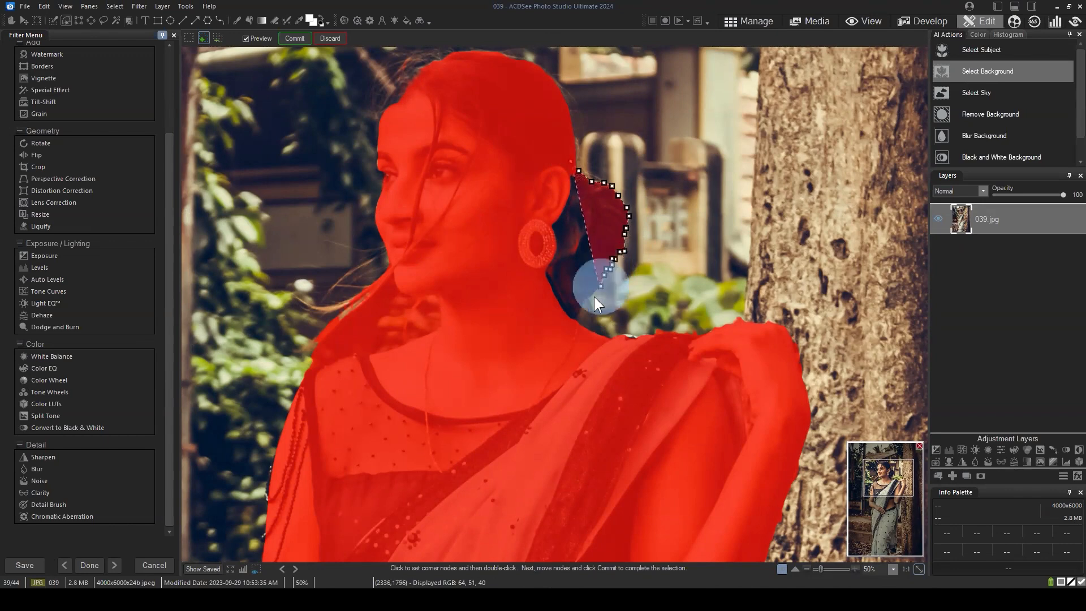
pyautogui.click(594, 296)
pyautogui.click(585, 299)
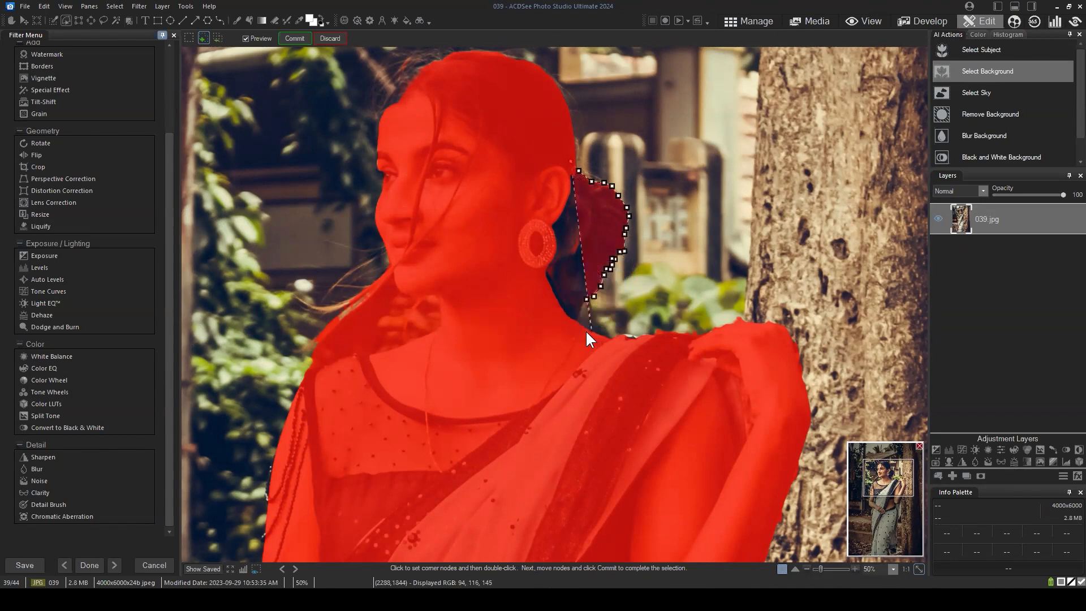
pyautogui.click(582, 303)
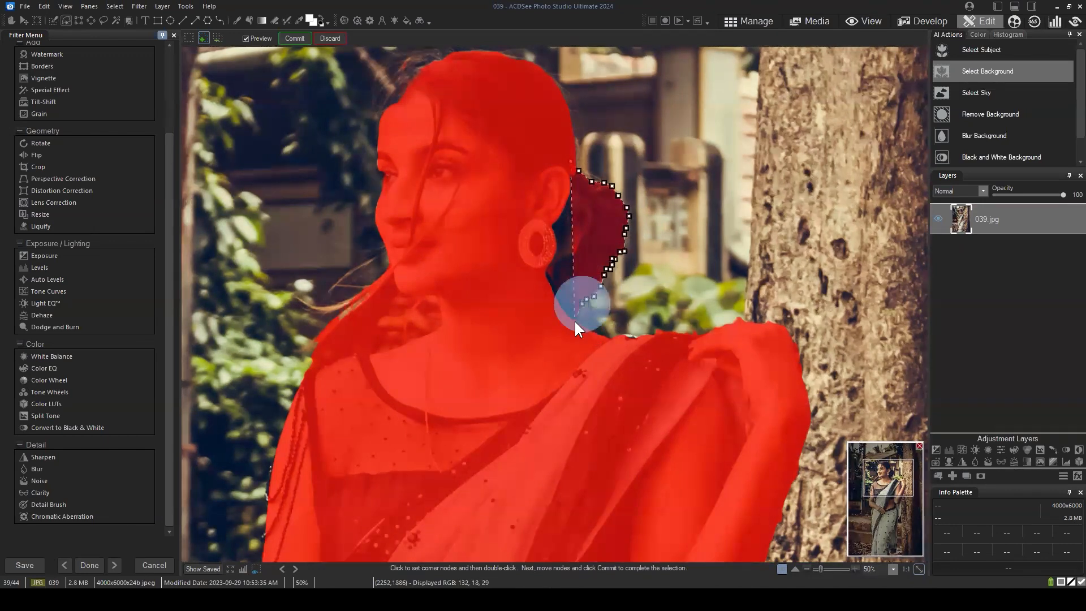
pyautogui.click(574, 323)
pyautogui.click(511, 307)
pyautogui.click(513, 184)
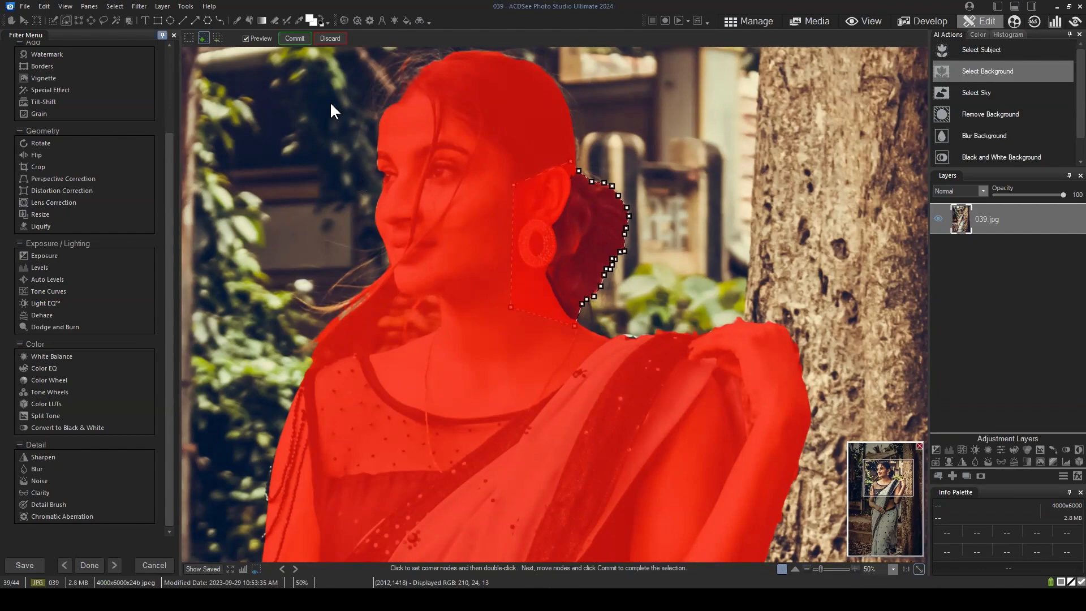
pyautogui.click(294, 38)
# Step: Brush the missed hair above the forehead and along the crown into the selection at strength 100 with Smart Brushing off
pyautogui.scroll(-2, 688, 285)
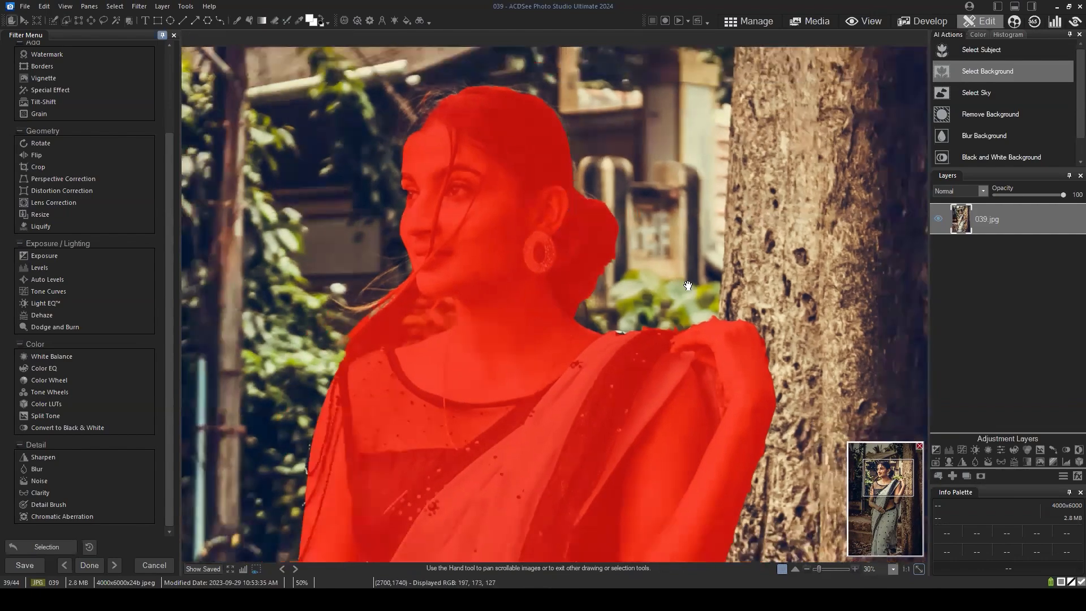
pyautogui.scroll(-1, 687, 286)
pyautogui.scroll(5, 543, 274)
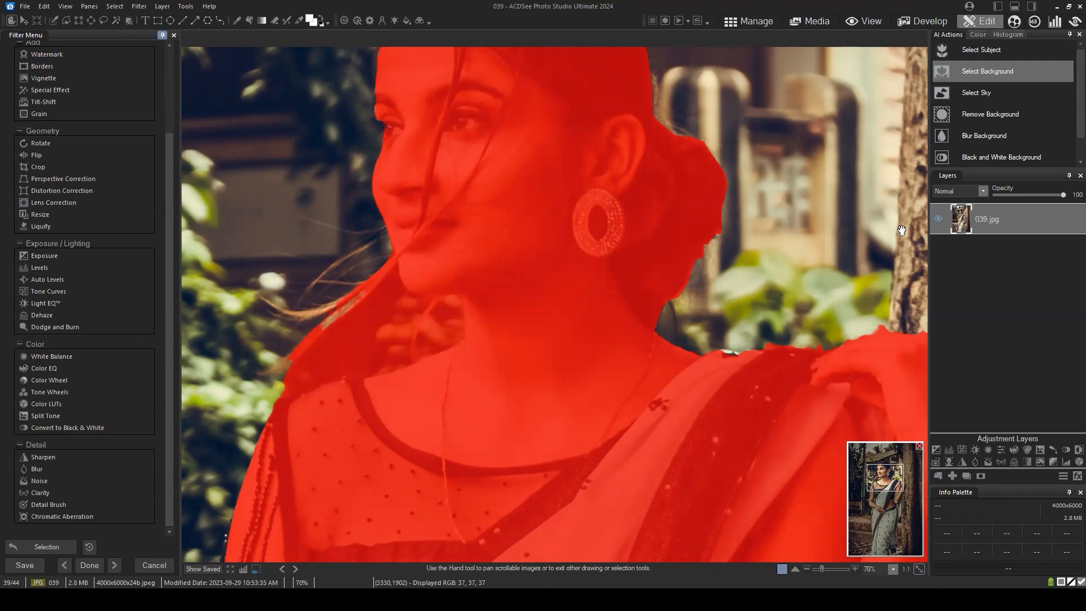
pyautogui.click(889, 478)
pyautogui.moveTo(889, 478); pyautogui.dragTo(874, 471)
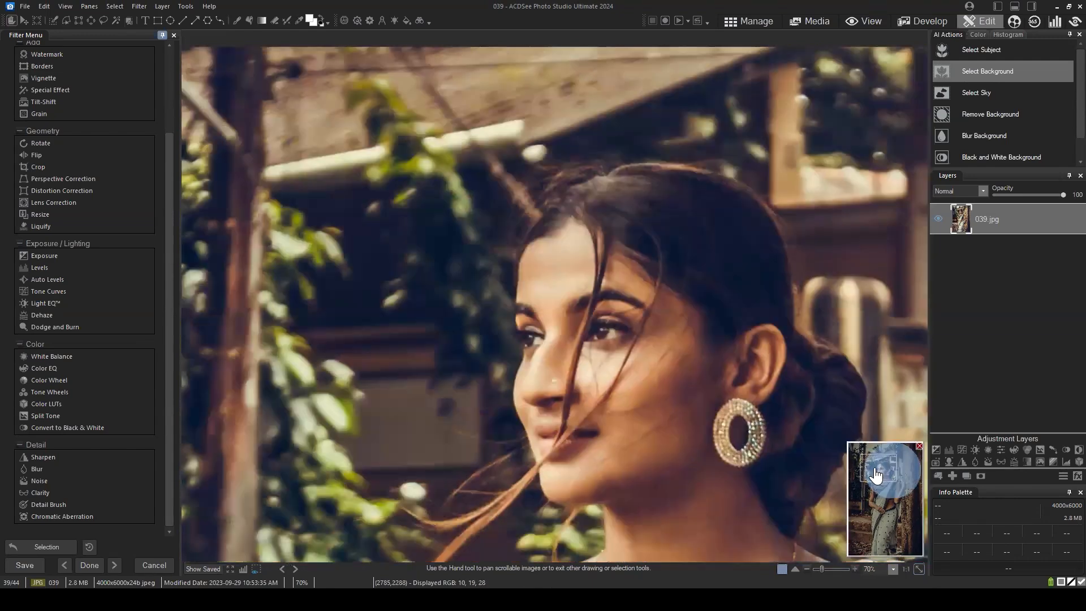
pyautogui.click(53, 20)
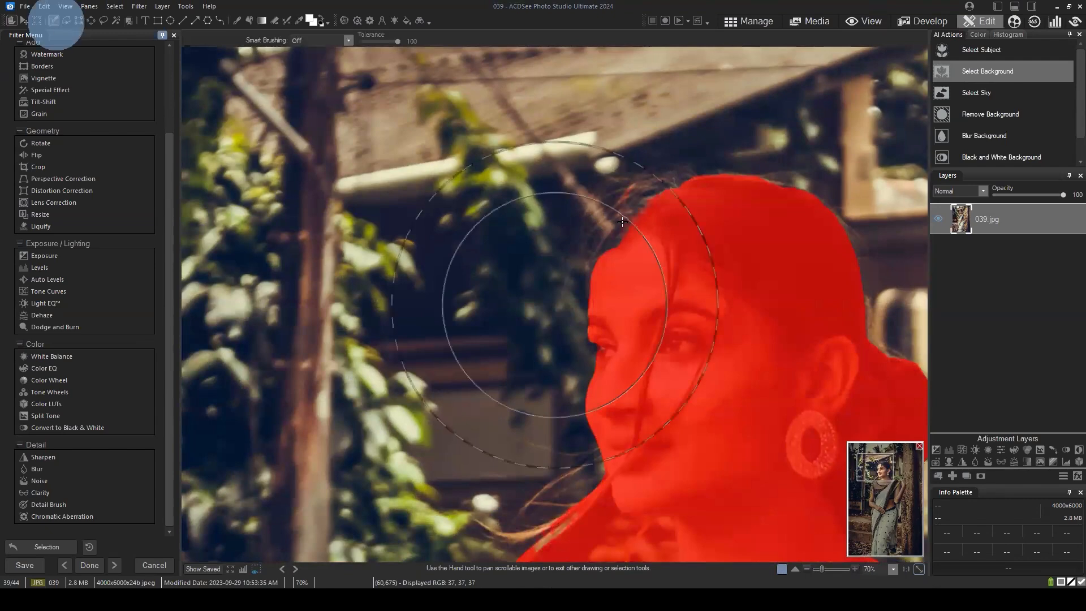
pyautogui.moveTo(612, 265)
pyautogui.mouseDown()
pyautogui.moveTo(698, 201)
pyautogui.moveTo(680, 181)
pyautogui.mouseUp()
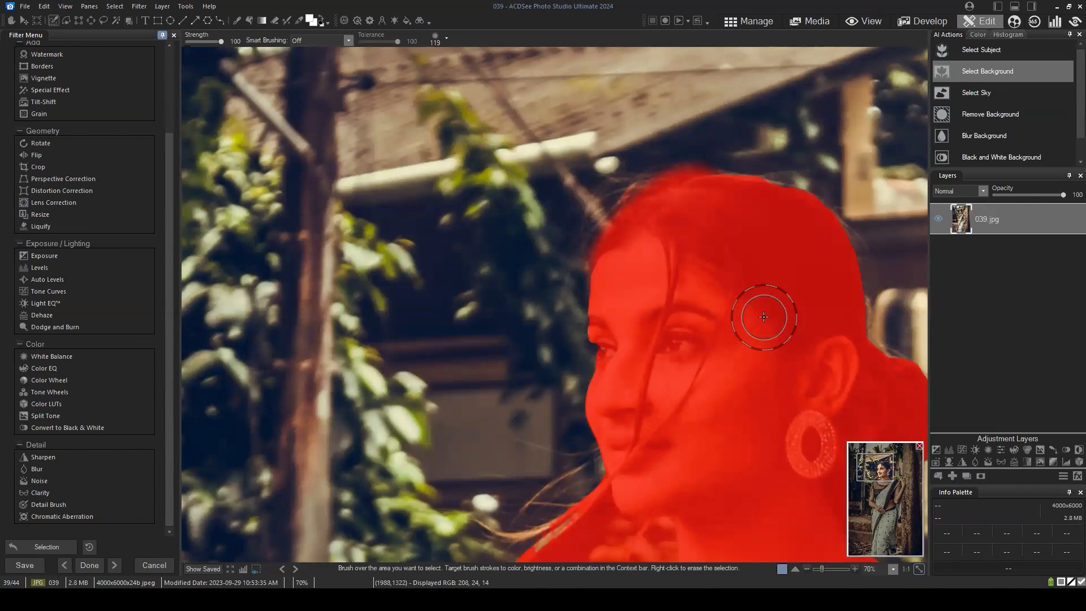
pyautogui.moveTo(702, 139)
pyautogui.mouseDown()
pyautogui.moveTo(657, 151)
pyautogui.moveTo(729, 139)
pyautogui.mouseUp()
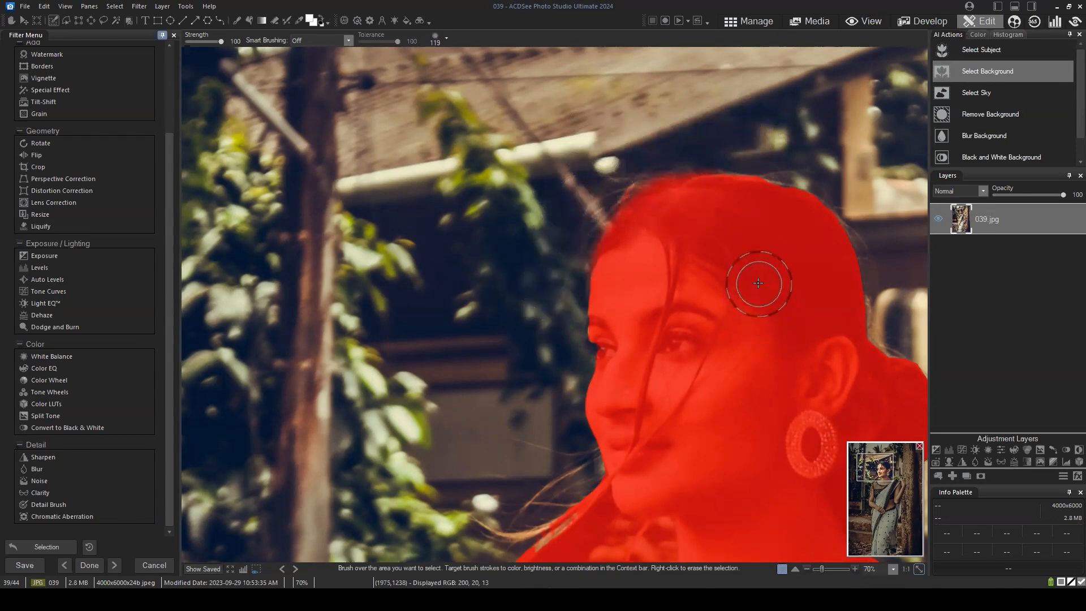
# Step: Subtract the wrongly selected background patch between the hanging sari fabric and the tree trunk using the polygon lasso
pyautogui.scroll(-5, 757, 283)
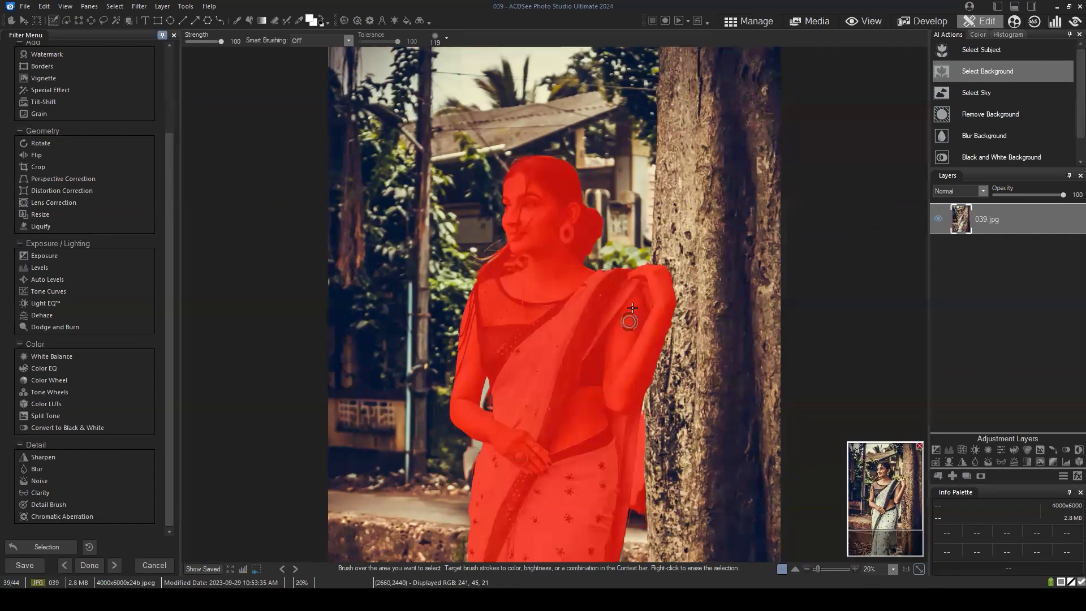
pyautogui.scroll(2, 667, 373)
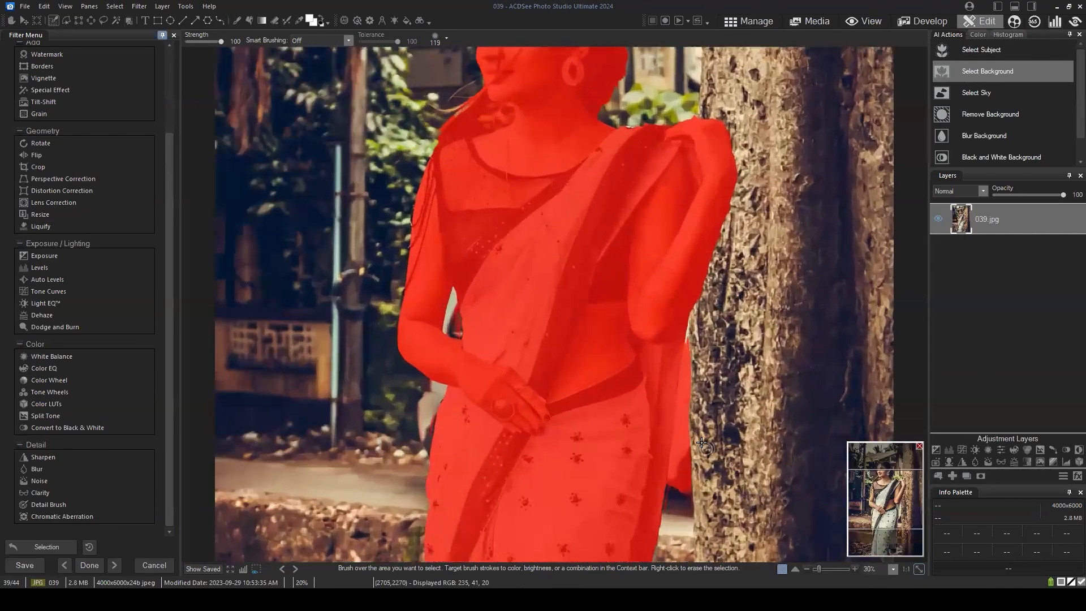
pyautogui.moveTo(873, 475); pyautogui.dragTo(883, 506)
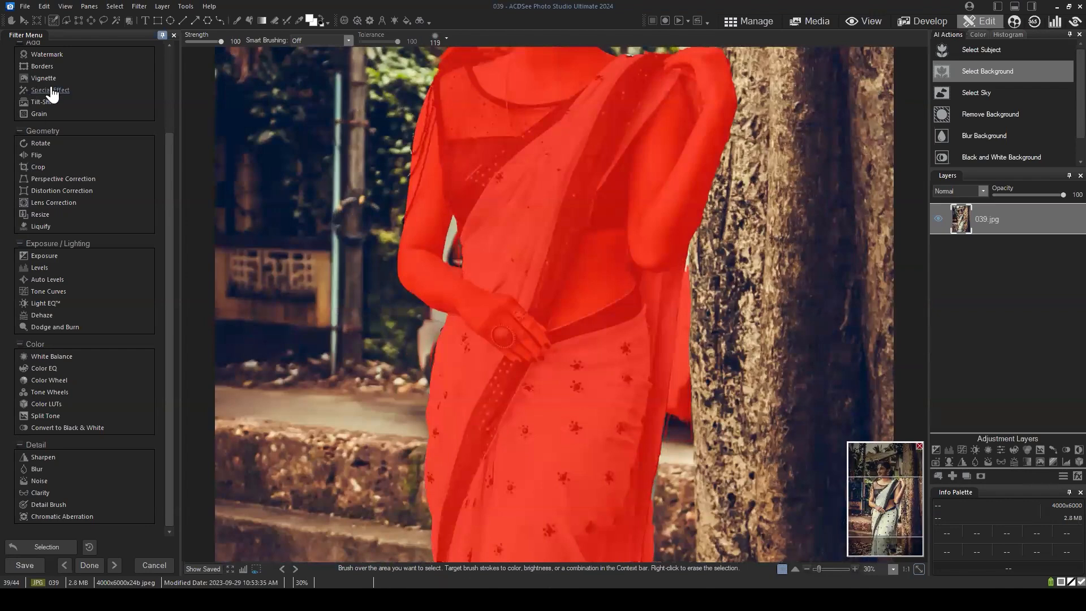
pyautogui.click(63, 19)
pyautogui.click(219, 38)
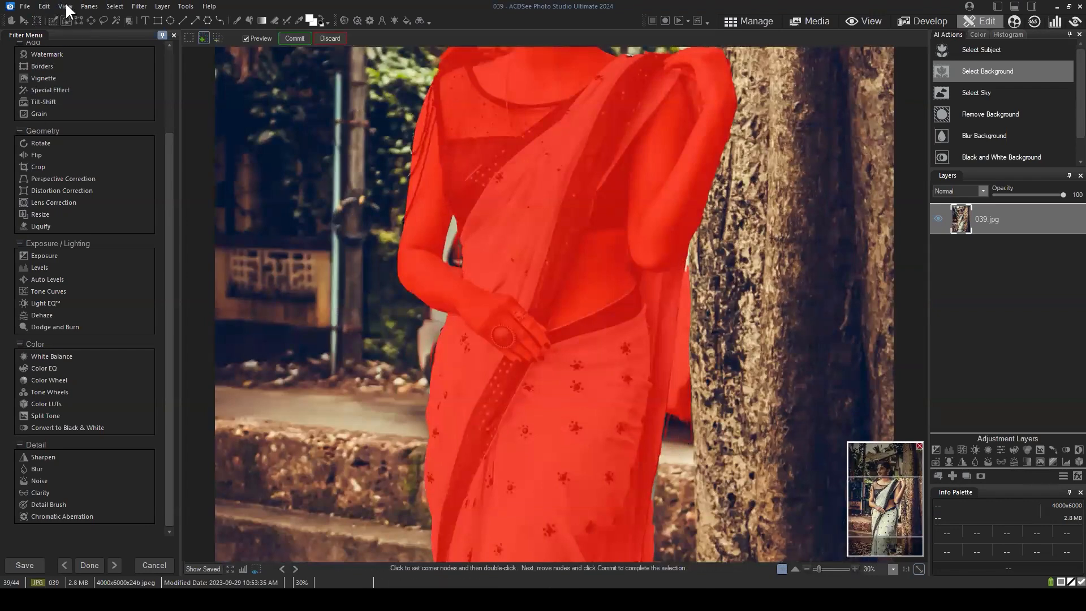
pyautogui.click(681, 277)
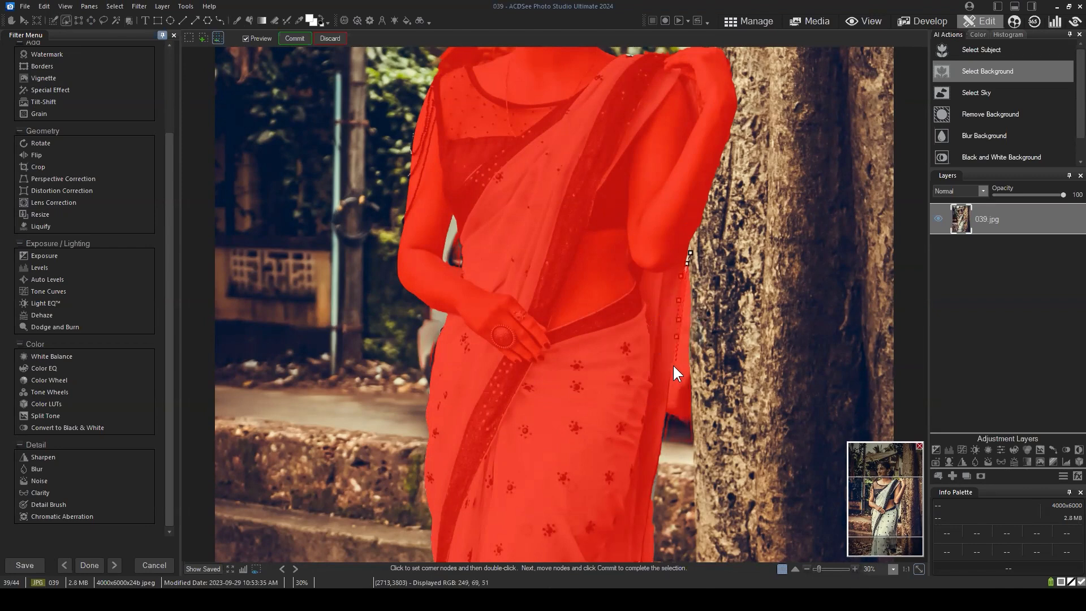
pyautogui.click(667, 410)
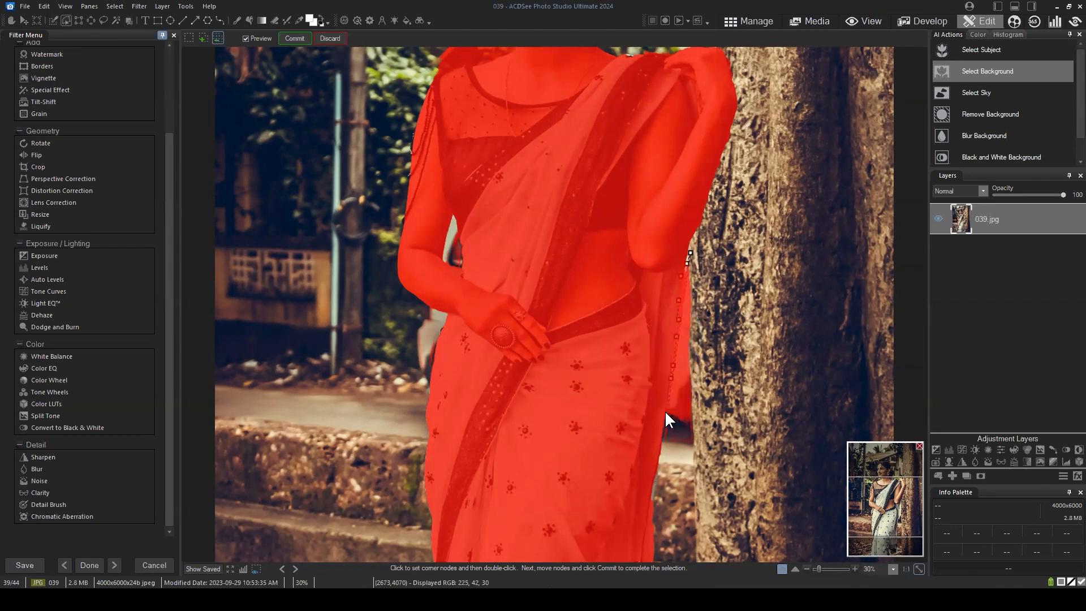
pyautogui.click(661, 460)
pyautogui.click(718, 476)
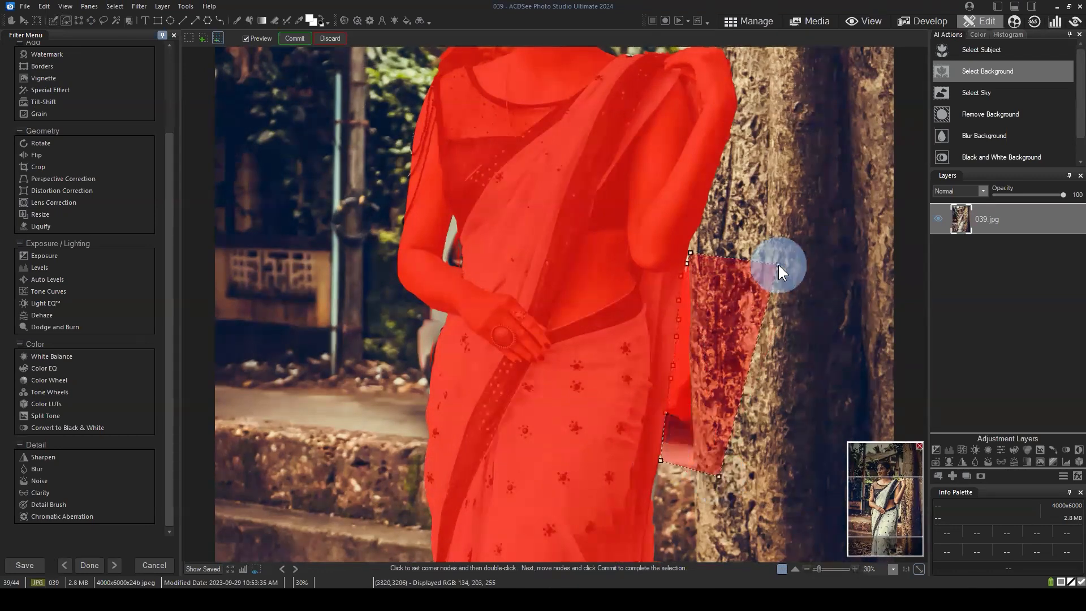
pyautogui.click(286, 40)
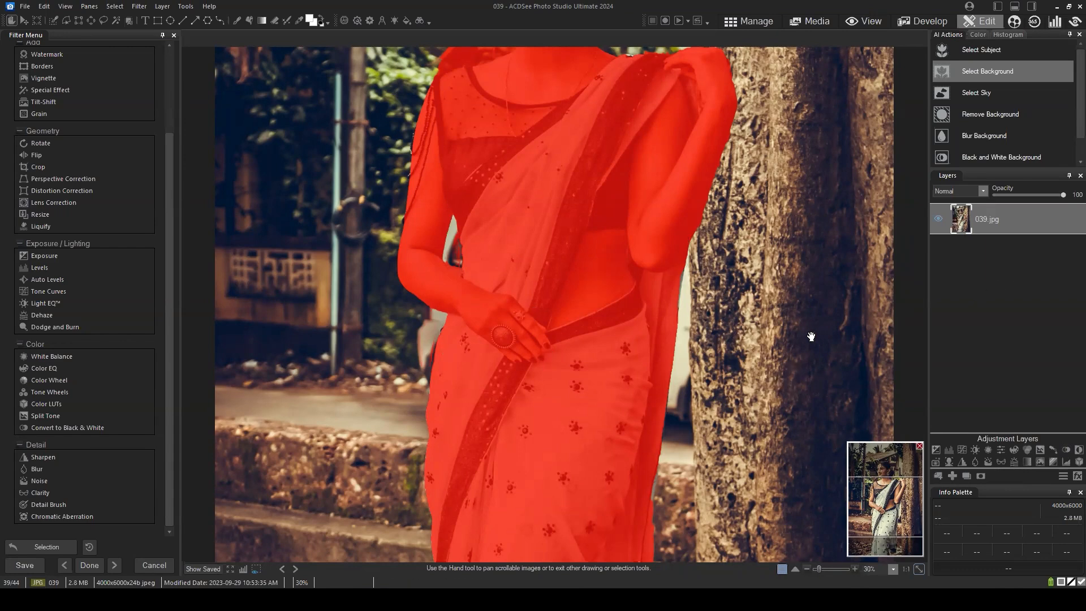
pyautogui.scroll(-2, 770, 331)
pyautogui.scroll(3, 459, 262)
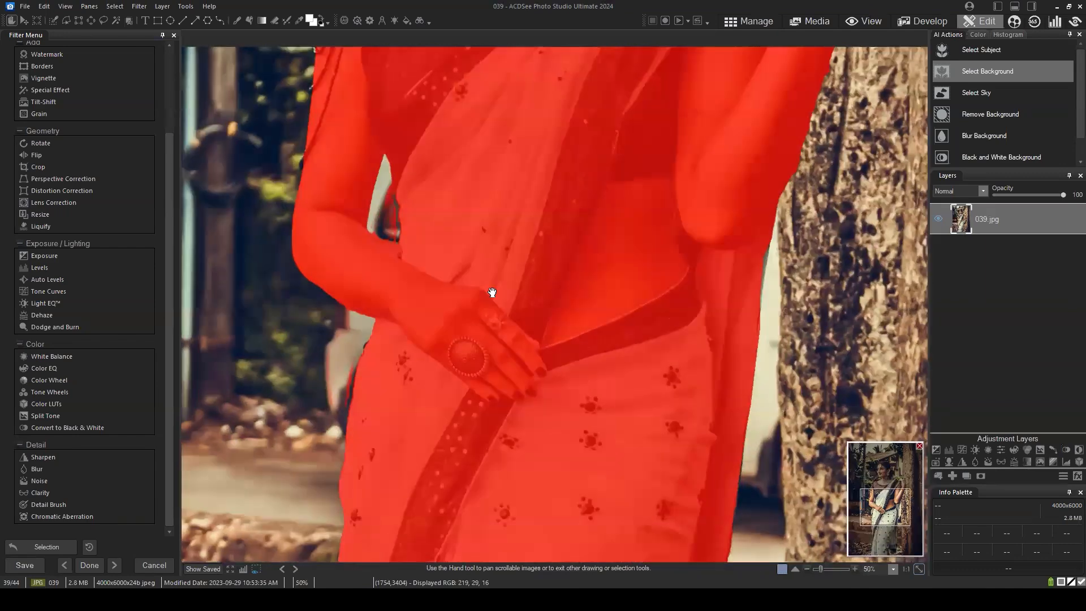
pyautogui.moveTo(904, 492)
pyautogui.mouseDown()
pyautogui.moveTo(873, 503)
pyautogui.moveTo(887, 498)
pyautogui.mouseUp()
pyautogui.scroll(2, 584, 430)
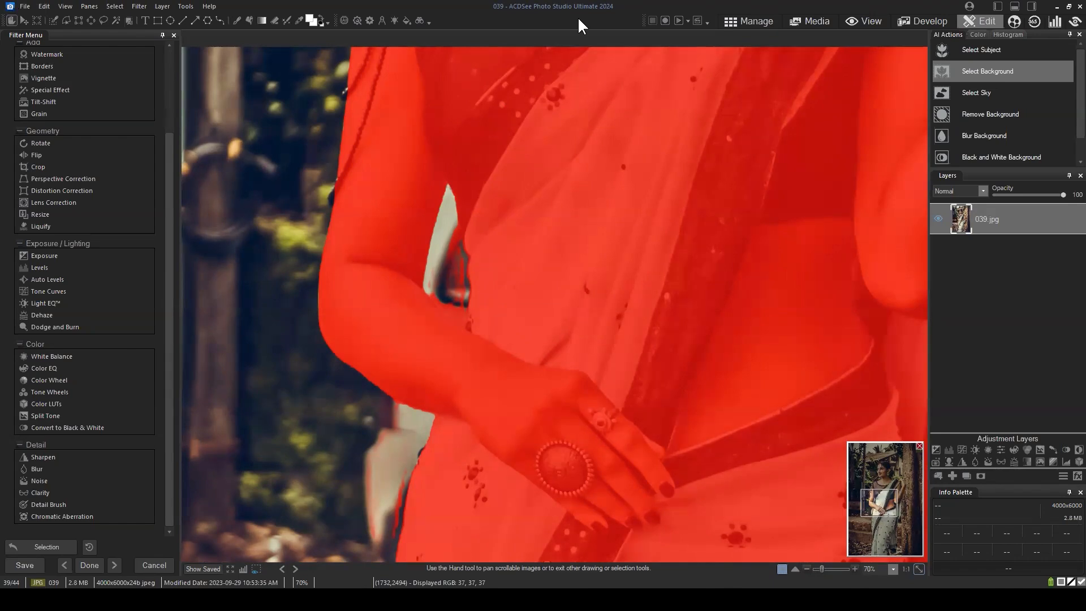
# Step: Leave photo 039 and open the first black-and-white photo from the 2023-07-07 folder under Pictures in View mode
pyautogui.click(747, 22)
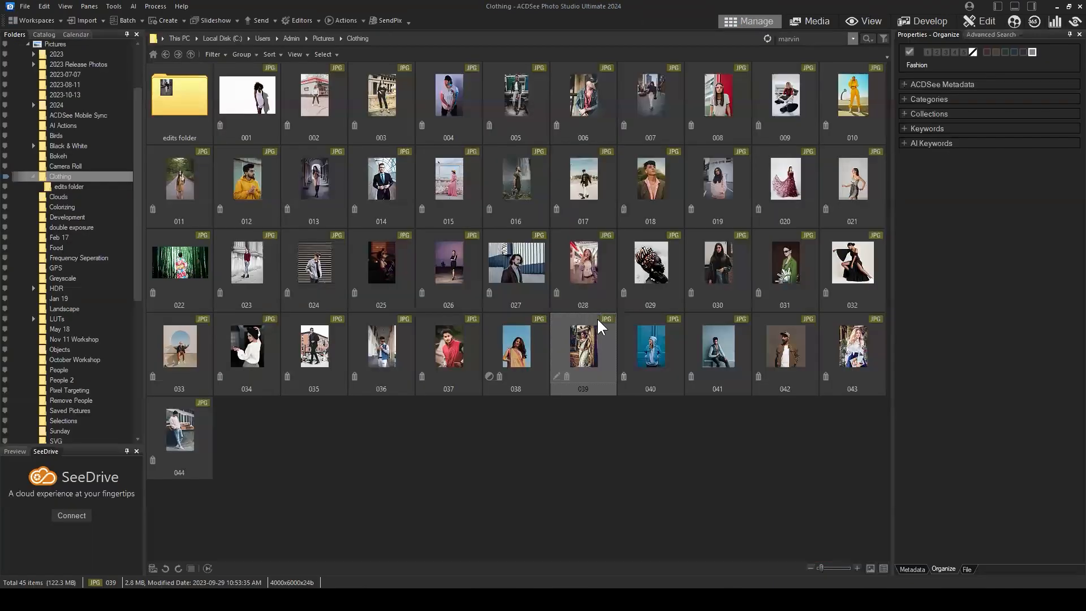
pyautogui.click(166, 54)
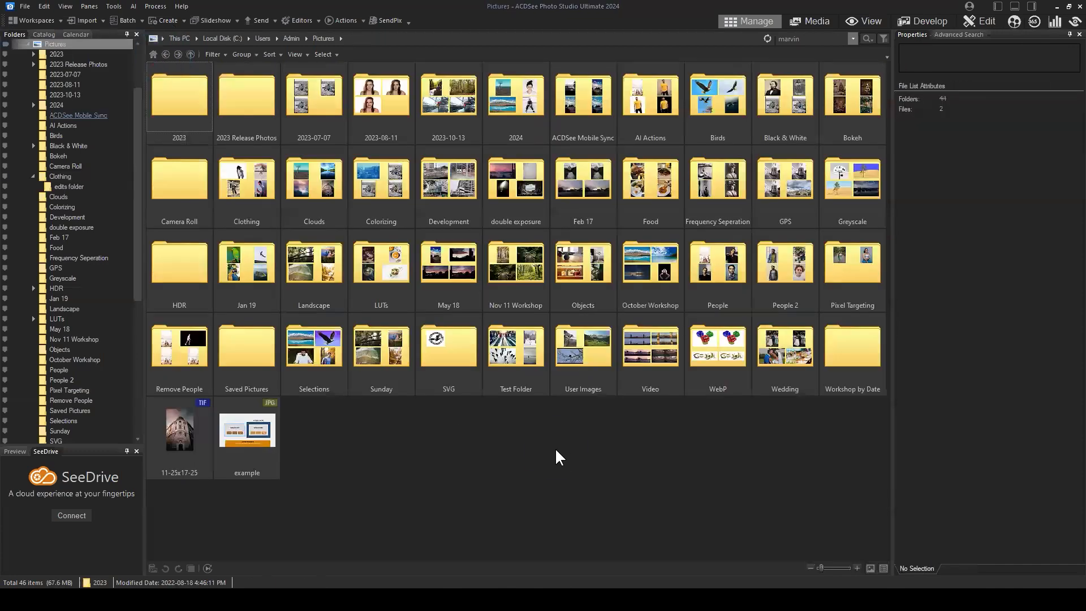
pyautogui.doubleClick(305, 85)
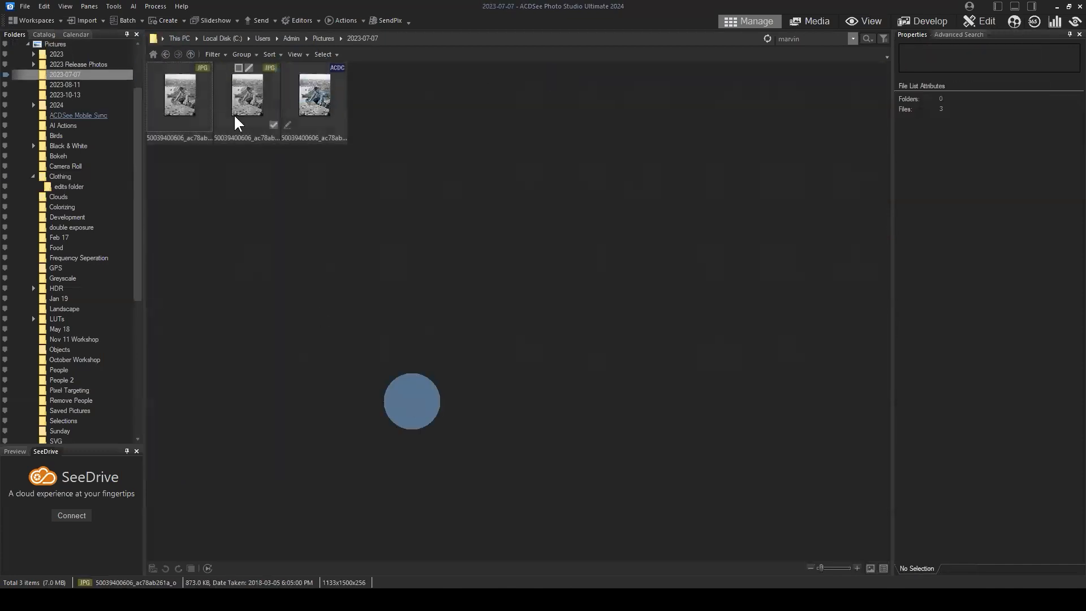
pyautogui.click(870, 21)
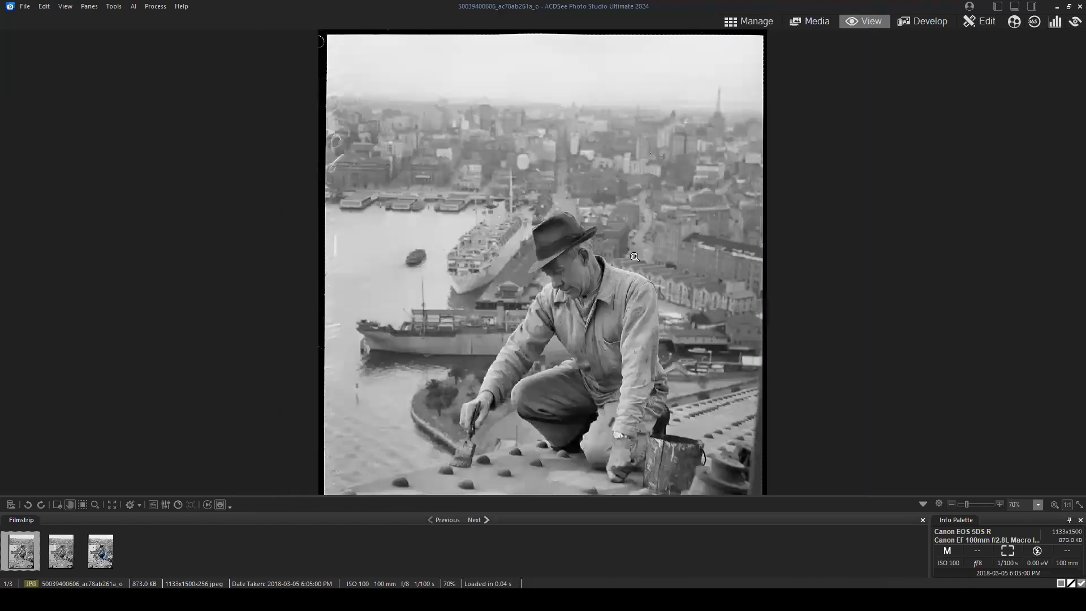
# Step: Bring up the Change Color Depth choices for the black-and-white photo of the painter
pyautogui.click(114, 6)
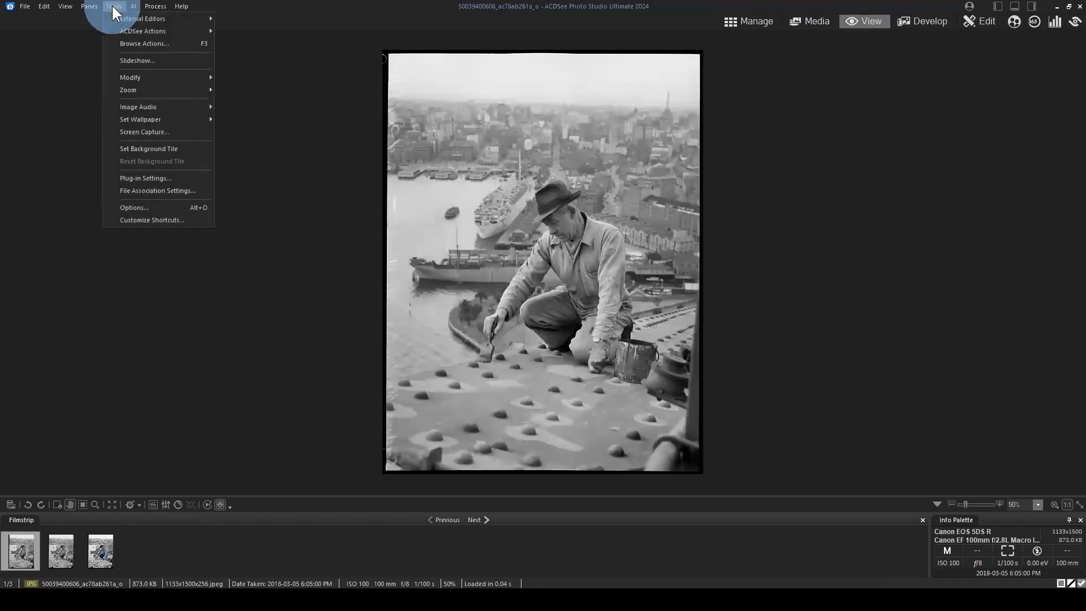
pyautogui.click(145, 76)
pyautogui.click(300, 76)
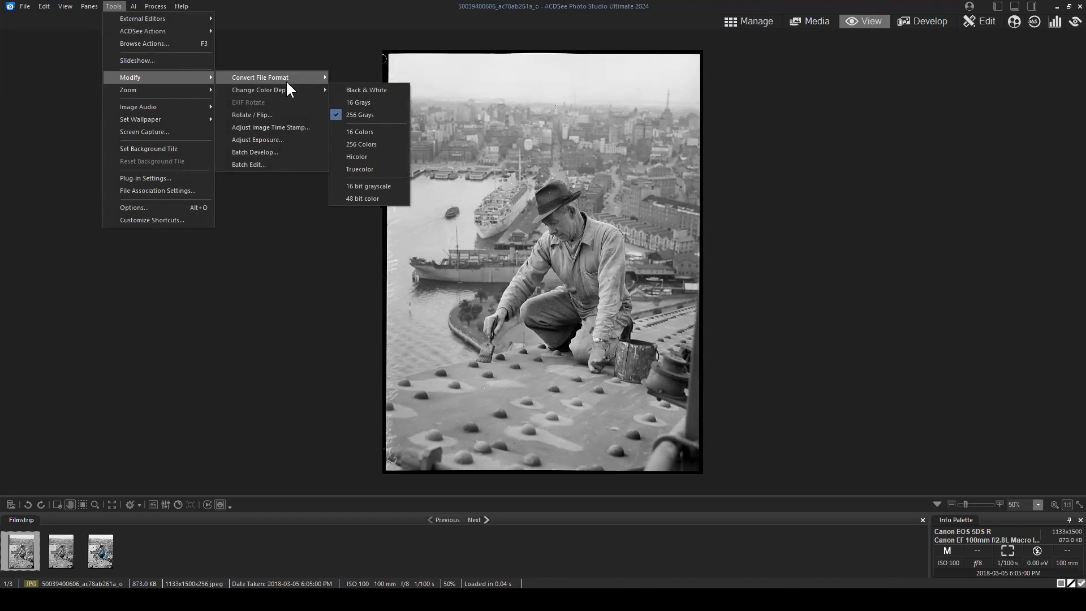
pyautogui.moveTo(295, 88)
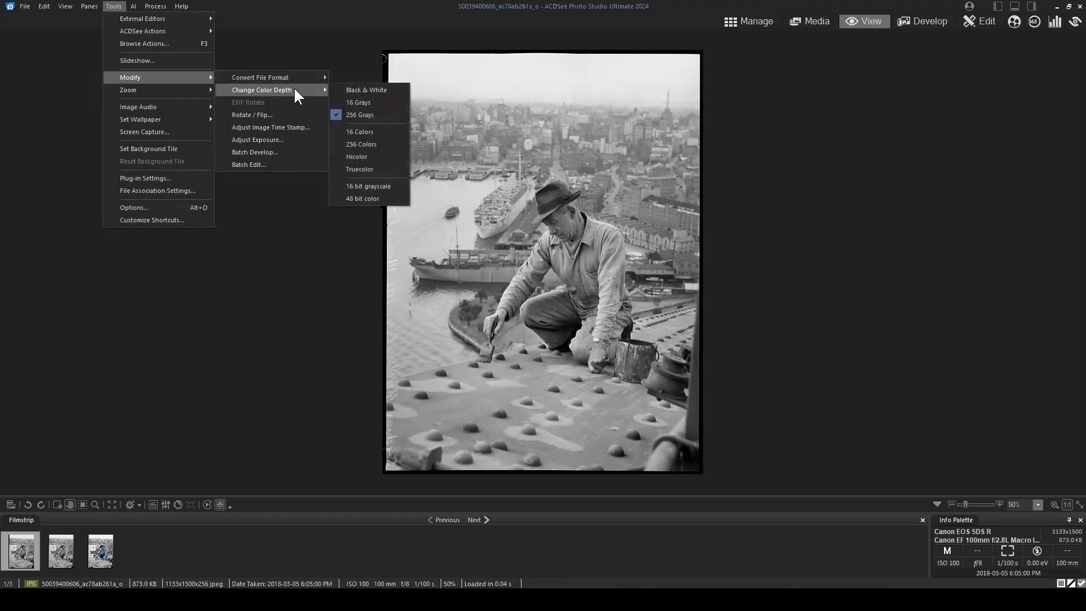